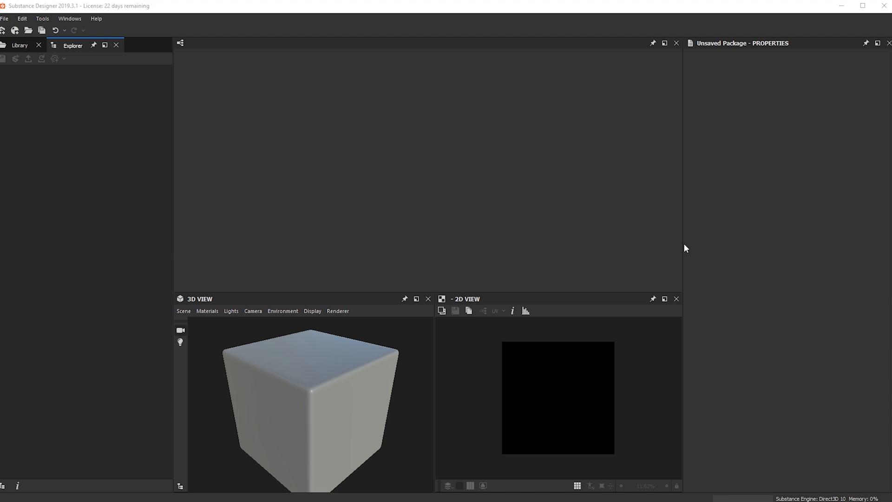
# Create a new Substance graph named Trim_Demo from the PBR (Metallic/Roughness) template.
pyautogui.click(4, 19)
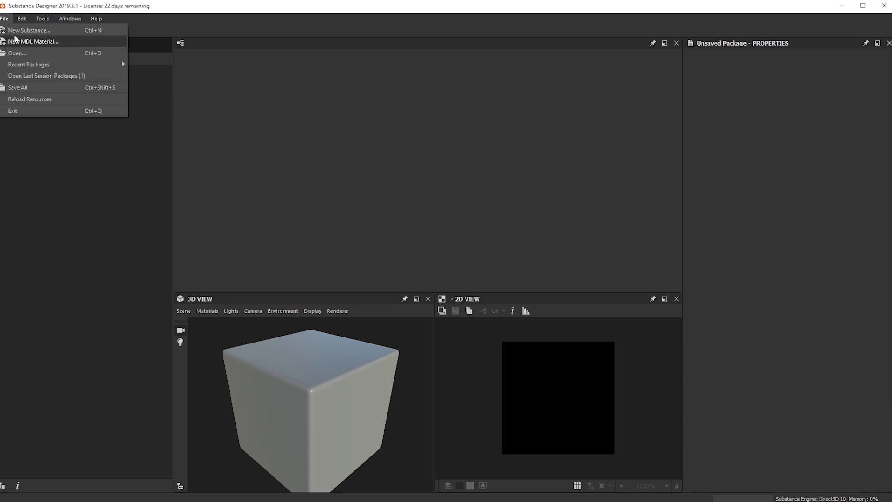
pyautogui.click(15, 31)
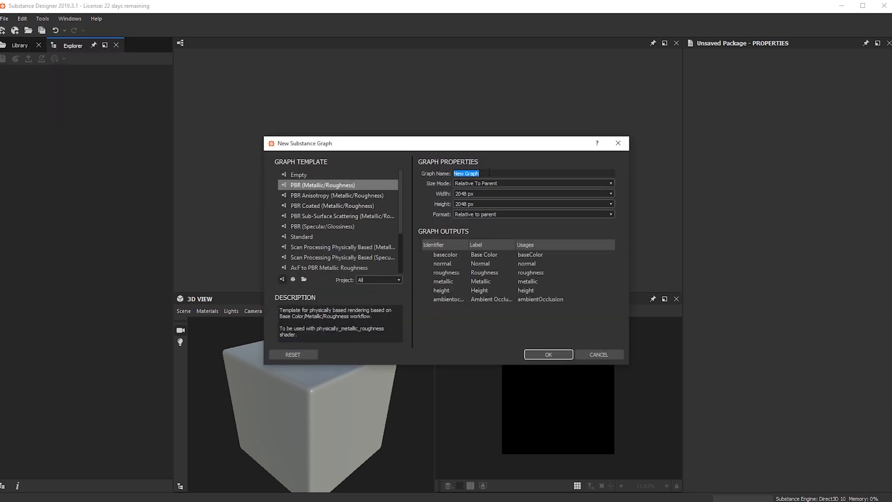
pyautogui.write('Trim')
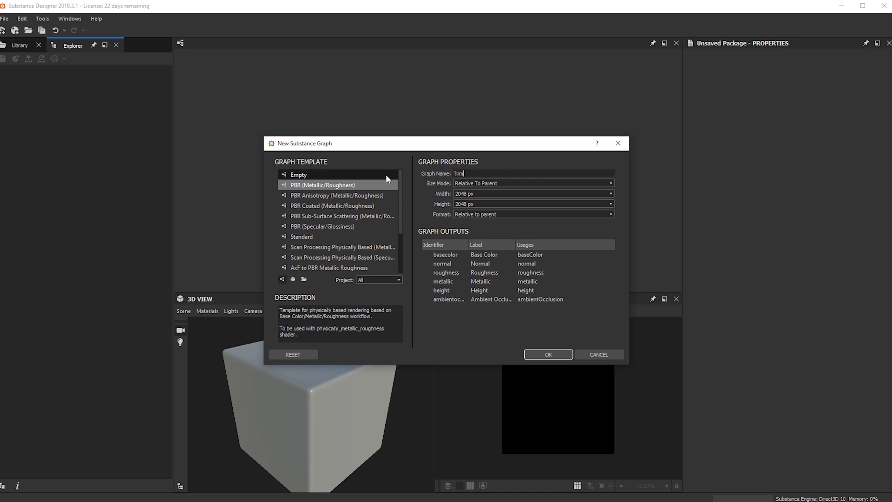
pyautogui.write('_Sheet')
pyautogui.press('Return')
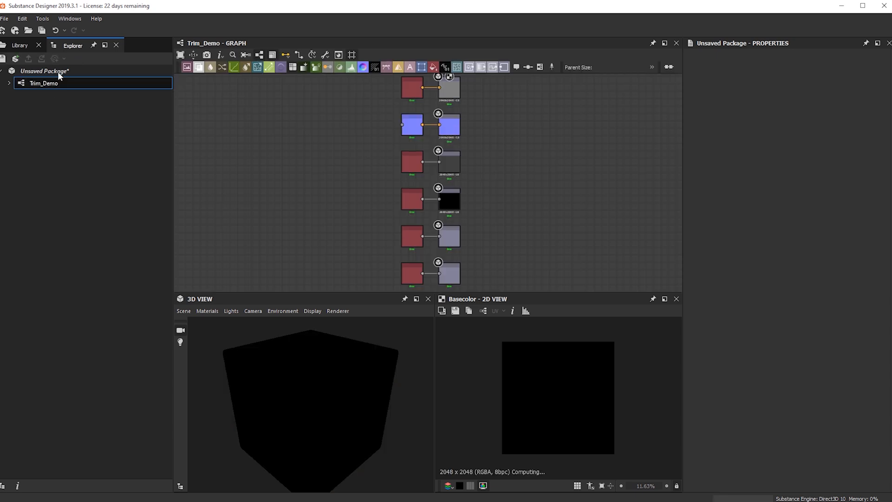
# Save the unsaved package to the Desktop as Trim_Demo.
pyautogui.click(58, 71)
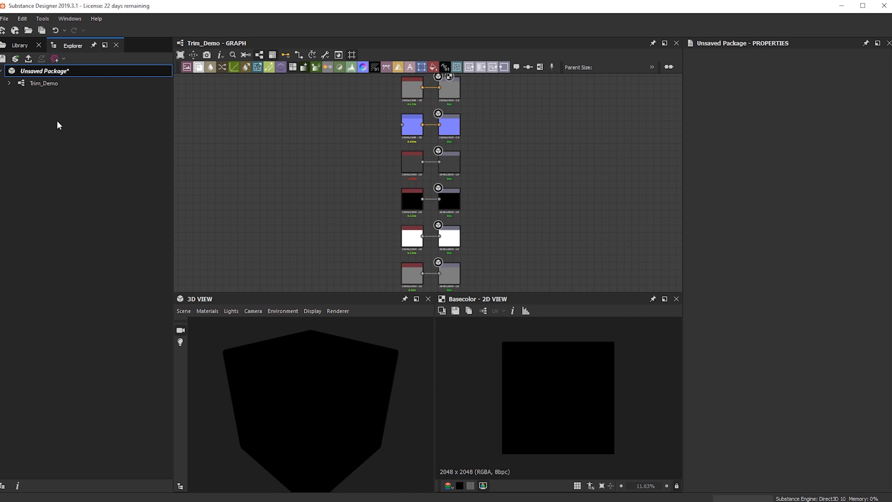
pyautogui.rightClick(59, 70)
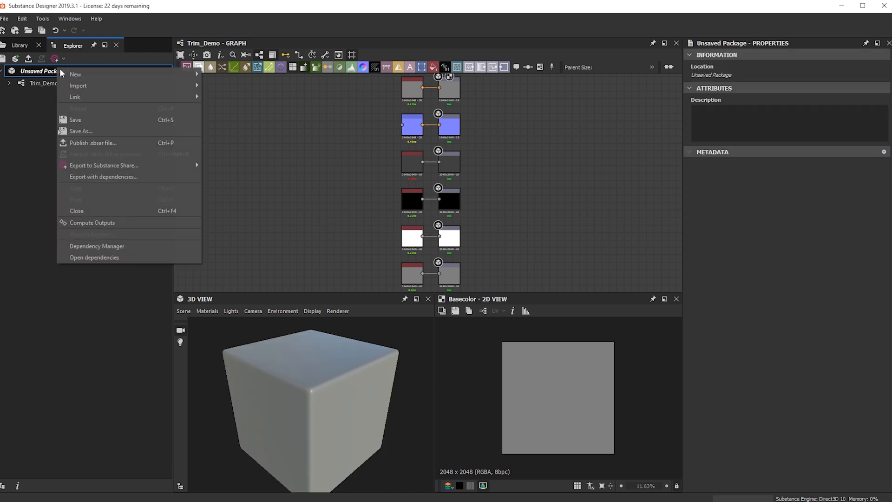
pyautogui.click(89, 129)
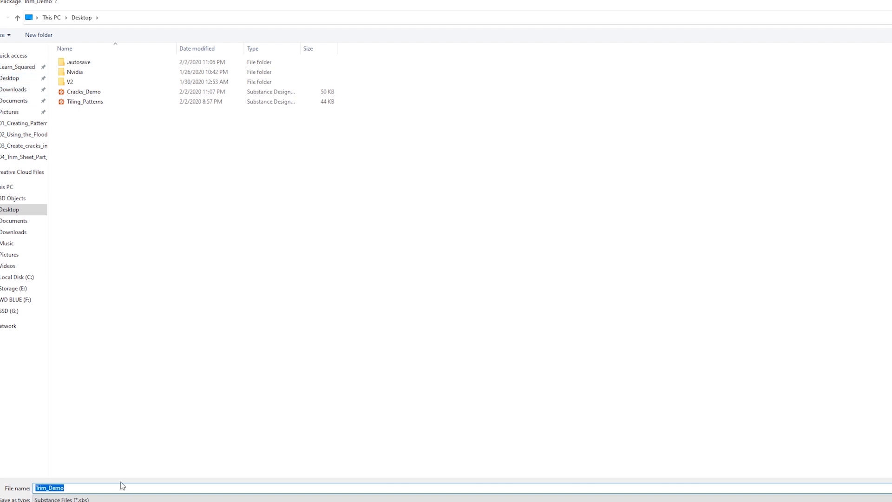
pyautogui.press('Return')
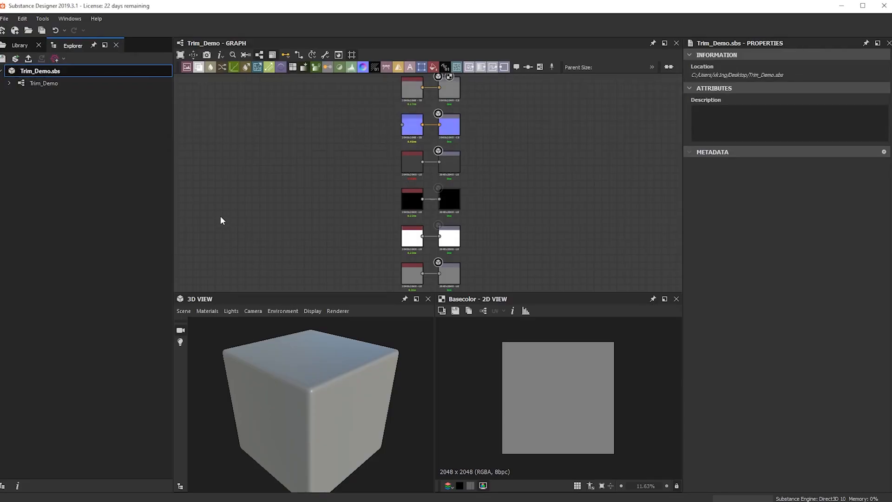
# Add a Uniform Color node in the empty graph area well to the left of the output nodes.
pyautogui.moveTo(327, 190); pyautogui.dragTo(378, 180, button='middle')
pyautogui.press('space')
pyautogui.write('uni')
pyautogui.press('Down')
pyautogui.press('Up')
pyautogui.click(374, 201)
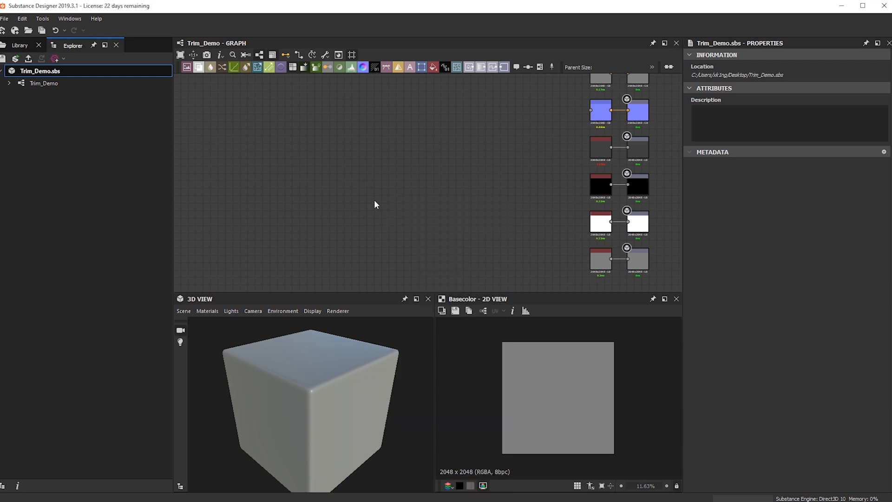
pyautogui.moveTo(379, 219); pyautogui.dragTo(293, 203, button='middle')
pyautogui.scroll(2, 293, 203)
pyautogui.moveTo(256, 135); pyautogui.dragTo(284, 198)
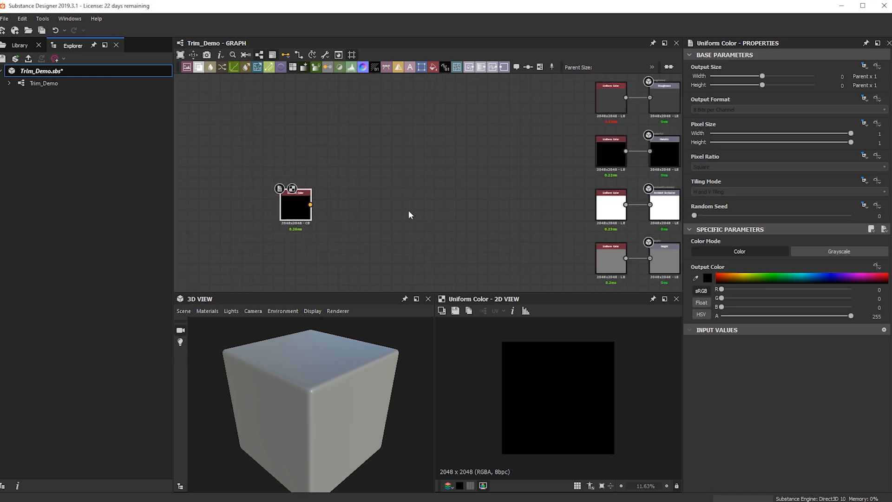
# Connect the new Uniform Color node's output to the Height output node.
pyautogui.scroll(-2, 432, 211)
pyautogui.moveTo(590, 248); pyautogui.dragTo(488, 230, button='middle')
pyautogui.scroll(1, 489, 229)
pyautogui.moveTo(379, 215); pyautogui.dragTo(530, 231, button='middle')
pyautogui.moveTo(333, 202); pyautogui.dragTo(310, 211)
pyautogui.moveTo(427, 248); pyautogui.dragTo(326, 244, button='middle')
pyautogui.moveTo(517, 258); pyautogui.dragTo(574, 271, button='middle')
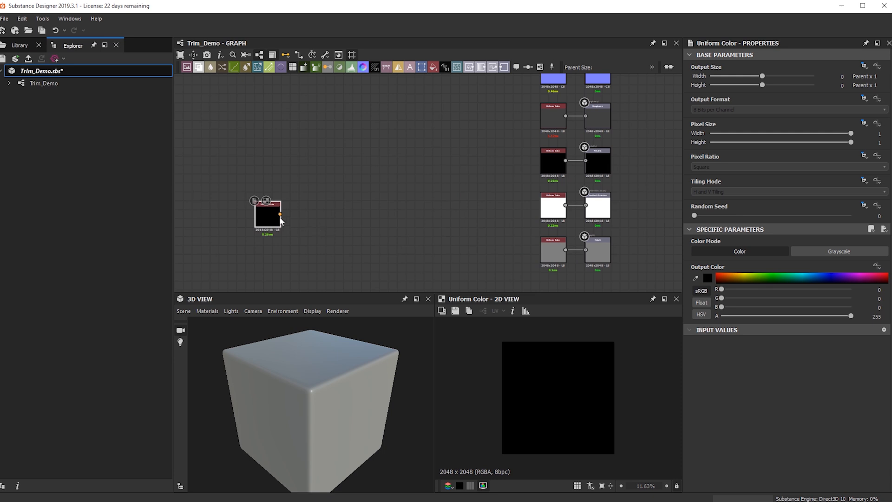
pyautogui.moveTo(280, 214); pyautogui.dragTo(585, 250)
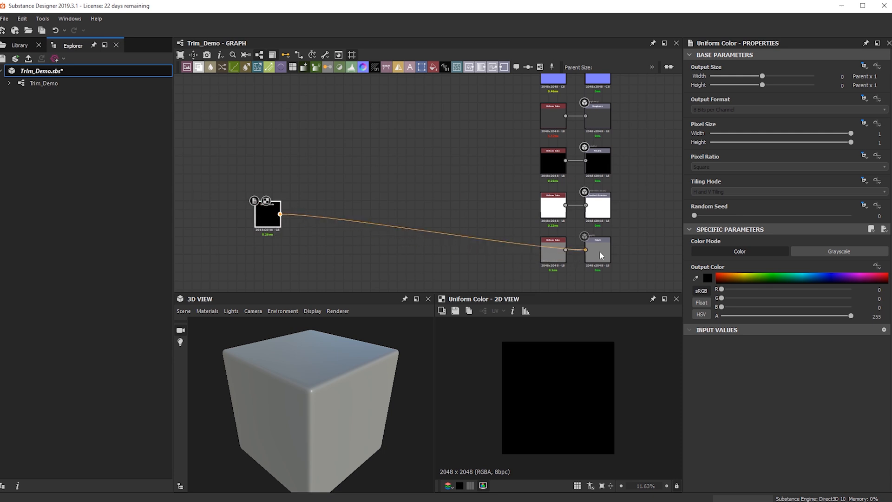
# Add an HBAO ambient occlusion node fed by the Uniform Color node, and switch that Uniform Color to Grayscale.
pyautogui.moveTo(281, 214); pyautogui.dragTo(424, 183)
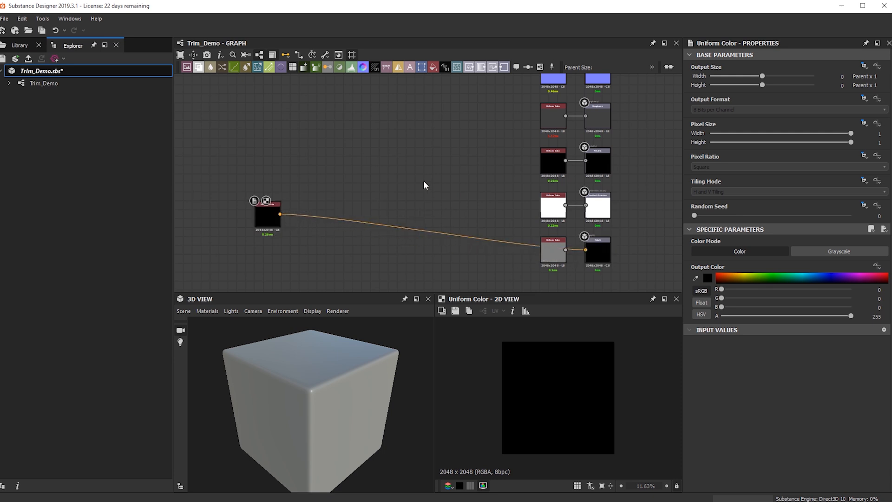
pyautogui.write('ambi')
pyautogui.press('Return')
pyautogui.scroll(1, 280, 220)
pyautogui.moveTo(267, 219); pyautogui.dragTo(442, 177)
pyautogui.click(251, 219)
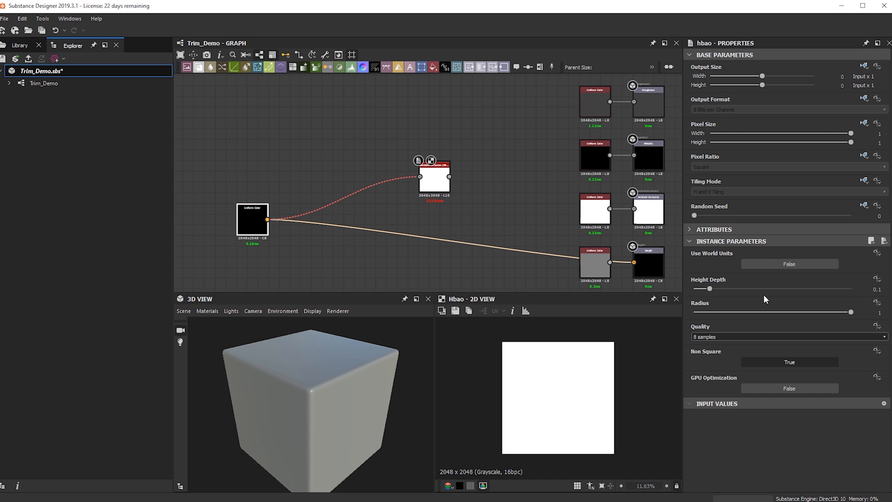
pyautogui.click(829, 252)
# Connect the HBAO node to the Ambient Occlusion output, replacing its default Uniform Color node, and place it there.
pyautogui.moveTo(449, 177); pyautogui.dragTo(634, 209)
pyautogui.click(593, 218)
pyautogui.press('Delete')
pyautogui.moveTo(431, 186); pyautogui.dragTo(612, 227)
pyautogui.moveTo(437, 186); pyautogui.dragTo(401, 219, button='middle')
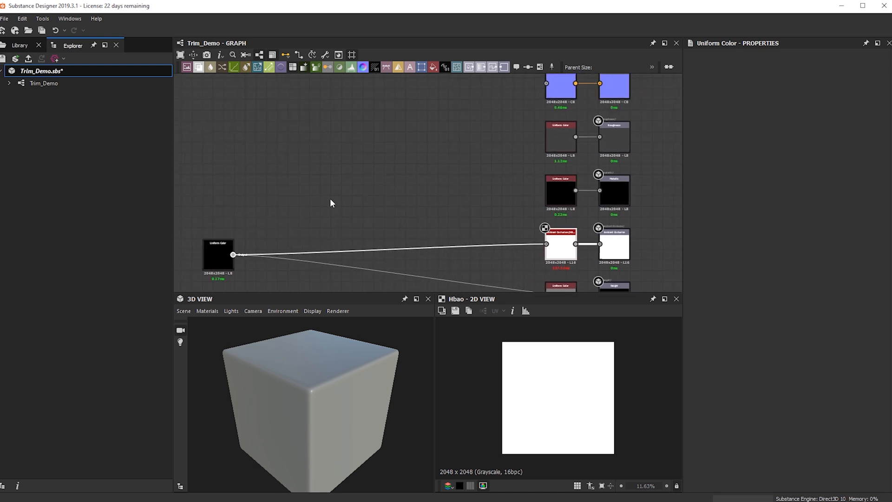
# Connect the black Uniform Color node's output to the Normal node's input.
pyautogui.moveTo(341, 197); pyautogui.dragTo(312, 232, button='middle')
pyautogui.scroll(-3, 314, 232)
pyautogui.click(432, 167)
pyautogui.scroll(3, 433, 166)
pyautogui.scroll(2, 432, 165)
pyautogui.scroll(-3, 426, 168)
pyautogui.moveTo(395, 154); pyautogui.dragTo(450, 87, button='middle')
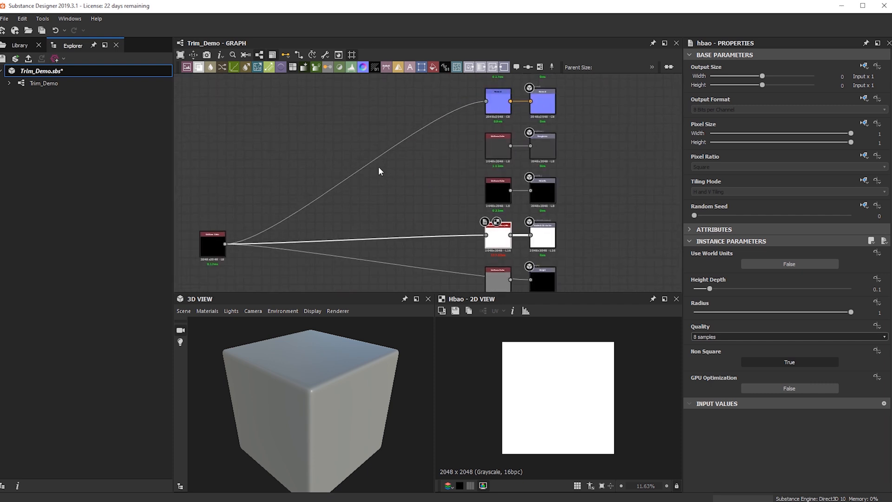
# Set the Normal node's format to OpenGL and its intensity to 20.
pyautogui.moveTo(378, 167); pyautogui.dragTo(328, 225, button='middle')
pyautogui.scroll(2, 453, 118)
pyautogui.click(447, 189)
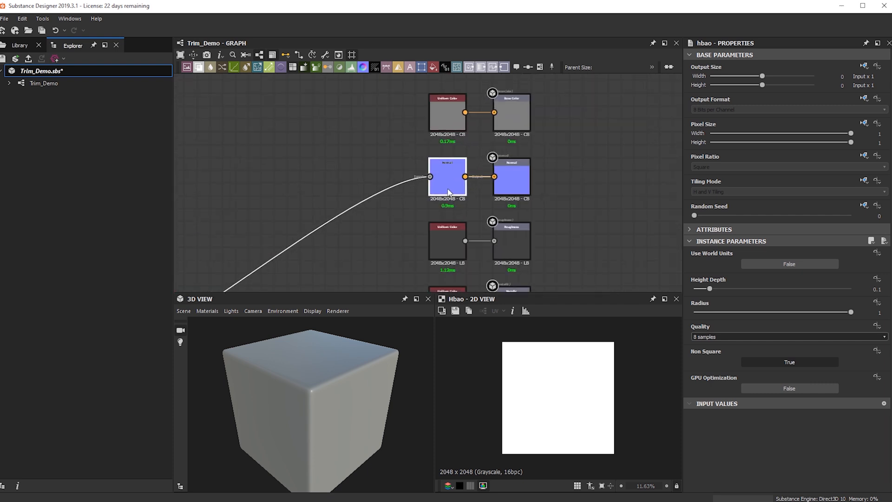
pyautogui.doubleClick(448, 191)
pyautogui.click(741, 278)
pyautogui.click(879, 251)
pyautogui.write('20')
pyautogui.press('Return')
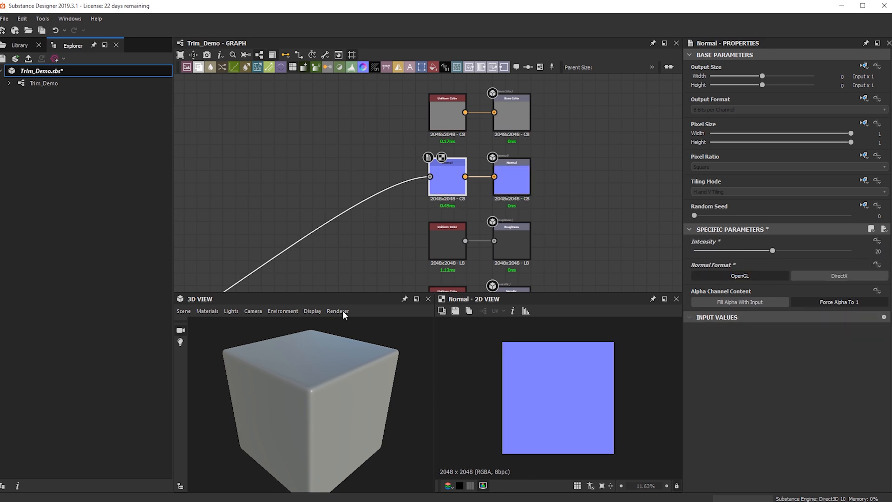
# Set DirectX Normal to False in the 3D view's default material.
pyautogui.click(202, 314)
pyautogui.click(292, 359)
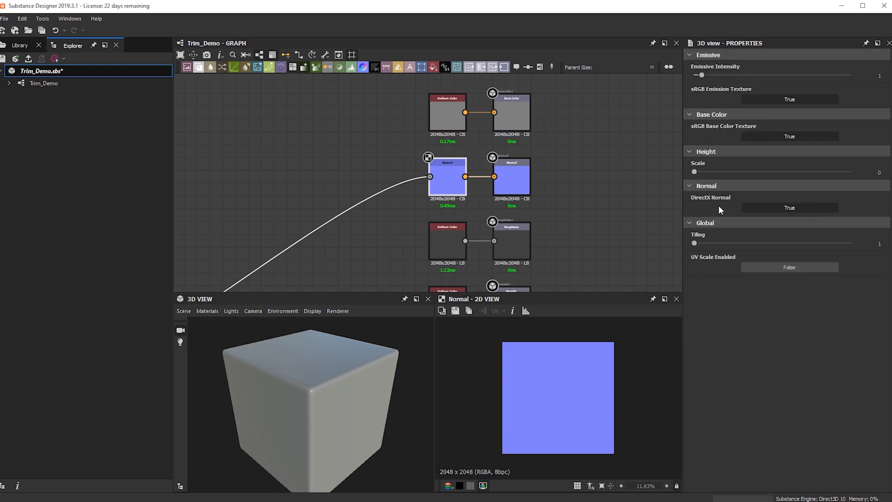
pyautogui.click(782, 208)
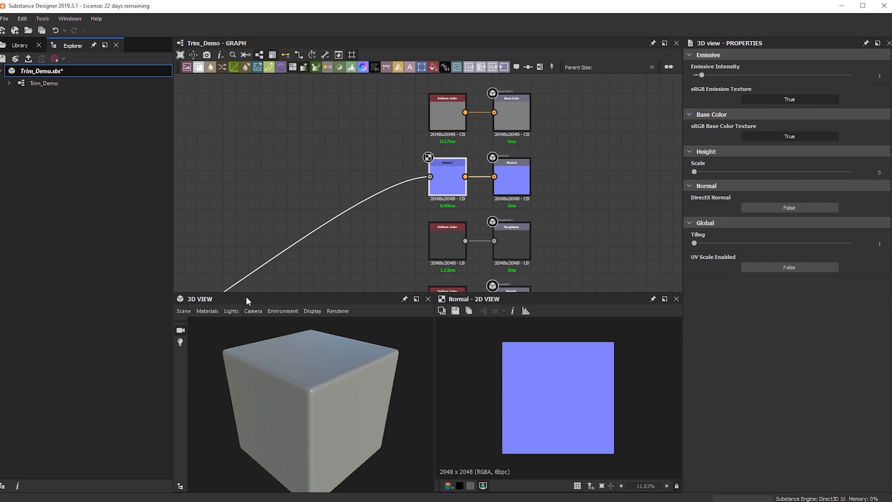
# Switch the 3D view's default material to the tessellation variant of physically_metallic_roughness.
pyautogui.click(209, 312)
pyautogui.moveTo(225, 324)
pyautogui.moveTo(284, 335)
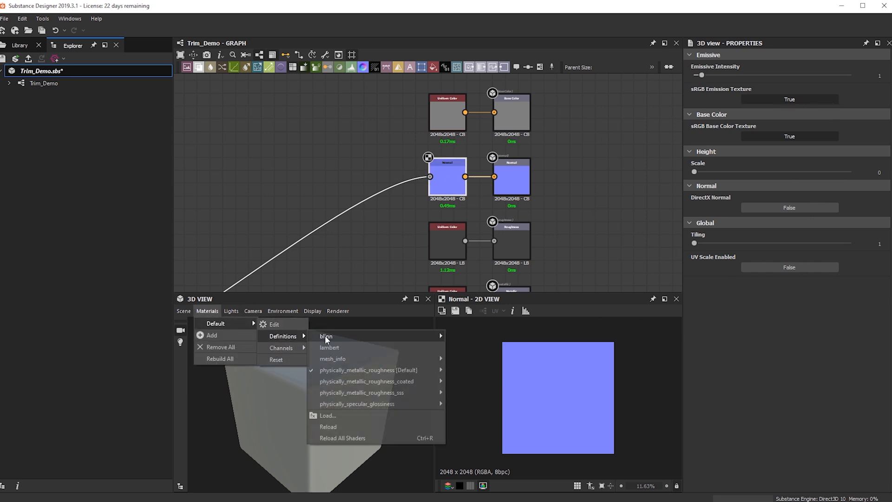
pyautogui.moveTo(341, 374)
pyautogui.click(478, 381)
# Set the material's tessellation factor to 16, Phong tessellation factor to 1 and height scale to 5.91.
pyautogui.moveTo(753, 75); pyautogui.dragTo(850, 75)
pyautogui.moveTo(408, 153); pyautogui.dragTo(474, 125, button='middle')
pyautogui.moveTo(788, 122); pyautogui.dragTo(874, 123)
pyautogui.moveTo(768, 146)
pyautogui.mouseDown()
pyautogui.moveTo(790, 145)
pyautogui.moveTo(752, 146)
pyautogui.moveTo(783, 146)
pyautogui.mouseUp()
# Add a square Shape node just above the black Uniform Color node and set its scale to 0.74.
pyautogui.scroll(-5, 503, 118)
pyautogui.scroll(4, 355, 195)
pyautogui.moveTo(354, 200); pyautogui.dragTo(389, 134, button='middle')
pyautogui.click(347, 171)
pyautogui.press('space')
pyautogui.write('shape')
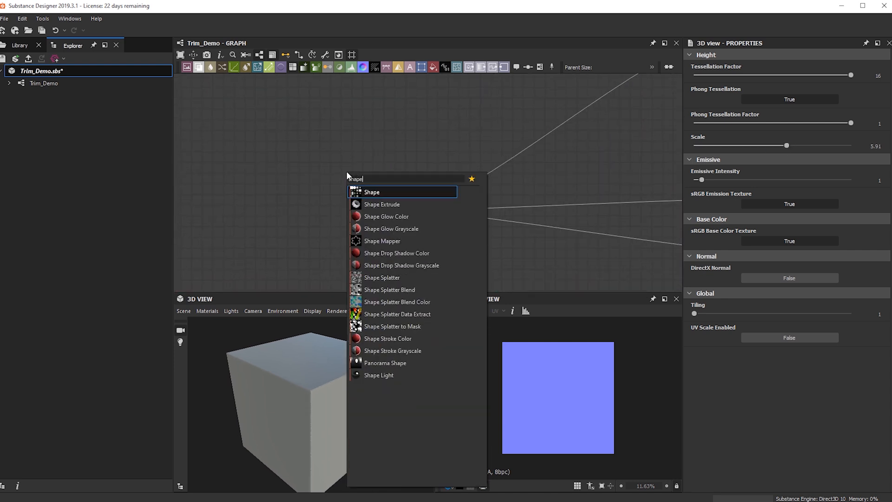
pyautogui.press('Return')
pyautogui.moveTo(355, 173); pyautogui.dragTo(418, 172)
pyautogui.moveTo(850, 310); pyautogui.dragTo(810, 310)
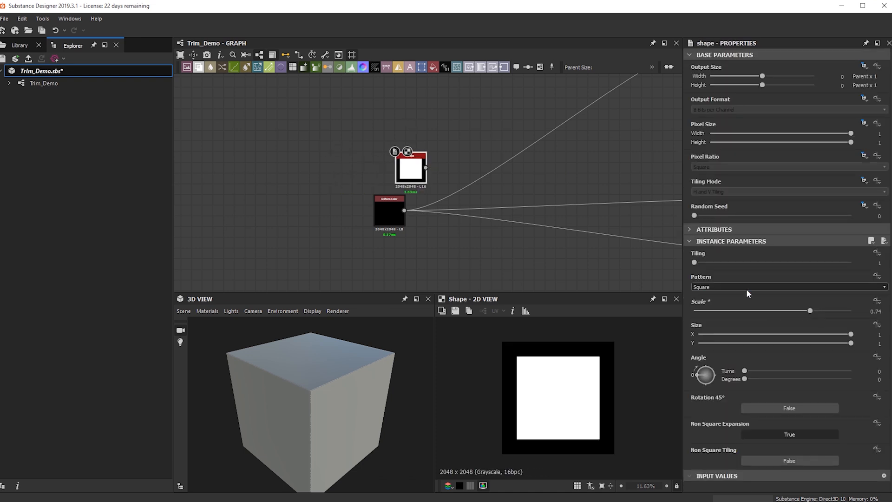
# Transfer all of the Uniform Color node's output links to the Shape node and delete that Uniform Color node.
pyautogui.scroll(3, 478, 206)
pyautogui.keyDown('shift'); pyautogui.moveTo(324, 213); pyautogui.dragTo(368, 127); pyautogui.keyUp('shift')
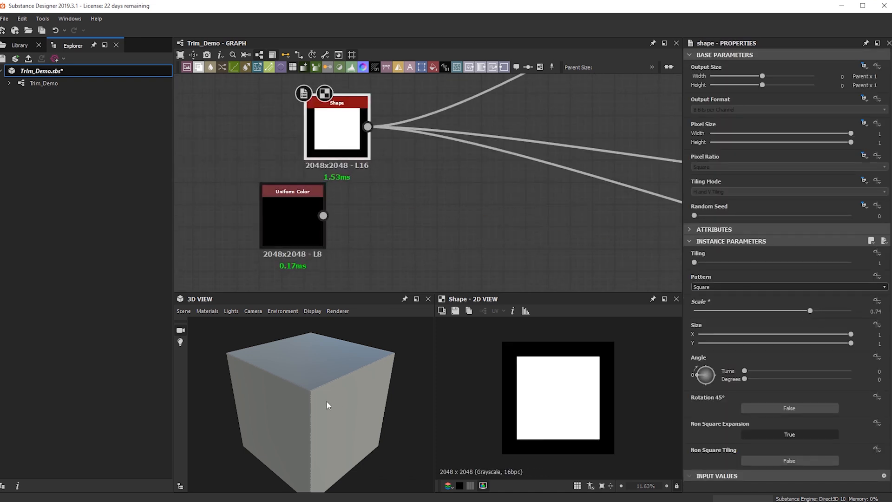
pyautogui.moveTo(283, 406); pyautogui.dragTo(367, 390)
pyautogui.scroll(-3, 358, 224)
pyautogui.click(329, 227)
pyautogui.press('Delete')
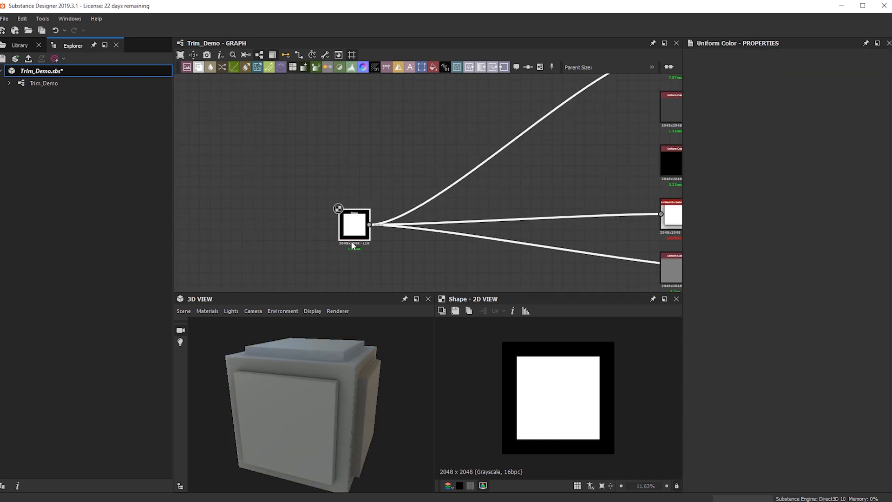
pyautogui.scroll(-1, 306, 199)
pyautogui.moveTo(308, 187)
pyautogui.mouseDown(button='middle')
pyautogui.moveTo(302, 182)
pyautogui.moveTo(313, 195)
pyautogui.mouseUp(button='middle')
pyautogui.scroll(-2, 297, 202)
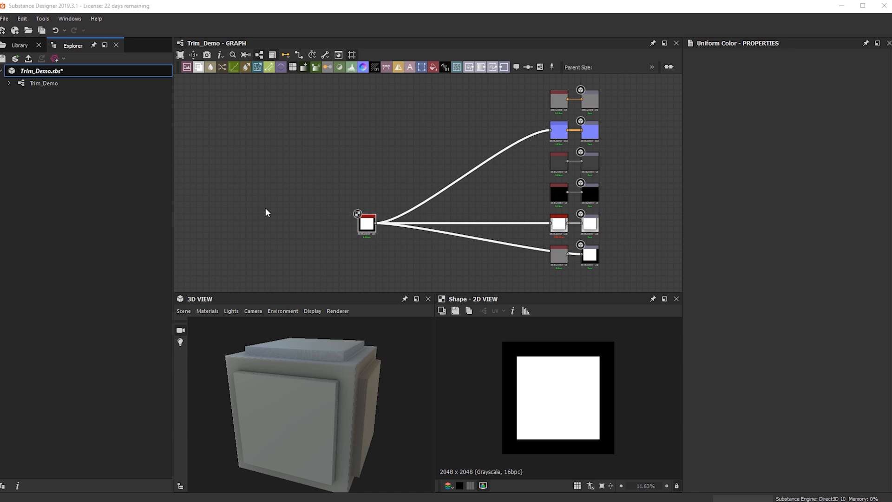
pyautogui.moveTo(353, 203); pyautogui.dragTo(321, 196, button='middle')
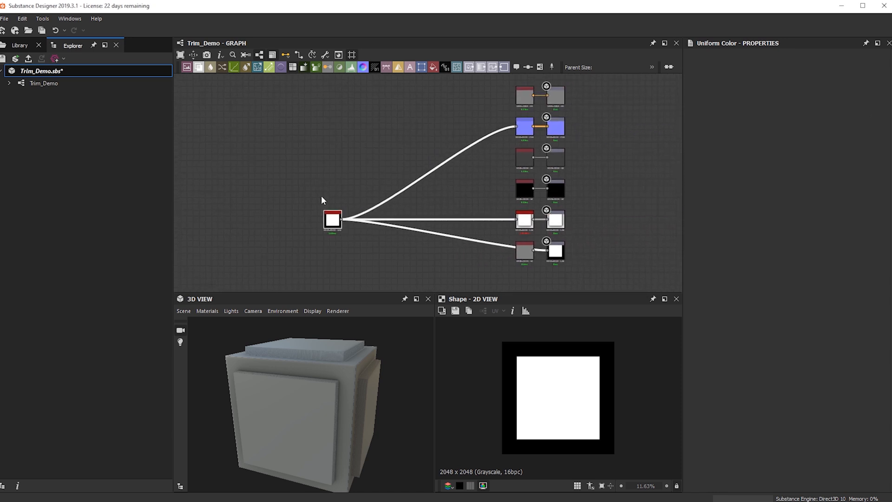
pyautogui.scroll(2, 324, 232)
pyautogui.moveTo(284, 122); pyautogui.dragTo(415, 182, button='middle')
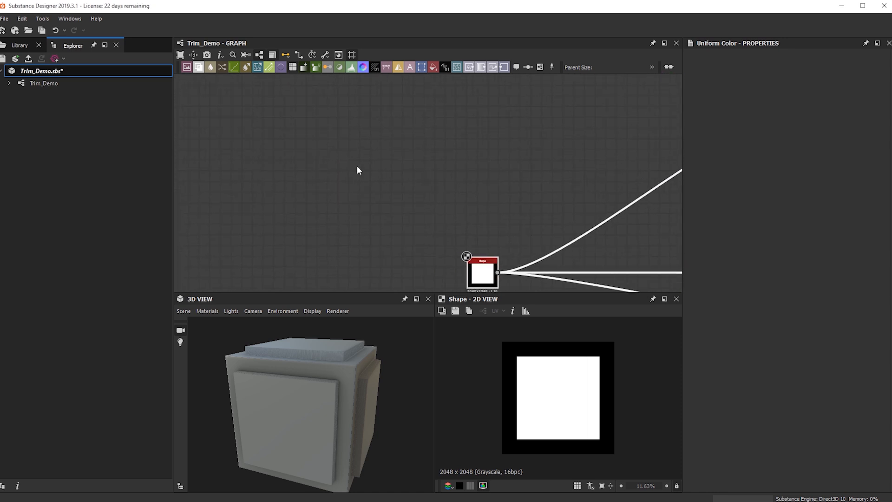
pyautogui.scroll(-3, 357, 167)
pyautogui.moveTo(468, 221); pyautogui.dragTo(491, 133, button='middle')
pyautogui.moveTo(352, 212); pyautogui.dragTo(251, 255, button='middle')
pyautogui.moveTo(402, 220); pyautogui.dragTo(485, 243, button='middle')
pyautogui.moveTo(201, 130); pyautogui.dragTo(275, 132, button='middle')
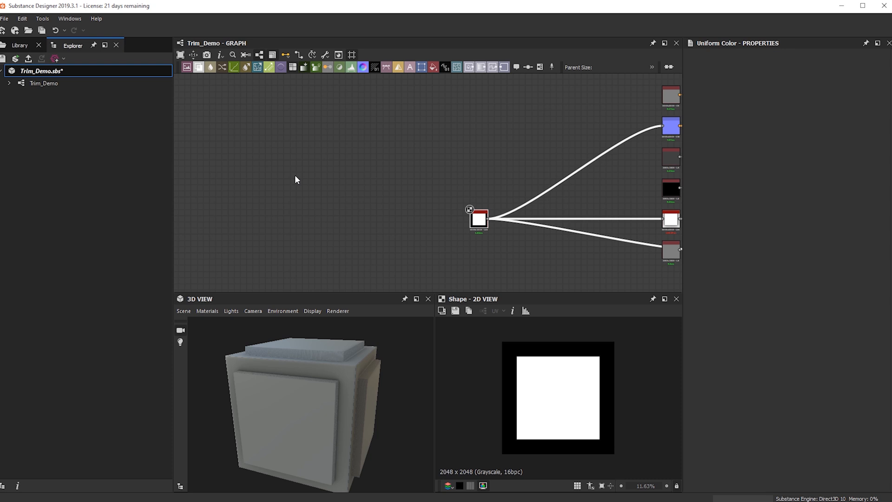
# Add a second Shape node in the empty graph area to the left of the existing Shape node.
pyautogui.moveTo(296, 179); pyautogui.dragTo(269, 157, button='middle')
pyautogui.scroll(1, 436, 192)
pyautogui.scroll(1, 353, 185)
pyautogui.moveTo(341, 184); pyautogui.dragTo(425, 218, button='middle')
pyautogui.click(318, 176)
pyautogui.press('space')
pyautogui.write('sha')
pyautogui.press('Down')
pyautogui.press('Escape')
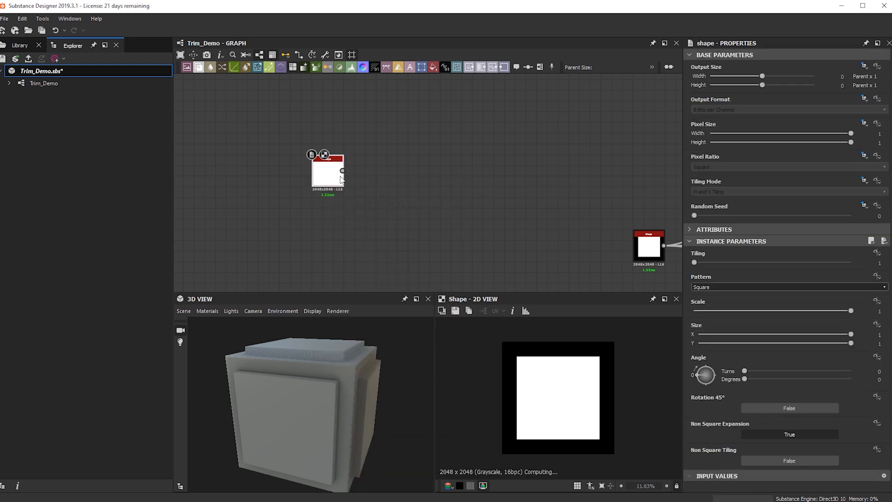
pyautogui.moveTo(327, 177); pyautogui.dragTo(274, 185)
# Add a Transformation 2D node and place it beside the new Shape node.
pyautogui.press('space')
pyautogui.write('tr')
pyautogui.click(364, 216)
pyautogui.scroll(2, 307, 183)
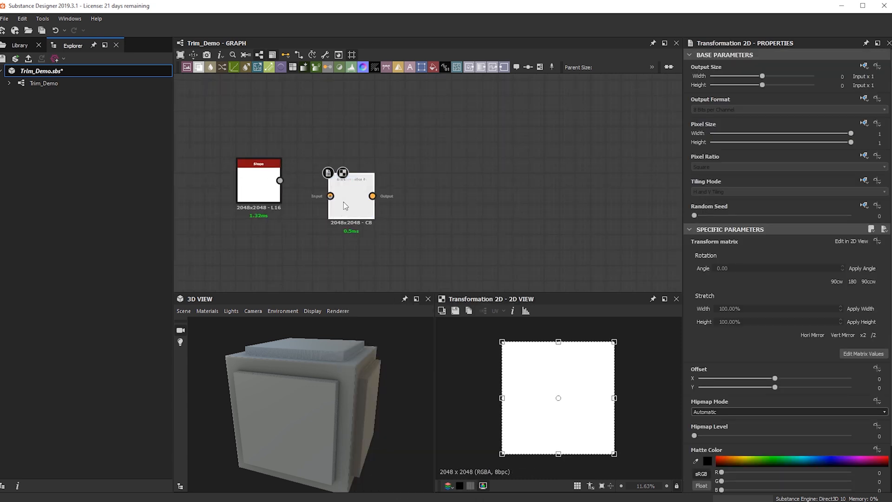
pyautogui.moveTo(344, 202); pyautogui.dragTo(326, 184)
pyautogui.click(253, 191)
pyautogui.click(400, 235)
pyautogui.moveTo(400, 235); pyautogui.dragTo(369, 204, button='middle')
# Reduce the new Shape's Y size to form a full-width horizontal band slightly less than half the image height.
pyautogui.doubleClick(228, 162)
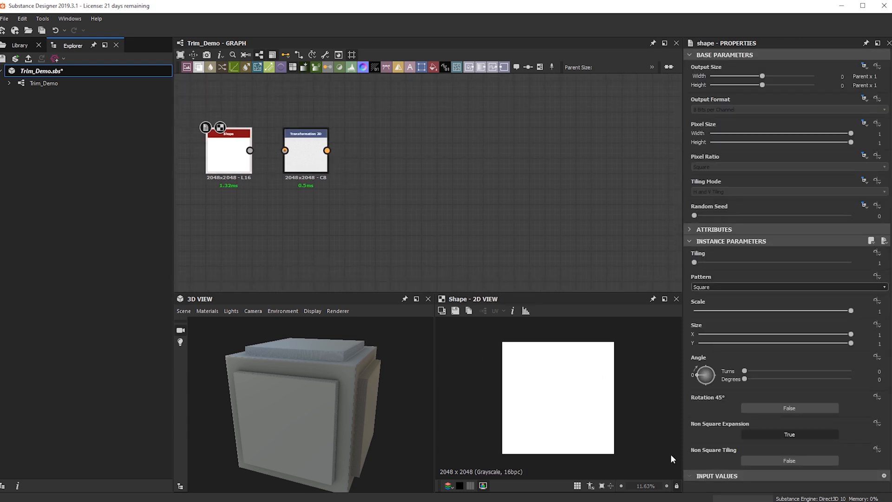
pyautogui.moveTo(850, 343); pyautogui.dragTo(763, 350)
pyautogui.scroll(3, 561, 401)
pyautogui.scroll(-4, 576, 398)
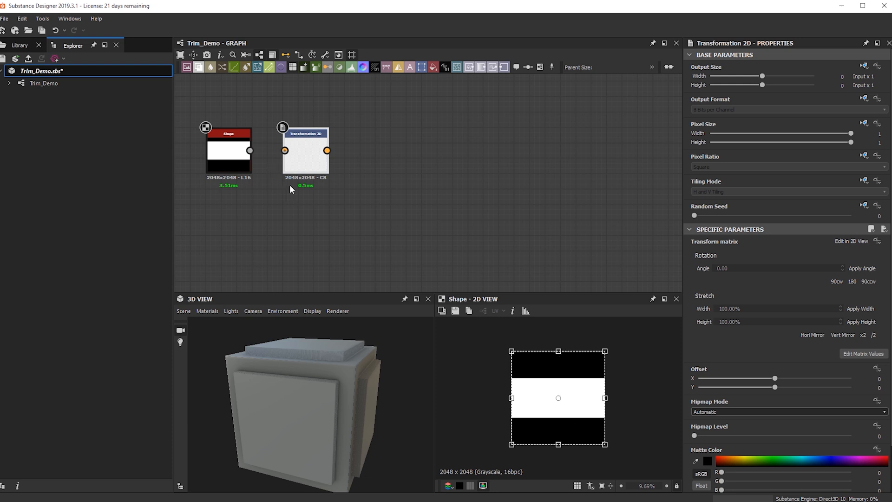
# Adjust the spacing between the new Shape node and the Transformation 2D node.
pyautogui.scroll(2, 289, 185)
pyautogui.moveTo(337, 160); pyautogui.dragTo(260, 160)
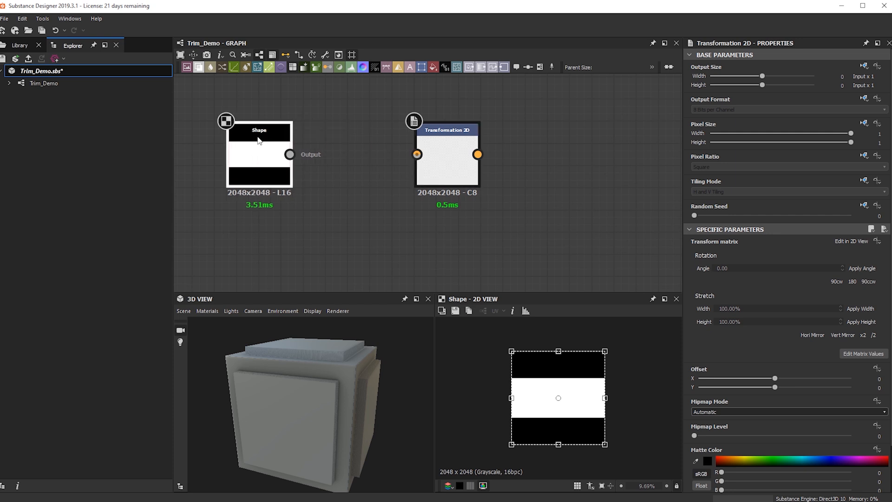
pyautogui.click(481, 190)
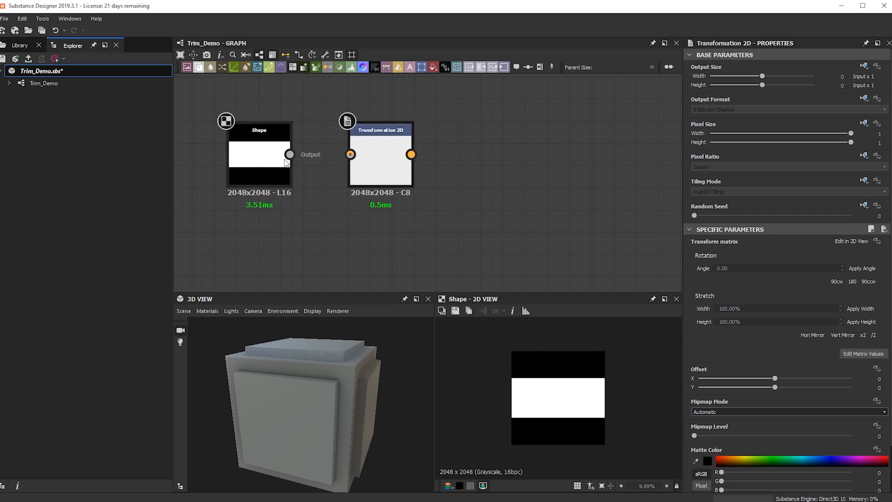
# Connect the new Shape's output to the Transformation 2D node's input.
pyautogui.click(376, 165)
pyautogui.moveTo(376, 165); pyautogui.dragTo(269, 191, button='middle')
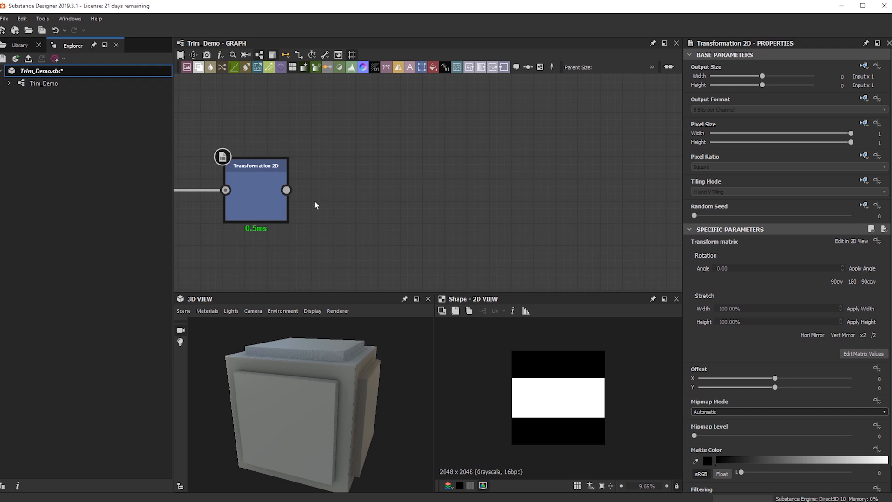
pyautogui.scroll(-2, 407, 193)
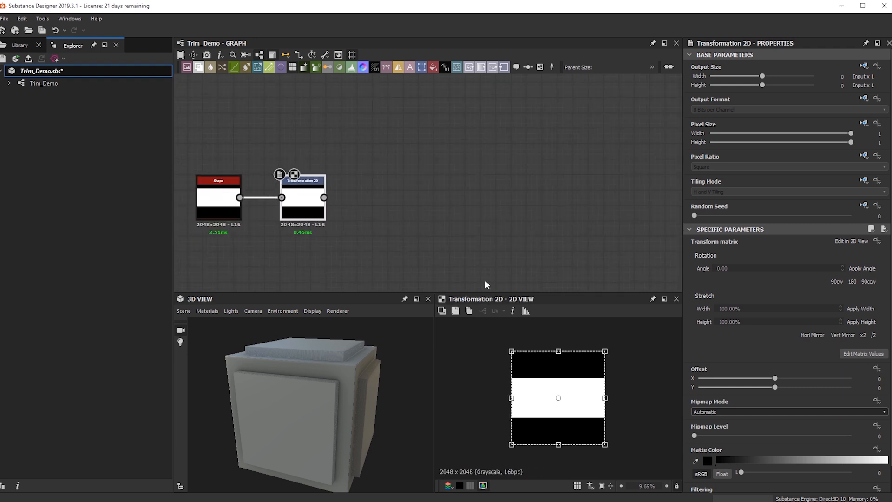
# Set the new Shape's Y size to 0.24 for a thinner full-width band.
pyautogui.click(215, 212)
pyautogui.press('f')
pyautogui.moveTo(760, 345); pyautogui.dragTo(735, 344)
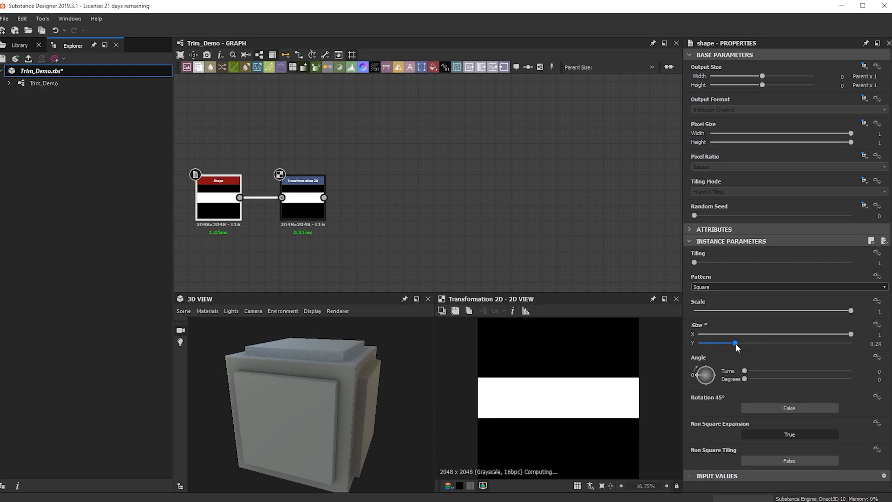
# Shift the band up to the image's top edge with the Transformation 2D node, at a Y offset of about 0.38.
pyautogui.click(316, 206)
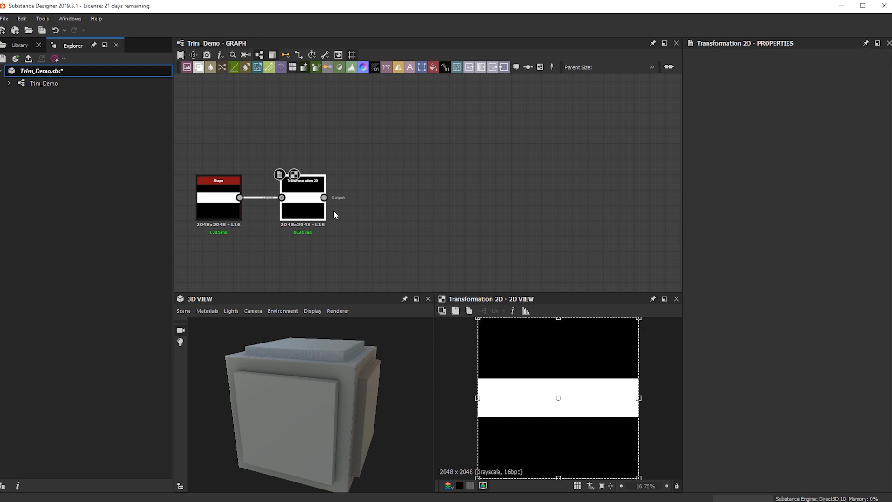
pyautogui.scroll(-4, 566, 391)
pyautogui.moveTo(565, 385); pyautogui.dragTo(565, 359)
pyautogui.scroll(6, 567, 372)
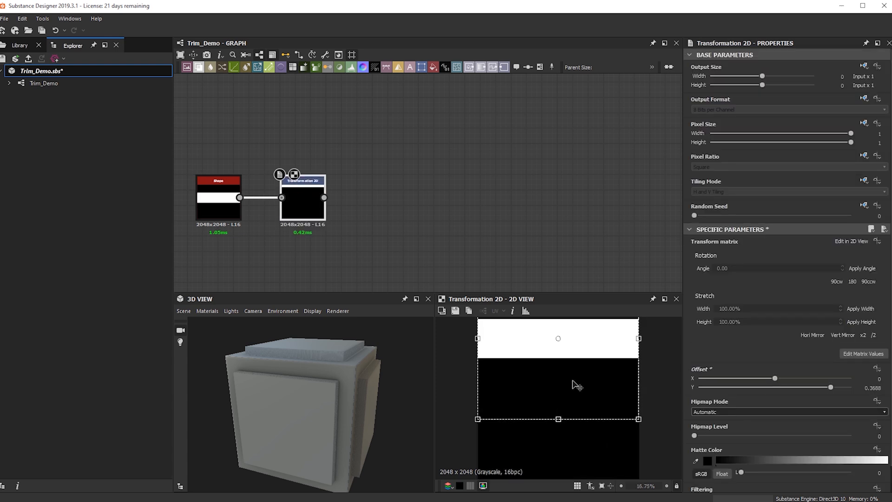
pyautogui.moveTo(618, 372); pyautogui.dragTo(657, 426, button='middle')
pyautogui.moveTo(590, 379); pyautogui.dragTo(575, 372)
# Inspect closely how the shifted white band aligns with the top edge of the texture.
pyautogui.scroll(12, 580, 376)
pyautogui.scroll(-7, 570, 379)
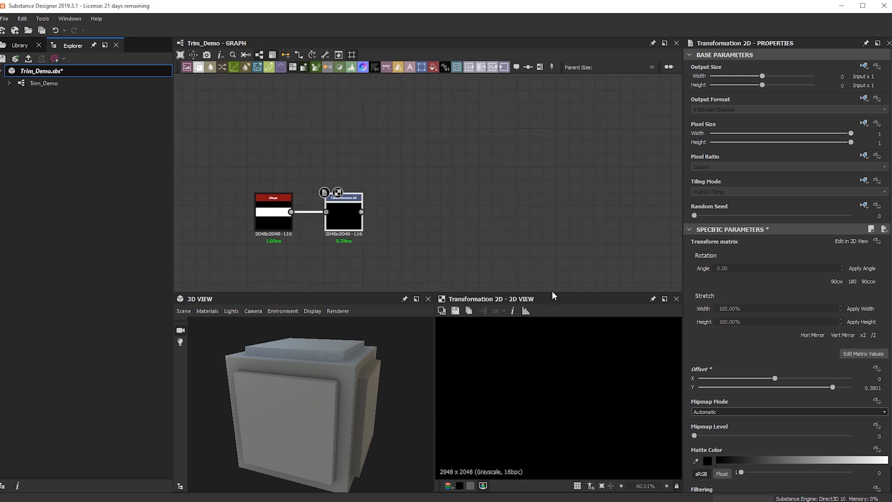
pyautogui.scroll(12, 551, 378)
pyautogui.scroll(2, 564, 360)
pyautogui.scroll(5, 410, 235)
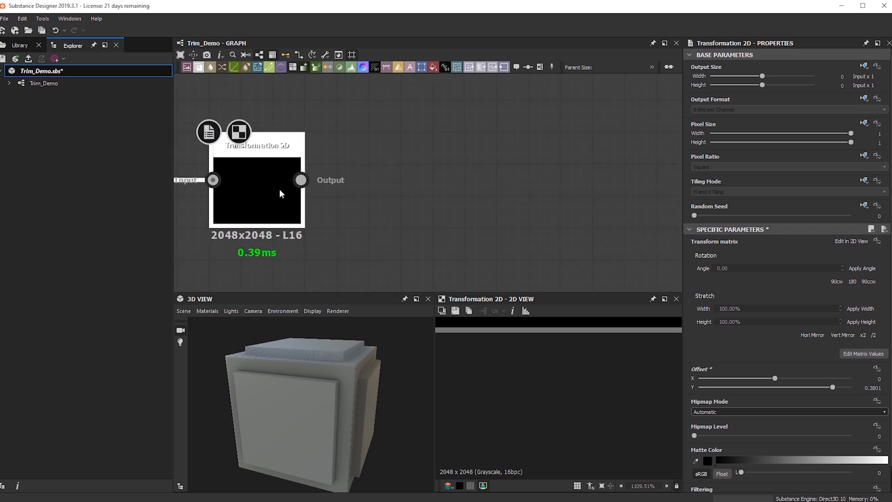
pyautogui.scroll(-4, 452, 247)
pyautogui.scroll(-8, 561, 356)
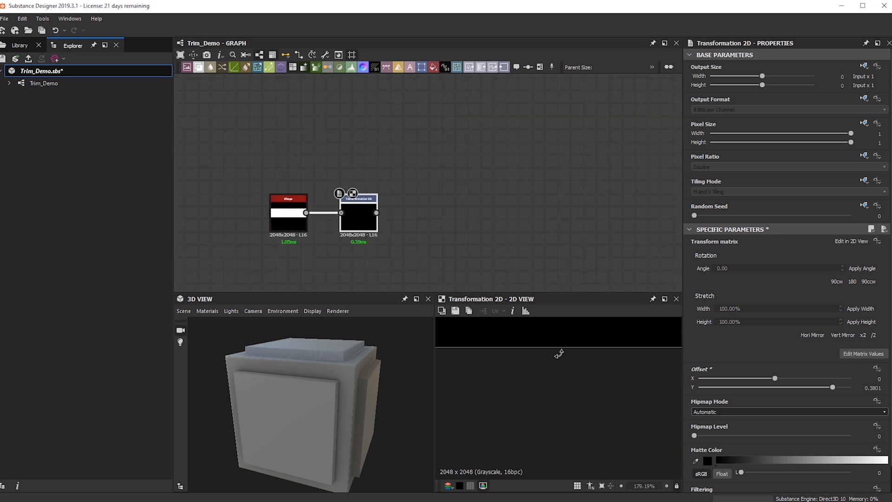
pyautogui.scroll(-12, 559, 354)
pyautogui.click(423, 231)
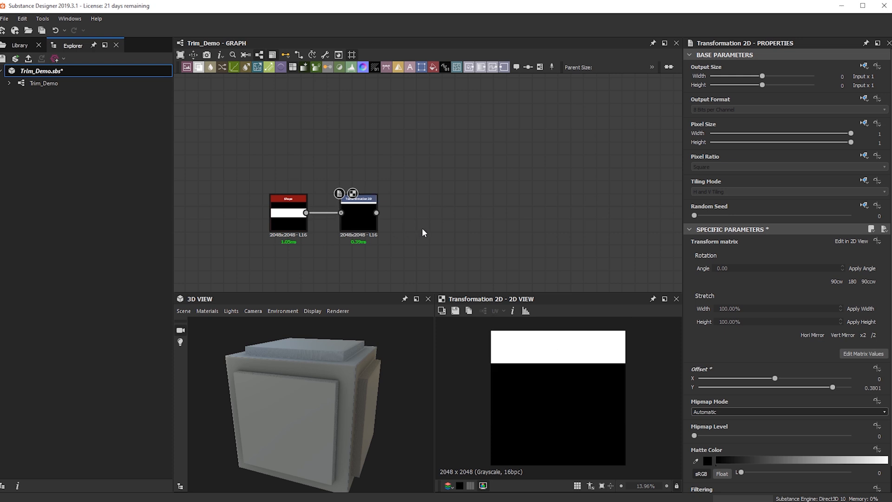
# Move the Transformation 2D node farther from the Shape node to make room between them.
pyautogui.moveTo(320, 412); pyautogui.dragTo(350, 406)
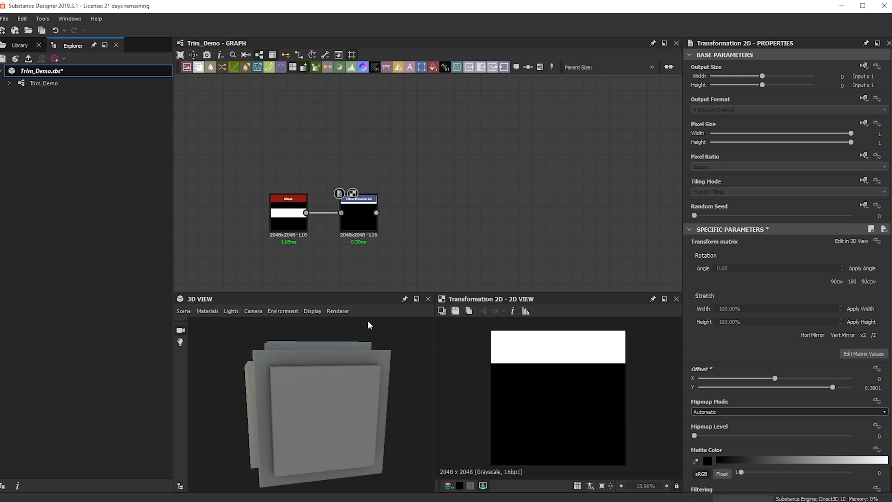
pyautogui.moveTo(349, 230); pyautogui.dragTo(361, 221, button='middle')
pyautogui.moveTo(442, 223); pyautogui.dragTo(319, 207, button='middle')
pyautogui.scroll(-1, 384, 228)
pyautogui.moveTo(383, 228); pyautogui.dragTo(484, 239, button='middle')
pyautogui.scroll(5, 380, 217)
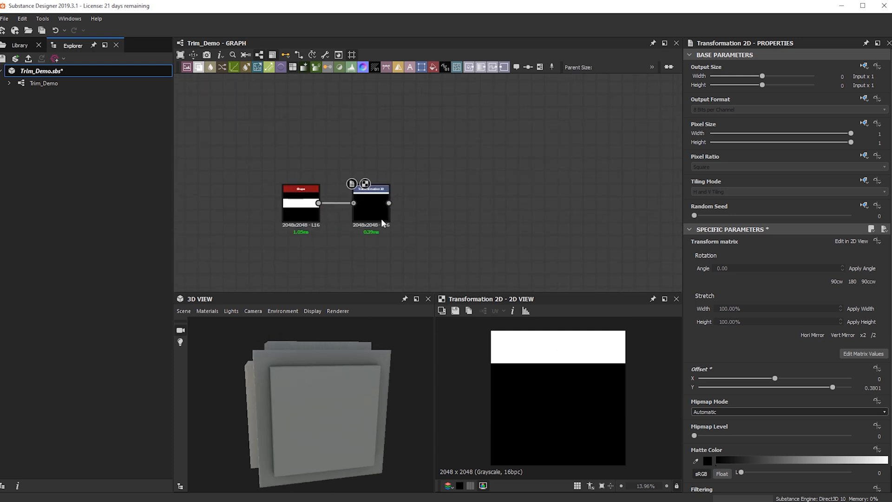
pyautogui.moveTo(346, 200); pyautogui.dragTo(411, 200)
pyautogui.moveTo(295, 186); pyautogui.dragTo(343, 187, button='middle')
# Add a Bevel node between the Shape and Transformation 2D nodes and feed the Shape's output into it.
pyautogui.press('space')
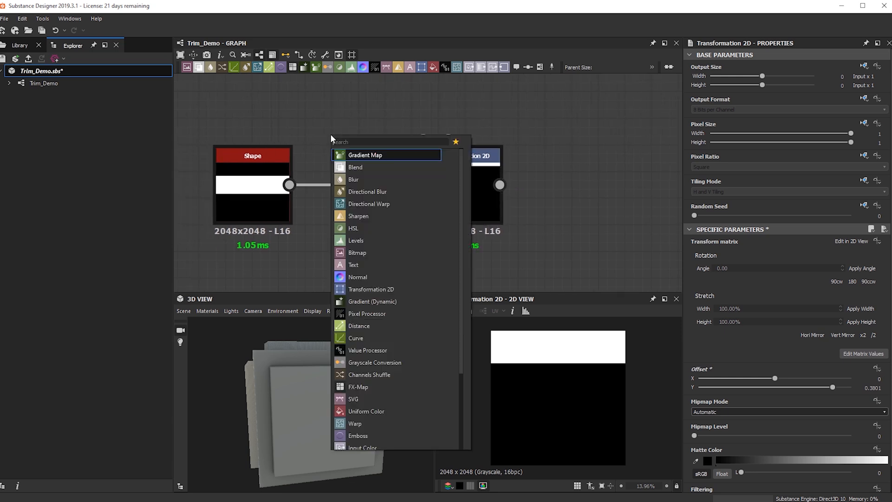
pyautogui.write('bevel')
pyautogui.press('Return')
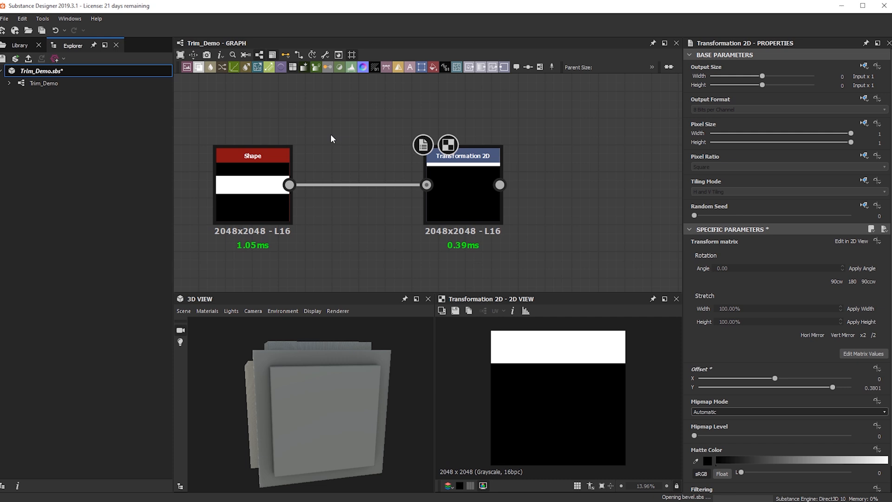
pyautogui.moveTo(231, 173); pyautogui.dragTo(177, 181)
pyautogui.moveTo(327, 134); pyautogui.dragTo(301, 109)
pyautogui.moveTo(228, 184); pyautogui.dragTo(262, 105)
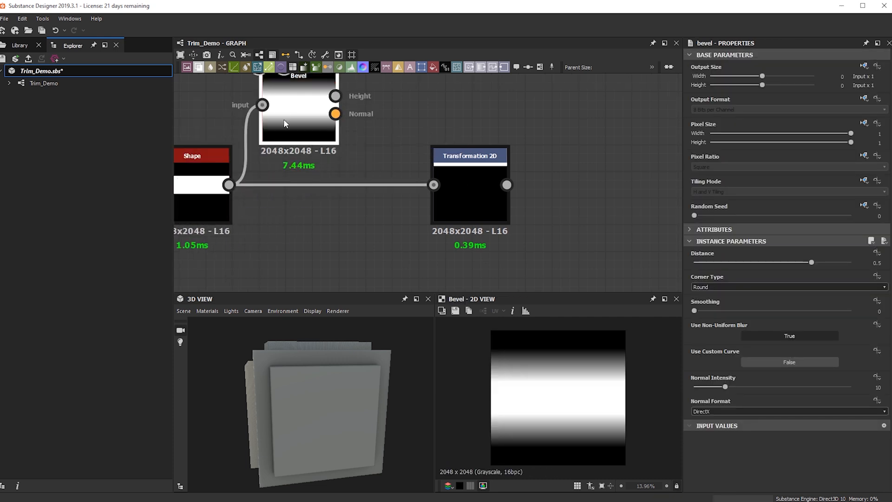
# Set the Bevel distance to 0.05, connect its Height output to the Transformation 2D node, and preview the transformed result.
pyautogui.moveTo(785, 264); pyautogui.dragTo(776, 263)
pyautogui.moveTo(335, 96); pyautogui.dragTo(464, 191)
pyautogui.doubleClick(464, 193)
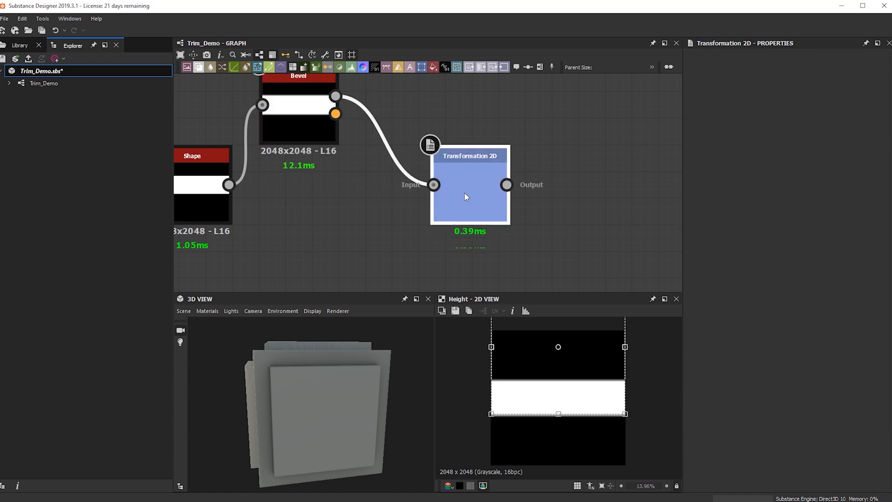
# Lower the bevelled band slightly, to a Transformation 2D Y offset of 0.3583, so its upper bevel sits inside the image.
pyautogui.scroll(6, 584, 458)
pyautogui.moveTo(587, 452); pyautogui.dragTo(572, 376, button='middle')
pyautogui.scroll(1, 582, 424)
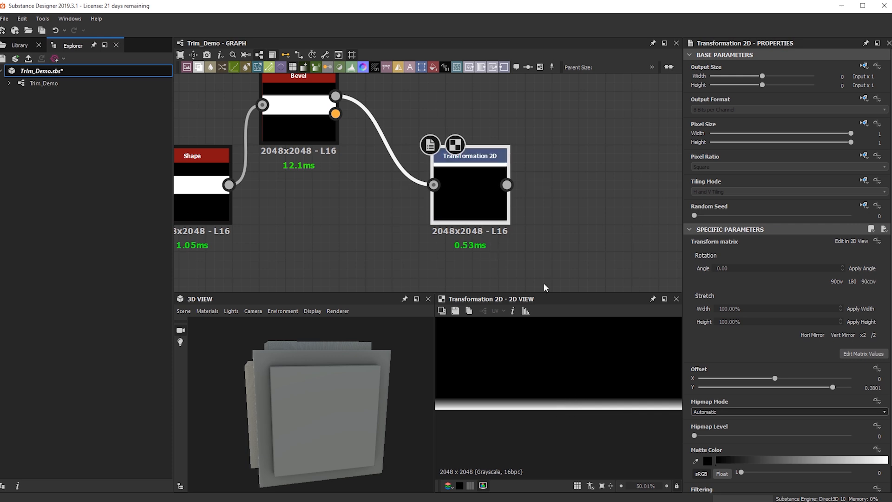
pyautogui.press('f')
pyautogui.scroll(-1, 468, 280)
pyautogui.scroll(3, 573, 365)
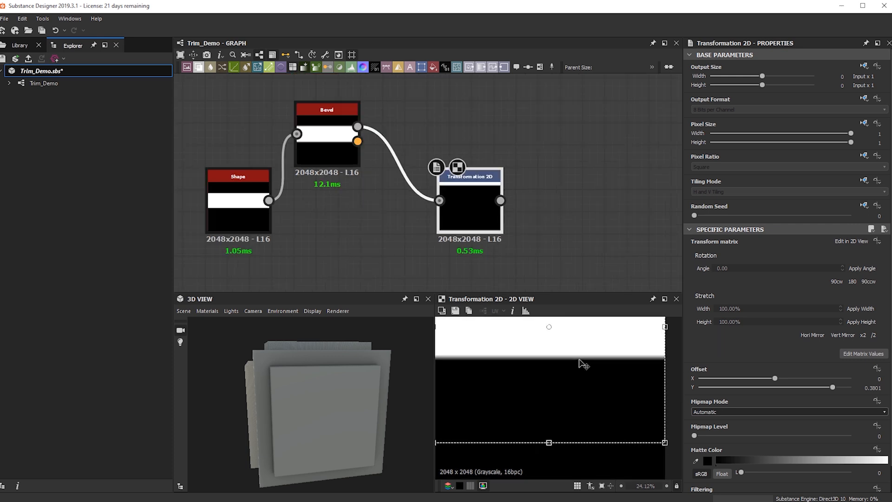
pyautogui.scroll(-1, 587, 362)
pyautogui.moveTo(589, 354); pyautogui.dragTo(589, 355)
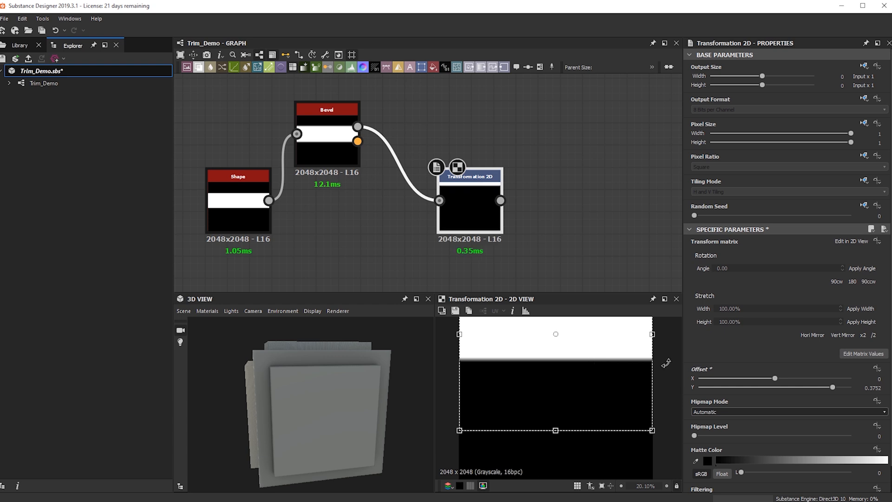
pyautogui.moveTo(666, 363); pyautogui.dragTo(665, 410, button='middle')
pyautogui.scroll(3, 592, 379)
pyautogui.moveTo(592, 362); pyautogui.dragTo(591, 364)
pyautogui.scroll(-5, 591, 332)
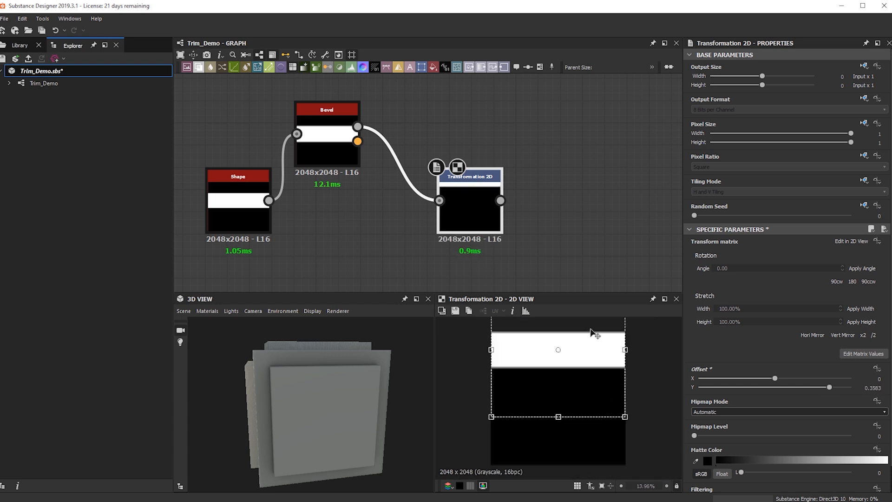
# Line the Bevel up between its neighbours and transfer the original Shape's downstream connections to the Transformation 2D output.
pyautogui.moveTo(327, 149); pyautogui.dragTo(349, 216)
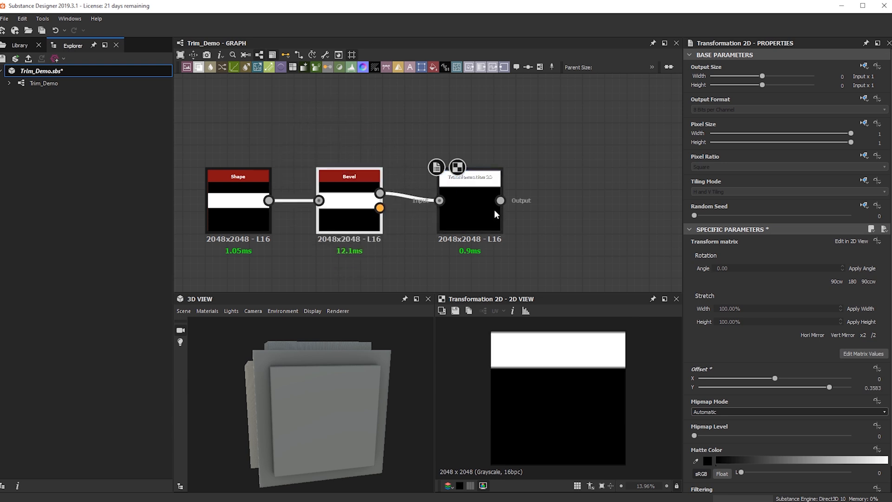
pyautogui.click(500, 200)
pyautogui.moveTo(500, 200); pyautogui.dragTo(298, 189, button='middle')
pyautogui.scroll(-2, 515, 186)
pyautogui.moveTo(530, 193); pyautogui.dragTo(344, 214, button='middle')
pyautogui.scroll(-2, 362, 213)
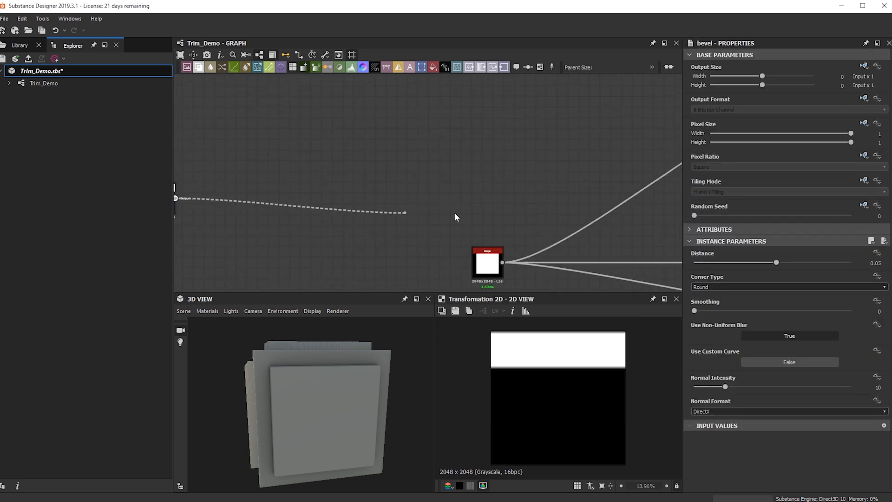
pyautogui.moveTo(494, 229); pyautogui.dragTo(414, 183, button='middle')
pyautogui.click(416, 186)
pyautogui.keyDown('shift'); pyautogui.click(420, 216); pyautogui.keyUp('shift')
pyautogui.moveTo(286, 155); pyautogui.dragTo(565, 185, button='middle')
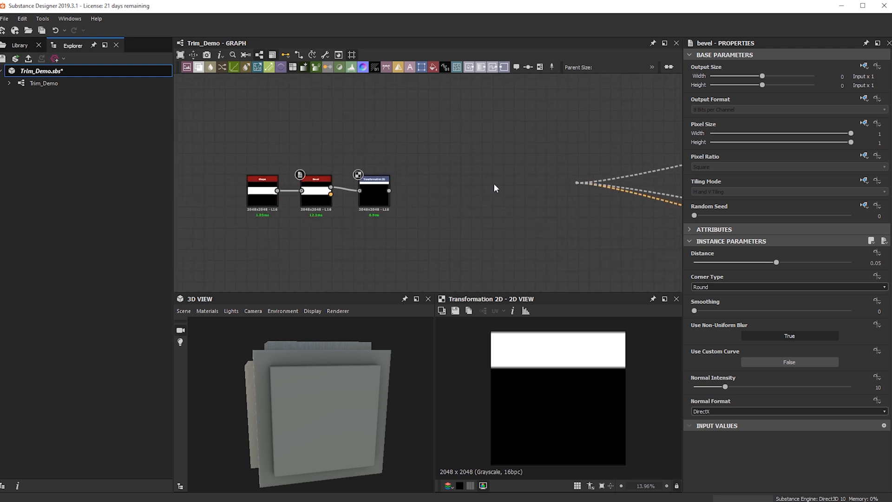
pyautogui.click(389, 191)
# Switch the 3D preview mesh to Rounded Cylinder.
pyautogui.moveTo(253, 398); pyautogui.dragTo(353, 380)
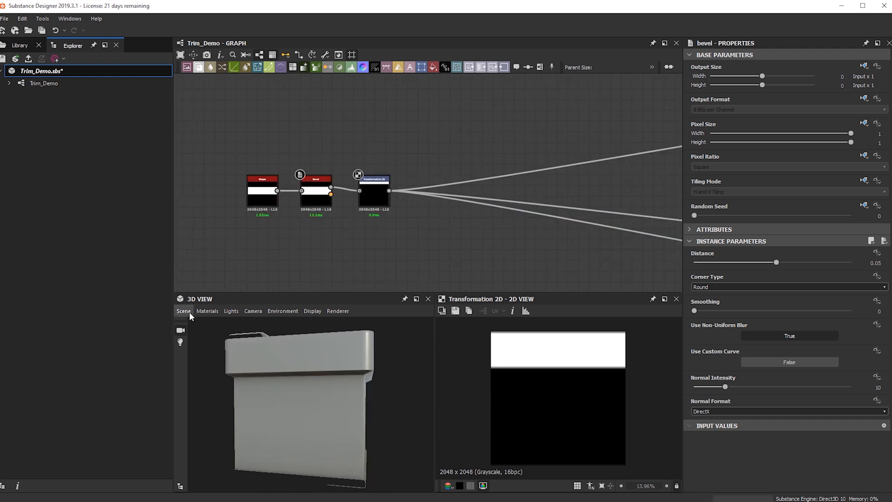
pyautogui.click(183, 311)
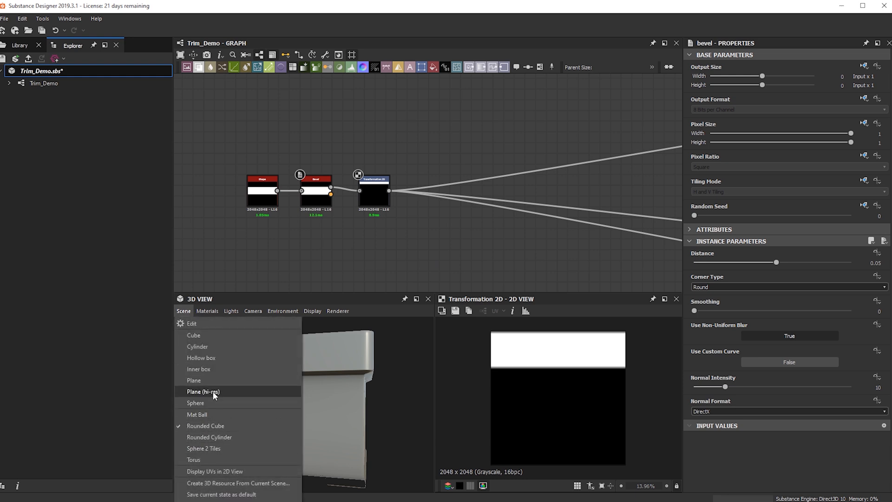
pyautogui.click(222, 437)
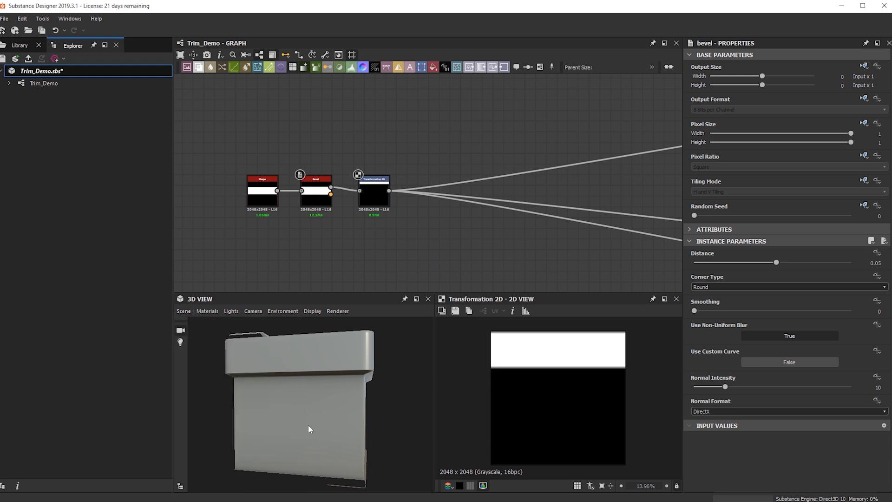
# Examine the bevelled, displaced rim on the cylinder preview from several angles and distances.
pyautogui.moveTo(344, 425)
pyautogui.mouseDown()
pyautogui.moveTo(308, 422)
pyautogui.moveTo(327, 376)
pyautogui.moveTo(369, 424)
pyautogui.moveTo(327, 441)
pyautogui.moveTo(352, 456)
pyautogui.moveTo(331, 457)
pyautogui.mouseUp()
pyautogui.moveTo(332, 458); pyautogui.dragTo(323, 409, button='middle')
pyautogui.scroll(4, 319, 422)
pyautogui.moveTo(319, 422); pyautogui.dragTo(361, 405)
pyautogui.scroll(-4, 325, 427)
pyautogui.scroll(-2, 355, 390)
pyautogui.moveTo(345, 369); pyautogui.dragTo(335, 409, button='middle')
pyautogui.moveTo(371, 207); pyautogui.dragTo(355, 207)
pyautogui.moveTo(351, 382); pyautogui.dragTo(329, 384)
pyautogui.moveTo(261, 403); pyautogui.dragTo(330, 386)
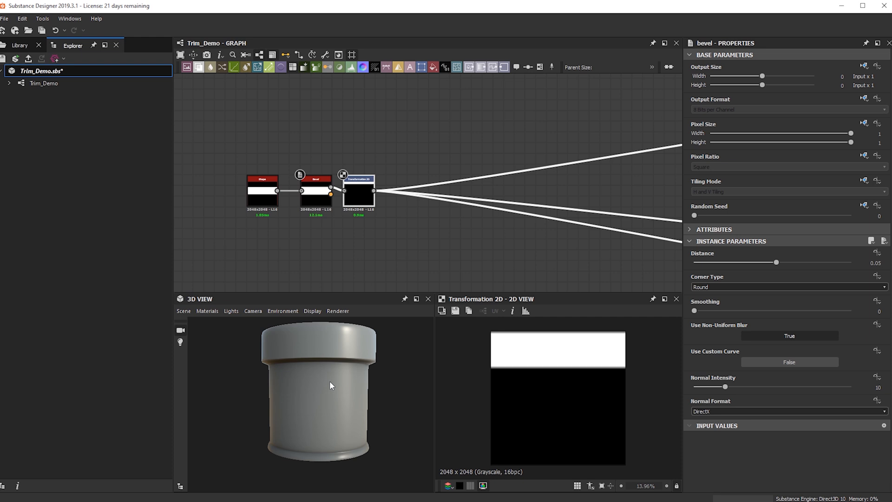
pyautogui.moveTo(357, 200)
pyautogui.mouseDown()
pyautogui.moveTo(378, 200)
pyautogui.moveTo(369, 201)
pyautogui.mouseUp()
pyautogui.scroll(3, 356, 195)
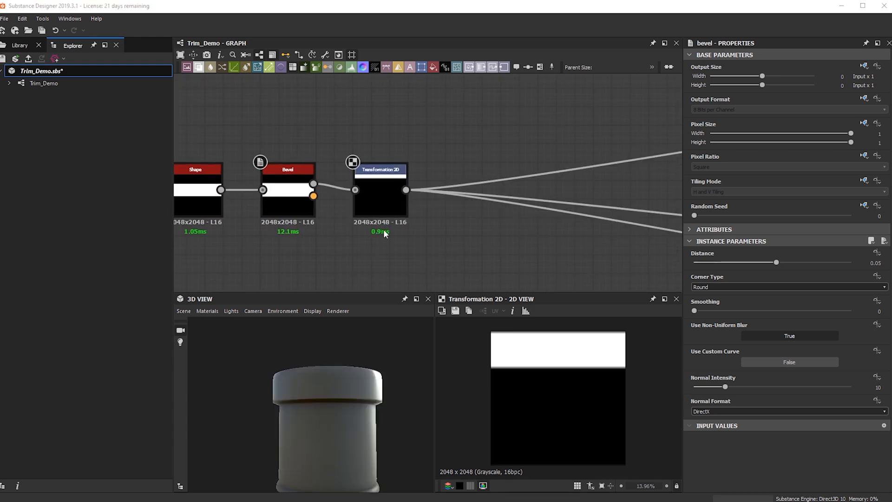
pyautogui.moveTo(329, 414); pyautogui.dragTo(283, 329)
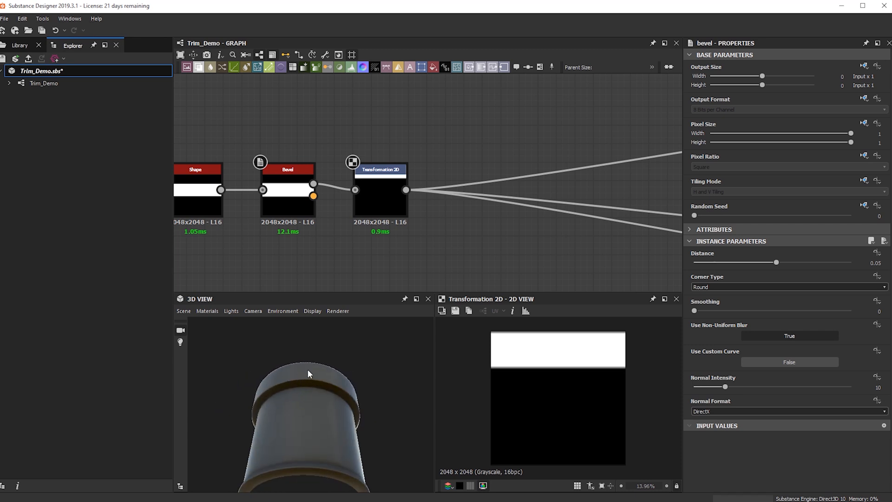
pyautogui.moveTo(286, 372); pyautogui.dragTo(302, 390)
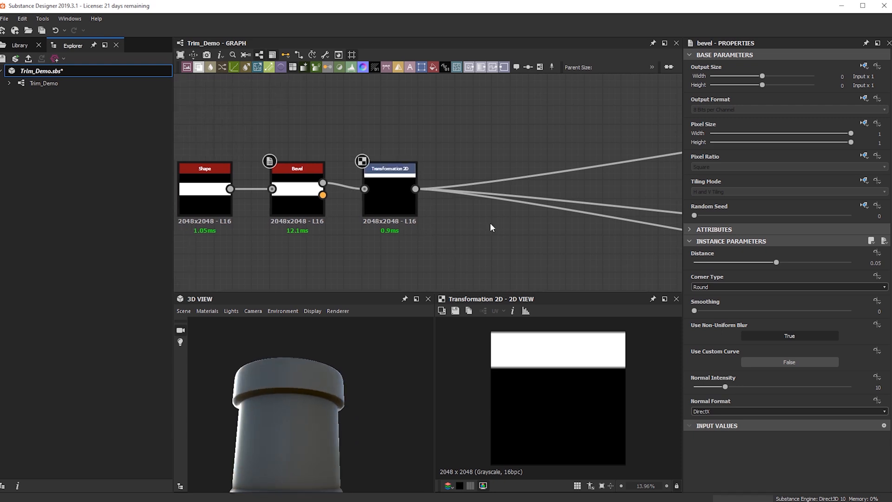
# Add a Histogram Range node beside the Transformation 2D node.
pyautogui.press('space')
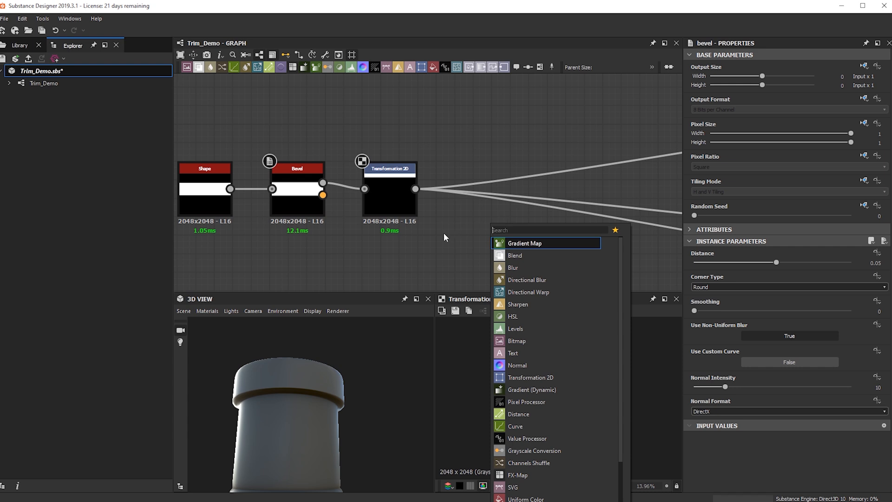
pyautogui.write('level')
pyautogui.press('BackSpace')
pyautogui.press('BackSpace')
pyautogui.press('BackSpace')
pyautogui.press('BackSpace')
pyautogui.press('BackSpace')
pyautogui.write('hist')
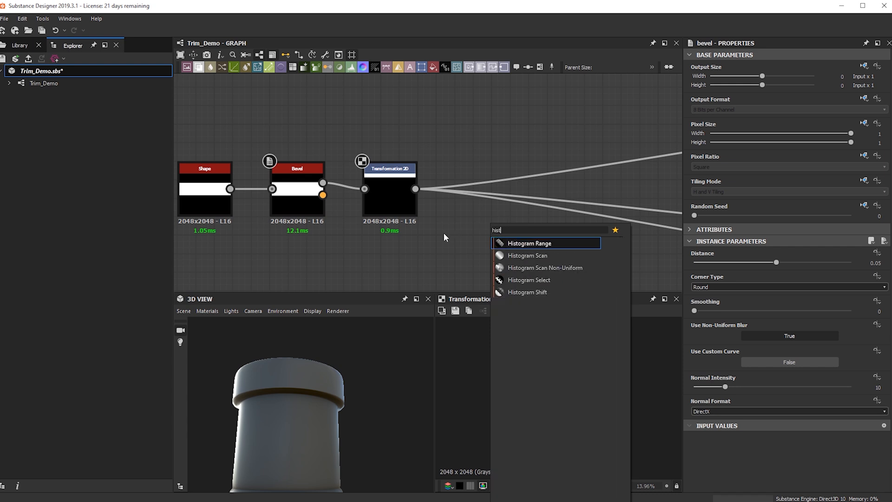
pyautogui.press('Return')
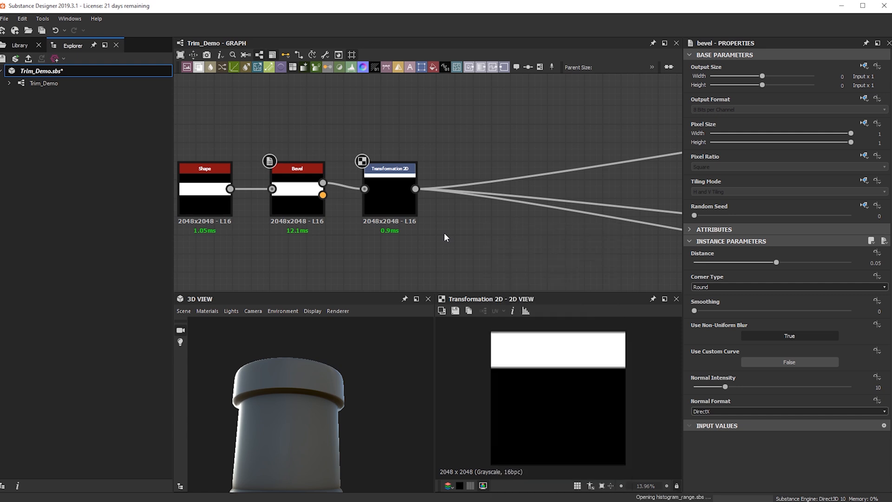
# Insert the Histogram Range between the Transformation 2D node and its downstream connections, so its output drives them all.
pyautogui.moveTo(415, 189); pyautogui.dragTo(472, 225)
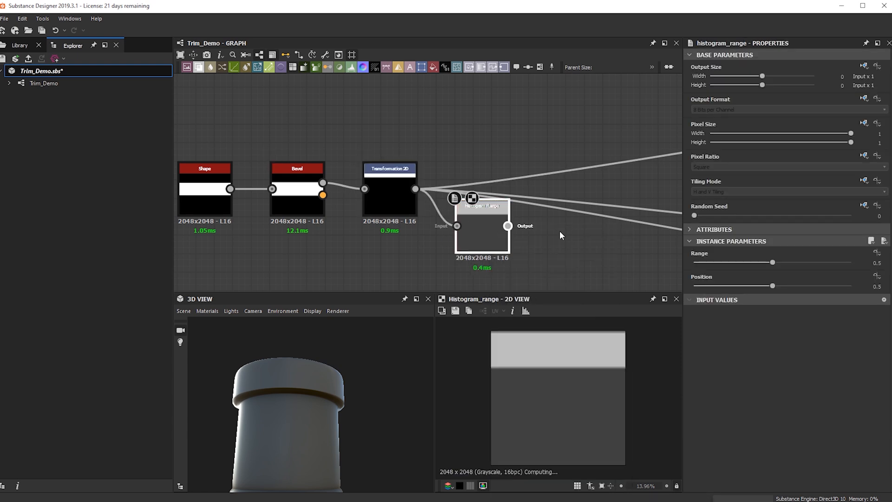
pyautogui.keyDown('shift'); pyautogui.moveTo(416, 189); pyautogui.dragTo(507, 225); pyautogui.keyUp('shift')
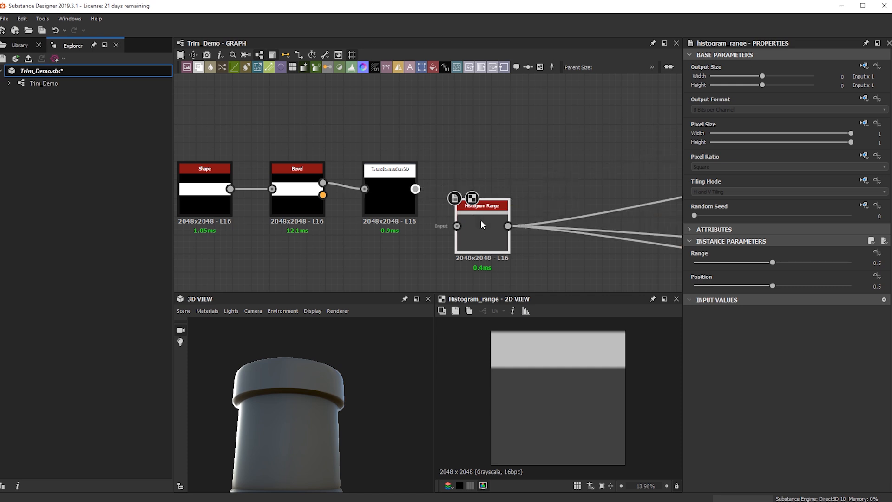
pyautogui.scroll(3, 324, 393)
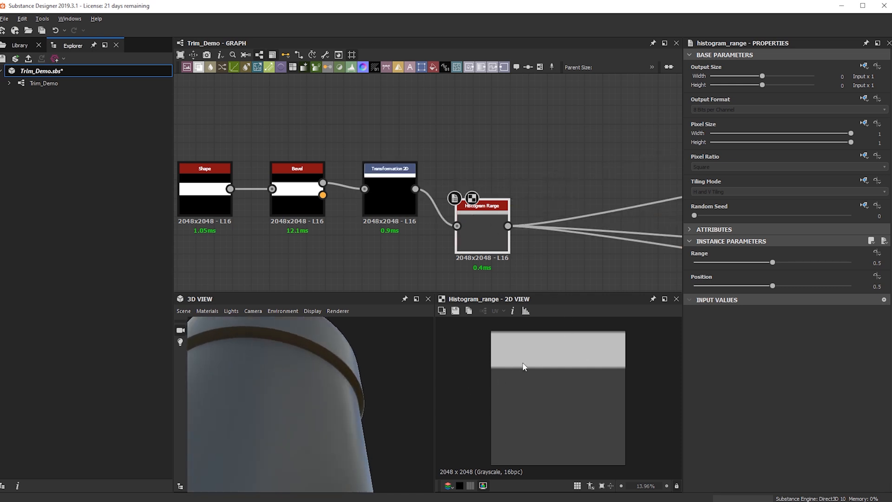
# Set the Histogram Range node's range to 0.32 and line the node up with the Transformation 2D node.
pyautogui.moveTo(331, 361); pyautogui.dragTo(306, 344)
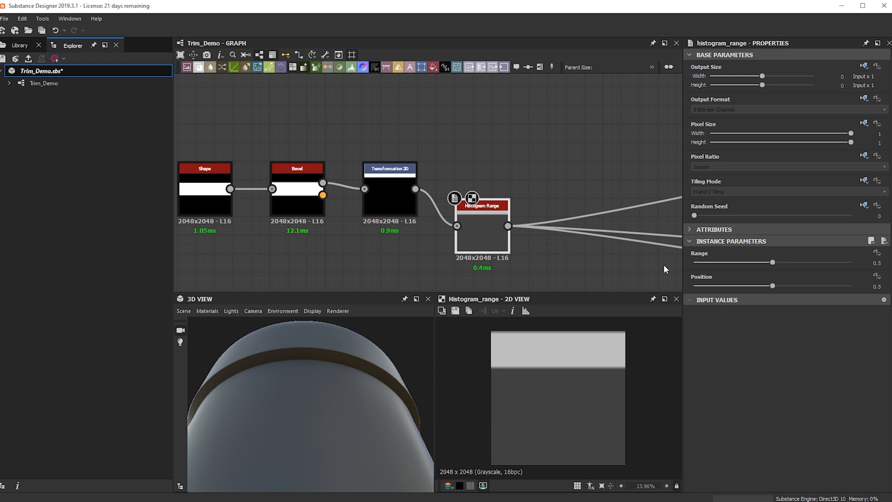
pyautogui.moveTo(772, 262); pyautogui.dragTo(744, 264)
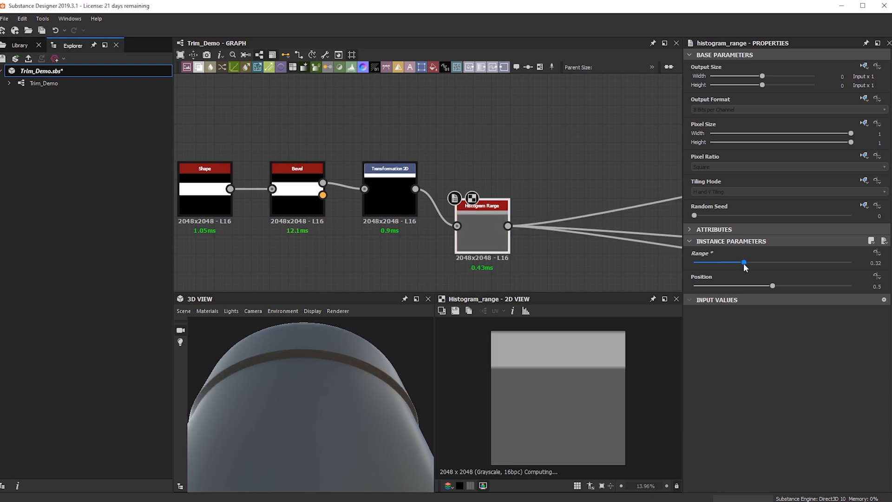
pyautogui.keyDown('alt'); pyautogui.moveTo(378, 377); pyautogui.dragTo(395, 441); pyautogui.keyUp('alt')
pyautogui.keyDown('alt'); pyautogui.moveTo(396, 442); pyautogui.dragTo(360, 446, button='right'); pyautogui.keyUp('alt')
pyautogui.keyDown('alt'); pyautogui.moveTo(360, 446); pyautogui.dragTo(352, 367, button='middle'); pyautogui.keyUp('alt')
pyautogui.keyDown('alt'); pyautogui.moveTo(352, 367); pyautogui.dragTo(354, 341); pyautogui.keyUp('alt')
pyautogui.moveTo(466, 246); pyautogui.dragTo(475, 210)
pyautogui.scroll(-4, 464, 227)
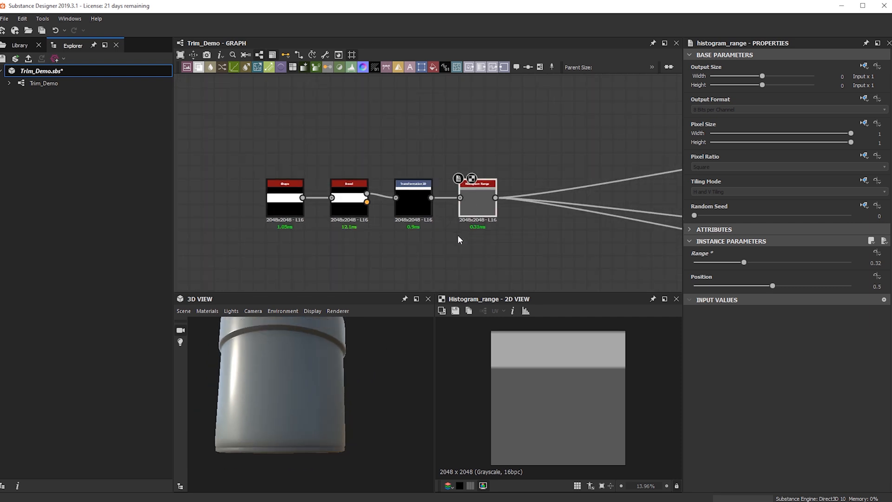
pyautogui.keyDown('alt'); pyautogui.moveTo(320, 360); pyautogui.dragTo(333, 394); pyautogui.keyUp('alt')
pyautogui.keyDown('alt'); pyautogui.moveTo(333, 393); pyautogui.dragTo(333, 406, button='middle'); pyautogui.keyUp('alt')
pyautogui.keyDown('alt'); pyautogui.moveTo(333, 407); pyautogui.dragTo(342, 392); pyautogui.keyUp('alt')
pyautogui.scroll(4, 442, 231)
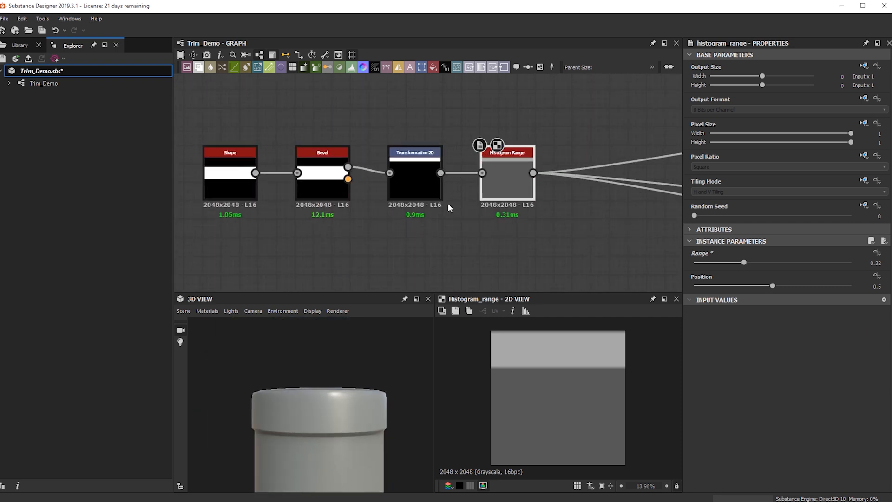
# Add a Height Blend node above the chain and feed the Histogram Range output into its bottom height input.
pyautogui.scroll(-1, 516, 198)
pyautogui.moveTo(525, 245); pyautogui.dragTo(461, 219, button='middle')
pyautogui.scroll(-1, 447, 183)
pyautogui.moveTo(445, 167); pyautogui.dragTo(421, 226, button='middle')
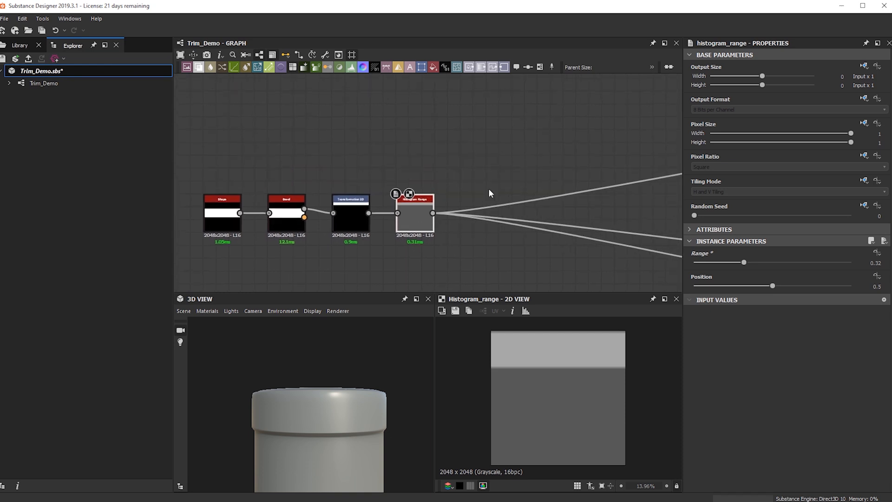
pyautogui.press('space')
pyautogui.write('heigh')
pyautogui.press('Escape')
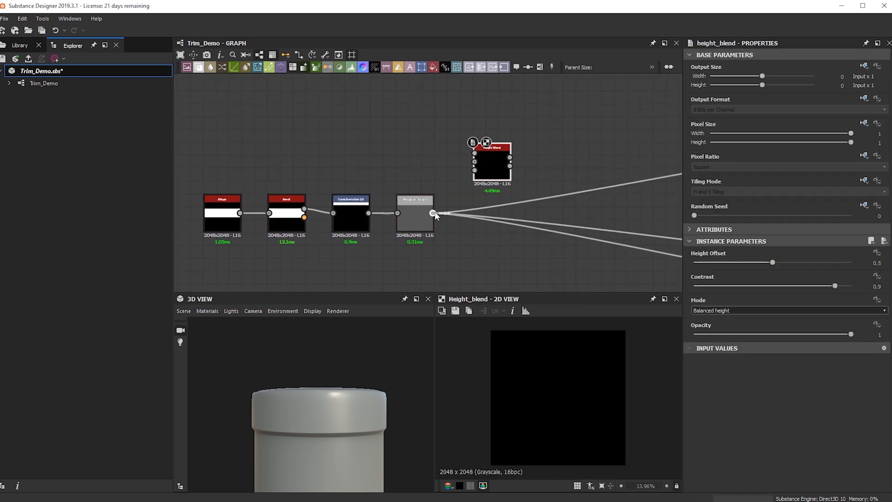
pyautogui.moveTo(474, 153); pyautogui.dragTo(474, 161)
pyautogui.moveTo(319, 447); pyautogui.dragTo(330, 428)
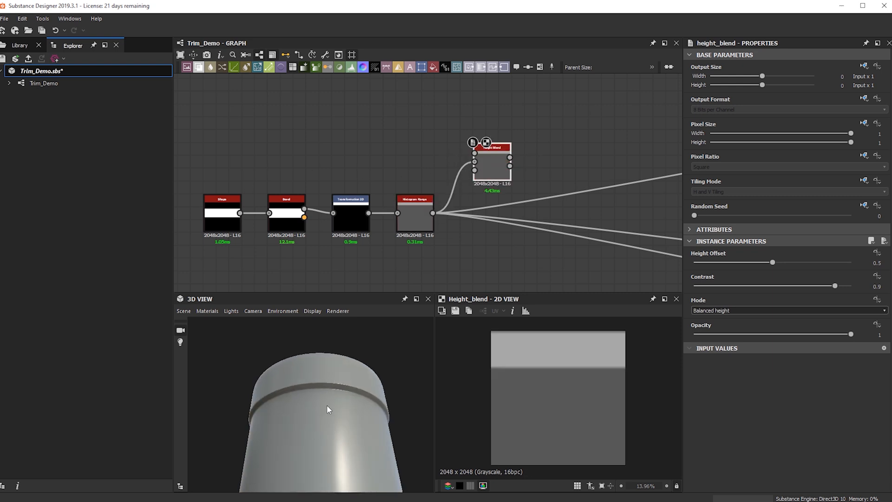
# Duplicate the Shape, Bevel and Transformation 2D nodes above the originals and connect the copied Transformation 2D to the Height Blend's top height input.
pyautogui.moveTo(210, 174); pyautogui.dragTo(268, 181, button='middle')
pyautogui.moveTo(272, 161); pyautogui.dragTo(400, 219)
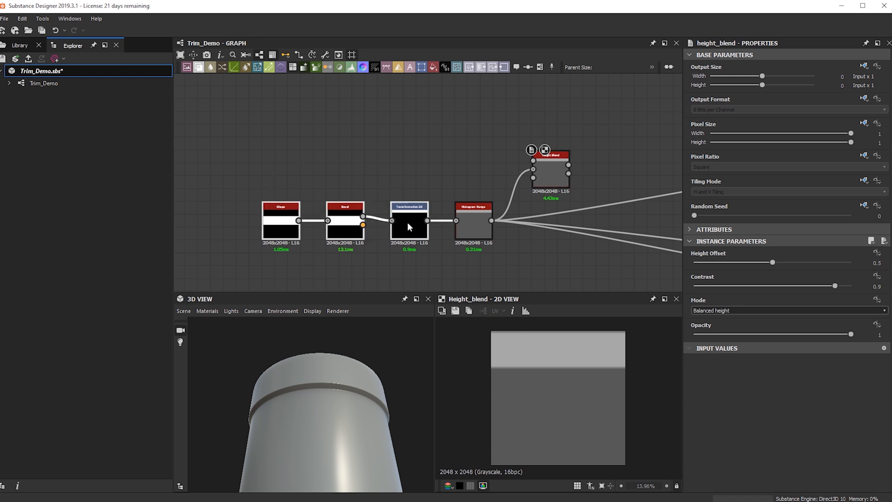
pyautogui.hotkey('ctrl', 'd')
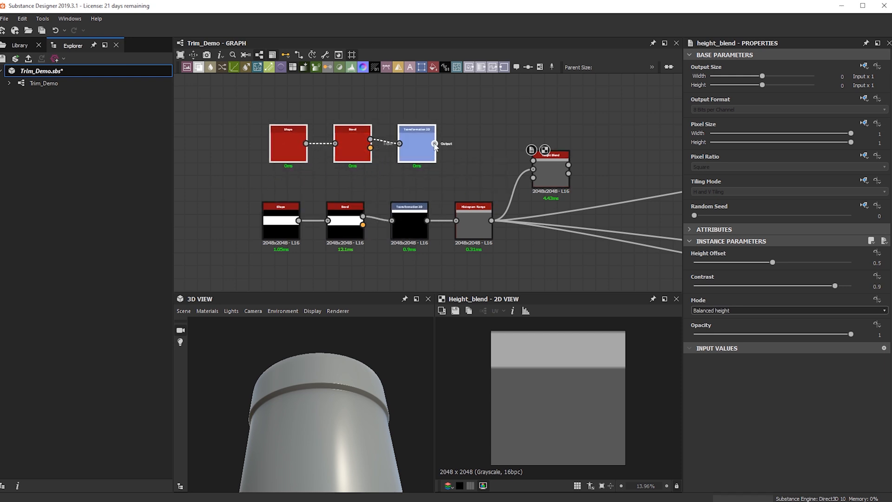
pyautogui.moveTo(530, 168); pyautogui.dragTo(533, 162)
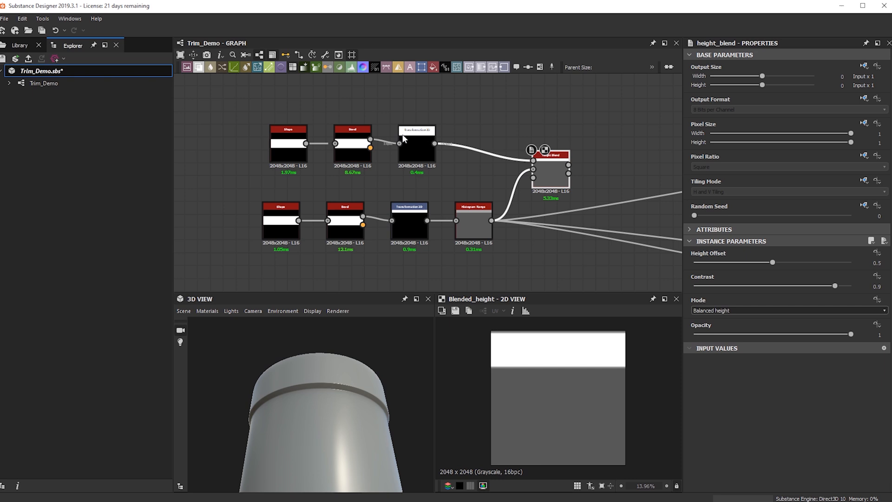
# Shift the duplicated band below the first with a Y offset of about 0.089, and set its Shape's Y size to 0.08.
pyautogui.click(416, 144)
pyautogui.moveTo(586, 371); pyautogui.dragTo(587, 409)
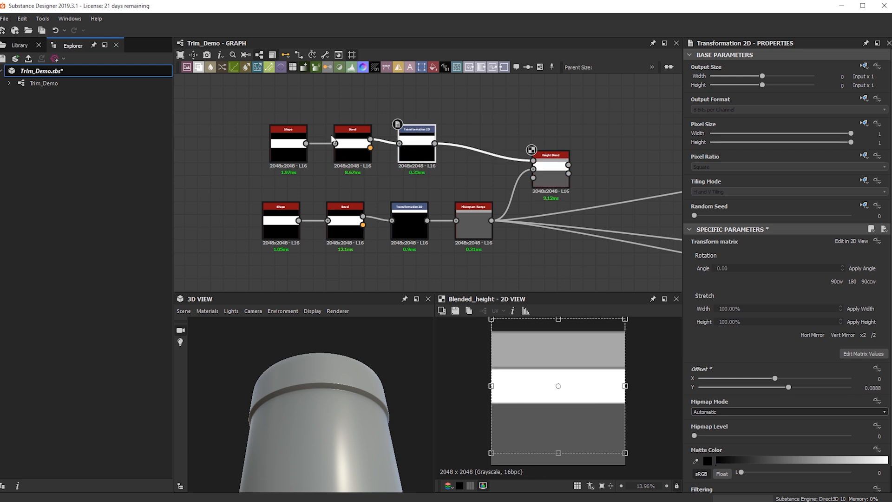
pyautogui.click(300, 148)
pyautogui.scroll(-2, 557, 338)
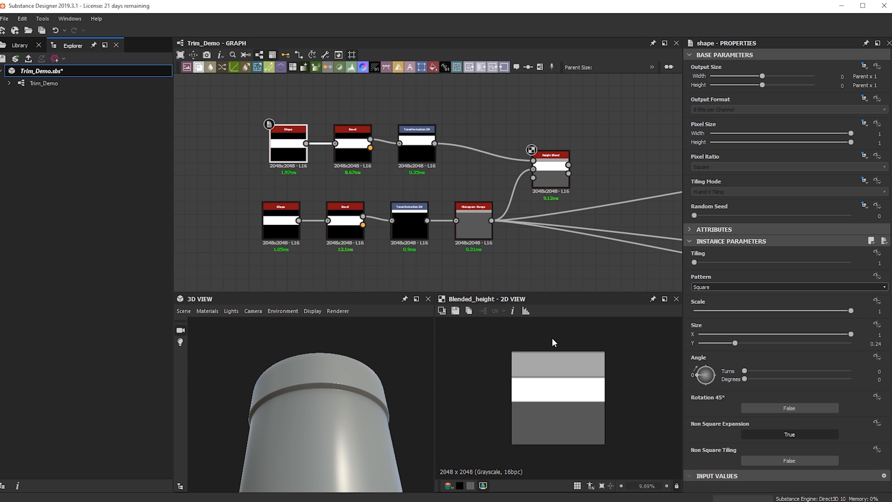
pyautogui.moveTo(735, 343); pyautogui.dragTo(707, 342)
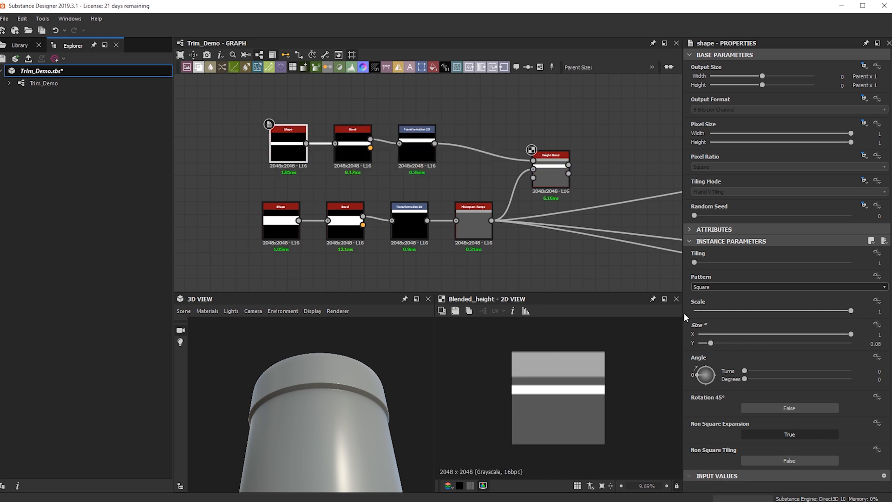
# Move the thin band up close under the wide band, with a Transformation 2D Y offset of about 0.157.
pyautogui.click(545, 168)
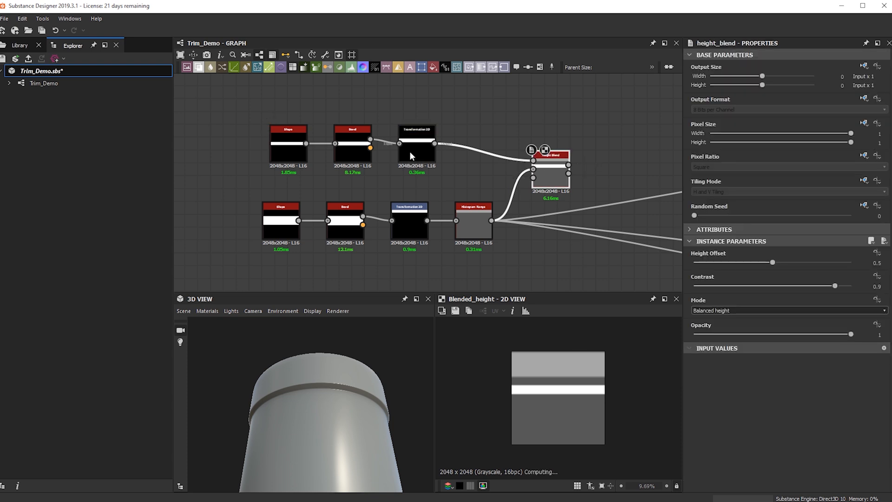
pyautogui.scroll(6, 567, 372)
pyautogui.moveTo(568, 369); pyautogui.dragTo(570, 349)
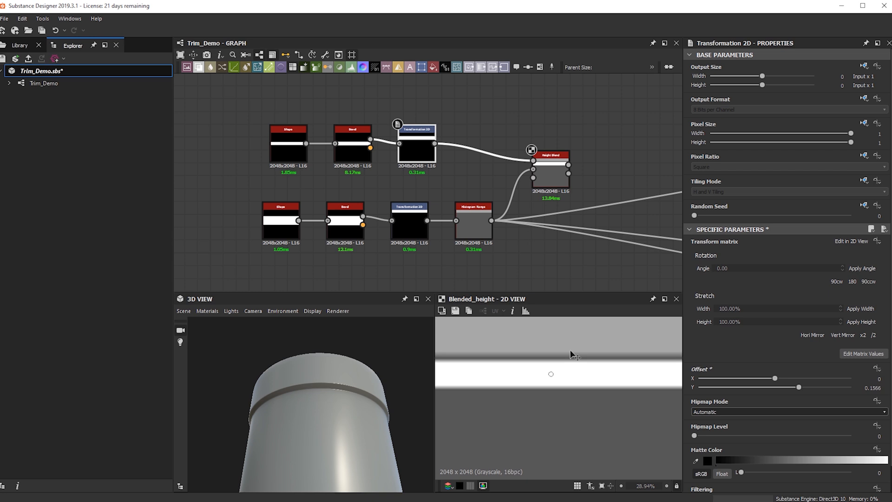
# Set the Height Blend node's height offset to 0.27.
pyautogui.click(548, 167)
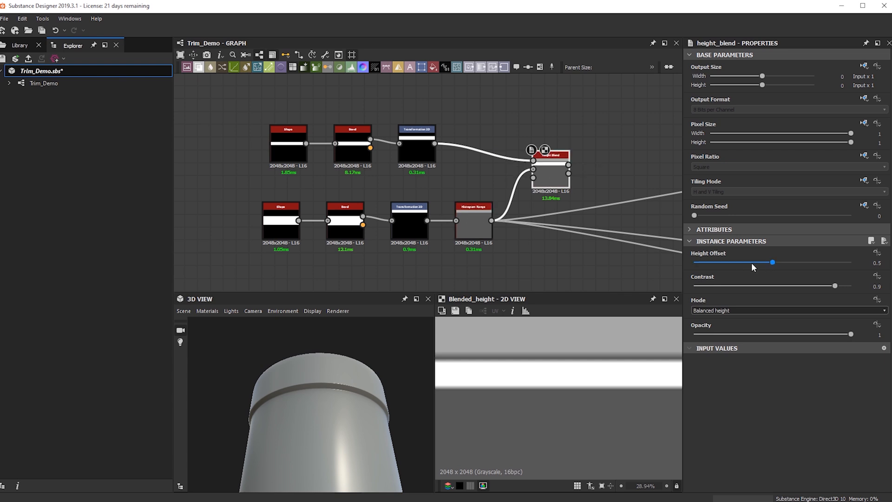
pyautogui.moveTo(750, 263); pyautogui.dragTo(736, 275)
pyautogui.scroll(-5, 558, 389)
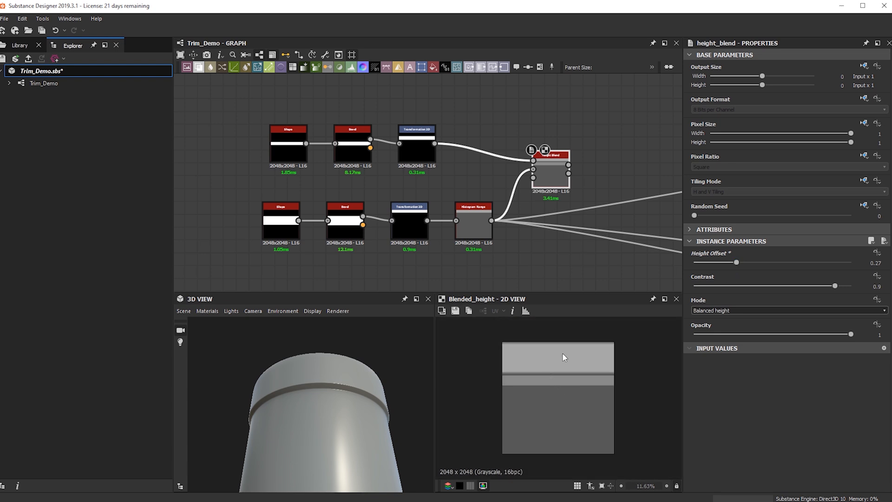
# Transfer the Histogram Range's downstream output connections to the Height Blend's output and place the Height Blend in line with the lower chain.
pyautogui.keyDown('shift'); pyautogui.moveTo(491, 221); pyautogui.dragTo(568, 165); pyautogui.keyUp('shift')
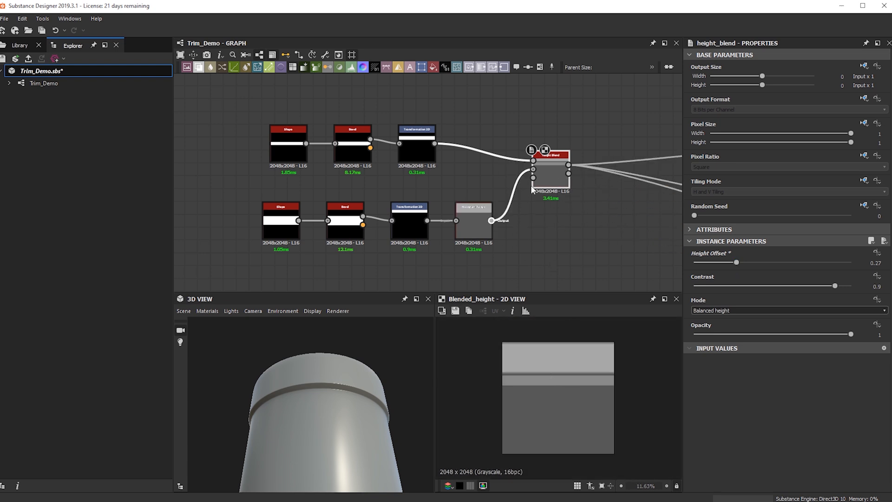
pyautogui.moveTo(413, 483); pyautogui.dragTo(340, 455)
pyautogui.moveTo(340, 454); pyautogui.dragTo(346, 421, button='middle')
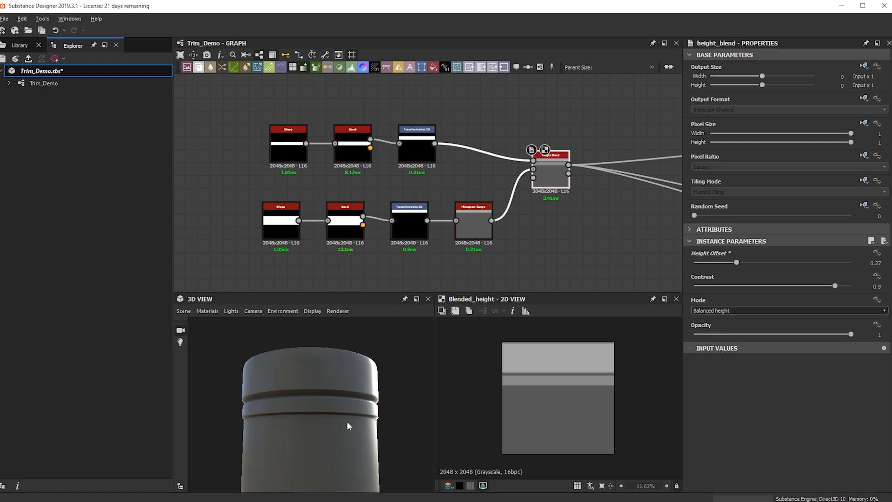
pyautogui.scroll(-2, 346, 421)
pyautogui.moveTo(347, 421); pyautogui.dragTo(365, 432)
pyautogui.moveTo(341, 413); pyautogui.dragTo(372, 386, button='middle')
pyautogui.scroll(-2, 372, 386)
pyautogui.moveTo(372, 386); pyautogui.dragTo(293, 381)
pyautogui.moveTo(441, 231); pyautogui.dragTo(349, 231, button='middle')
pyautogui.moveTo(460, 174); pyautogui.dragTo(458, 228)
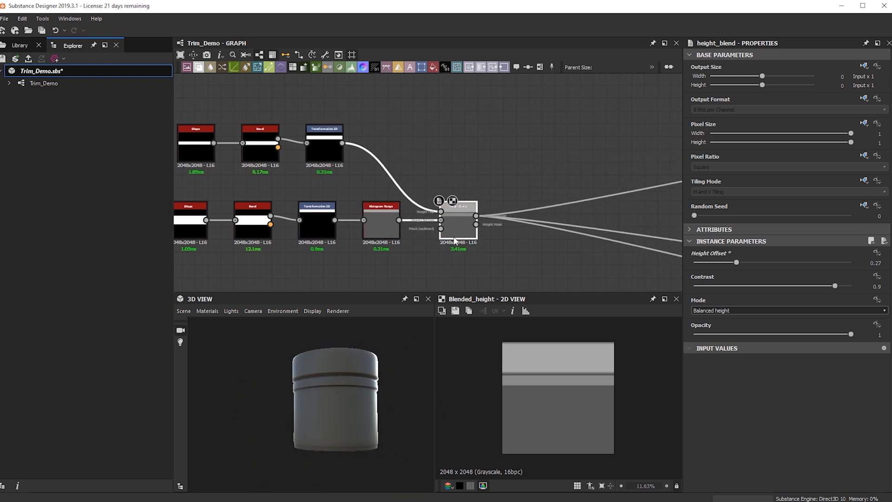
# Examine the two stacked bands on the cylinder preview from several angles.
pyautogui.scroll(3, 342, 386)
pyautogui.moveTo(341, 386); pyautogui.dragTo(298, 382, button='middle')
pyautogui.moveTo(338, 367); pyautogui.dragTo(364, 366)
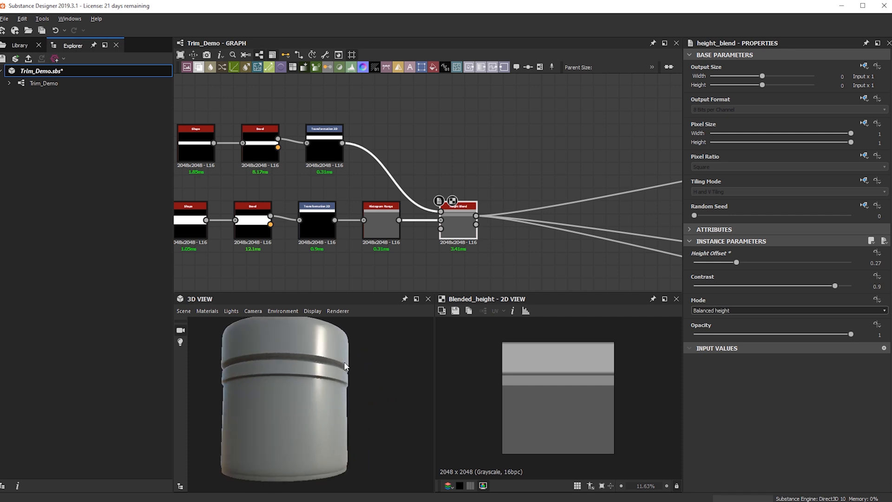
pyautogui.moveTo(270, 370); pyautogui.dragTo(307, 374)
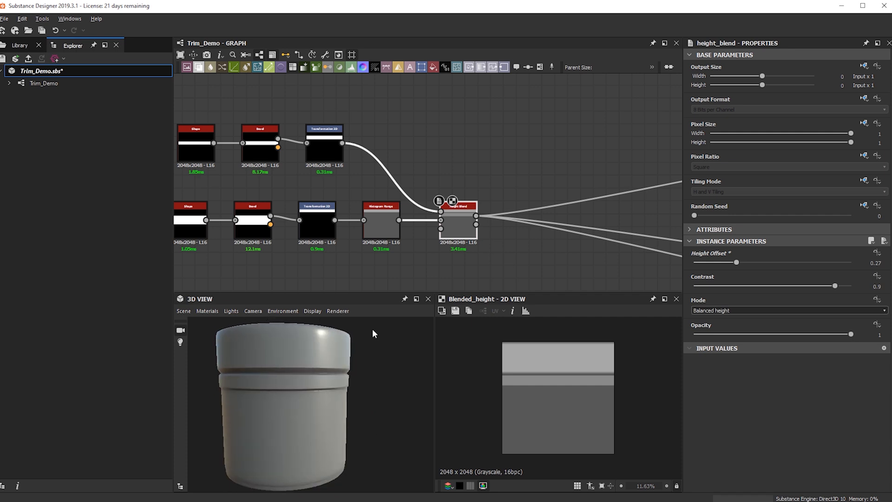
pyautogui.moveTo(415, 375); pyautogui.dragTo(302, 395)
pyautogui.moveTo(295, 430); pyautogui.dragTo(282, 433)
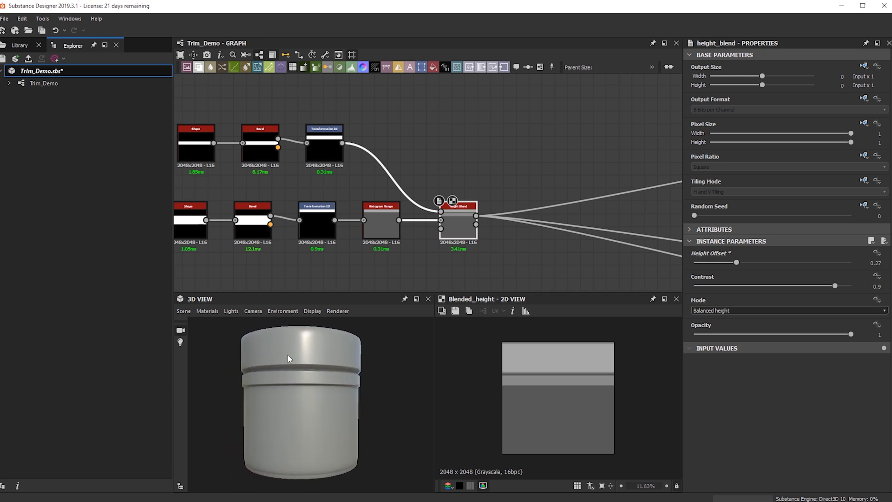
pyautogui.moveTo(243, 364); pyautogui.dragTo(374, 373)
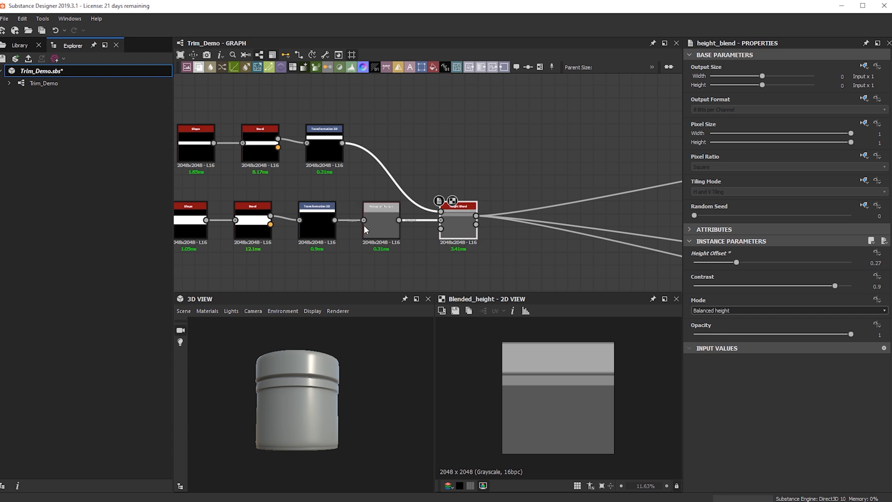
# Align the upper Shape, Bevel and Transformation 2D chain directly above the matching nodes of the lower chain.
pyautogui.moveTo(363, 225); pyautogui.dragTo(443, 194, button='middle')
pyautogui.moveTo(444, 241); pyautogui.dragTo(402, 226)
pyautogui.moveTo(404, 228); pyautogui.dragTo(375, 213, button='middle')
pyautogui.scroll(1, 374, 213)
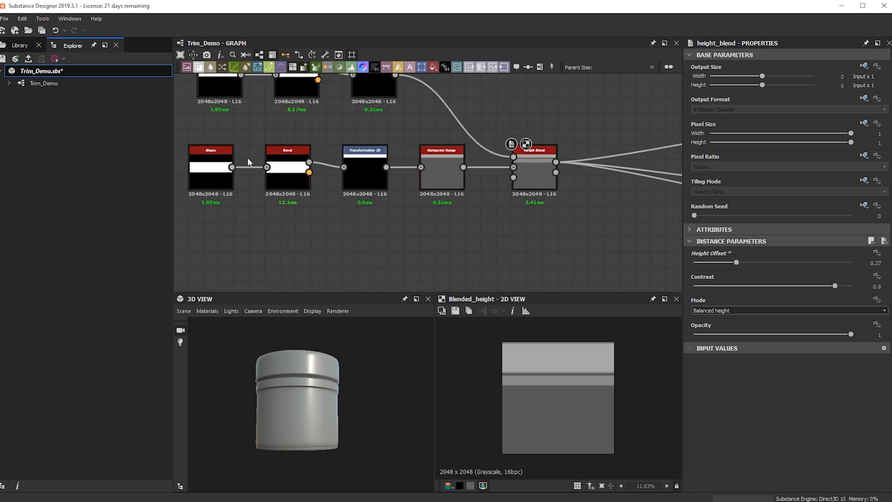
pyautogui.moveTo(247, 157); pyautogui.dragTo(280, 229, button='middle')
pyautogui.moveTo(208, 133); pyautogui.dragTo(400, 175)
pyautogui.click(509, 159)
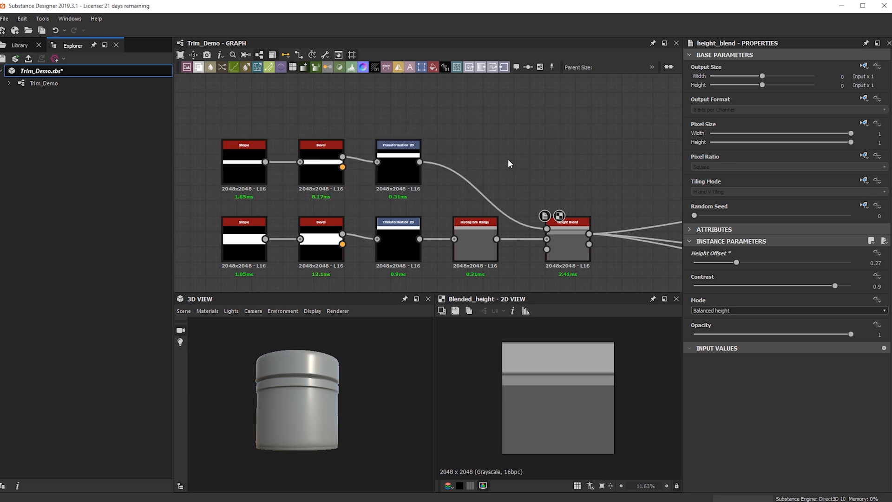
# Spread the lower chain, upper chain and Height Blend node apart in the graph, and delete the unconnected white node.
pyautogui.scroll(-4, 483, 169)
pyautogui.moveTo(486, 222); pyautogui.dragTo(371, 202)
pyautogui.moveTo(386, 201); pyautogui.dragTo(256, 201)
pyautogui.moveTo(369, 128); pyautogui.dragTo(449, 172)
pyautogui.moveTo(449, 171); pyautogui.dragTo(436, 155)
pyautogui.moveTo(519, 203); pyautogui.dragTo(482, 201)
pyautogui.click(636, 234)
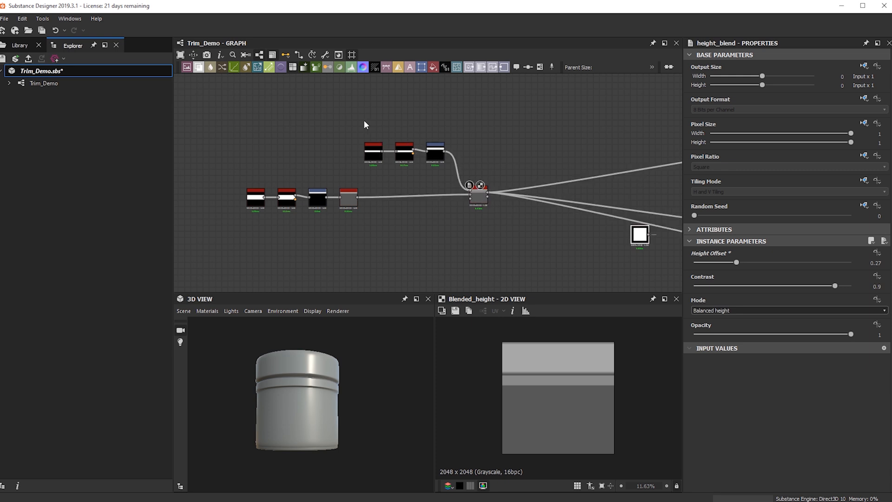
pyautogui.press('Delete')
# Copy the lower Shape, Bevel, Transformation 2D and Histogram Range chain and place the copy beside the upper chain, beyond the Height Blend.
pyautogui.moveTo(370, 223); pyautogui.dragTo(238, 194)
pyautogui.hotkey('ctrl', 'c')
pyautogui.hotkey('ctrl', 'v')
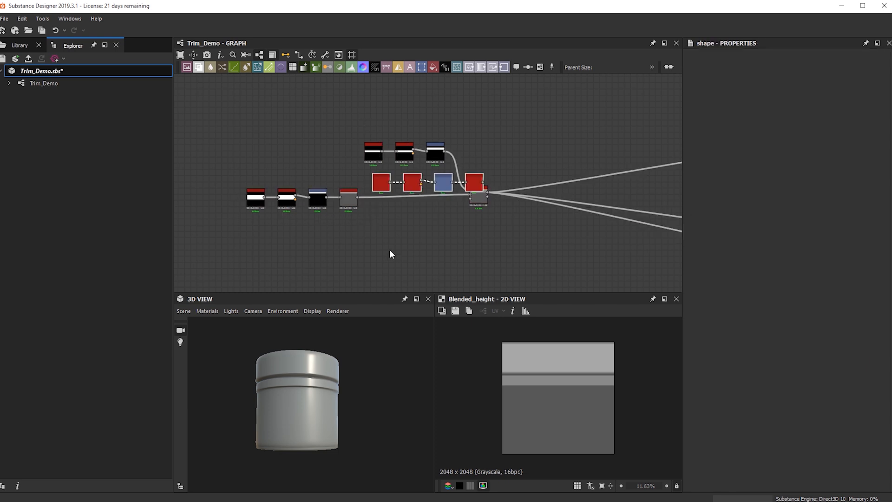
pyautogui.moveTo(568, 138); pyautogui.dragTo(486, 176)
pyautogui.click(428, 224)
pyautogui.click(474, 183)
pyautogui.moveTo(476, 184); pyautogui.dragTo(585, 147)
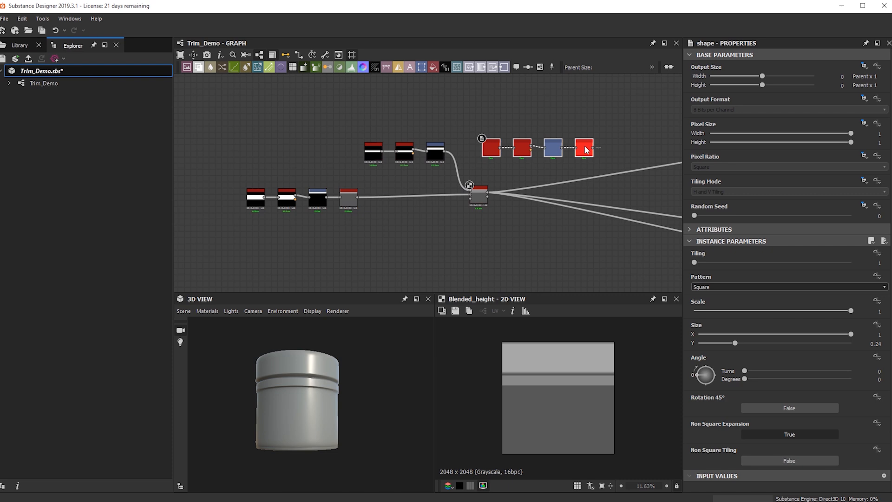
# Duplicate the Height Blend beyond the first one, feeding its top input from the newly copied Transformation 2D and its bottom input from the first blend.
pyautogui.scroll(-3, 502, 173)
pyautogui.moveTo(547, 160); pyautogui.dragTo(414, 165, button='middle')
pyautogui.scroll(4, 380, 169)
pyautogui.click(348, 212)
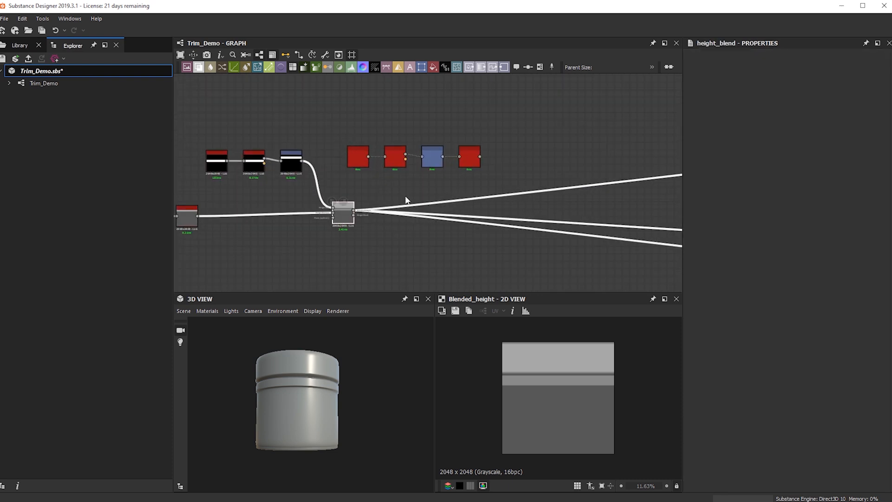
pyautogui.hotkey('ctrl', 'd')
pyautogui.moveTo(427, 184); pyautogui.dragTo(537, 215)
pyautogui.scroll(3, 394, 213)
pyautogui.scroll(2, 387, 214)
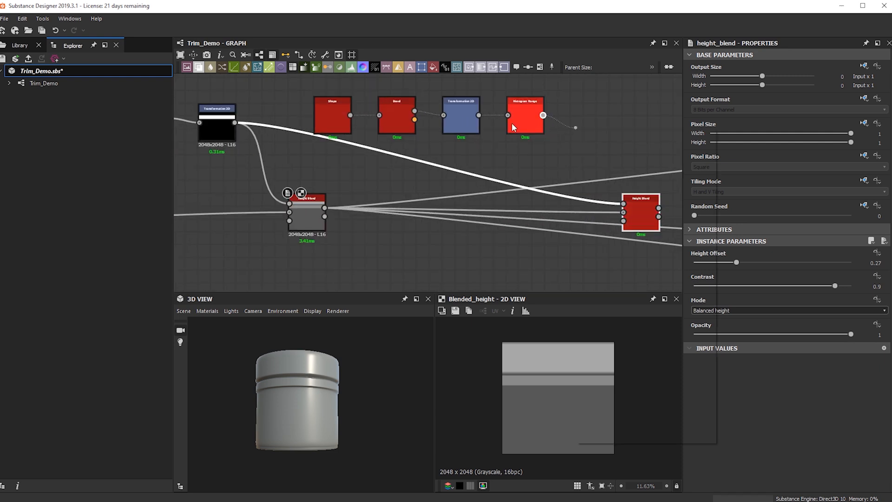
pyautogui.moveTo(641, 213); pyautogui.dragTo(552, 174)
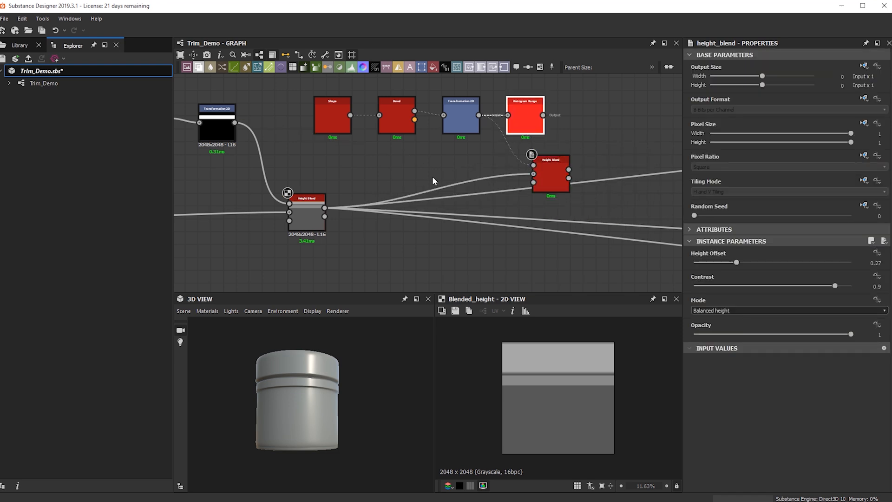
# Delete the copied Histogram Range and transfer the first Height Blend's downstream output connections to the second Height Blend.
pyautogui.press('Delete')
pyautogui.keyDown('shift'); pyautogui.moveTo(325, 207); pyautogui.dragTo(560, 214); pyautogui.keyUp('shift')
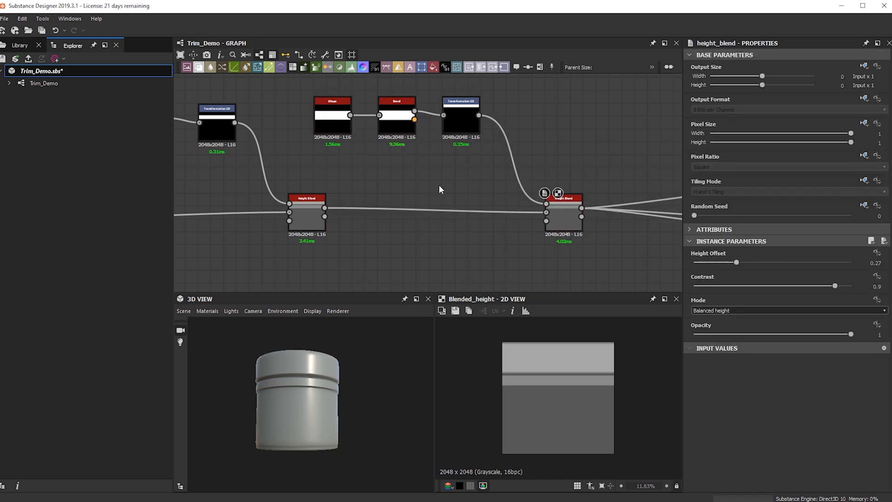
pyautogui.moveTo(556, 223); pyautogui.dragTo(569, 223)
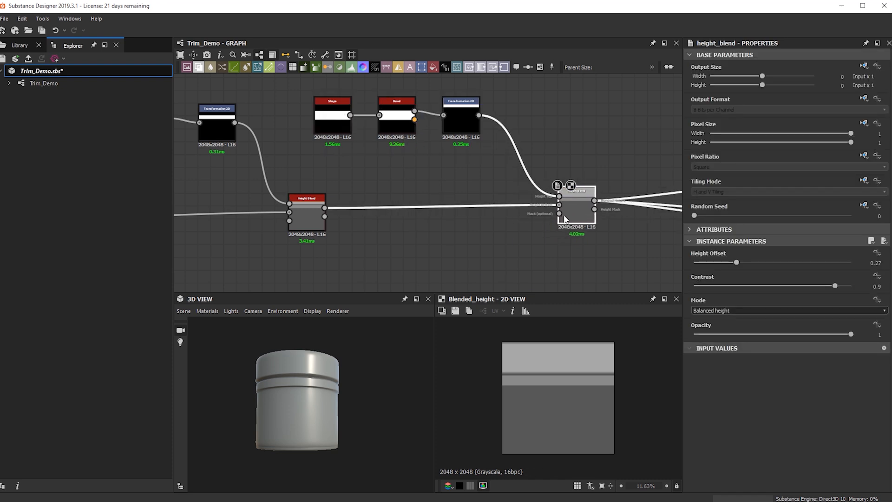
# Shift the second Height Blend's incoming band below the existing bands and squash its height, leaving its Transformation 2D Y offset at 0.1097.
pyautogui.click(453, 119)
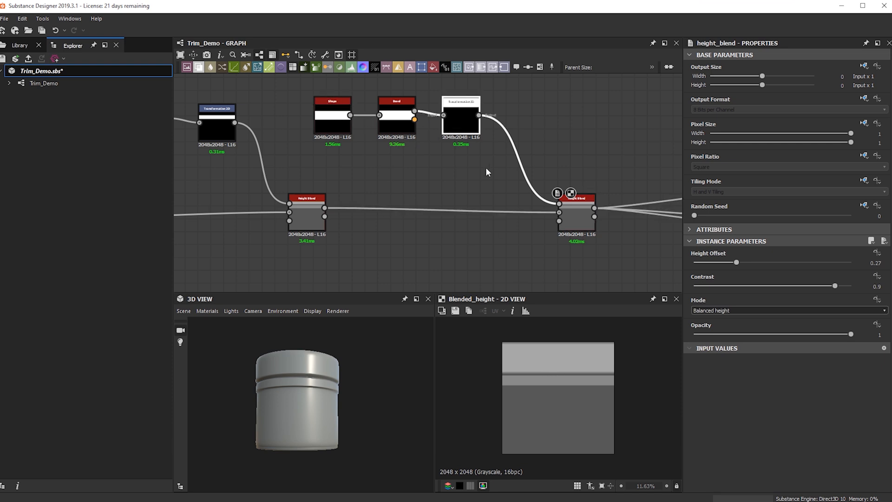
pyautogui.moveTo(561, 375); pyautogui.dragTo(560, 417)
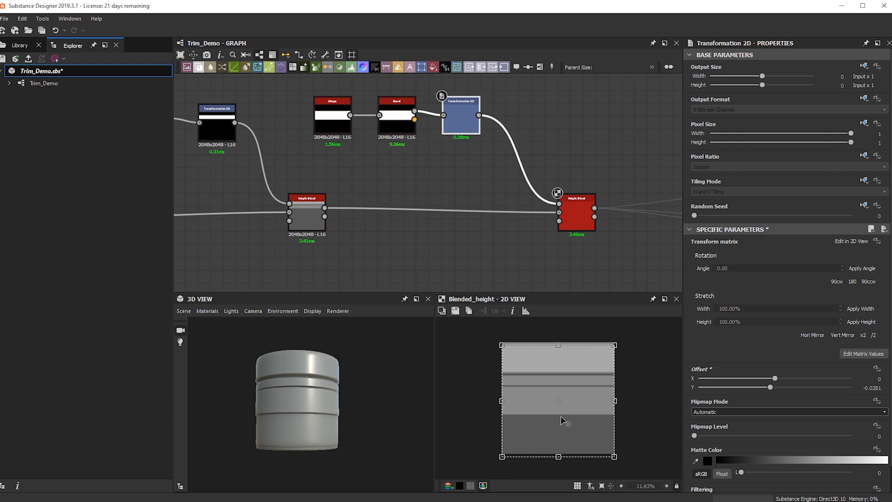
pyautogui.scroll(1, 583, 398)
pyautogui.scroll(3, 587, 232)
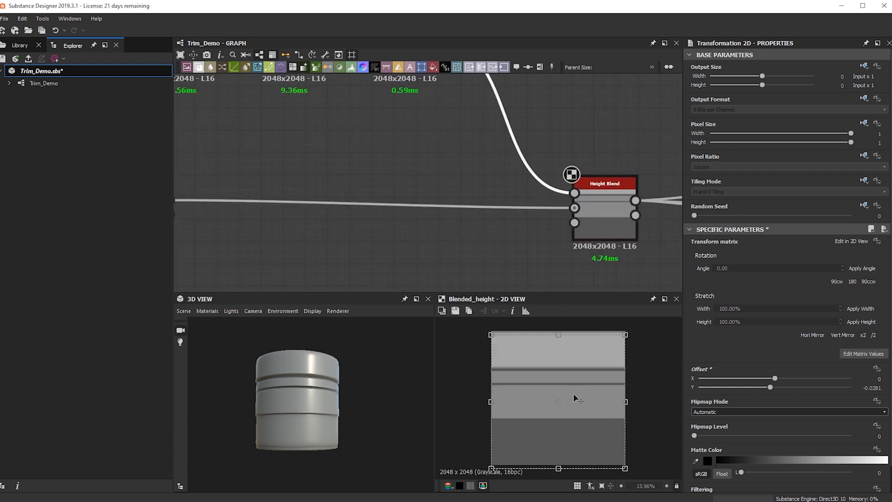
pyautogui.scroll(-2, 571, 394)
pyautogui.moveTo(556, 355)
pyautogui.mouseDown()
pyautogui.moveTo(558, 378)
pyautogui.moveTo(561, 356)
pyautogui.mouseUp()
# Set the second Height Blend's Height Offset to 0.32.
pyautogui.scroll(9, 559, 393)
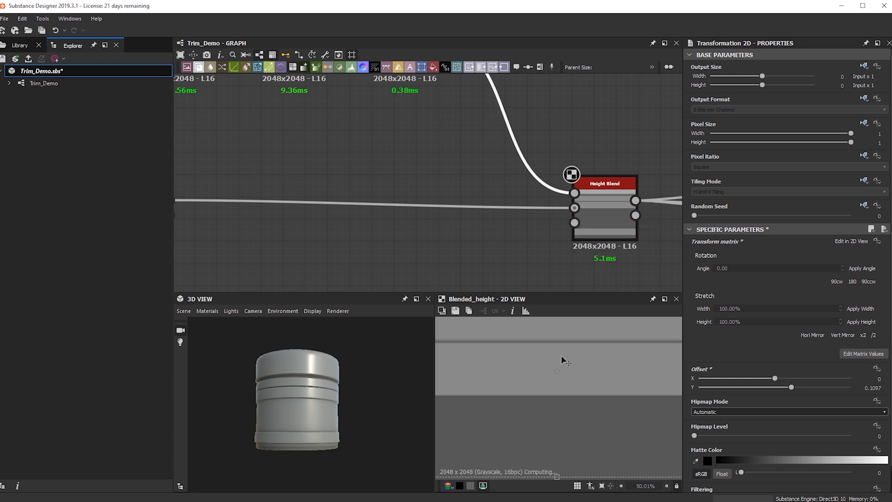
pyautogui.click(597, 205)
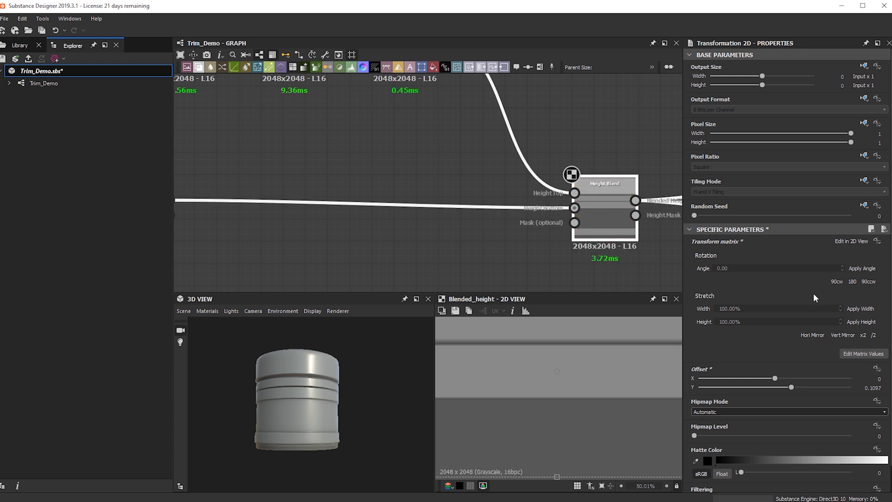
pyautogui.moveTo(739, 262)
pyautogui.mouseDown()
pyautogui.moveTo(719, 262)
pyautogui.moveTo(801, 263)
pyautogui.moveTo(731, 266)
pyautogui.moveTo(743, 266)
pyautogui.mouseUp()
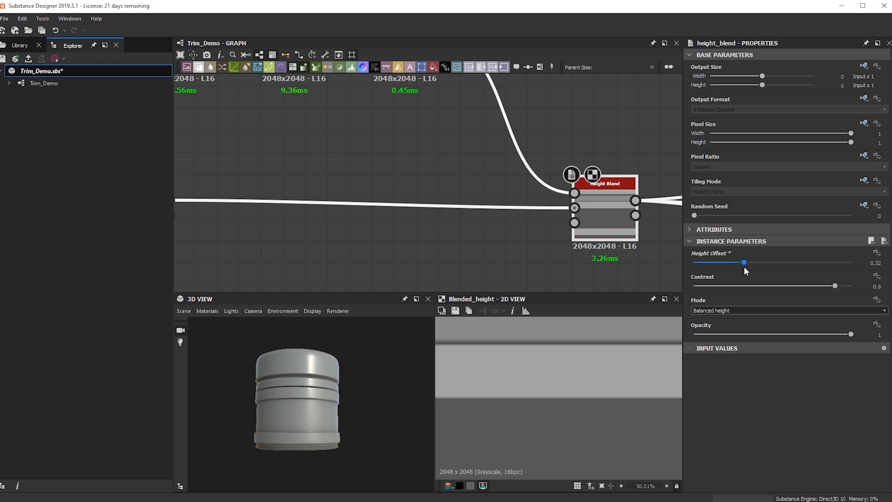
# Set the Transformation 2D feeding the second Height Blend to an absolute Tiling Mode of No Tiling.
pyautogui.scroll(-4, 506, 237)
pyautogui.moveTo(395, 245); pyautogui.dragTo(466, 239, button='middle')
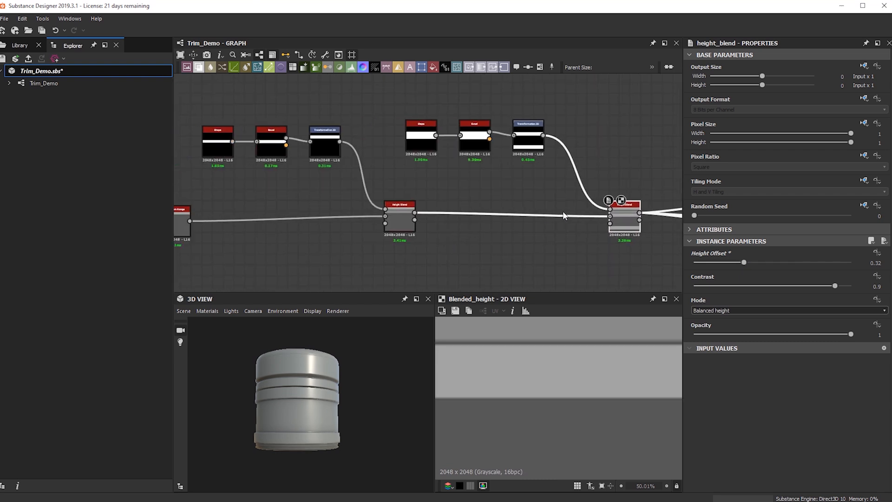
pyautogui.click(528, 143)
pyautogui.doubleClick(521, 142)
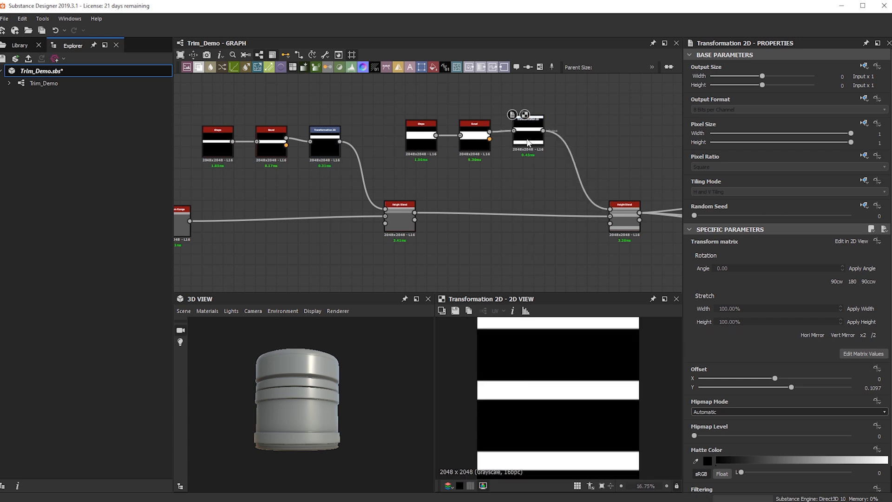
pyautogui.moveTo(529, 142); pyautogui.dragTo(530, 147)
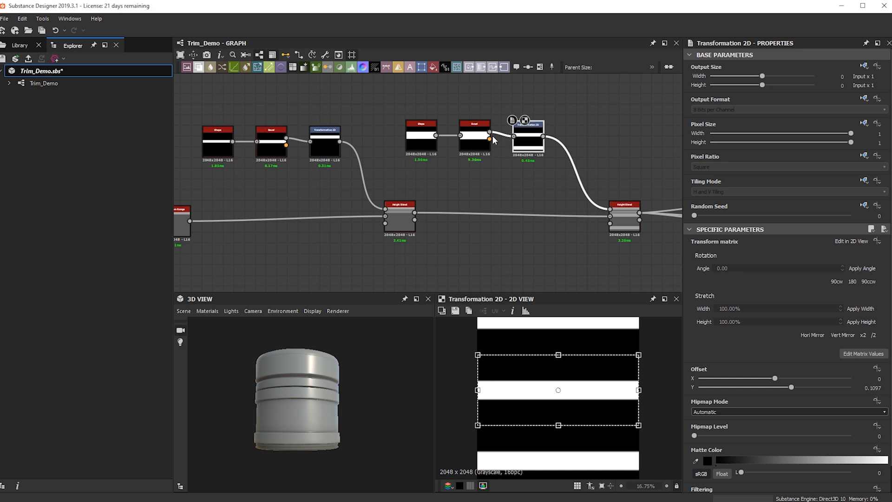
pyautogui.click(863, 180)
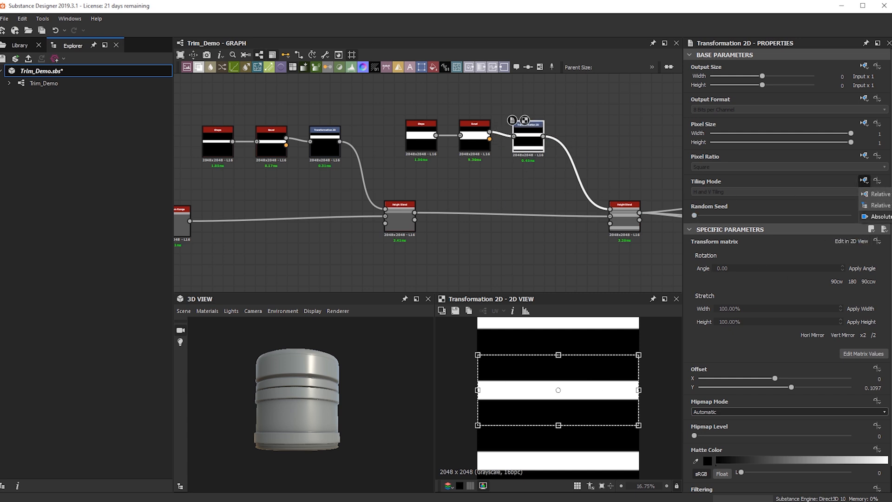
pyautogui.click(878, 216)
pyautogui.click(720, 189)
pyautogui.click(720, 195)
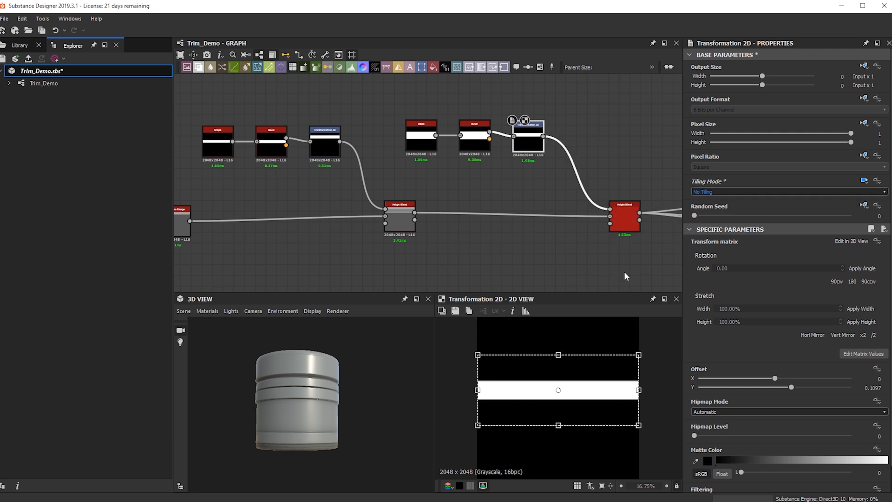
pyautogui.moveTo(531, 221); pyautogui.dragTo(499, 212, button='middle')
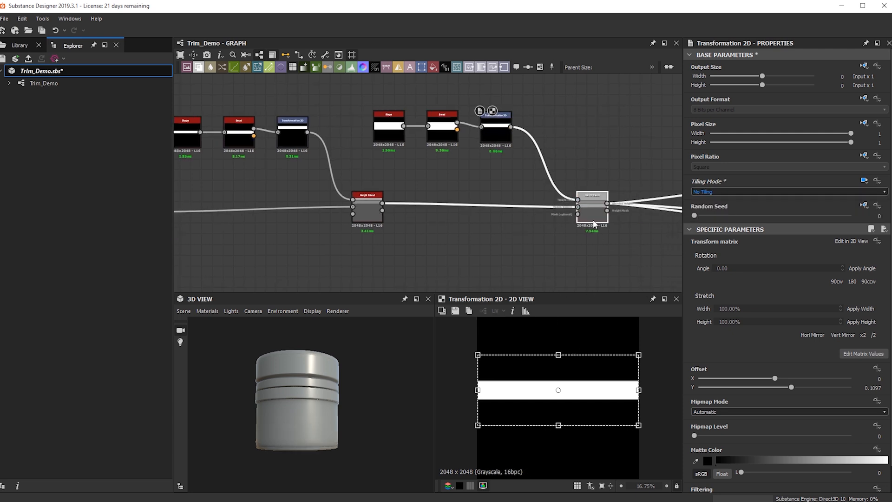
# Widen the newest band's Transformation 2D frame past the texture's side edges to cover the vertical seam in the second Height Blend.
pyautogui.doubleClick(597, 216)
pyautogui.press('space')
pyautogui.scroll(-6, 553, 431)
pyautogui.scroll(15, 551, 434)
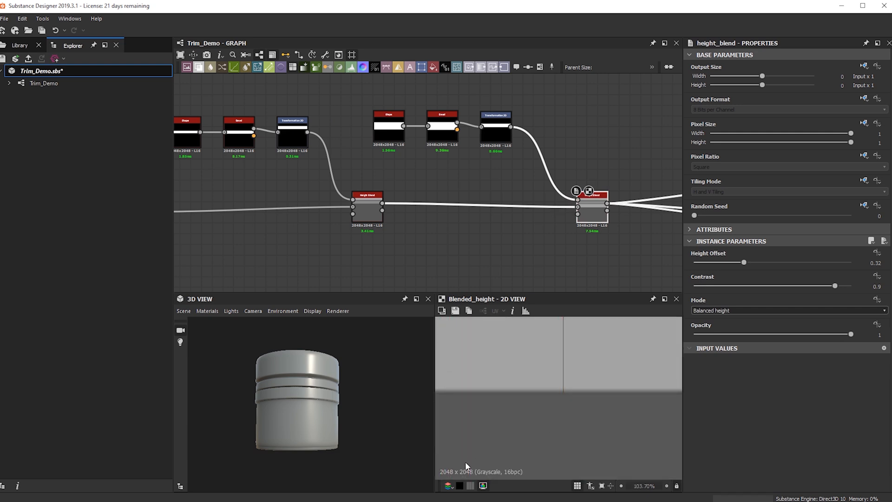
pyautogui.scroll(5, 575, 387)
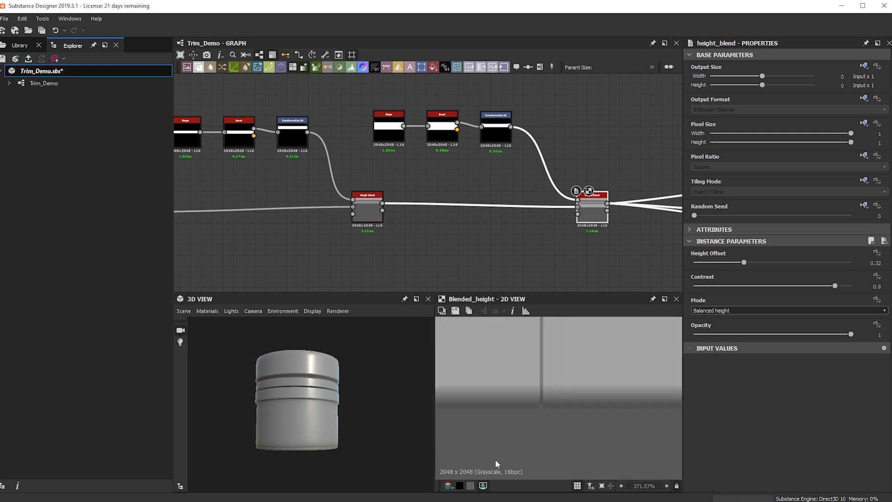
pyautogui.click(489, 130)
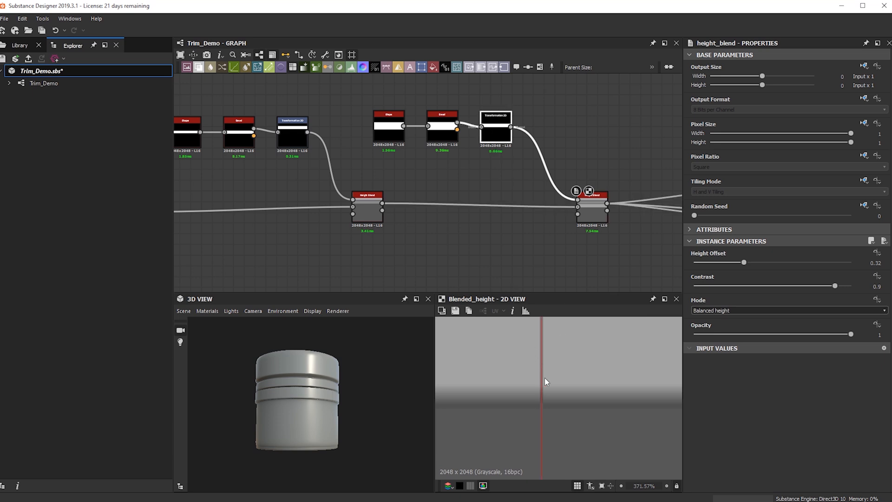
pyautogui.scroll(-12, 546, 379)
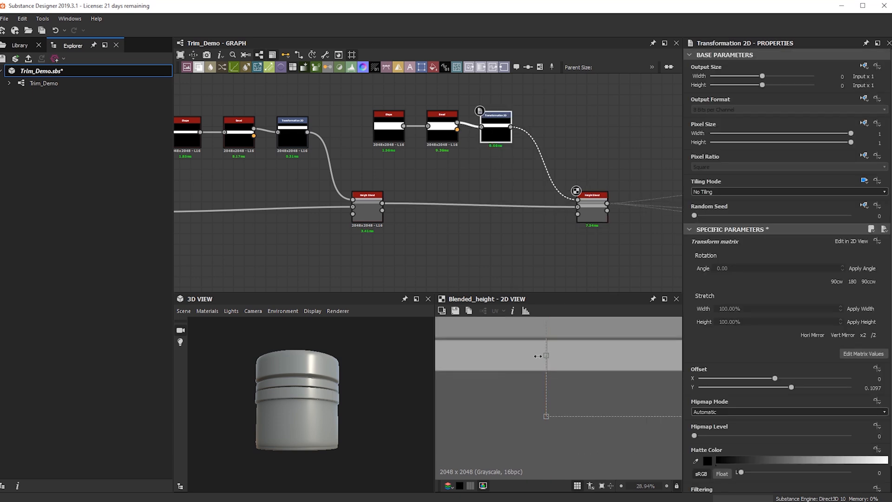
pyautogui.scroll(3, 571, 408)
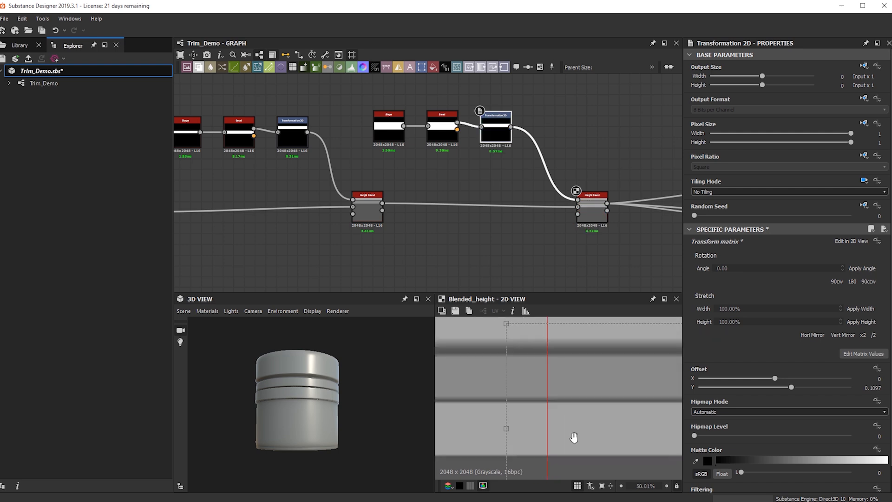
pyautogui.click(596, 206)
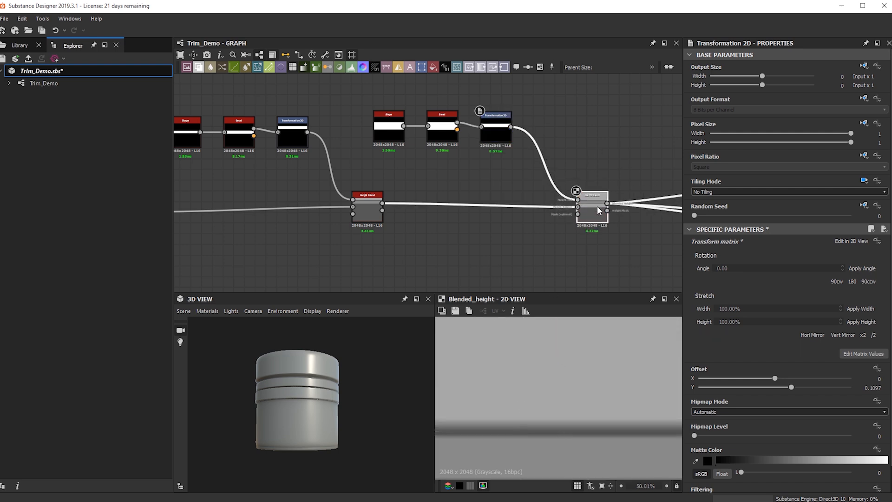
pyautogui.scroll(-12, 567, 392)
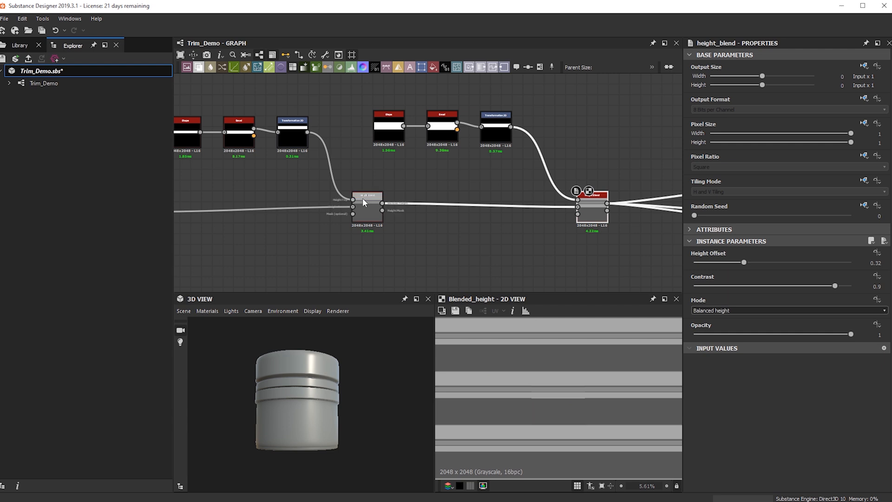
# Examine both Height Blend stages along the graph and the banded cylinder from several angles in the 3D preview.
pyautogui.moveTo(373, 249); pyautogui.dragTo(495, 255, button='middle')
pyautogui.moveTo(478, 219); pyautogui.dragTo(571, 218, button='middle')
pyautogui.click(577, 220)
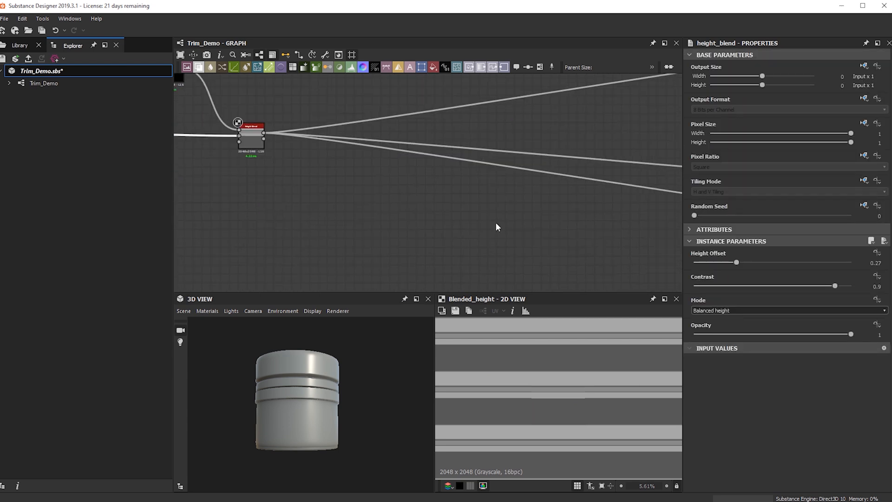
pyautogui.moveTo(416, 220); pyautogui.dragTo(619, 283, button='middle')
pyautogui.moveTo(305, 223); pyautogui.dragTo(466, 246, button='middle')
pyautogui.moveTo(438, 230); pyautogui.dragTo(443, 233)
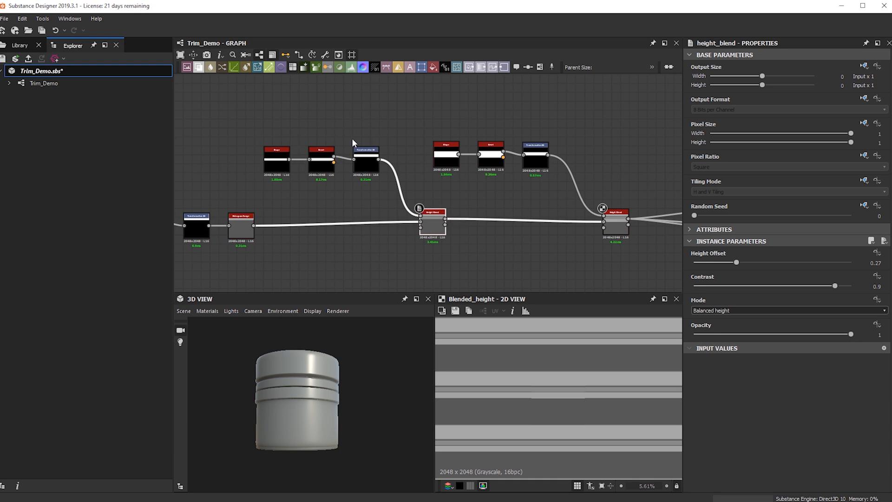
pyautogui.moveTo(314, 402); pyautogui.dragTo(280, 411)
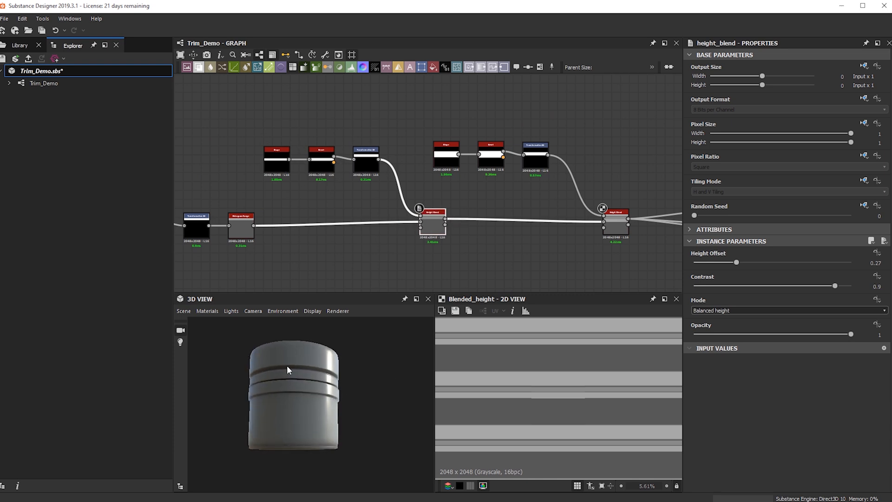
pyautogui.moveTo(282, 380); pyautogui.dragTo(325, 353)
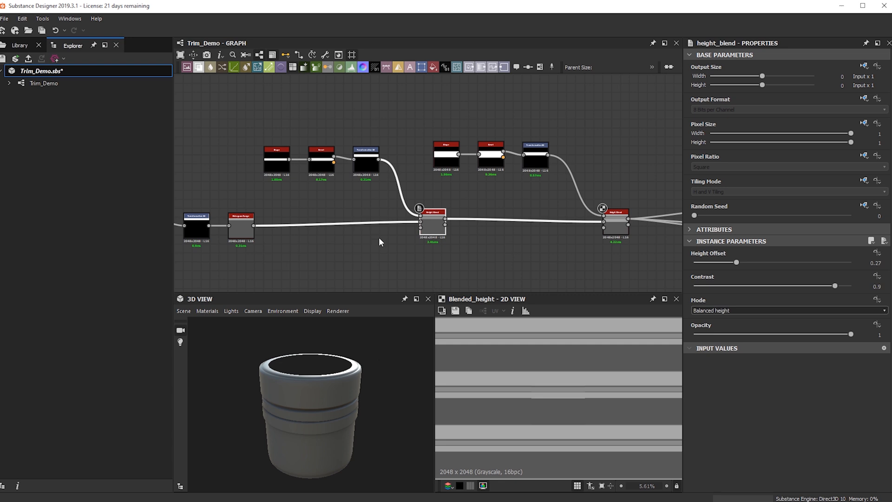
pyautogui.scroll(-2, 378, 233)
pyautogui.scroll(2, 327, 216)
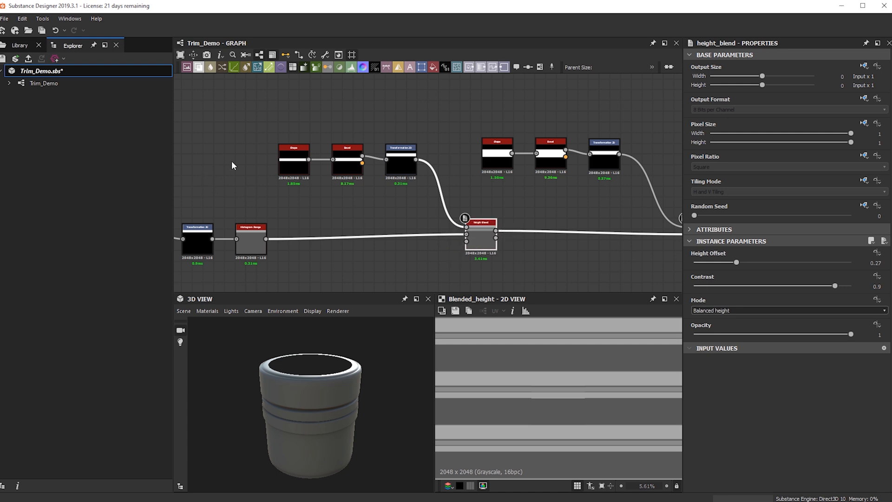
pyautogui.moveTo(677, 165); pyautogui.dragTo(578, 142, button='middle')
pyautogui.moveTo(319, 252); pyautogui.dragTo(410, 212, button='middle')
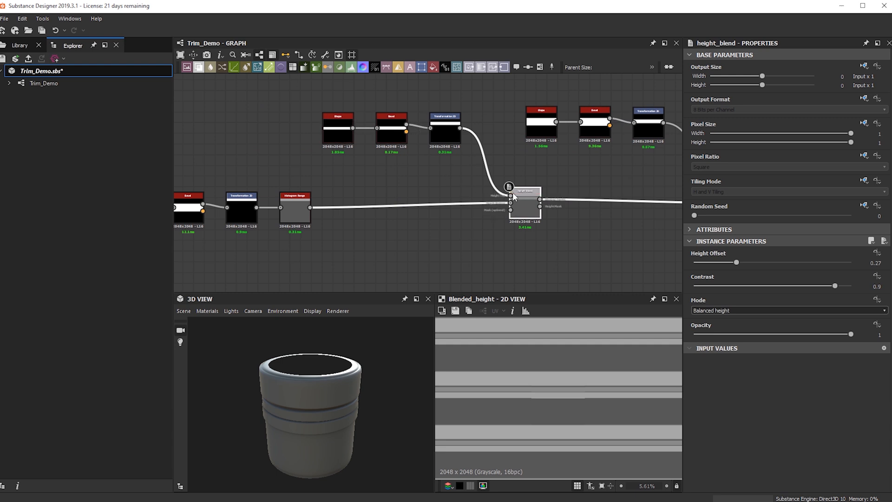
pyautogui.moveTo(325, 408); pyautogui.dragTo(361, 343)
pyautogui.moveTo(669, 238); pyautogui.dragTo(375, 236, button='middle')
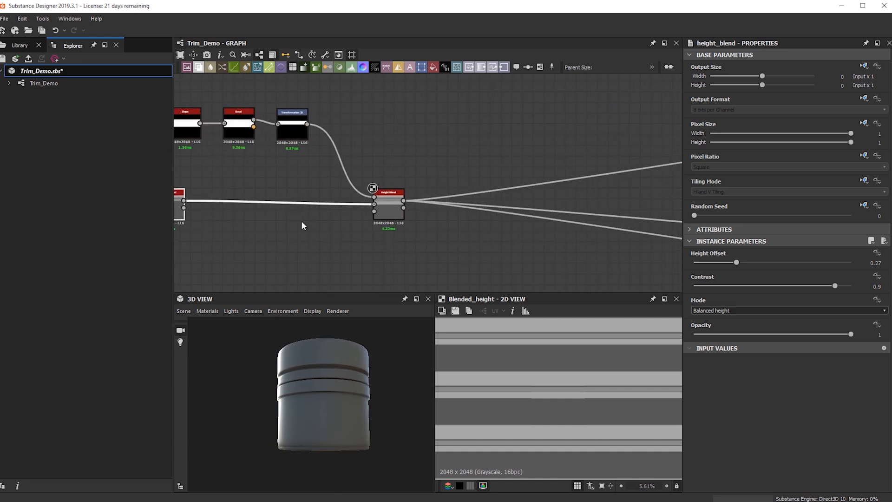
pyautogui.moveTo(207, 236); pyautogui.dragTo(360, 254, button='middle')
pyautogui.moveTo(325, 231); pyautogui.dragTo(324, 242)
pyautogui.moveTo(469, 244); pyautogui.dragTo(243, 224, button='middle')
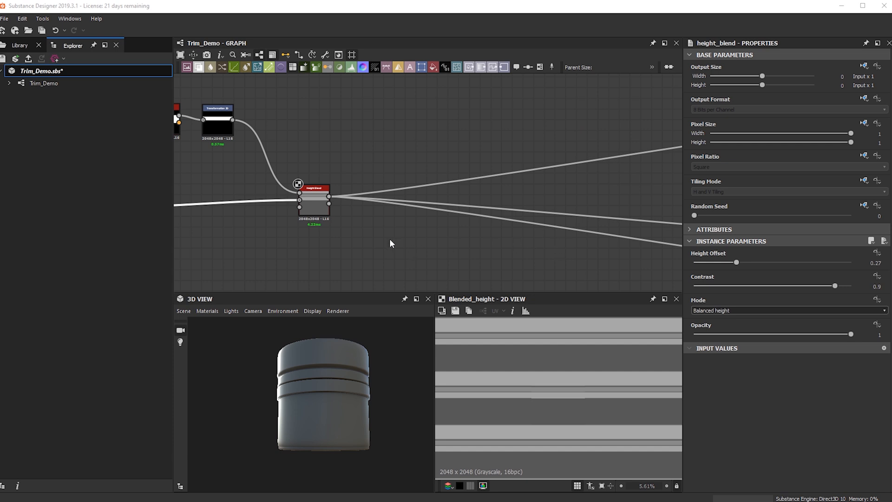
pyautogui.moveTo(285, 208); pyautogui.dragTo(397, 207, button='middle')
pyautogui.scroll(-5, 428, 209)
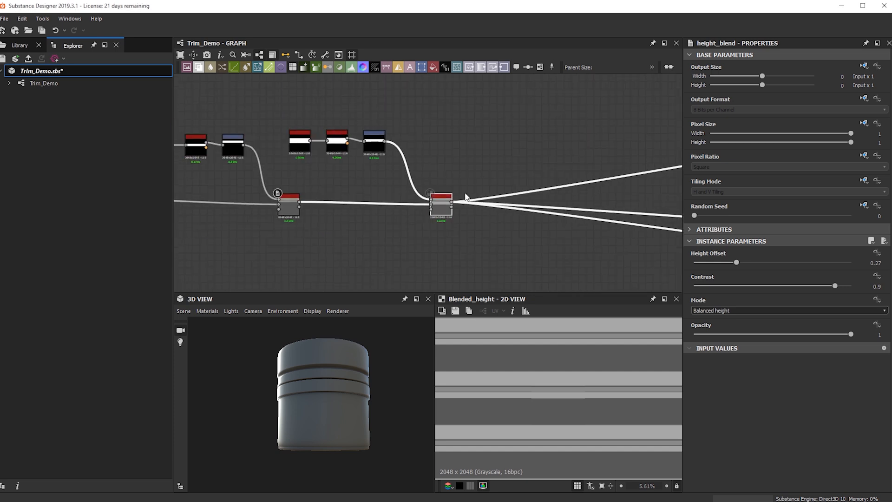
# Add a Curve node above the output connections, beyond the second Height Blend.
pyautogui.scroll(3, 409, 203)
pyautogui.press('space')
pyautogui.write('curve')
pyautogui.press('Return')
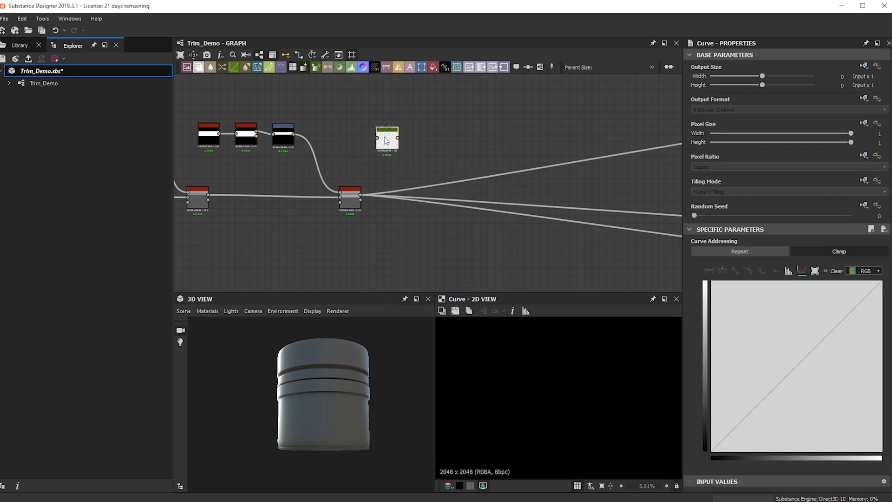
pyautogui.scroll(4, 347, 147)
pyautogui.moveTo(433, 141); pyautogui.dragTo(495, 143)
pyautogui.press('space')
pyautogui.write('bev')
pyautogui.click(456, 174)
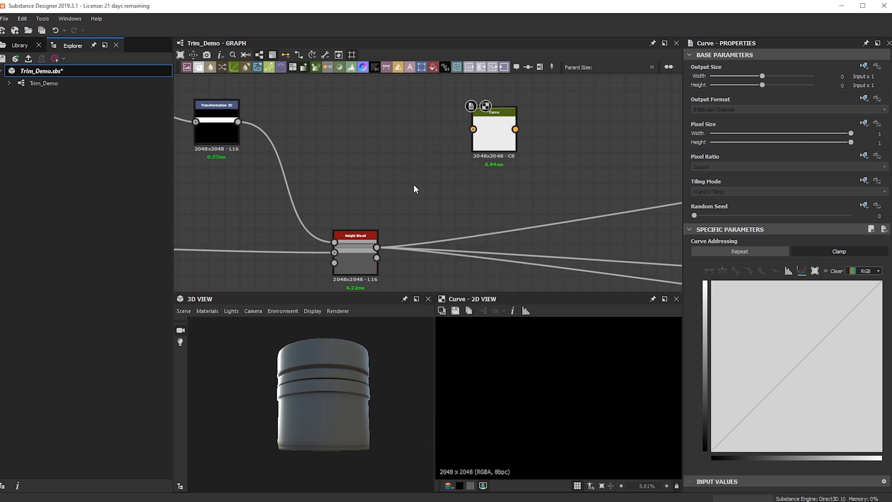
pyautogui.moveTo(414, 161); pyautogui.dragTo(374, 136)
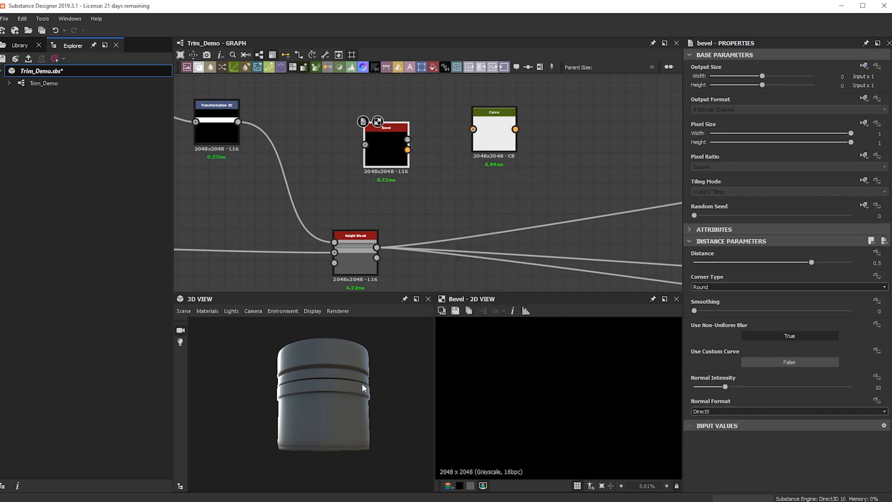
pyautogui.moveTo(341, 390); pyautogui.dragTo(333, 408)
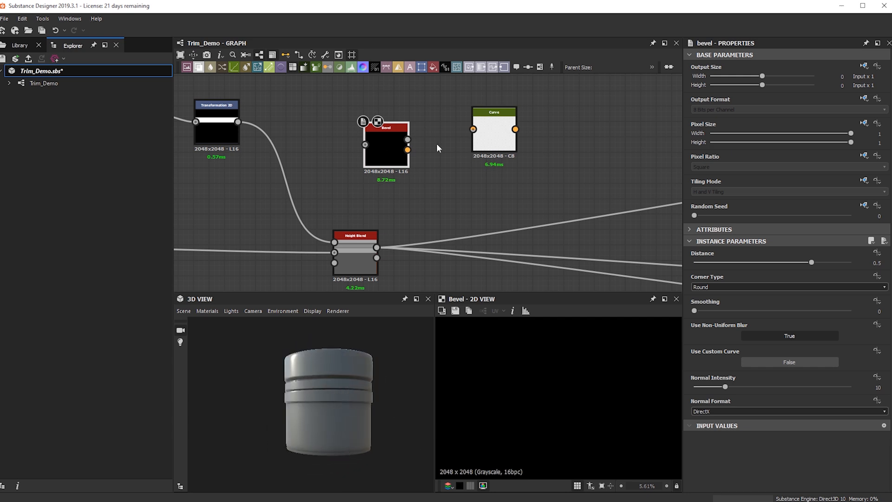
pyautogui.press('space')
pyautogui.click(373, 139)
pyautogui.press('Delete')
pyautogui.press('space')
pyautogui.write('grad')
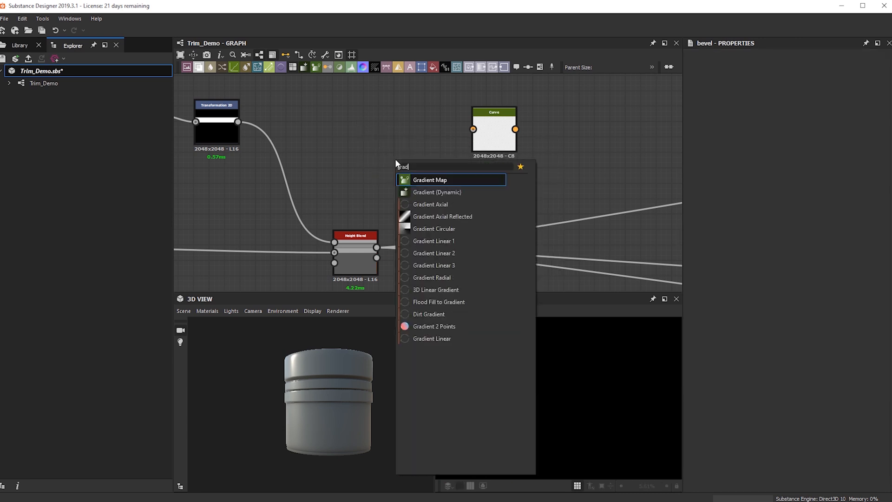
pyautogui.press('Return')
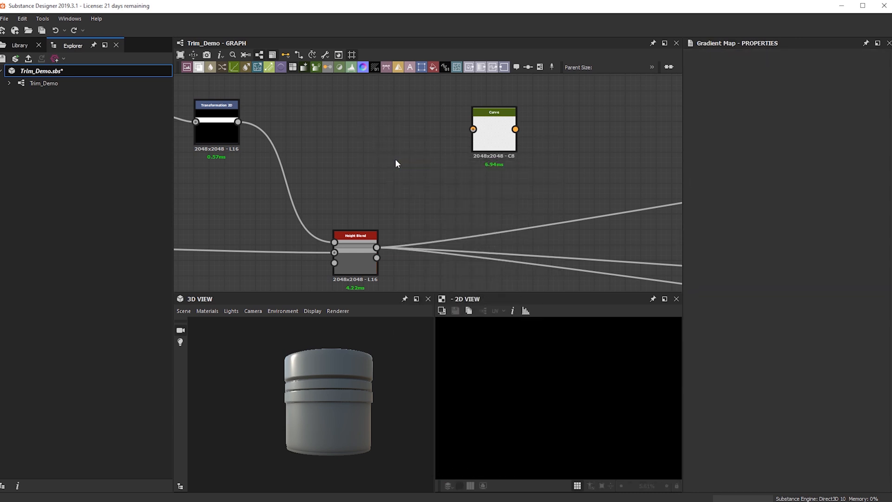
# Add a Gradient Linear 1 node, connect it to the Curve node's input and preview the curve result.
pyautogui.press('space')
pyautogui.write('grad')
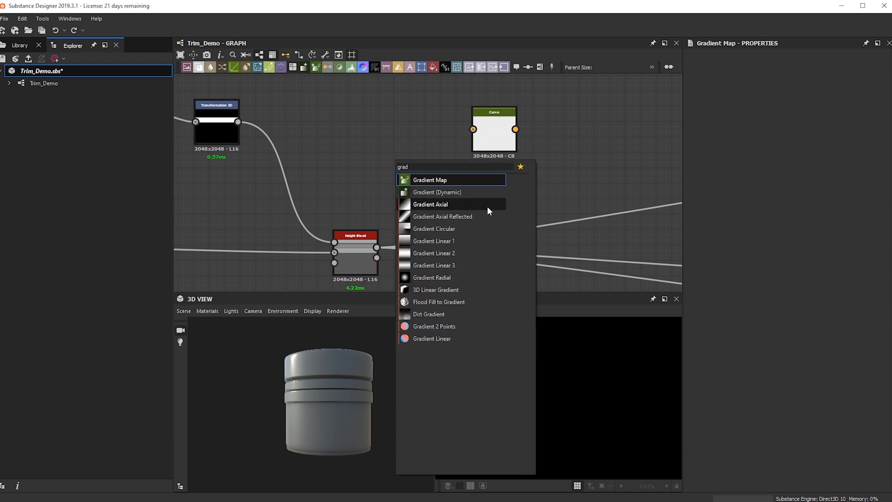
pyautogui.press('Escape')
pyautogui.moveTo(422, 160); pyautogui.dragTo(492, 157)
pyautogui.click(492, 157)
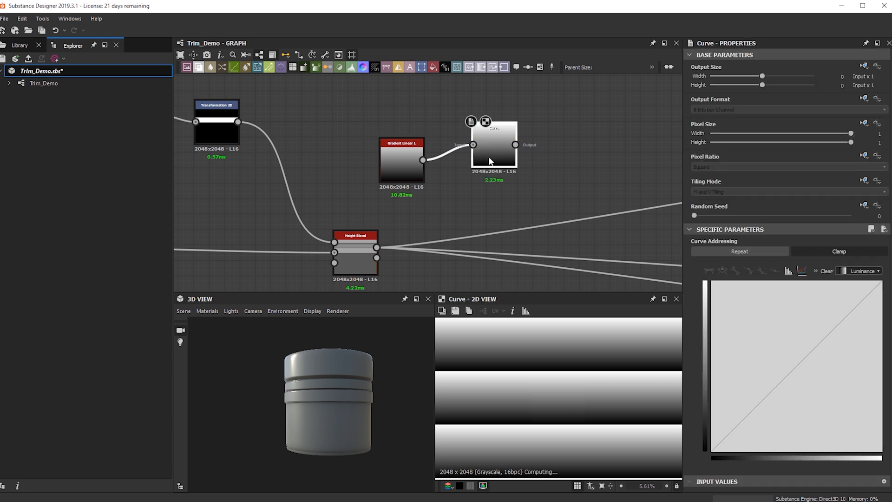
pyautogui.scroll(-2, 567, 399)
pyautogui.scroll(4, 566, 409)
pyautogui.press('space')
pyautogui.click(496, 148)
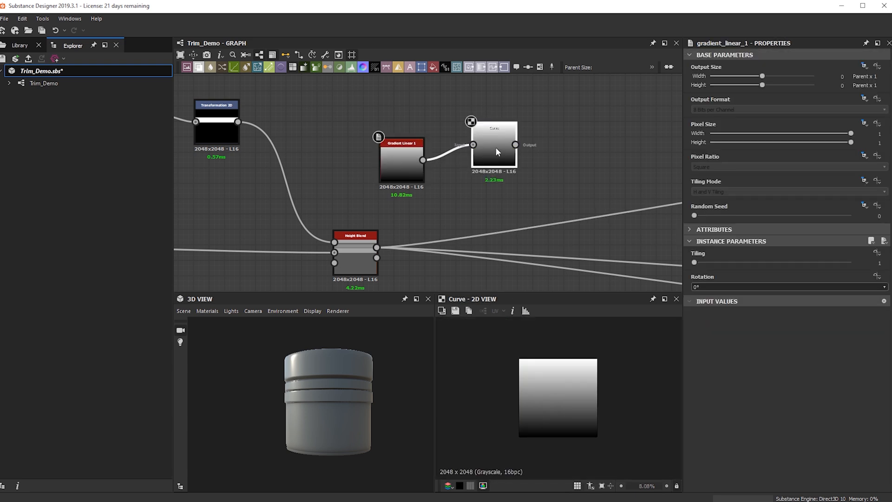
# Add three points to the Curve node's profile, including one at about 0.79, 0.29, and lower the end point to 0.
pyautogui.doubleClick(790, 373)
pyautogui.moveTo(791, 372); pyautogui.dragTo(797, 400)
pyautogui.doubleClick(834, 359)
pyautogui.moveTo(835, 358); pyautogui.dragTo(832, 365)
pyautogui.moveTo(882, 282); pyautogui.dragTo(881, 451)
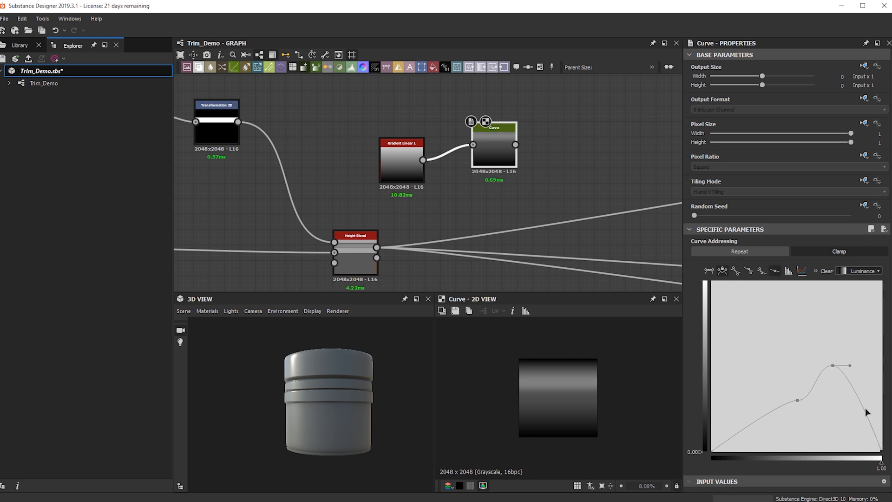
pyautogui.doubleClick(862, 403)
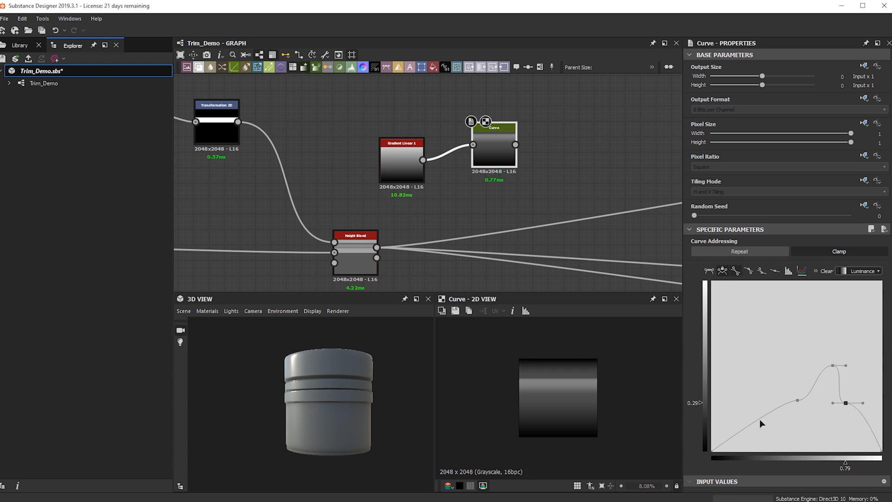
# Add curve points at about 0.26, 0.56 and 0.11, 0.26, and raise the middle point to about 0.85.
pyautogui.moveTo(761, 421); pyautogui.dragTo(756, 357)
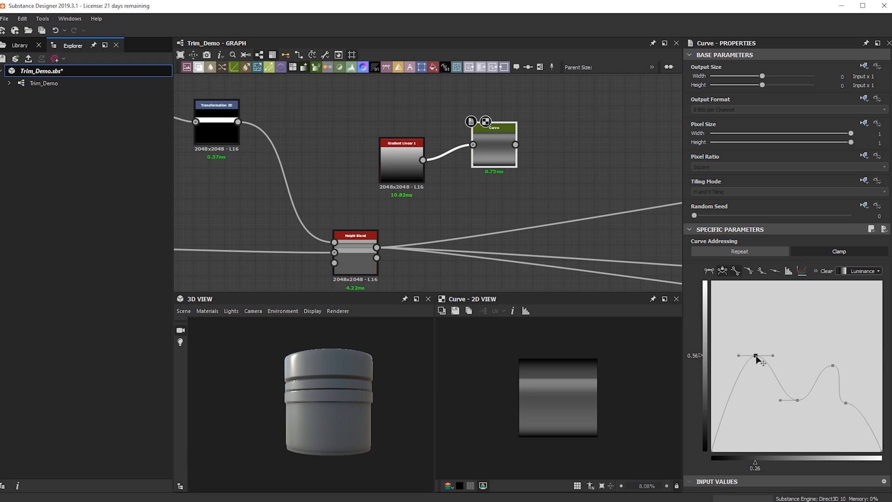
pyautogui.moveTo(735, 388); pyautogui.dragTo(731, 409)
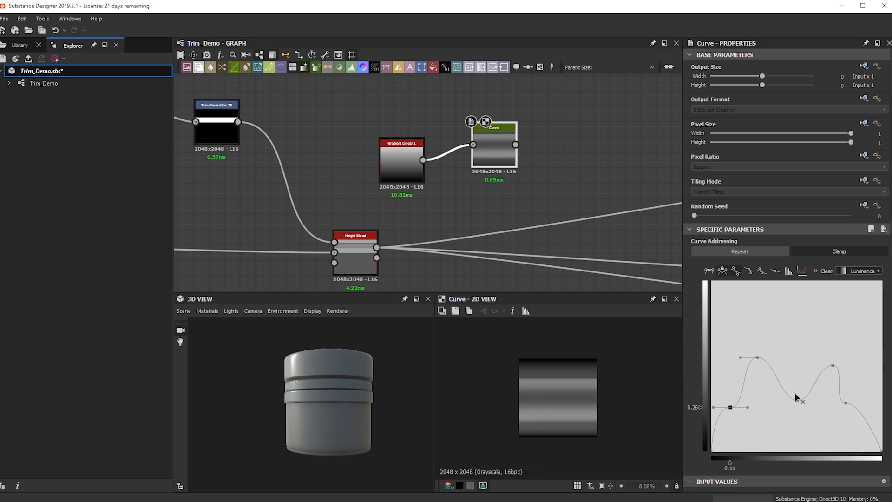
pyautogui.moveTo(797, 400); pyautogui.dragTo(761, 306)
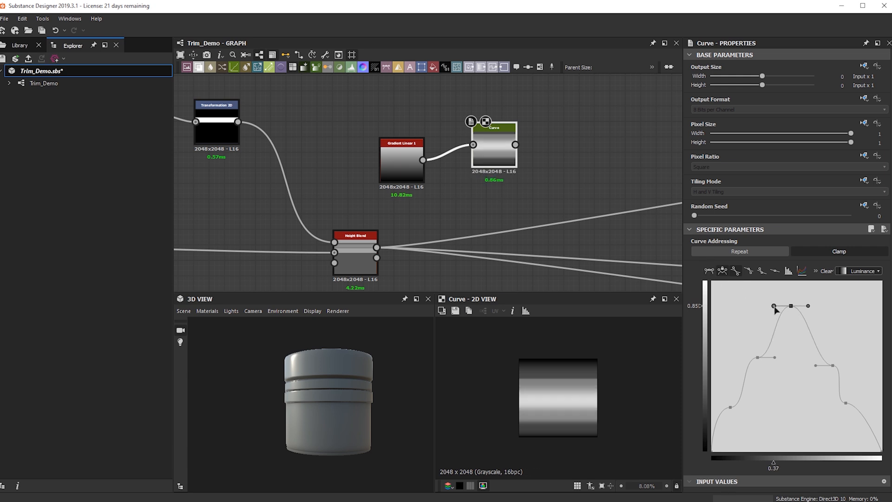
# Sharpen the profile's rising side into a steep step, moving the peak to about 0.47, 0.76 and the shoulder beyond it to 0.73, 0.58.
pyautogui.click(748, 271)
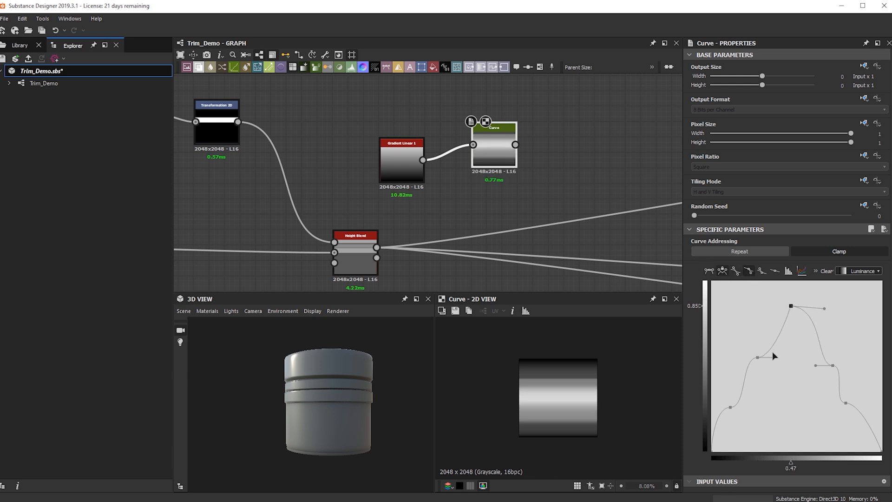
pyautogui.moveTo(757, 358); pyautogui.dragTo(784, 398)
pyautogui.moveTo(833, 366); pyautogui.dragTo(836, 355)
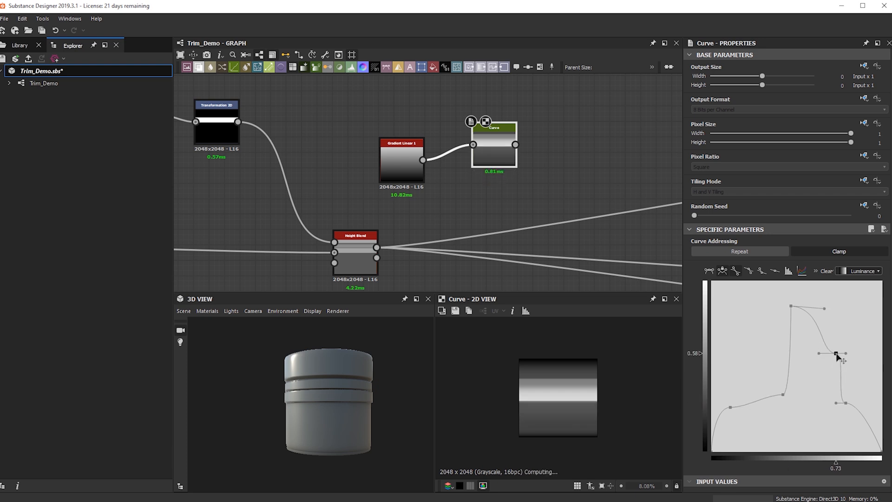
pyautogui.moveTo(790, 306)
pyautogui.mouseDown()
pyautogui.moveTo(791, 350)
pyautogui.moveTo(792, 322)
pyautogui.mouseUp()
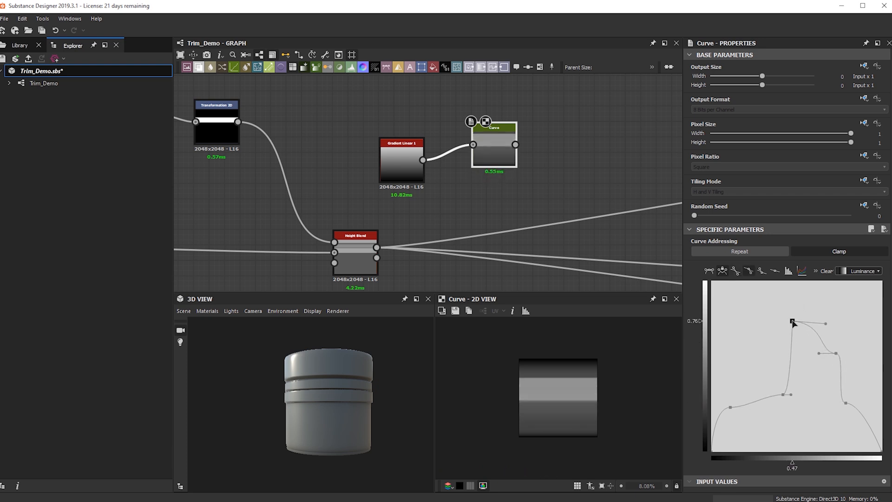
# Shift all the curve points lower and flatten the shelf before the peak, with its first point at about 0.13, 0.27.
pyautogui.moveTo(749, 299); pyautogui.dragTo(856, 411)
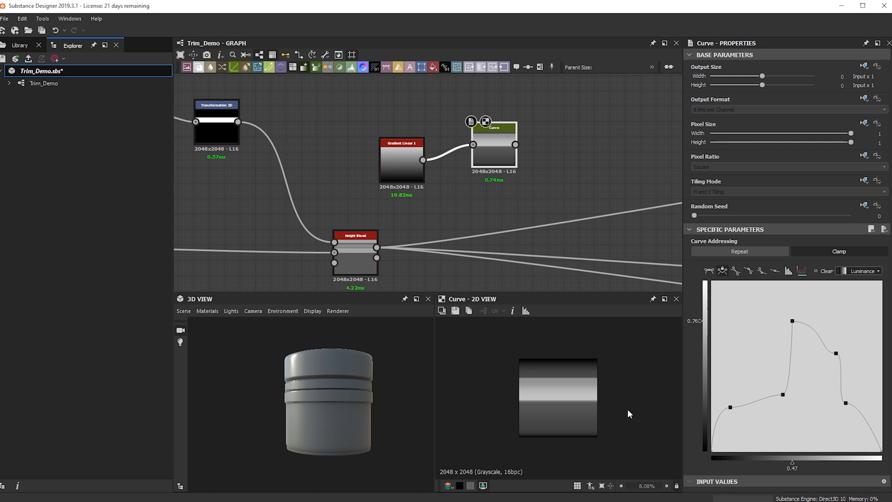
pyautogui.moveTo(793, 324); pyautogui.dragTo(798, 357)
pyautogui.click(797, 330)
pyautogui.moveTo(735, 417); pyautogui.dragTo(735, 406)
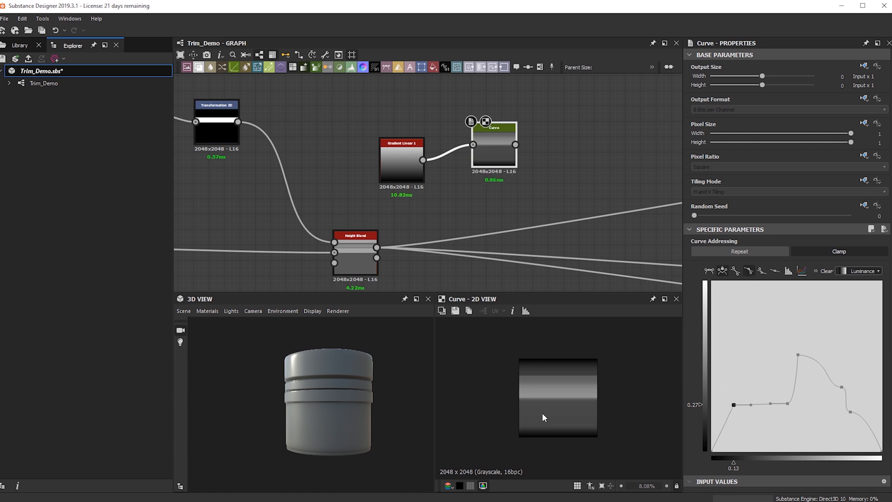
# Align the Curve and Gradient Linear 1 nodes and move both back above the second Height Blend.
pyautogui.moveTo(495, 153); pyautogui.dragTo(493, 166)
pyautogui.keyDown('shift'); pyautogui.click(387, 161); pyautogui.keyUp('shift')
pyautogui.moveTo(387, 162); pyautogui.dragTo(262, 163)
# Add a Blend node beyond the Curve node and connect the second Height Blend to its Background input.
pyautogui.press('space')
pyautogui.write('blend')
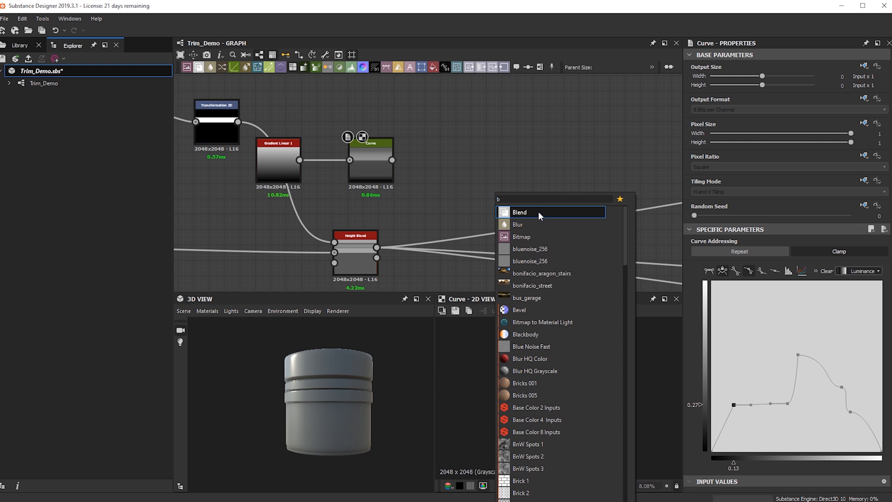
pyautogui.click(537, 209)
pyautogui.moveTo(496, 199); pyautogui.dragTo(527, 199)
pyautogui.moveTo(469, 228); pyautogui.dragTo(514, 193)
# Add a Transformation 2D node after the Curve node and connect it to the Blend node's Foreground input.
pyautogui.moveTo(282, 120); pyautogui.dragTo(377, 168)
pyautogui.moveTo(377, 163); pyautogui.dragTo(410, 159)
pyautogui.click(468, 129)
pyautogui.press('space')
pyautogui.press('Escape')
pyautogui.moveTo(423, 161); pyautogui.dragTo(513, 177)
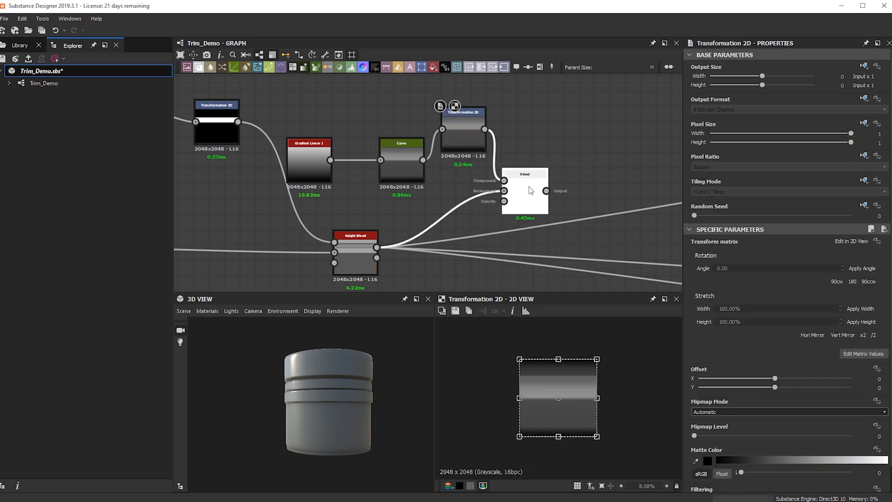
# Check the Blend node's result and delete the node.
pyautogui.click(528, 188)
pyautogui.moveTo(589, 174); pyautogui.dragTo(550, 141, button='middle')
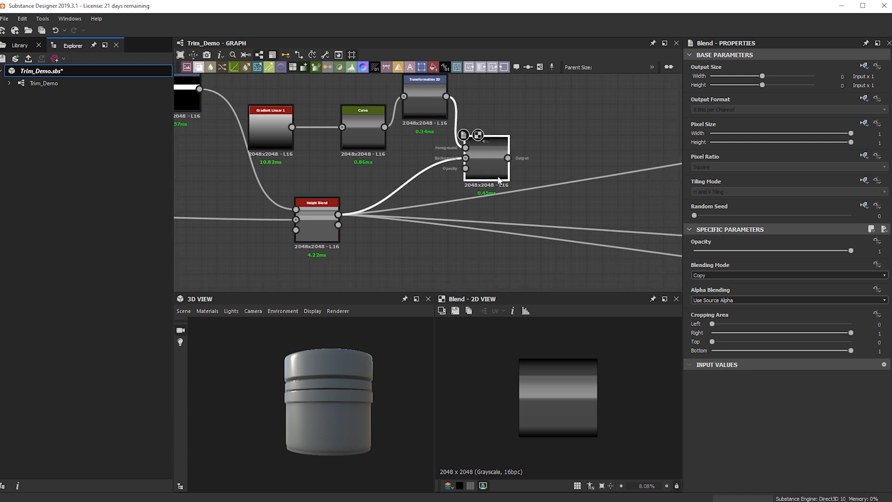
pyautogui.moveTo(495, 154); pyautogui.dragTo(545, 154)
pyautogui.press('Delete')
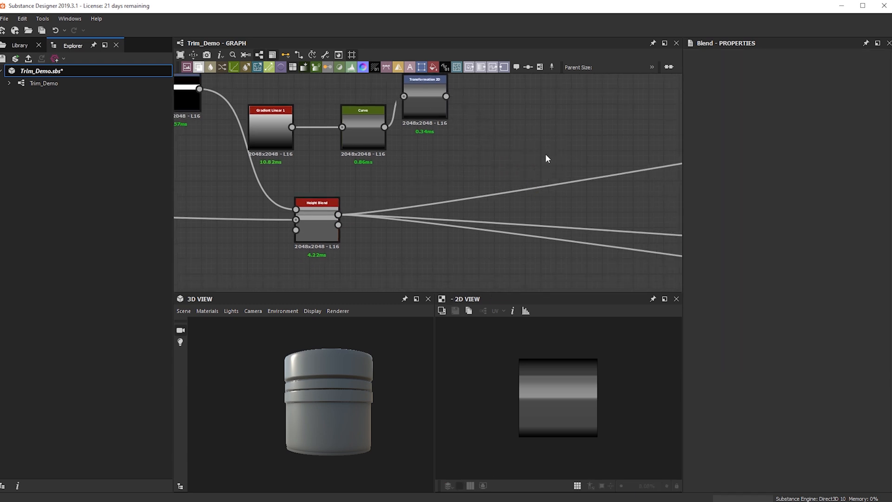
# Add a third Height Blend with the new Transformation 2D as Height Top and the second Height Blend as Height Bottom.
pyautogui.press('space')
pyautogui.write('he')
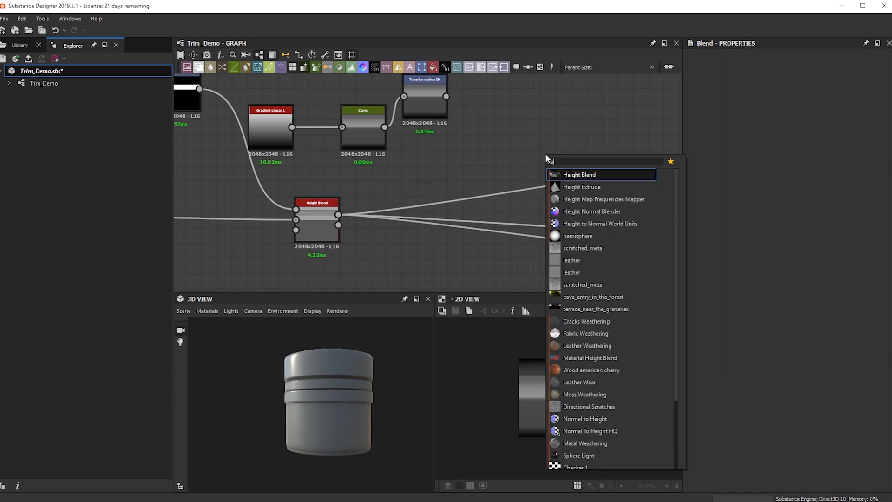
pyautogui.press('Return')
pyautogui.scroll(1, 380, 174)
pyautogui.moveTo(325, 227); pyautogui.dragTo(552, 160)
pyautogui.moveTo(442, 90); pyautogui.dragTo(552, 148)
pyautogui.click(455, 122)
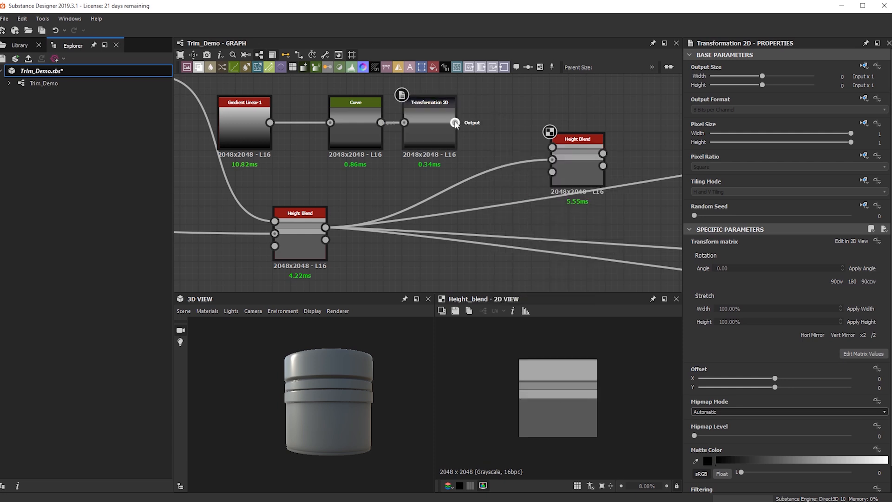
pyautogui.click(573, 159)
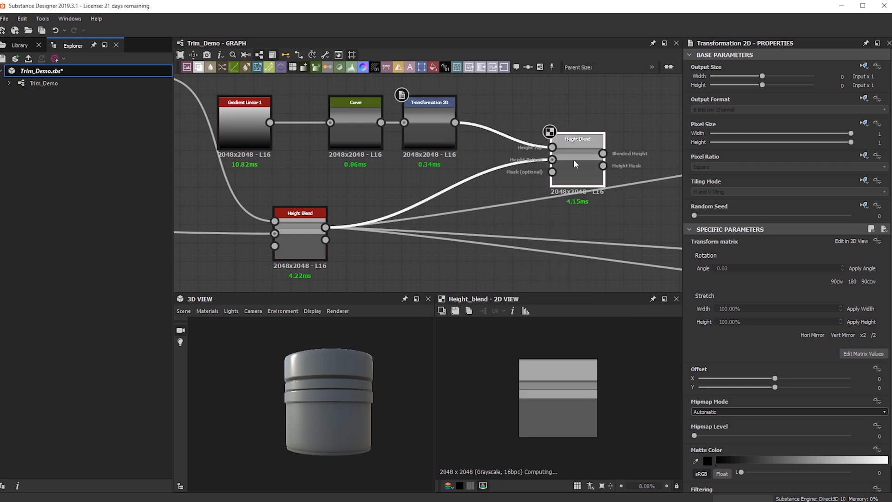
# Set the new Transformation 2D to an absolute Tiling Mode of No Tiling.
pyautogui.click(430, 133)
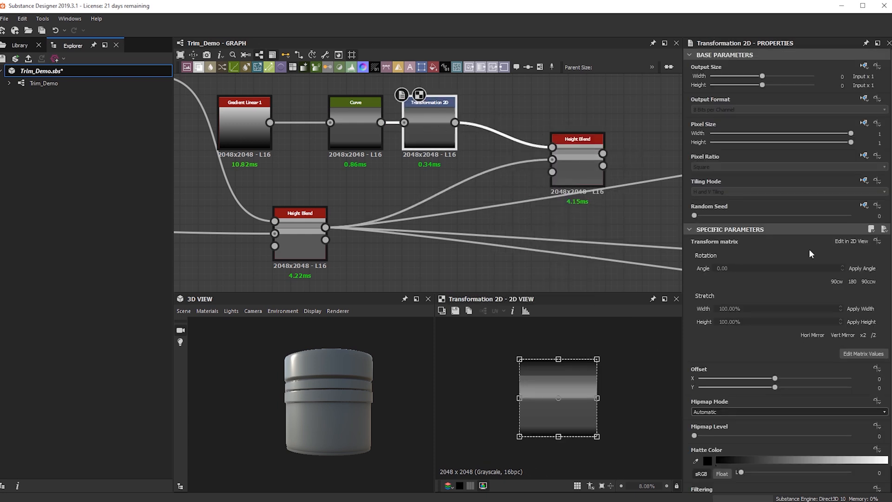
pyautogui.click(734, 191)
pyautogui.click(724, 196)
pyautogui.click(575, 159)
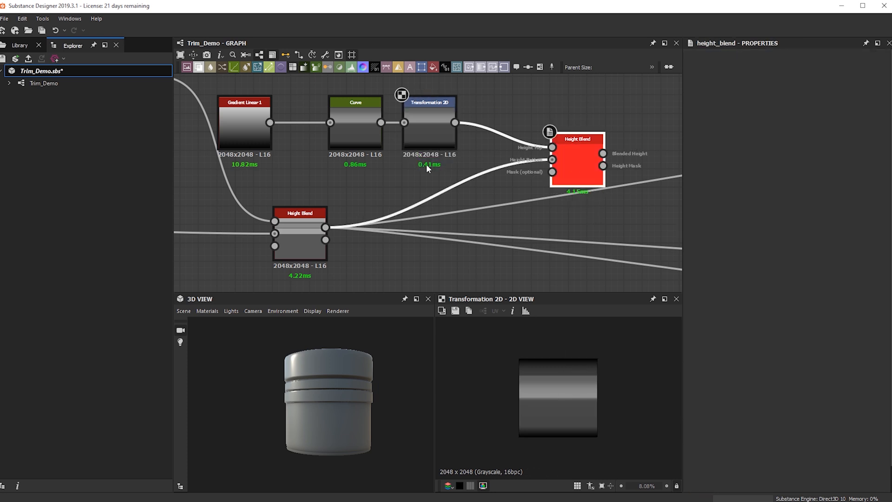
# Squash the curve pattern vertically into a narrow horizontal band in the new Transformation 2D.
pyautogui.doubleClick(434, 137)
pyautogui.moveTo(557, 359); pyautogui.dragTo(558, 386)
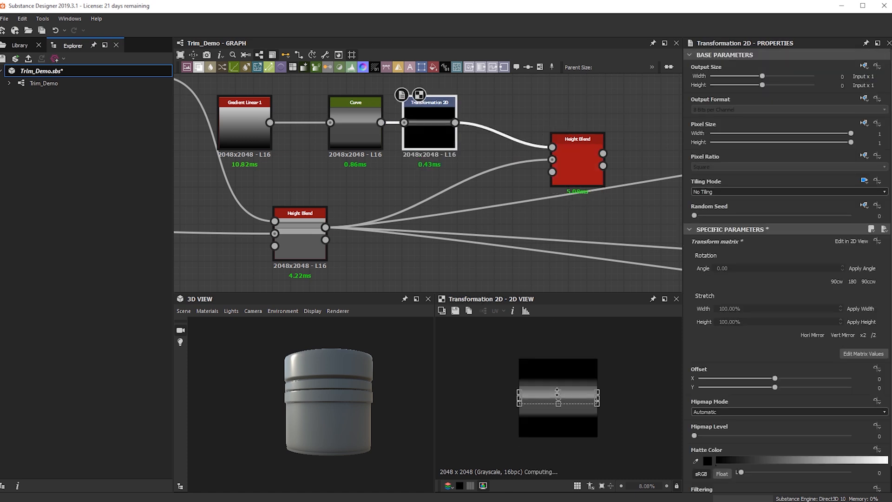
pyautogui.scroll(5, 562, 408)
pyautogui.scroll(2, 564, 410)
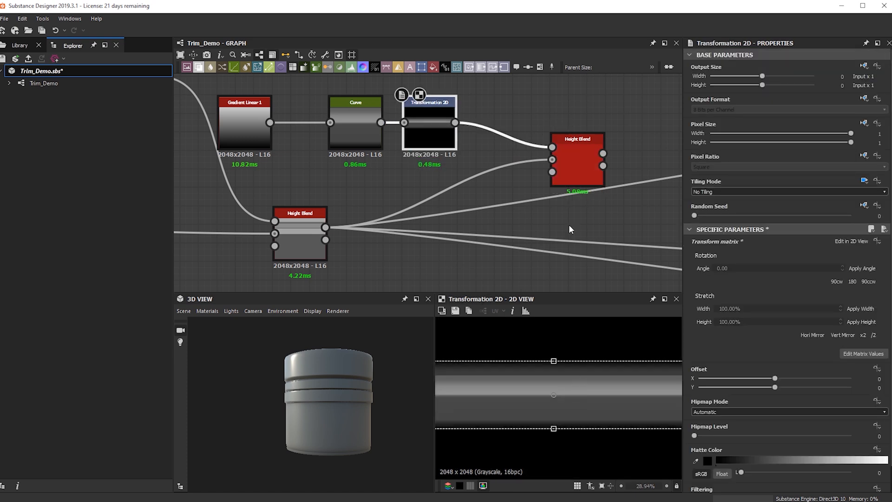
# Move the new band below the existing ones in the third Height Blend's preview, at a Y offset of about -0.6076.
pyautogui.click(583, 167)
pyautogui.doubleClick(582, 163)
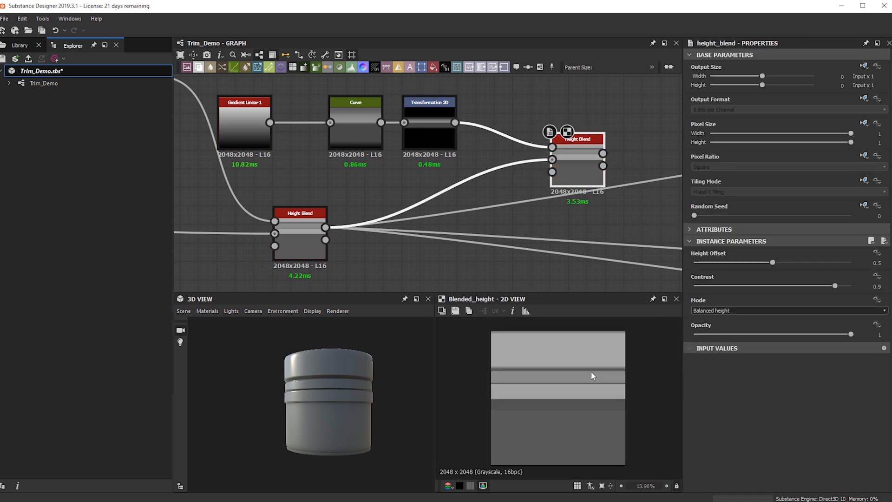
pyautogui.click(422, 131)
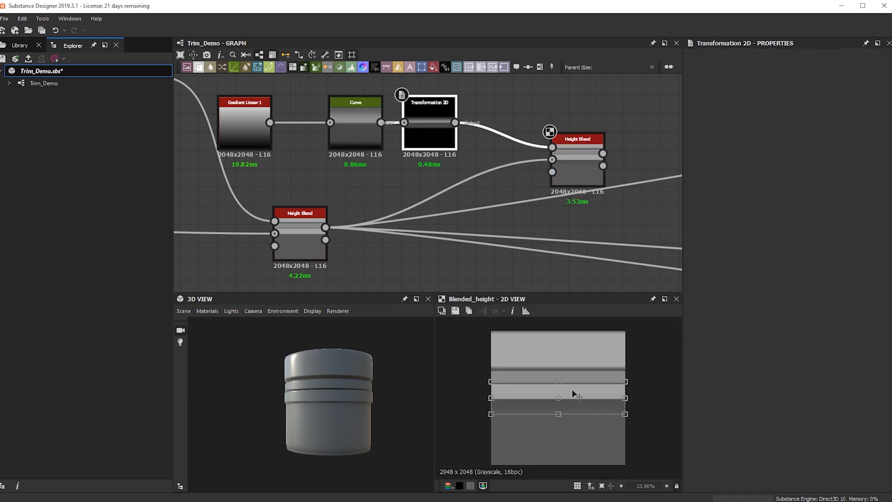
pyautogui.moveTo(577, 388); pyautogui.dragTo(572, 417)
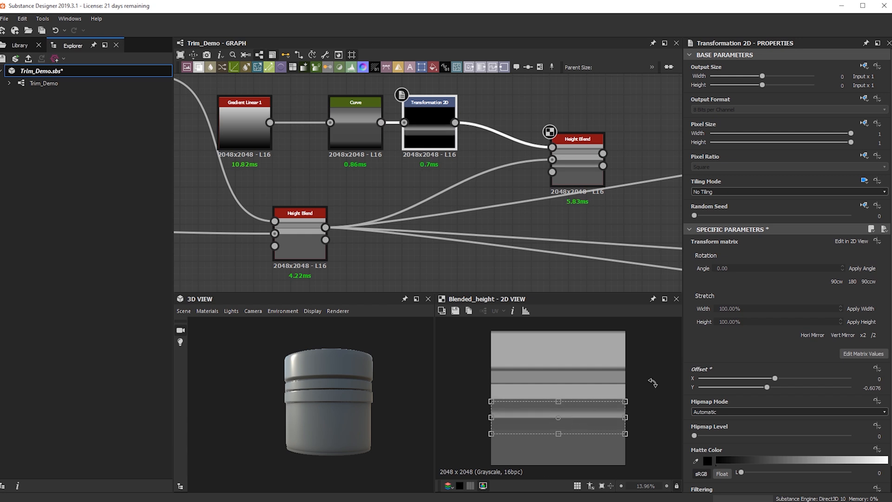
# Try a Height Offset of about 0.57 on the third Height Blend.
pyautogui.click(576, 164)
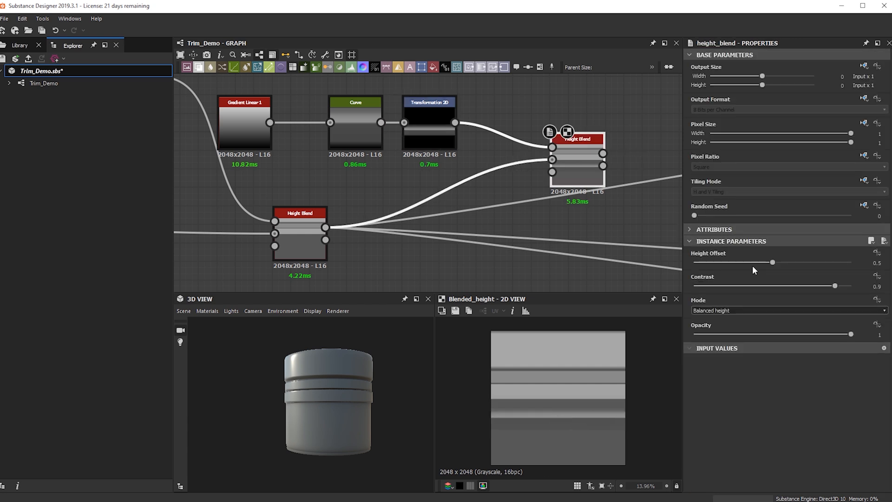
pyautogui.moveTo(784, 262)
pyautogui.mouseDown()
pyautogui.moveTo(731, 263)
pyautogui.moveTo(772, 262)
pyautogui.mouseUp()
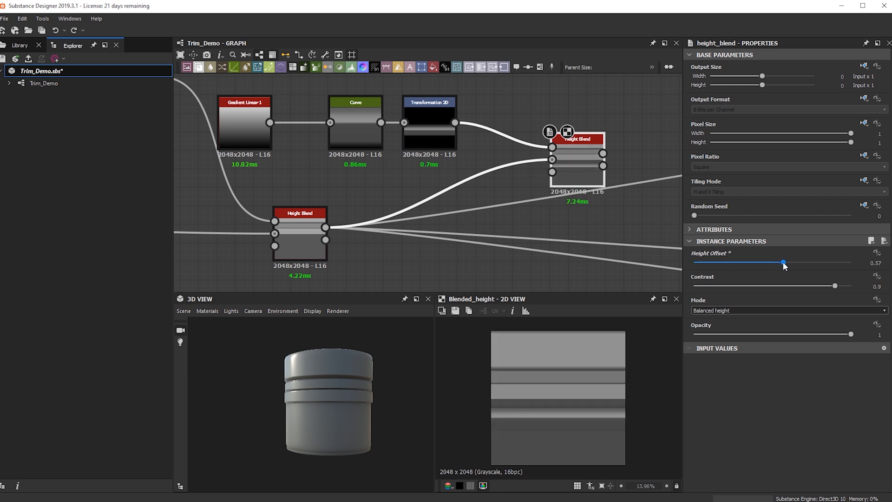
# Transfer all output connections from the second Height Blend to the third Height Blend's Blended Height output.
pyautogui.moveTo(574, 153); pyautogui.dragTo(574, 134)
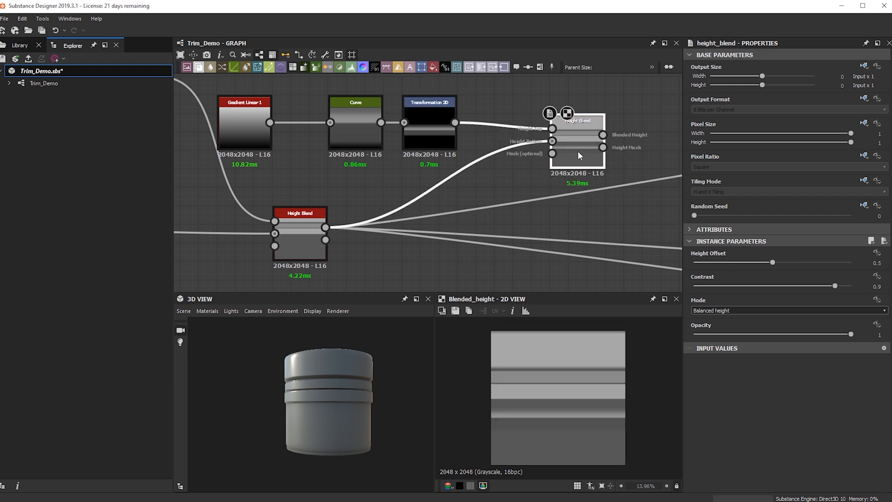
pyautogui.scroll(4, 537, 384)
pyautogui.keyDown('shift'); pyautogui.moveTo(325, 227); pyautogui.dragTo(603, 135); pyautogui.keyUp('shift')
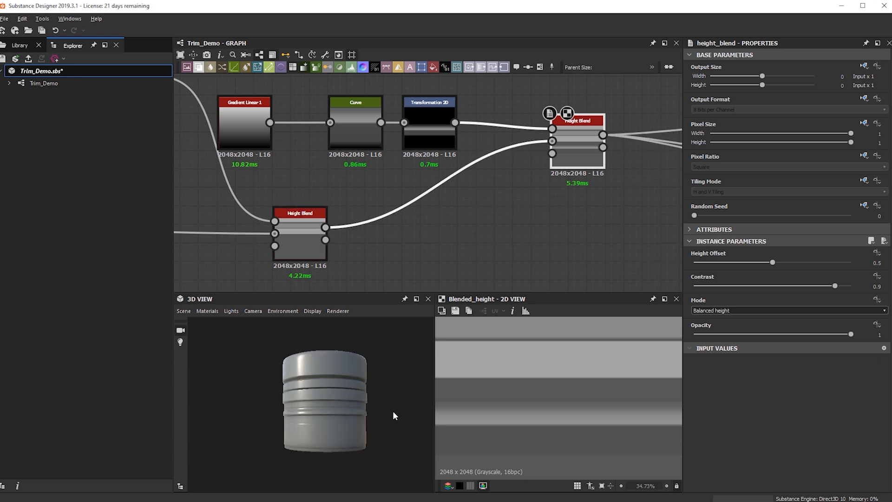
# Widen the new band's Transformation 2D frame past the side edges to cover the vertical seam, and align the third Height Blend with the second.
pyautogui.scroll(5, 392, 413)
pyautogui.moveTo(395, 410); pyautogui.dragTo(333, 385)
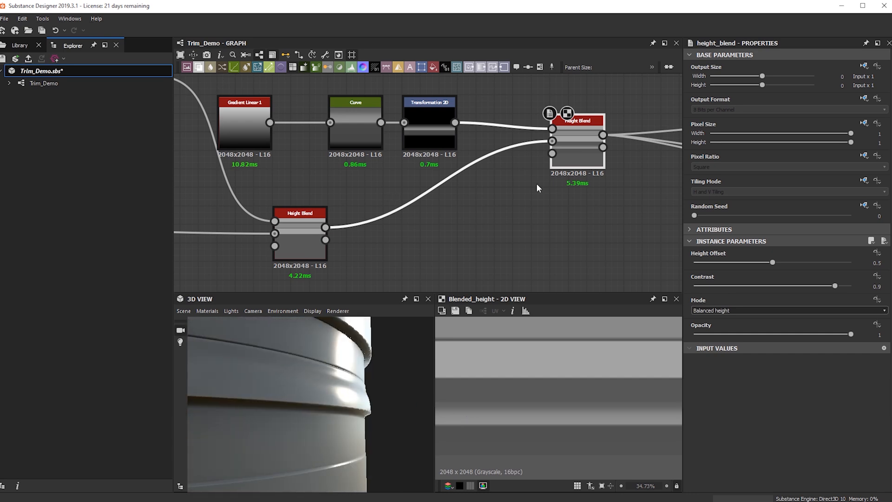
pyautogui.moveTo(567, 154); pyautogui.dragTo(567, 228)
pyautogui.moveTo(241, 395); pyautogui.dragTo(311, 375)
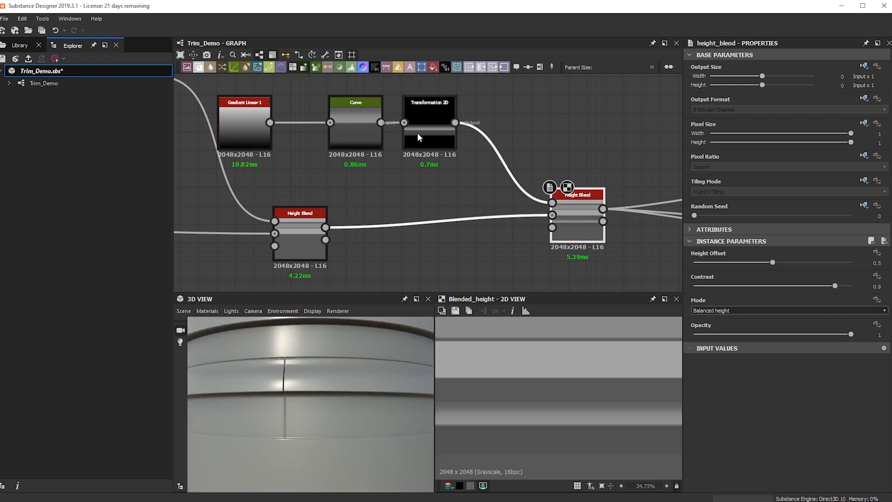
pyautogui.scroll(-6, 554, 413)
pyautogui.scroll(5, 502, 417)
pyautogui.moveTo(466, 423); pyautogui.dragTo(460, 423)
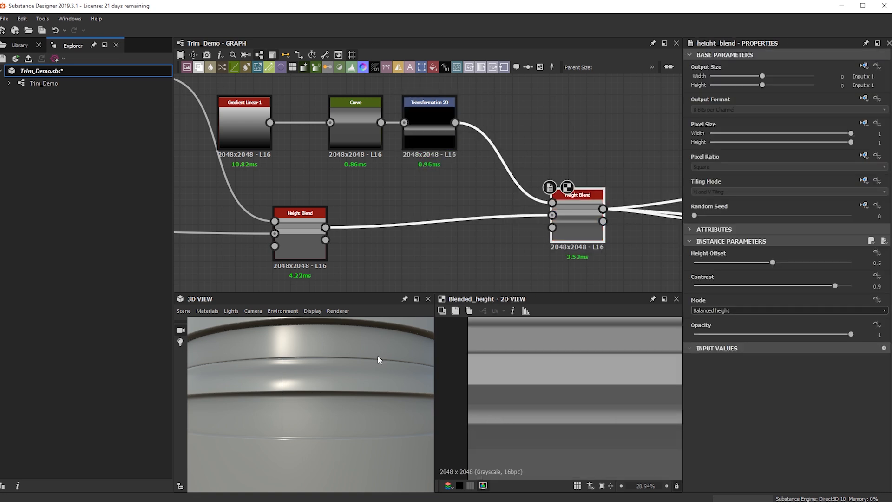
pyautogui.moveTo(588, 230); pyautogui.dragTo(585, 246)
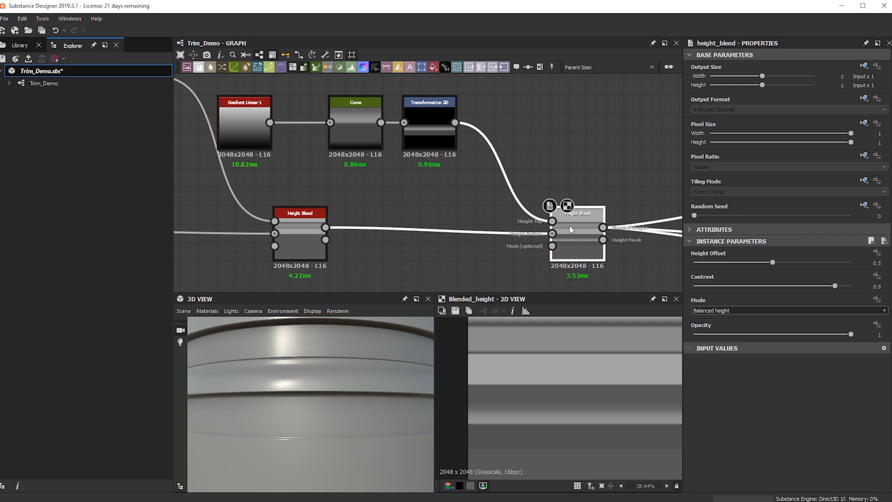
# Raise both end points of the new band's Curve profile to about 0.15.
pyautogui.click(358, 124)
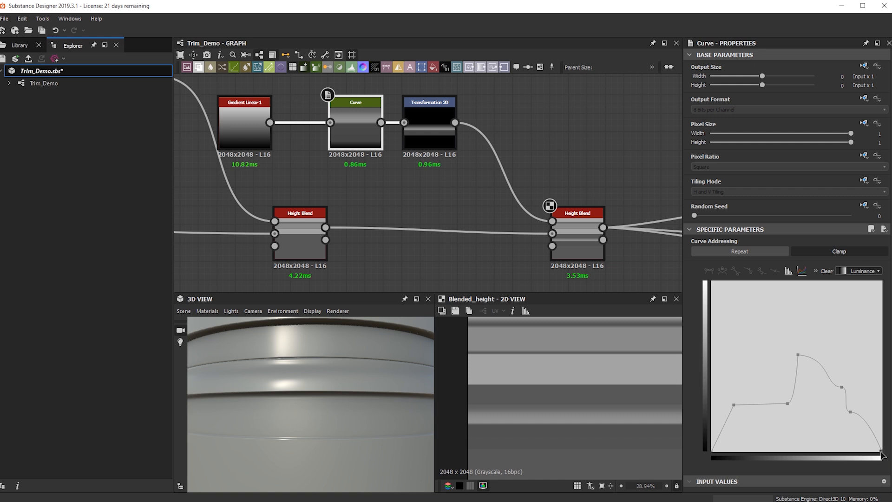
pyautogui.moveTo(882, 452); pyautogui.dragTo(881, 425)
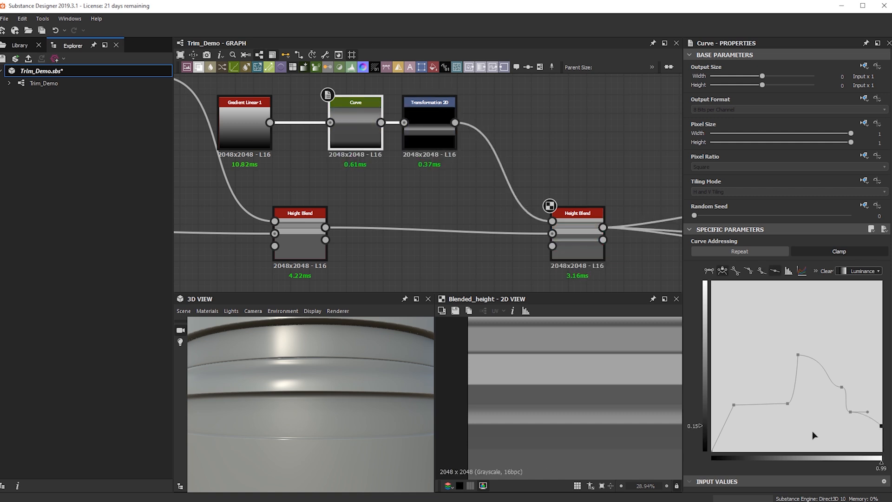
pyautogui.moveTo(710, 450); pyautogui.dragTo(710, 427)
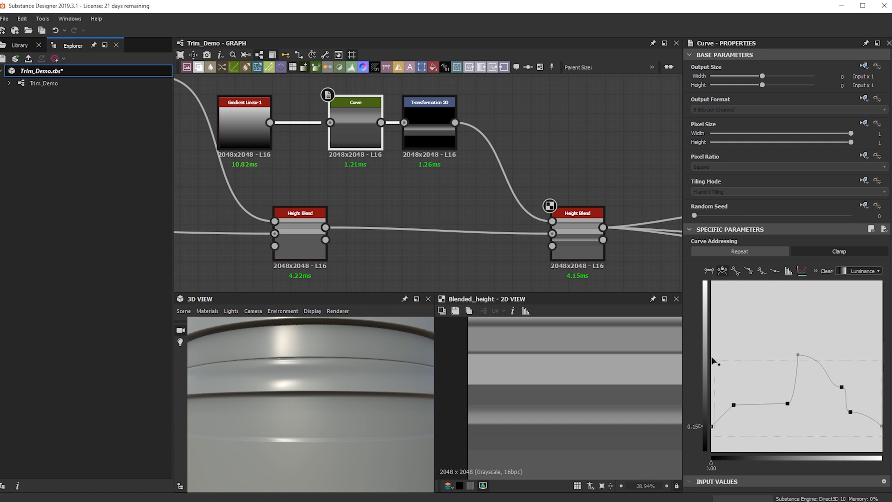
# Raise the other curve points together until the peak reaches about 0.69, and lift the curve's final end point to about 0.47.
pyautogui.moveTo(800, 358); pyautogui.dragTo(797, 336)
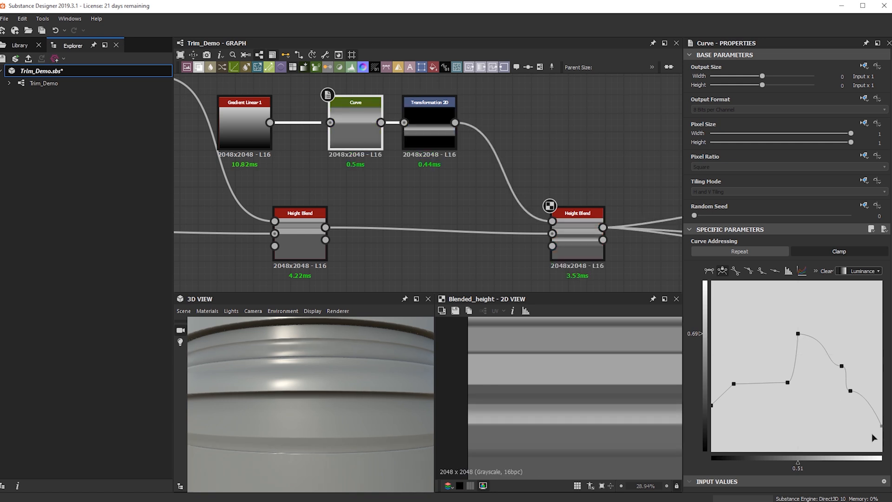
pyautogui.moveTo(882, 426); pyautogui.dragTo(884, 375)
pyautogui.moveTo(423, 356); pyautogui.dragTo(425, 377)
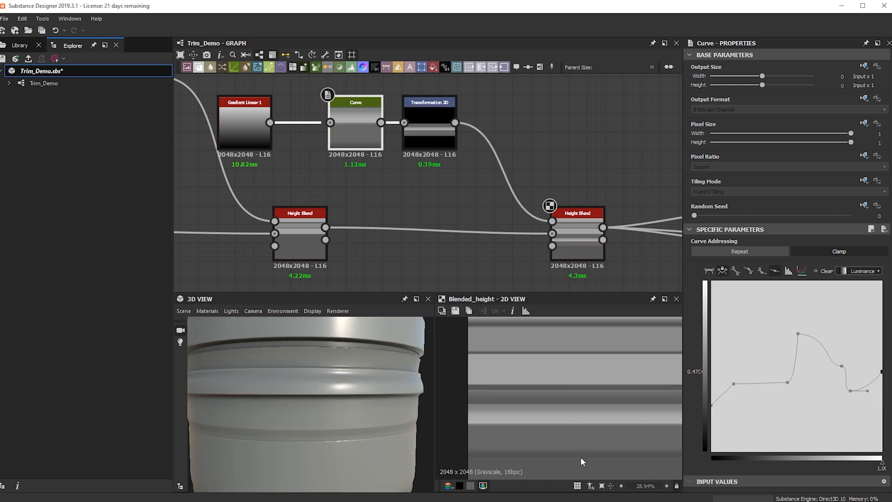
pyautogui.moveTo(323, 399); pyautogui.dragTo(426, 389)
pyautogui.scroll(-4, 350, 405)
pyautogui.scroll(4, 319, 395)
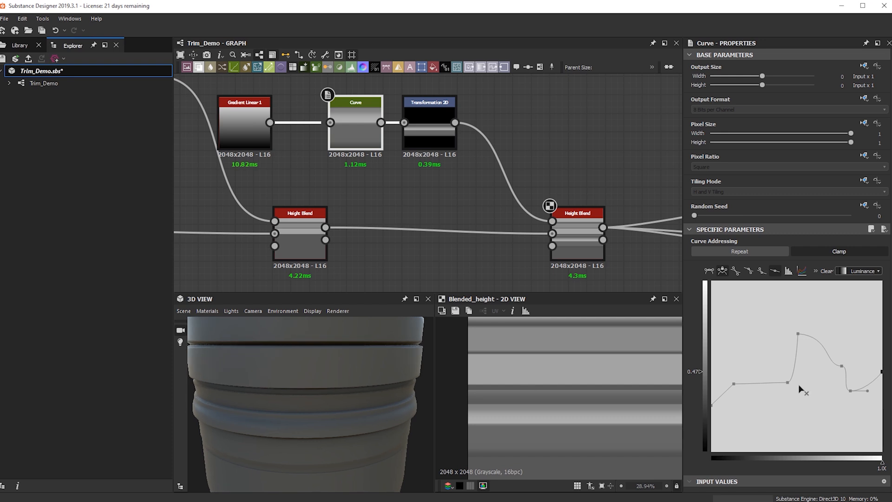
# Reshape the curve by moving its second point to about 0.23, 0.52 and the point after the peak to about 0.68, 0.58.
pyautogui.moveTo(735, 387); pyautogui.dragTo(750, 367)
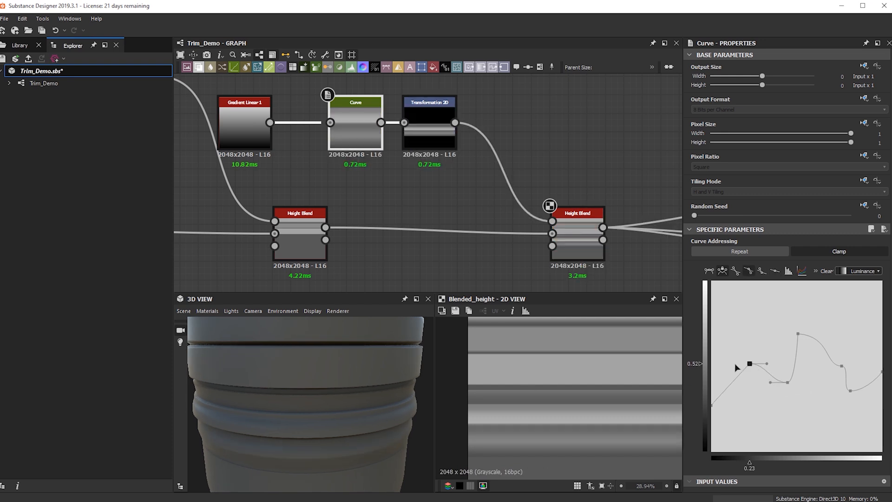
pyautogui.moveTo(255, 384); pyautogui.dragTo(418, 418)
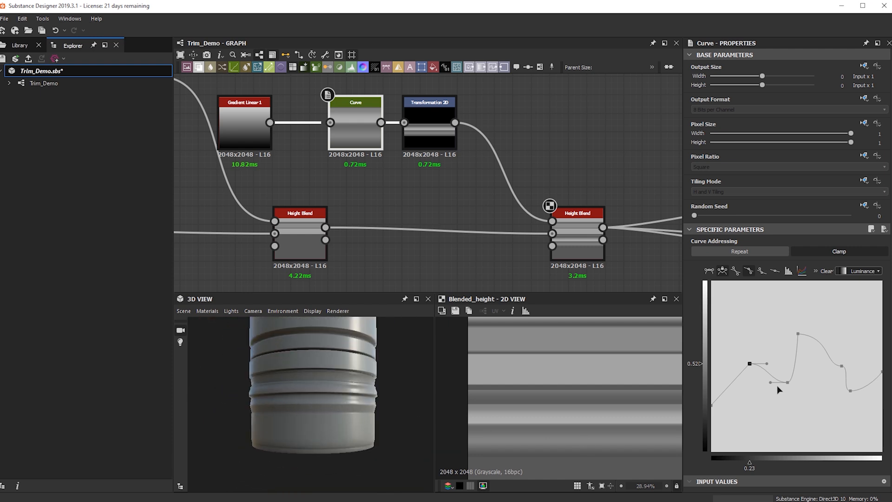
pyautogui.moveTo(842, 366); pyautogui.dragTo(829, 355)
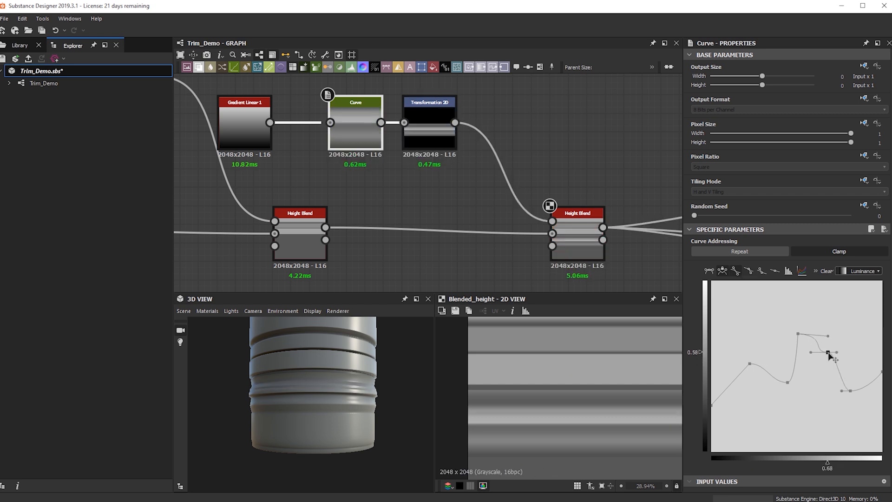
# Try a Height Offset of about 0.67 on the third Height Blend and undo it.
pyautogui.click(566, 241)
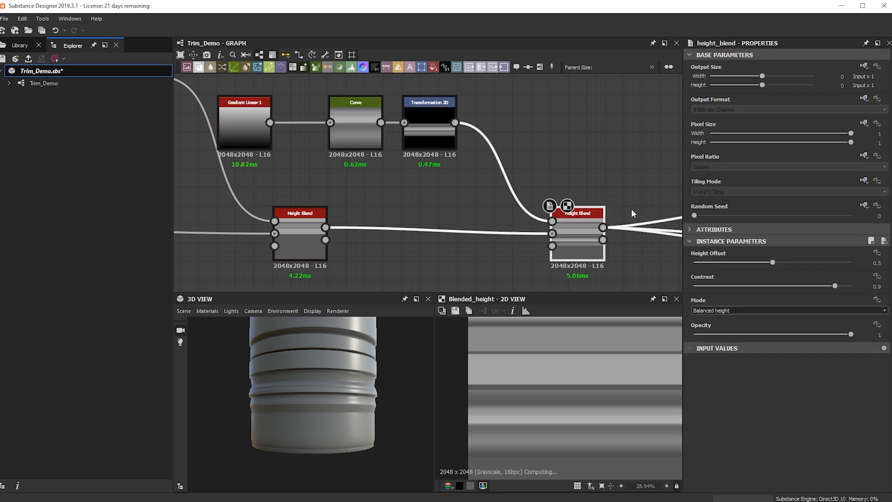
pyautogui.press('f')
pyautogui.moveTo(772, 263); pyautogui.dragTo(799, 261)
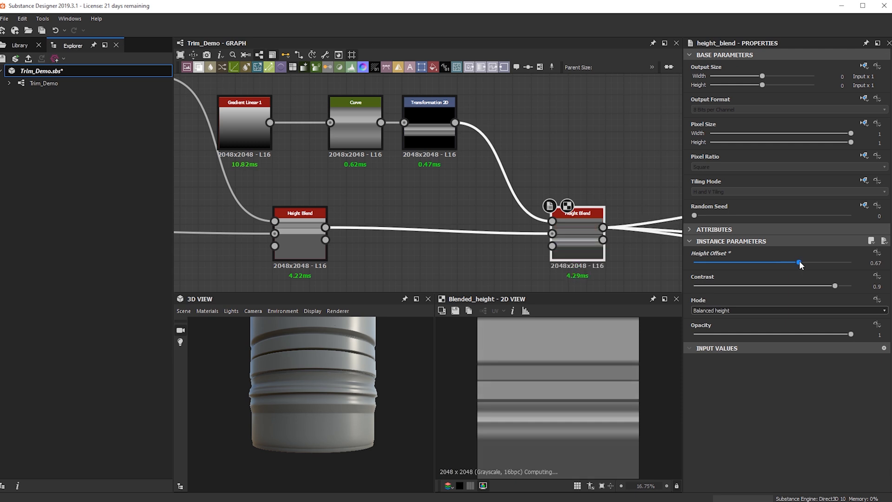
pyautogui.hotkey('ctrl', 'z')
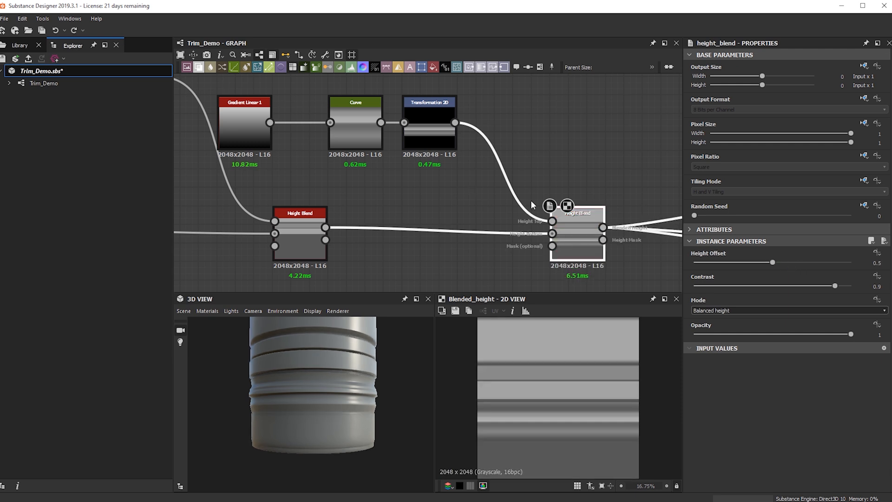
# Insert a Levels node between the new band's Transformation 2D and the third Height Blend's Height Top input.
pyautogui.doubleClick(423, 134)
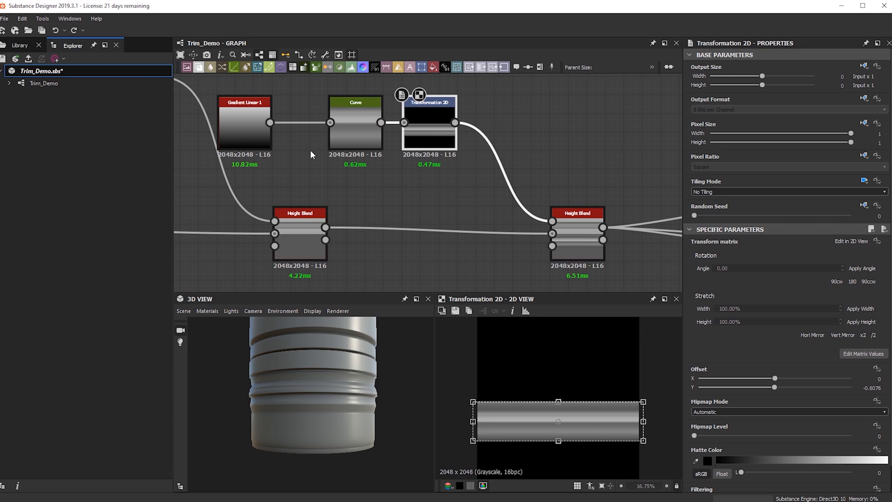
pyautogui.moveTo(328, 182); pyautogui.dragTo(364, 199, button='middle')
pyautogui.click(552, 141)
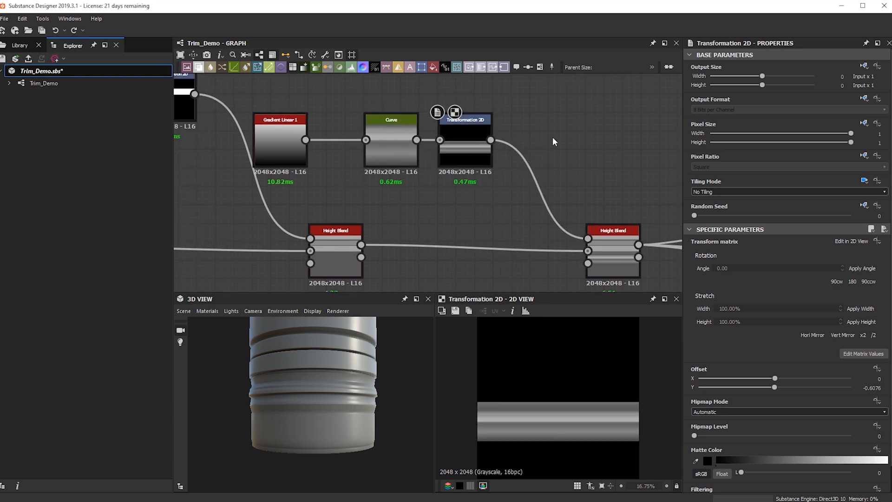
pyautogui.press('space')
pyautogui.write('hi')
pyautogui.press('BackSpace')
pyautogui.press('BackSpace')
pyautogui.write('leve')
pyautogui.press('Return')
pyautogui.moveTo(490, 140); pyautogui.dragTo(587, 122)
pyautogui.moveTo(613, 129); pyautogui.dragTo(578, 148)
pyautogui.moveTo(602, 140); pyautogui.dragTo(587, 238)
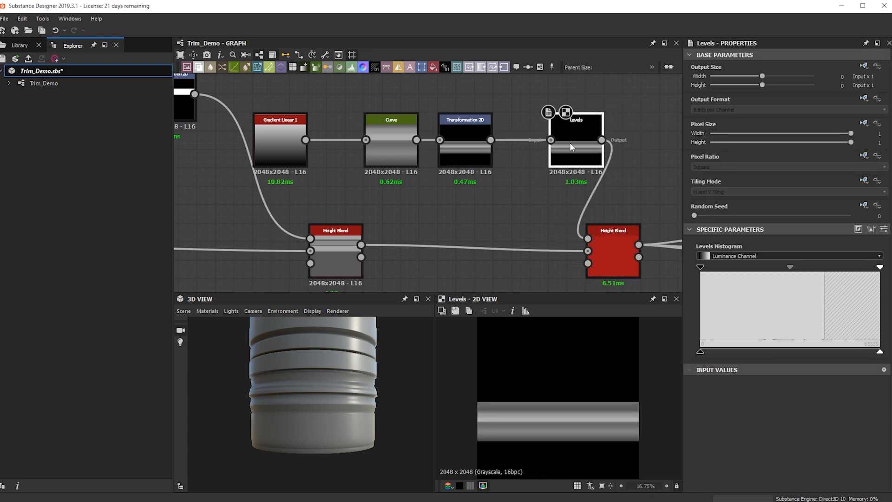
# Try brightening the band by lowering the white input level in the Levels histogram to slightly above its brightest values.
pyautogui.moveTo(879, 267); pyautogui.dragTo(827, 268)
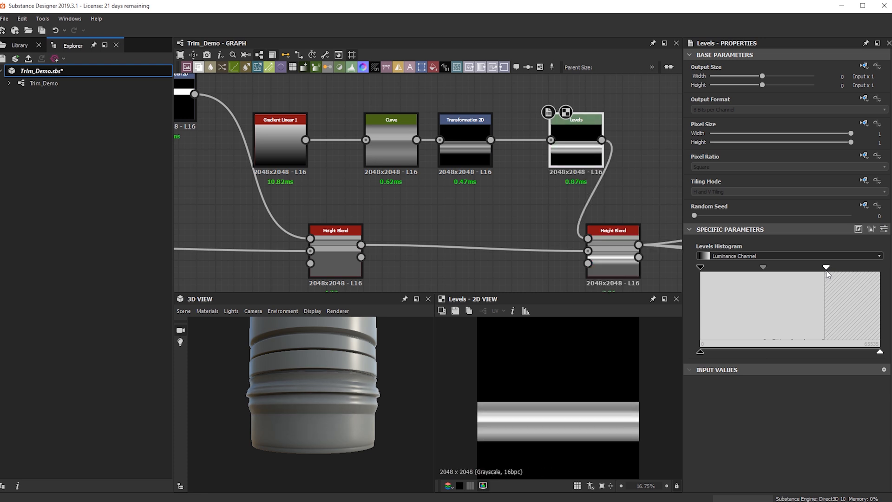
pyautogui.moveTo(826, 268); pyautogui.dragTo(844, 268)
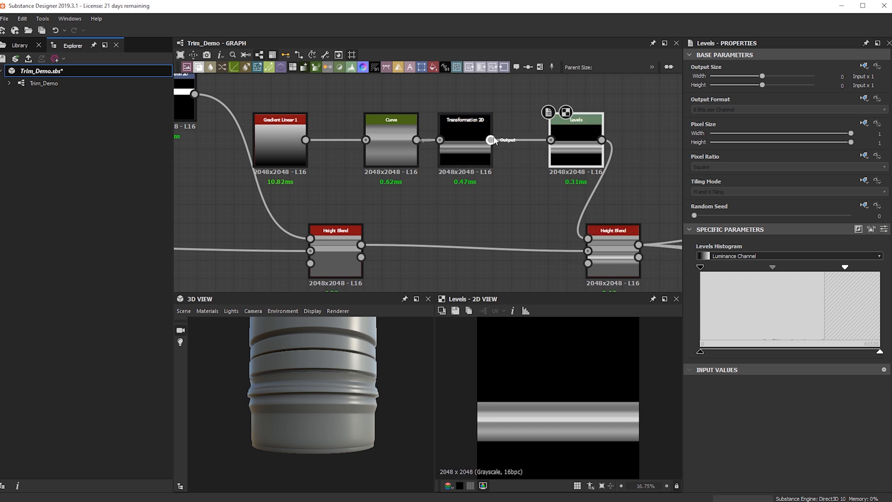
# Reconnect the Transformation 2D directly to the third Height Blend's Height Top input and delete the Levels node.
pyautogui.moveTo(547, 217); pyautogui.dragTo(587, 238)
pyautogui.click(565, 129)
pyautogui.press('Delete')
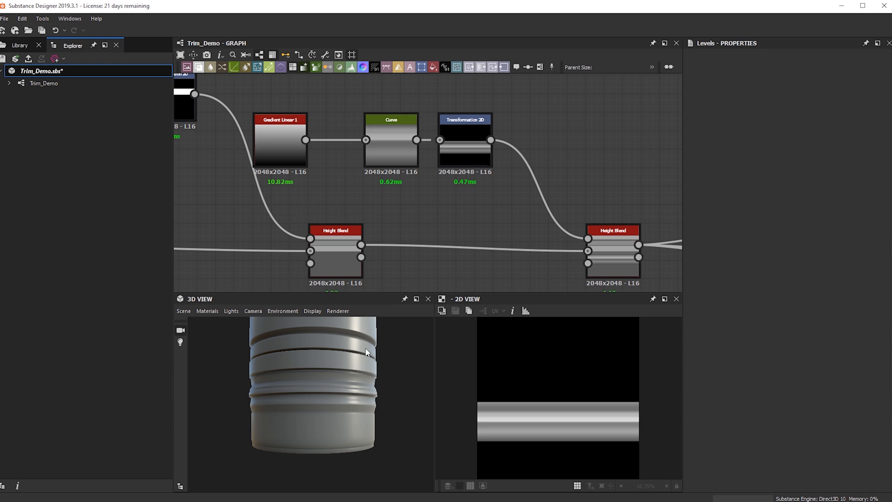
# Flatten the new band symmetrically with its Transformation 2D frame, giving a Y offset of about -0.9922.
pyautogui.scroll(-1, 449, 258)
pyautogui.moveTo(289, 375); pyautogui.dragTo(343, 401)
pyautogui.scroll(-4, 325, 418)
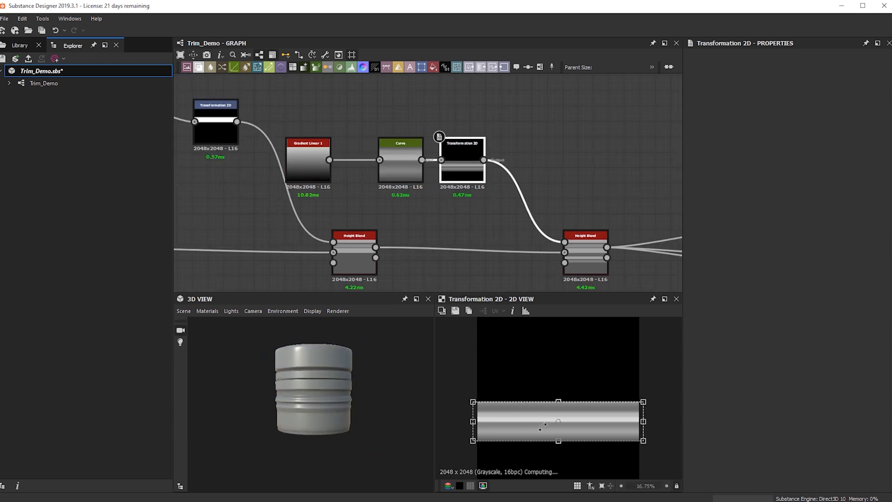
pyautogui.moveTo(557, 401); pyautogui.dragTo(558, 410)
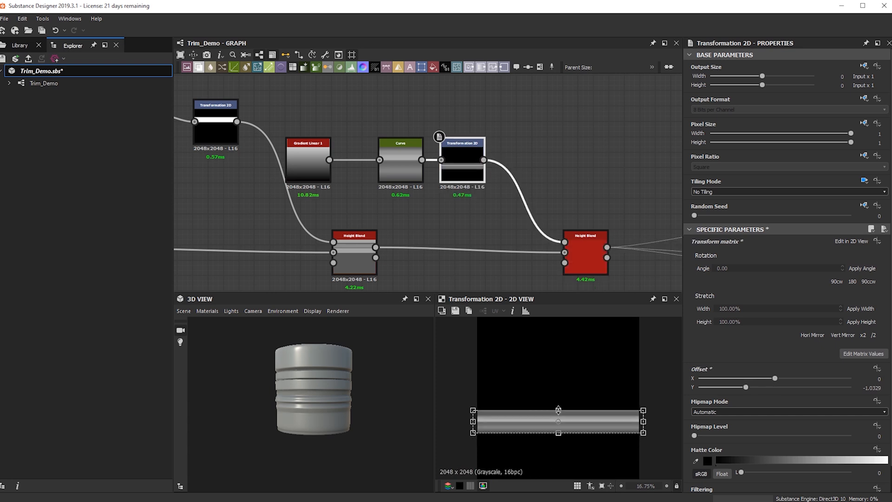
pyautogui.scroll(2, 349, 415)
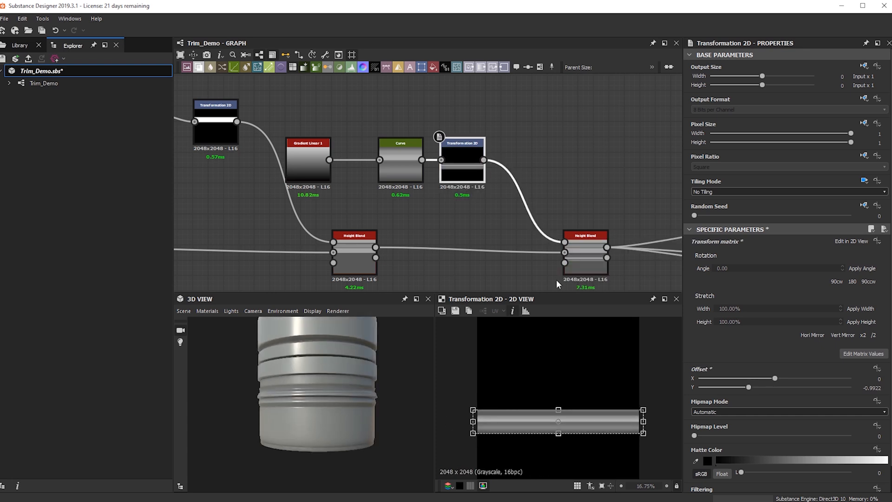
# Move the flattened band up to a Y offset of about -0.3422 and bring the third Height Blend closer to its Transformation 2D.
pyautogui.doubleClick(592, 256)
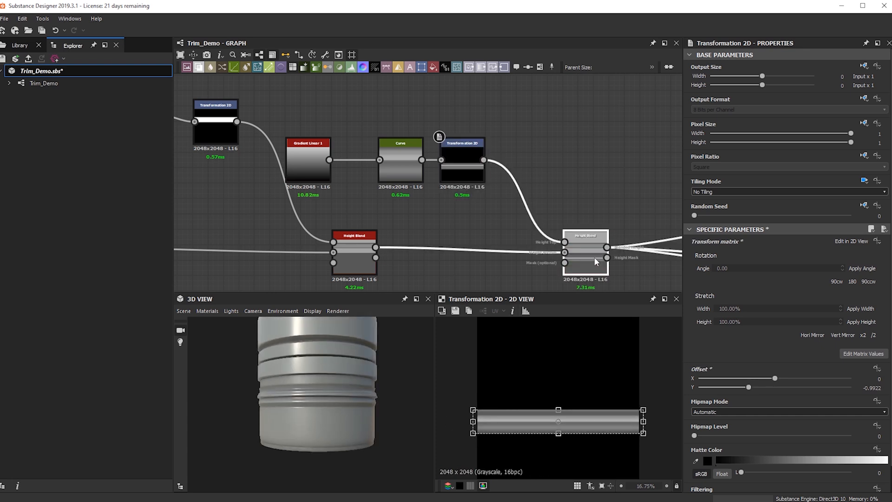
pyautogui.doubleClick(473, 179)
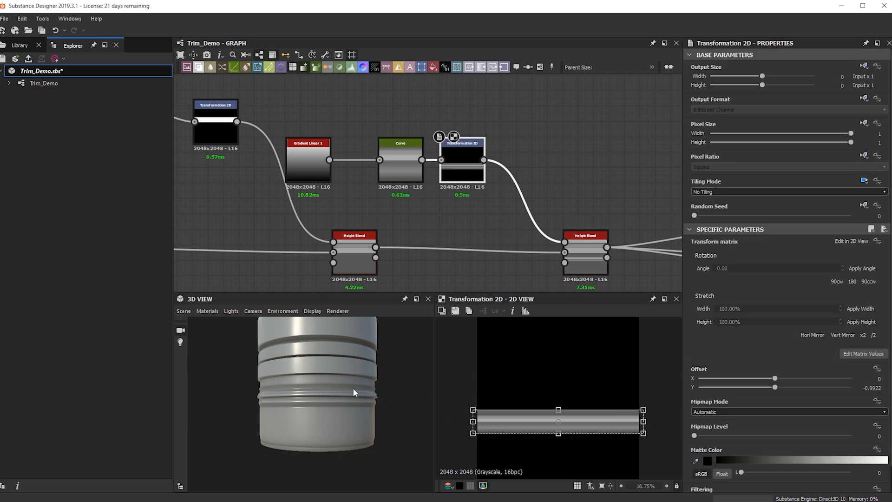
pyautogui.click(591, 248)
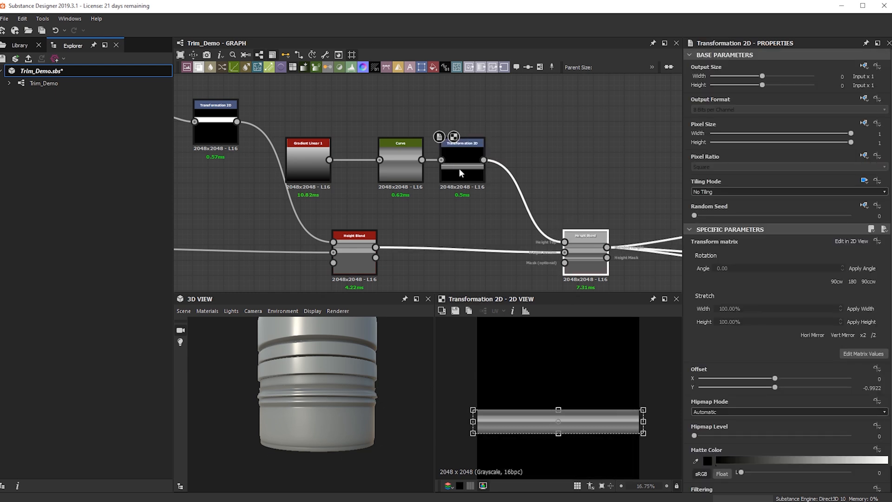
pyautogui.click(584, 256)
pyautogui.moveTo(581, 256); pyautogui.dragTo(589, 251)
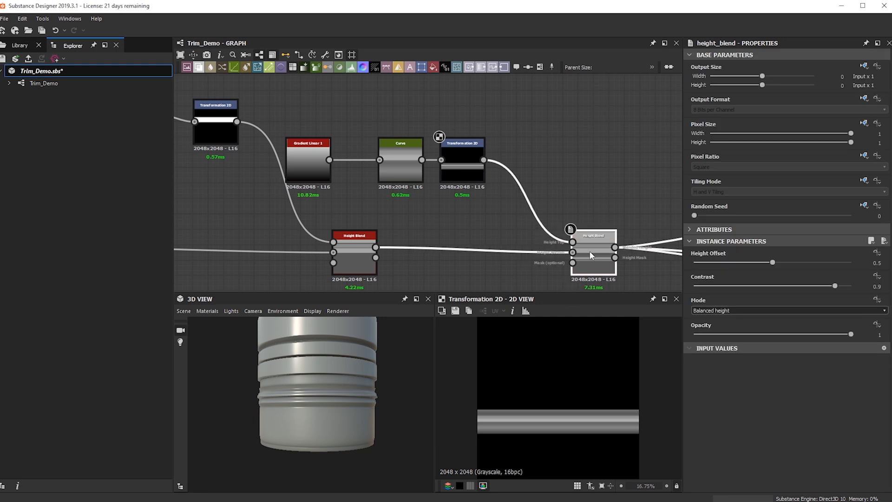
pyautogui.click(465, 163)
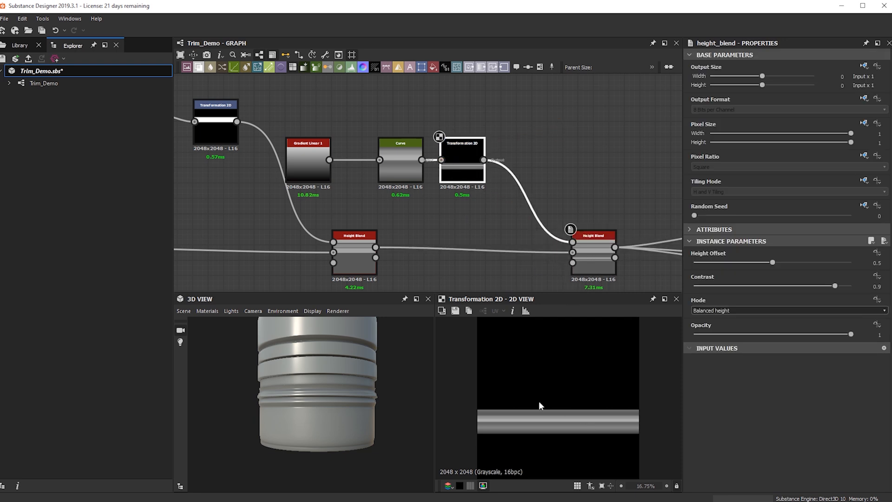
pyautogui.moveTo(580, 421); pyautogui.dragTo(581, 405)
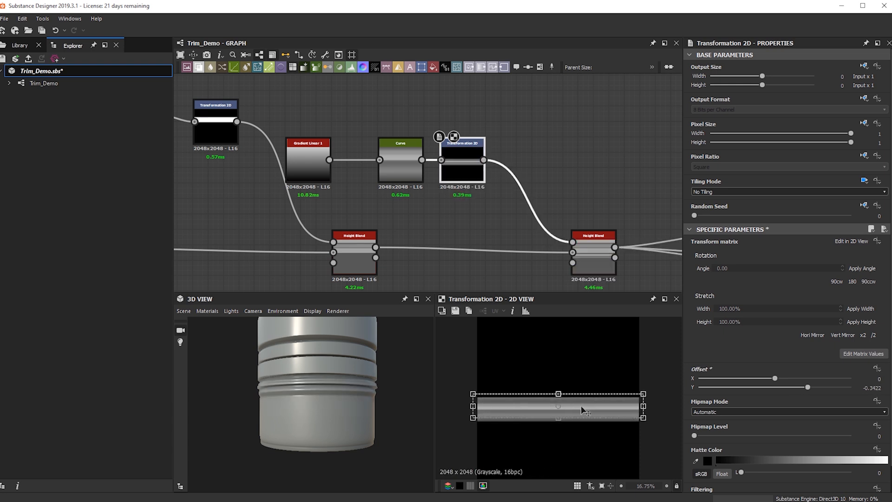
pyautogui.moveTo(355, 380); pyautogui.dragTo(334, 398)
pyautogui.scroll(-3, 334, 399)
pyautogui.click(538, 187)
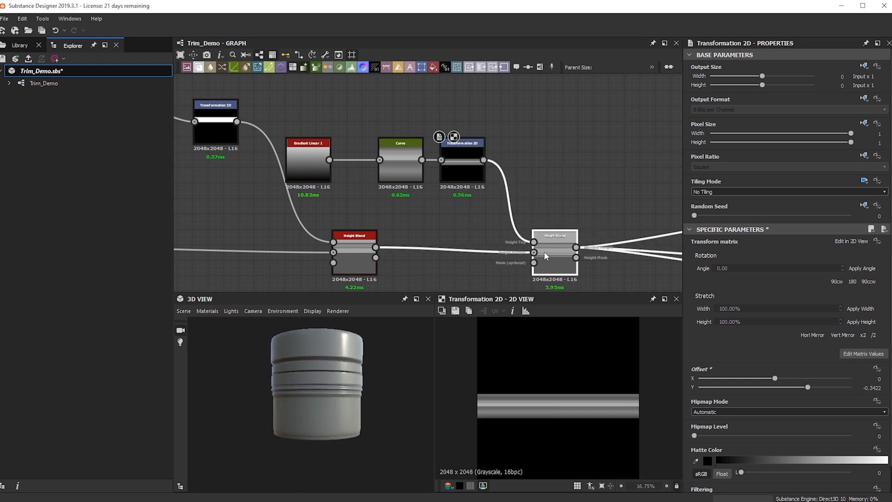
# Duplicate the last bevelled band's Shape, Bevel and Transformation 2D chain and place the copies beyond the third Height Blend.
pyautogui.scroll(-10, 478, 233)
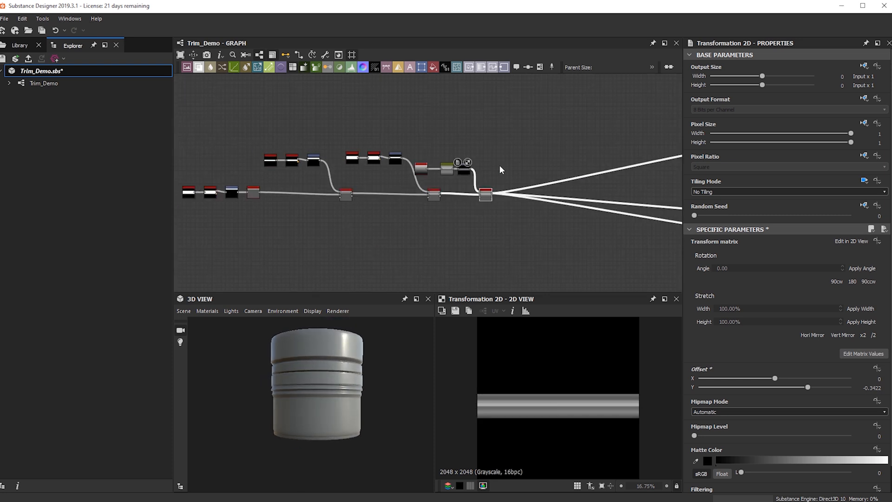
pyautogui.scroll(5, 511, 168)
pyautogui.press('space')
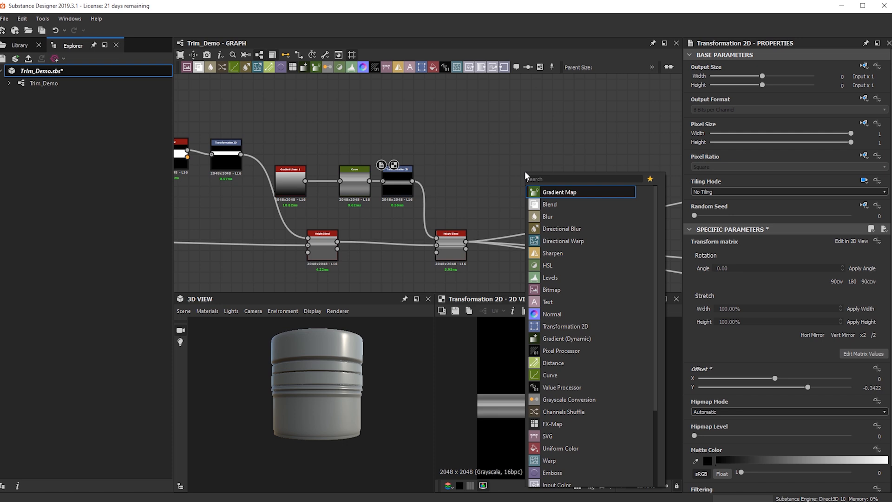
pyautogui.write('t')
pyautogui.press('BackSpace')
pyautogui.click(420, 129)
pyautogui.scroll(-3, 419, 128)
pyautogui.moveTo(419, 126); pyautogui.dragTo(612, 126, button='middle')
pyautogui.moveTo(480, 170); pyautogui.dragTo(617, 166)
pyautogui.hotkey('ctrl', 'd')
pyautogui.scroll(-1, 515, 197)
pyautogui.moveTo(617, 165); pyautogui.dragTo(386, 147, button='middle')
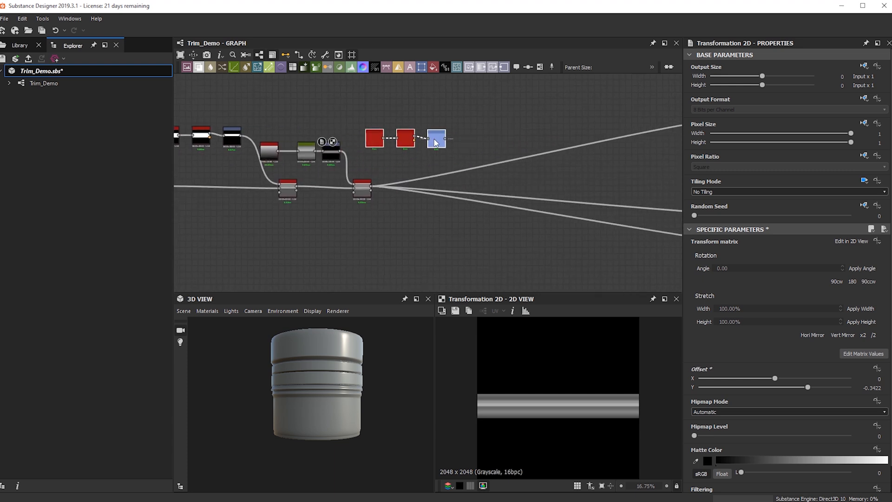
# Add a fourth Height Blend with the third Height Blend's result as Height Bottom and the copied Transformation 2D as Height Top.
pyautogui.scroll(3, 512, 135)
pyautogui.press('space')
pyautogui.write('b')
pyautogui.click(475, 126)
pyautogui.press('space')
pyautogui.write('height')
pyautogui.click(524, 147)
pyautogui.moveTo(200, 251); pyautogui.dragTo(450, 131)
pyautogui.moveTo(476, 142); pyautogui.dragTo(506, 236)
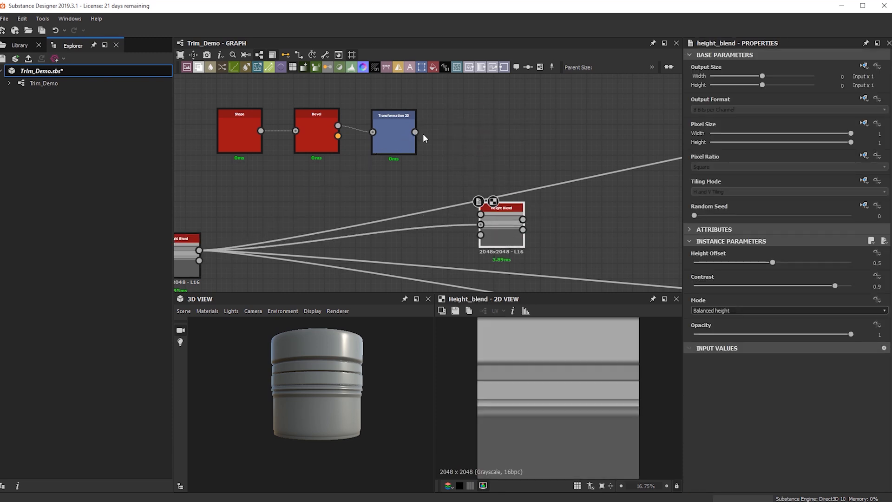
pyautogui.moveTo(414, 132); pyautogui.dragTo(477, 200)
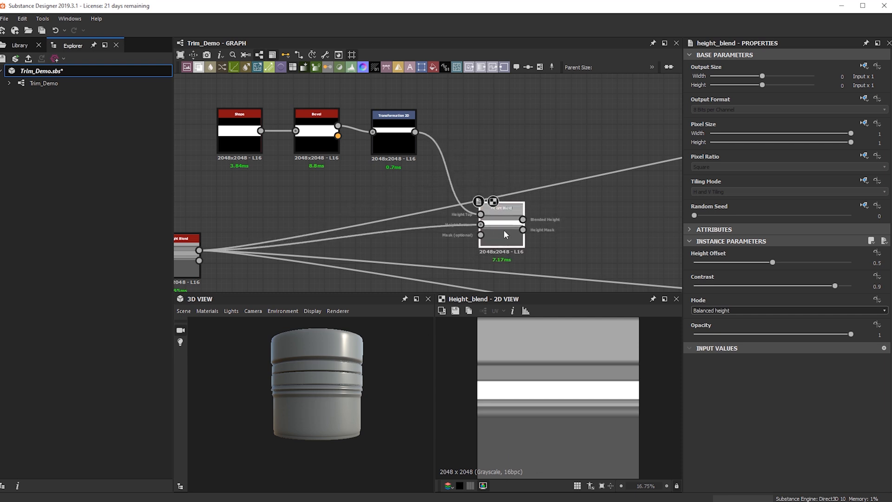
# Transfer all output connections from the third Height Blend to the fourth's Blended Height output, and open the copied Shape's parameters.
pyautogui.moveTo(324, 419); pyautogui.dragTo(310, 388)
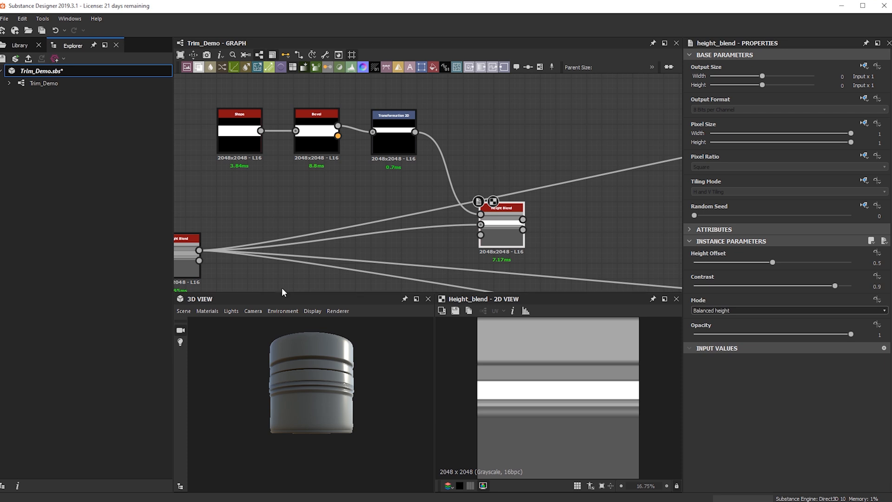
pyautogui.keyDown('shift'); pyautogui.moveTo(199, 250); pyautogui.dragTo(497, 253); pyautogui.keyUp('shift')
pyautogui.click(245, 136)
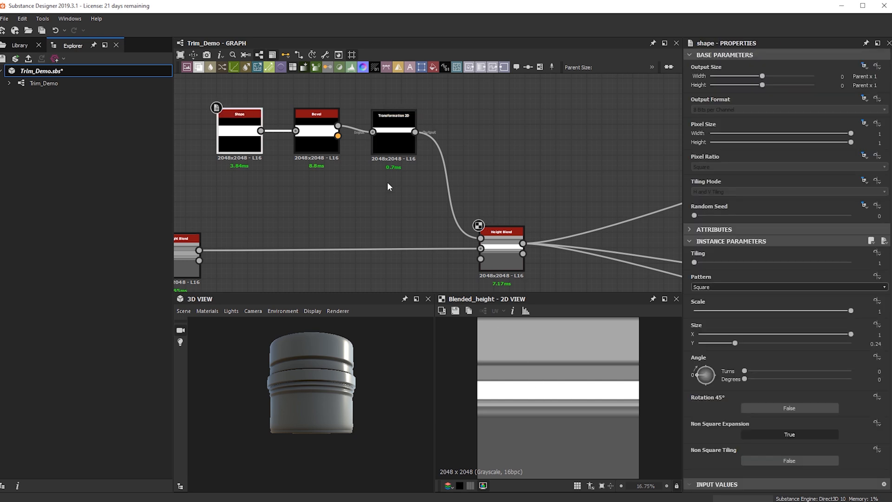
# Open the copied Transformation 2D's parameters and look over the earlier band chains along the graph.
pyautogui.click(395, 139)
pyautogui.scroll(-1, 464, 193)
pyautogui.moveTo(294, 209); pyautogui.dragTo(525, 205, button='middle')
pyautogui.moveTo(362, 198); pyautogui.dragTo(569, 202, button='middle')
pyautogui.moveTo(461, 202); pyautogui.dragTo(571, 202, button='middle')
pyautogui.moveTo(394, 209); pyautogui.dragTo(573, 205, button='middle')
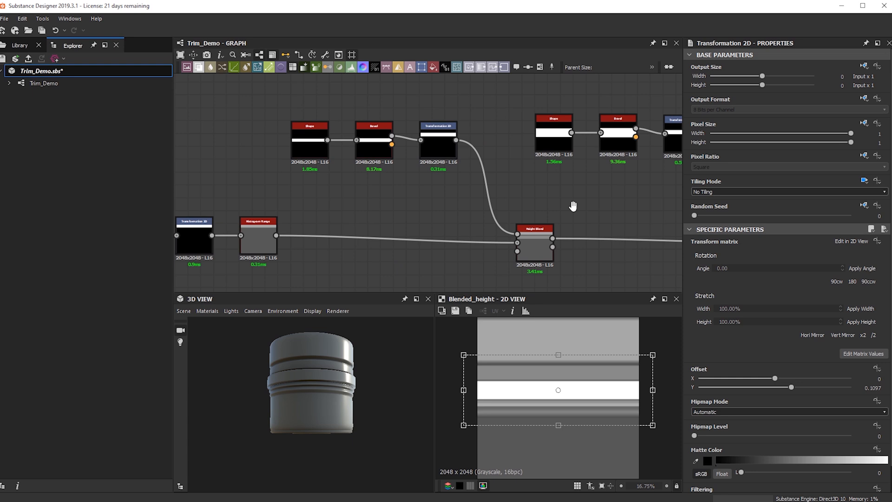
pyautogui.moveTo(426, 206); pyautogui.dragTo(480, 205, button='middle')
pyautogui.moveTo(347, 204); pyautogui.dragTo(1, 203, button='middle')
pyautogui.moveTo(474, 208); pyautogui.dragTo(127, 187, button='middle')
# Add a fresh Transformation 2D beside the copied one and feed it the copied Bevel's height output.
pyautogui.scroll(2, 268, 183)
pyautogui.moveTo(597, 186)
pyautogui.mouseDown(button='middle')
pyautogui.moveTo(412, 214)
pyautogui.moveTo(431, 259)
pyautogui.mouseUp(button='middle')
pyautogui.click(504, 119)
pyautogui.press('space')
pyautogui.write('tr')
pyautogui.press('Escape')
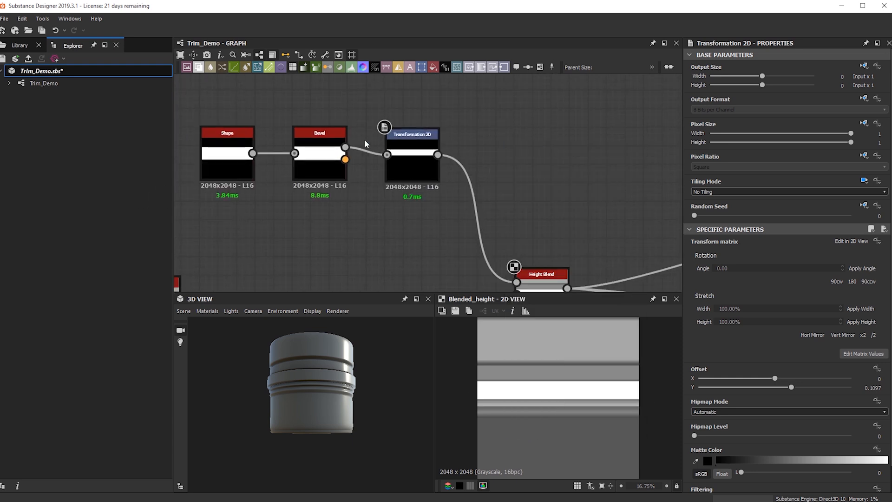
pyautogui.moveTo(345, 147); pyautogui.dragTo(490, 118)
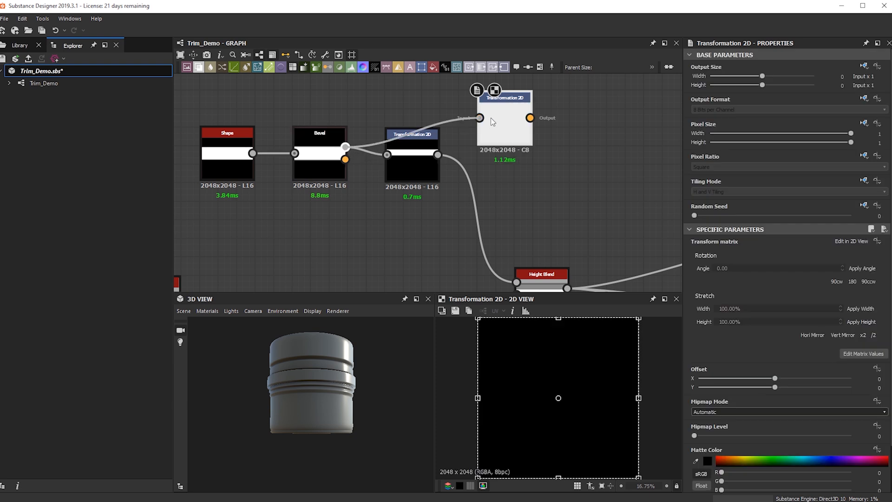
# Connect the new Transformation 2D to the fourth Height Blend's Height Top, delete the copied Transformation 2D and put the new node in its place.
pyautogui.moveTo(529, 273); pyautogui.dragTo(528, 274)
pyautogui.click(419, 152)
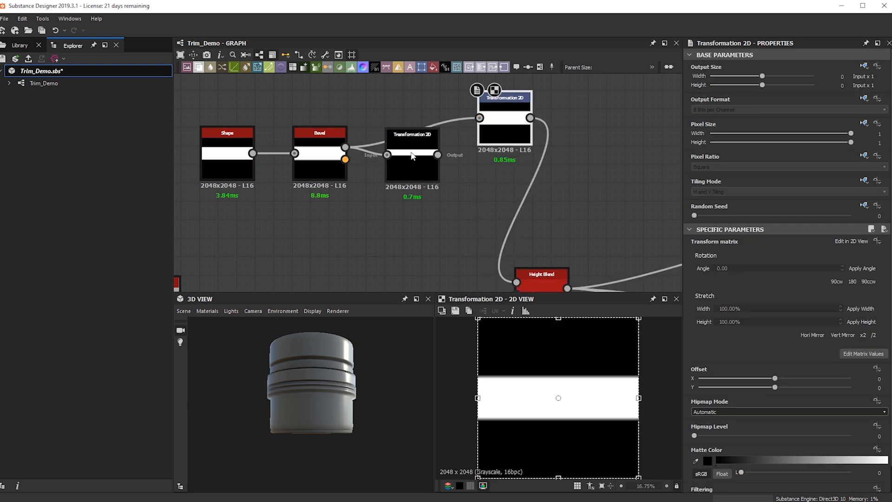
pyautogui.press('Delete')
pyautogui.moveTo(515, 117); pyautogui.dragTo(412, 153)
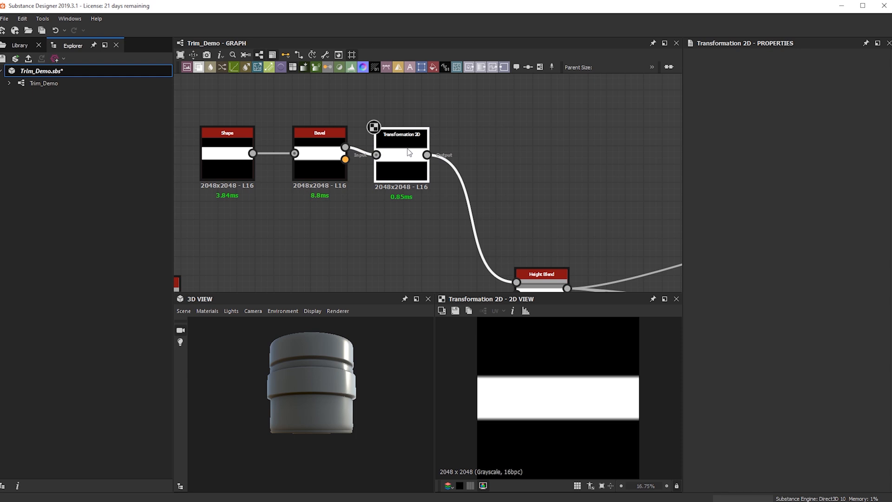
# Preview the fourth Height Blend and shift its bevelled band down to a Y offset of about -0.257.
pyautogui.scroll(-2, 457, 202)
pyautogui.moveTo(460, 205); pyautogui.dragTo(436, 166, button='middle')
pyautogui.doubleClick(481, 207)
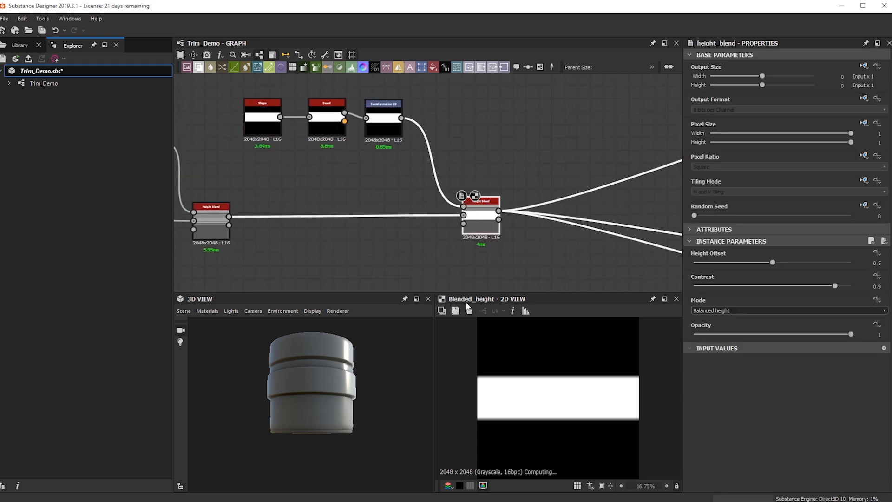
pyautogui.scroll(-2, 484, 243)
pyautogui.click(413, 158)
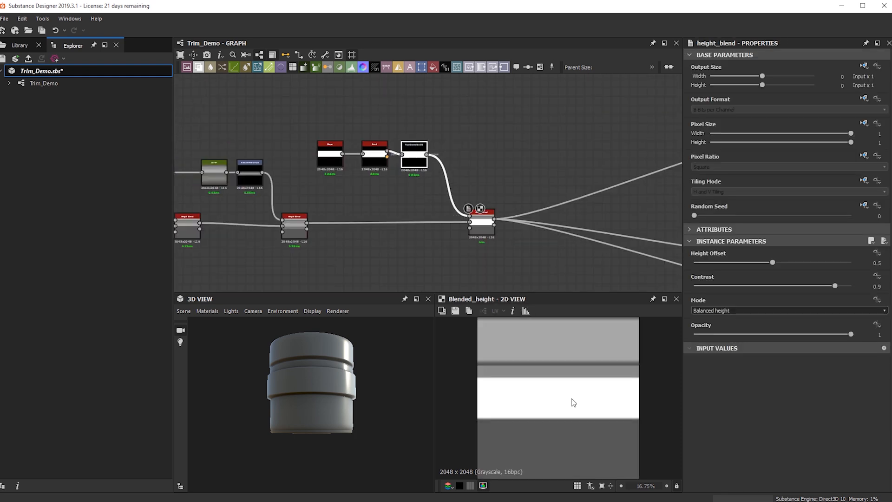
pyautogui.moveTo(577, 404); pyautogui.dragTo(580, 440)
# Set the fourth Height Blend's Height Offset to 0.29.
pyautogui.scroll(5, 483, 232)
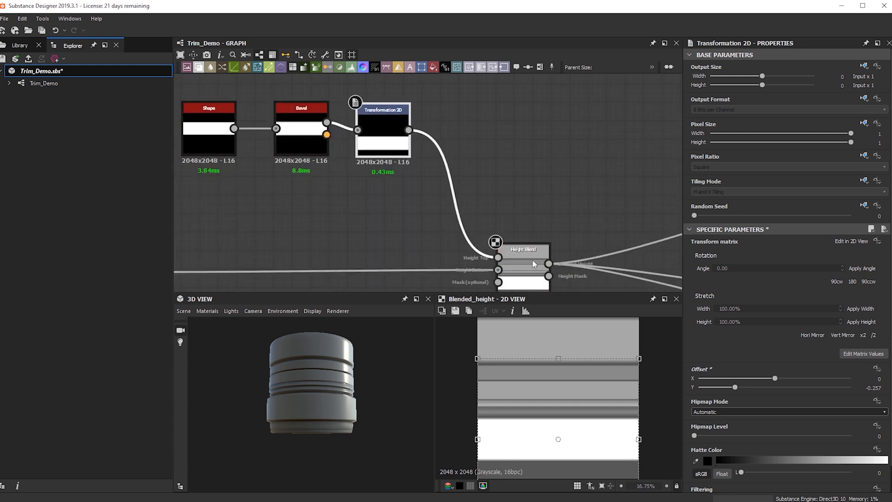
pyautogui.moveTo(553, 170); pyautogui.dragTo(548, 98, button='middle')
pyautogui.scroll(2, 572, 430)
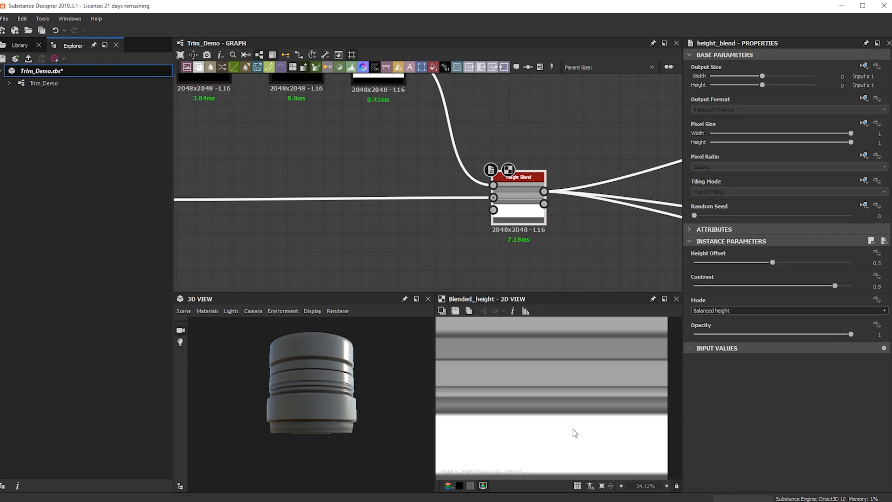
pyautogui.moveTo(573, 432); pyautogui.dragTo(569, 388, button='middle')
pyautogui.scroll(-2, 507, 225)
pyautogui.moveTo(741, 262); pyautogui.dragTo(739, 262)
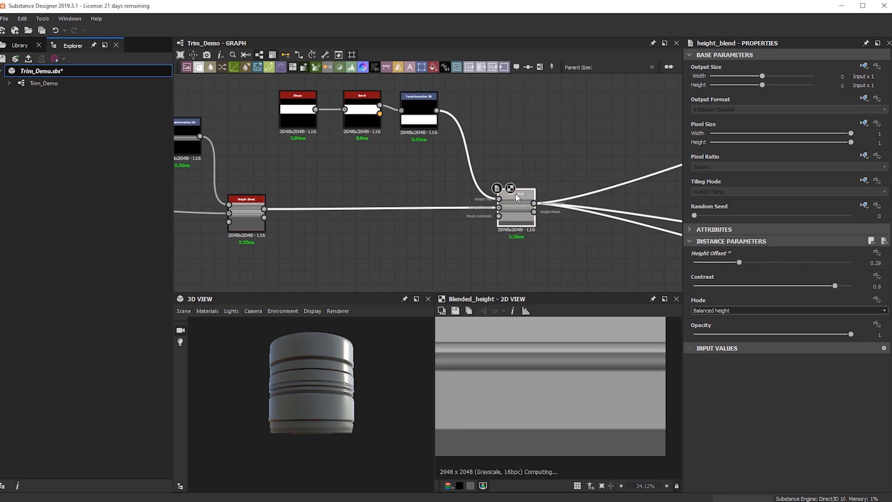
# Widen the lowest band by setting its Shape's Y size to 0.3.
pyautogui.click(297, 115)
pyautogui.scroll(3, 312, 434)
pyautogui.moveTo(378, 436); pyautogui.dragTo(318, 401)
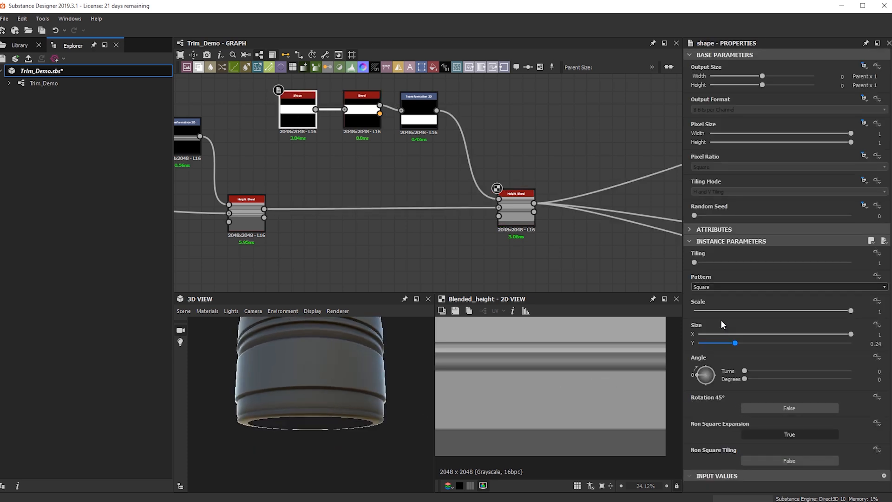
pyautogui.moveTo(738, 344); pyautogui.dragTo(744, 344)
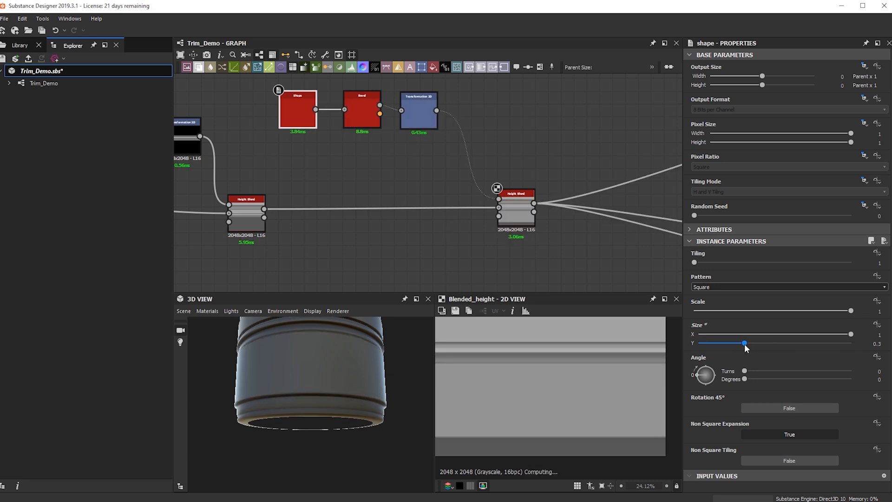
# Shift the lowest band down to the sheet's edge with a Y offset of about -0.3399.
pyautogui.moveTo(273, 382); pyautogui.dragTo(403, 398)
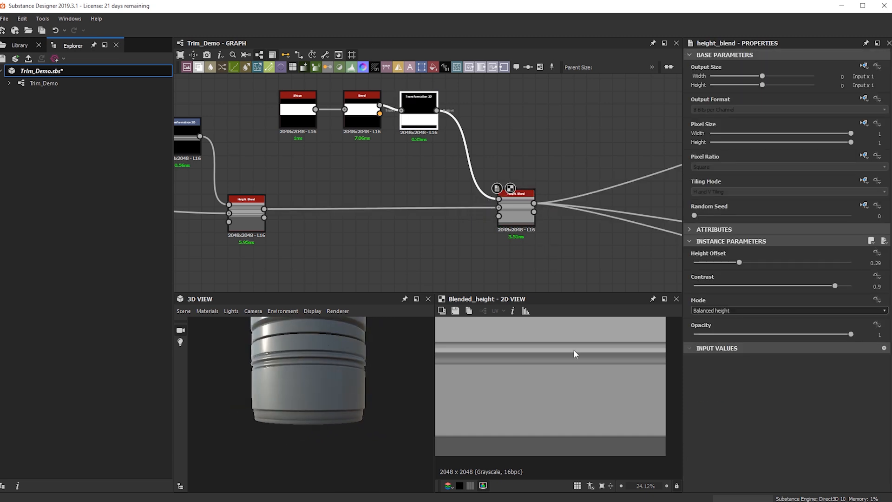
pyautogui.scroll(-1, 582, 402)
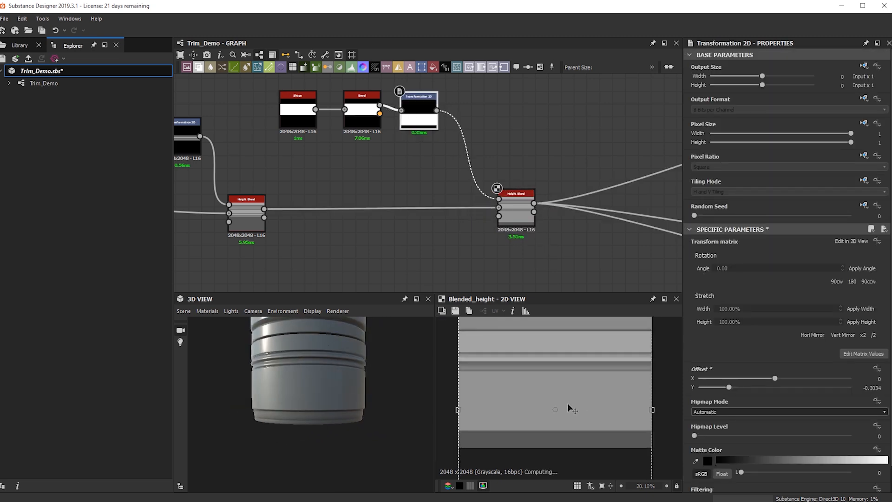
pyautogui.moveTo(568, 407); pyautogui.dragTo(568, 409)
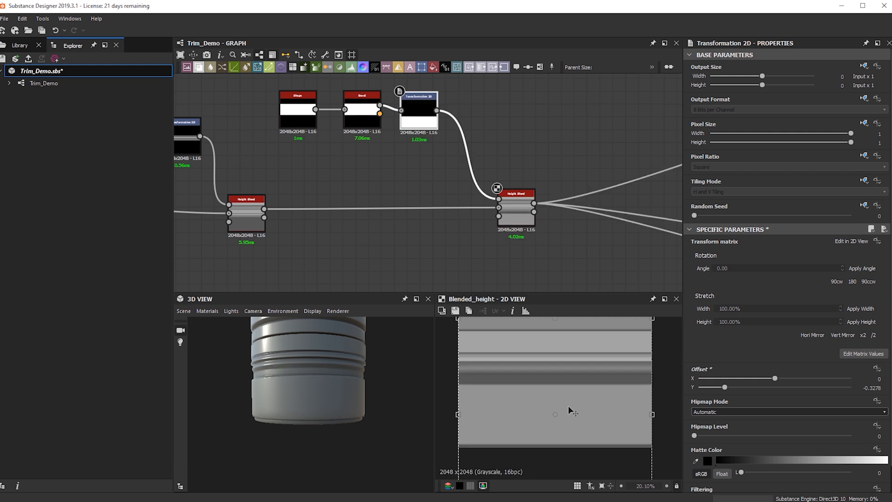
# Switch the 3D preview mesh to a plane and inspect the trim's relief from several angles.
pyautogui.moveTo(346, 405); pyautogui.dragTo(297, 359)
pyautogui.click(185, 312)
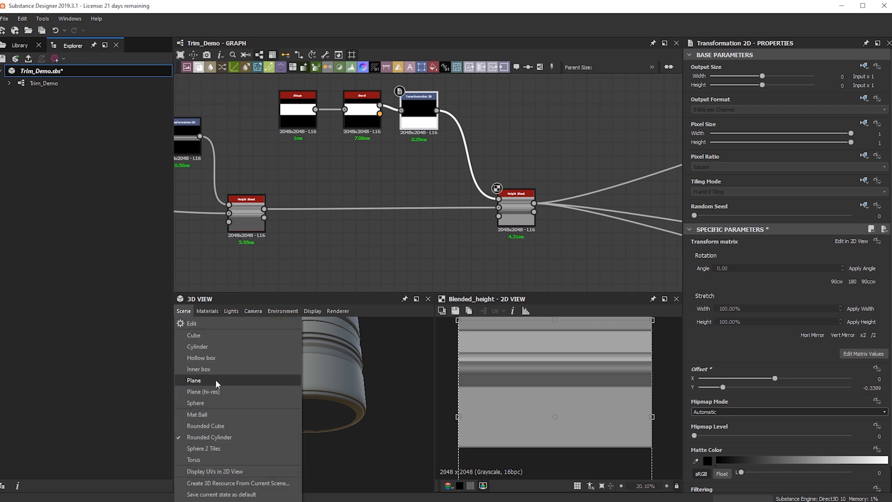
pyautogui.click(312, 404)
pyautogui.moveTo(311, 404); pyautogui.dragTo(282, 407)
pyautogui.click(177, 303)
pyautogui.moveTo(259, 375); pyautogui.dragTo(316, 442)
pyautogui.scroll(3, 316, 441)
pyautogui.moveTo(316, 441); pyautogui.dragTo(330, 401, button='middle')
pyautogui.moveTo(330, 400); pyautogui.dragTo(331, 425)
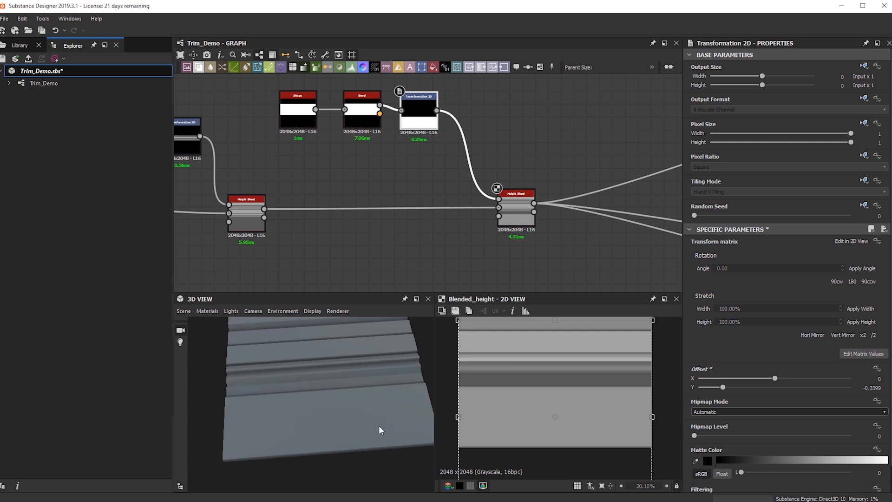
pyautogui.moveTo(416, 418); pyautogui.dragTo(348, 353)
pyautogui.scroll(-6, 347, 241)
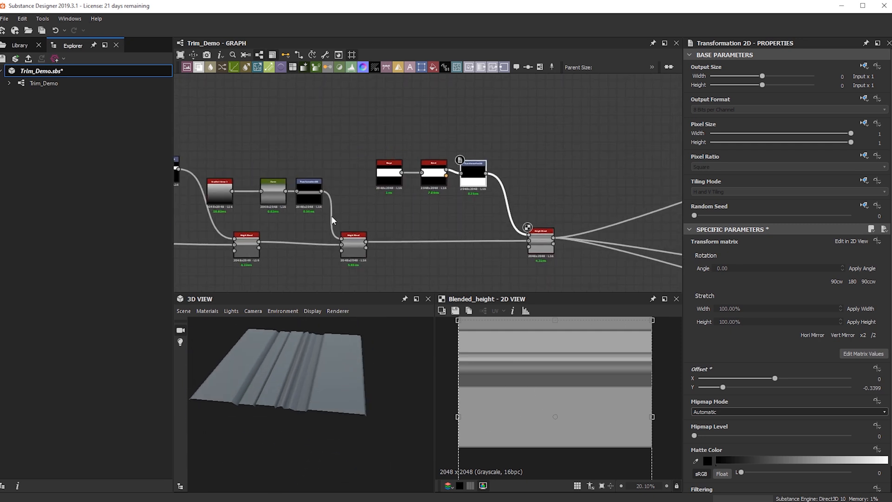
pyautogui.scroll(5, 486, 177)
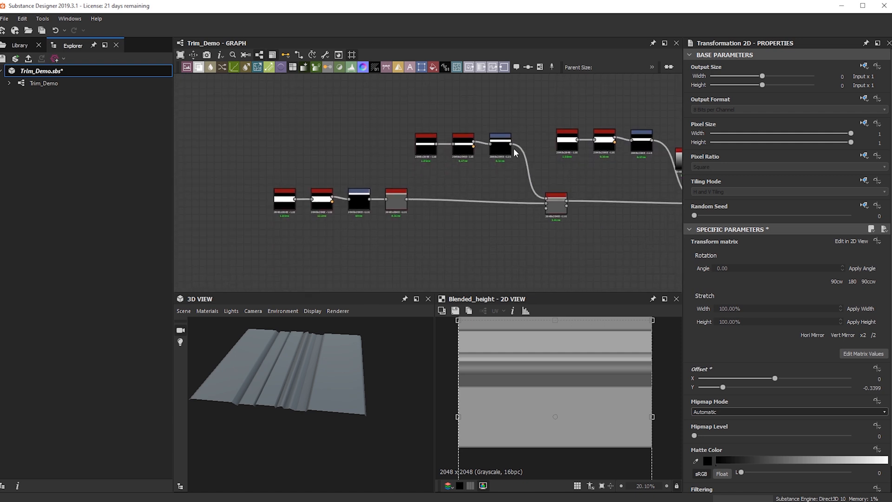
pyautogui.moveTo(524, 153); pyautogui.dragTo(525, 148)
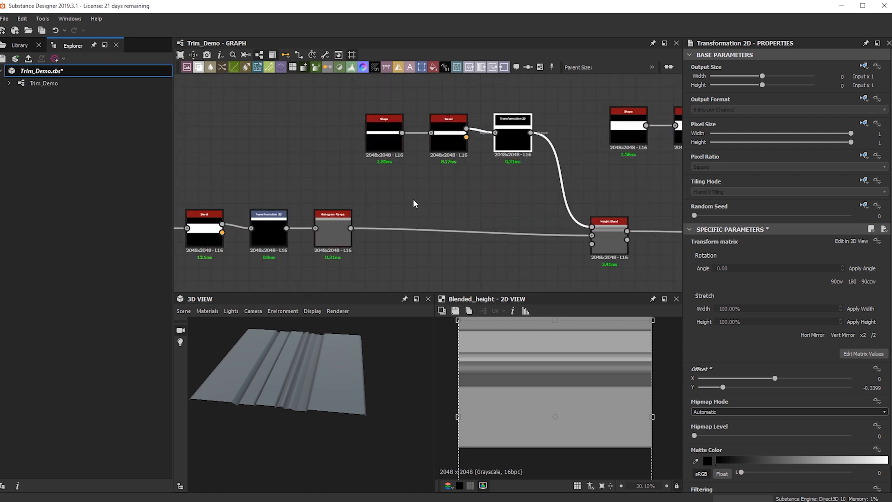
pyautogui.scroll(1, 181, 260)
pyautogui.moveTo(181, 260); pyautogui.dragTo(456, 206, button='middle')
pyautogui.moveTo(441, 188); pyautogui.dragTo(420, 186)
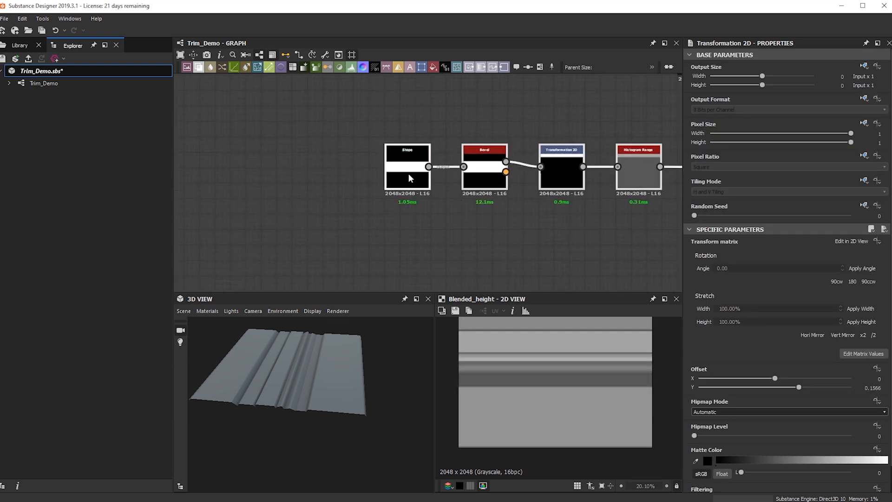
pyautogui.moveTo(409, 176); pyautogui.dragTo(250, 189, button='middle')
pyautogui.moveTo(554, 135); pyautogui.dragTo(422, 176, button='middle')
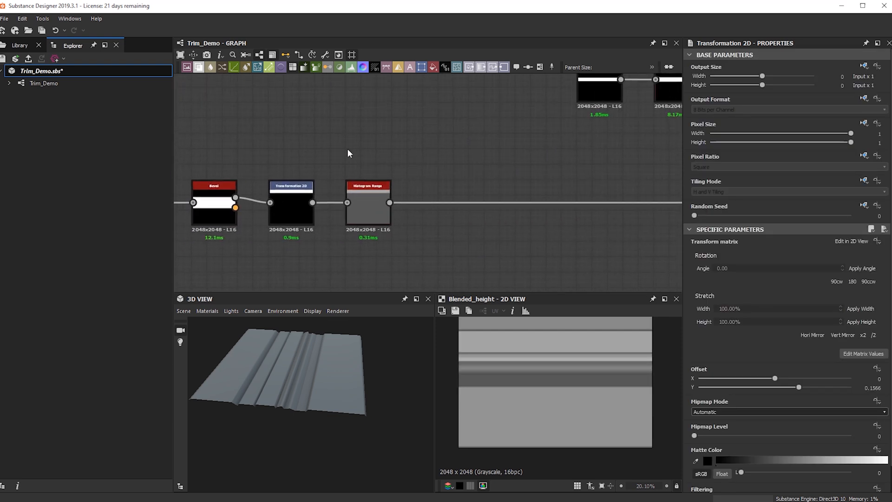
pyautogui.hotkey('ctrl', 'd')
pyautogui.moveTo(449, 182); pyautogui.dragTo(315, 148)
pyautogui.moveTo(486, 170); pyautogui.dragTo(484, 162)
pyautogui.click(428, 167)
pyautogui.press('Delete')
# Duplicate the first chain's Shape and Bevel and place the copies directly above the originals.
pyautogui.moveTo(199, 162); pyautogui.dragTo(273, 170, button='middle')
pyautogui.moveTo(260, 158); pyautogui.dragTo(384, 224)
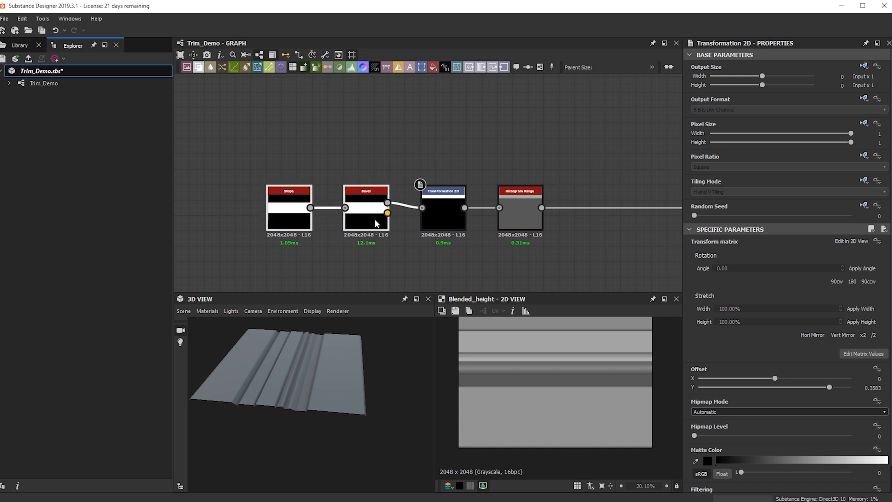
pyautogui.hotkey('ctrl', 'd')
pyautogui.moveTo(382, 183); pyautogui.dragTo(283, 132)
# Add a Transformation 2D fed by the copied Bevel and set the copied Shape's Y size to 0.14.
pyautogui.click(456, 139)
pyautogui.press('space')
pyautogui.write('tr')
pyautogui.click(483, 160)
pyautogui.moveTo(387, 126); pyautogui.dragTo(441, 137)
pyautogui.scroll(-5, 543, 370)
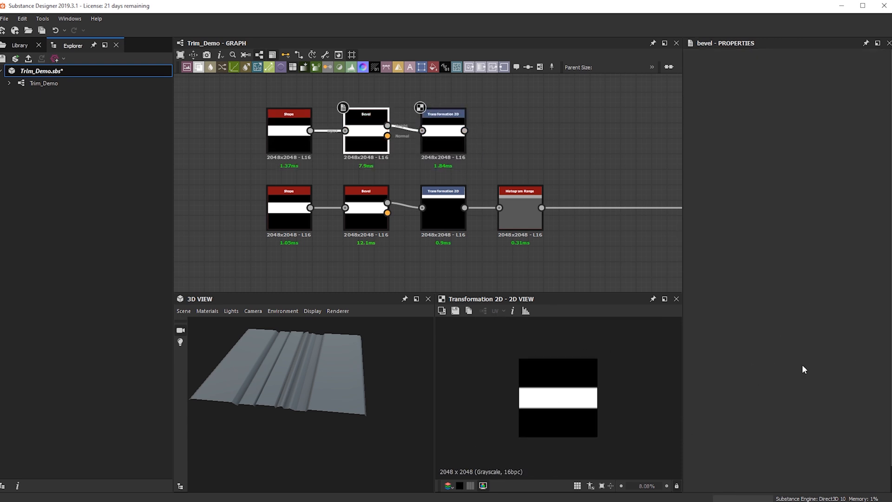
pyautogui.moveTo(734, 343); pyautogui.dragTo(720, 344)
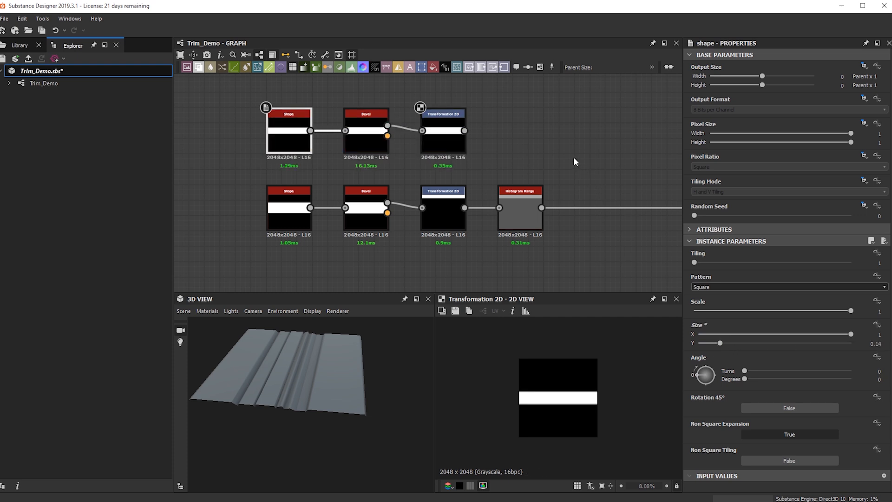
# Add a Blend node with the first chain's Transformation 2D as background and the new Transformation 2D as foreground.
pyautogui.moveTo(539, 171); pyautogui.dragTo(488, 173, button='middle')
pyautogui.press('space')
pyautogui.write('blend')
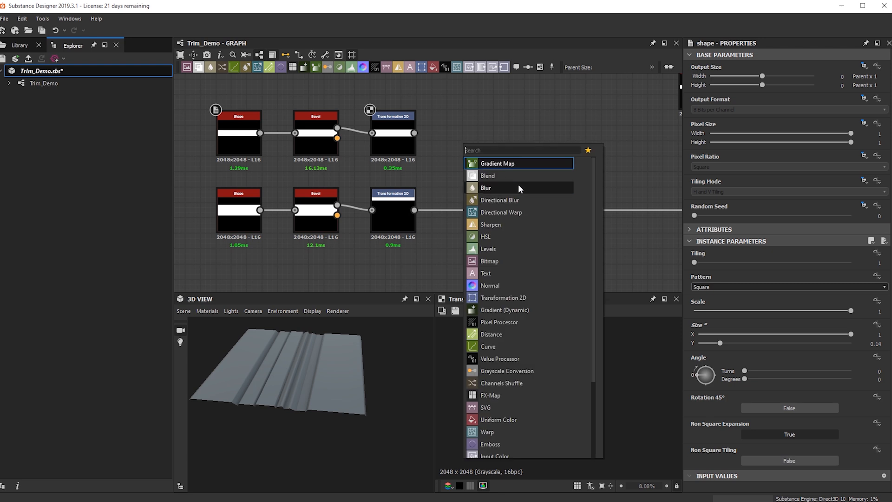
pyautogui.click(505, 166)
pyautogui.moveTo(415, 210); pyautogui.dragTo(449, 148)
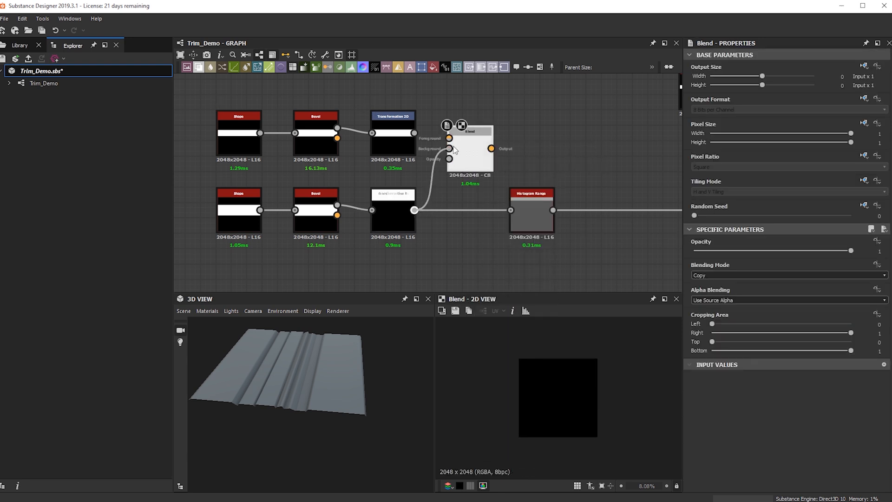
# Set the Blend to Subtract mode with an opacity of 0.62.
pyautogui.click(741, 275)
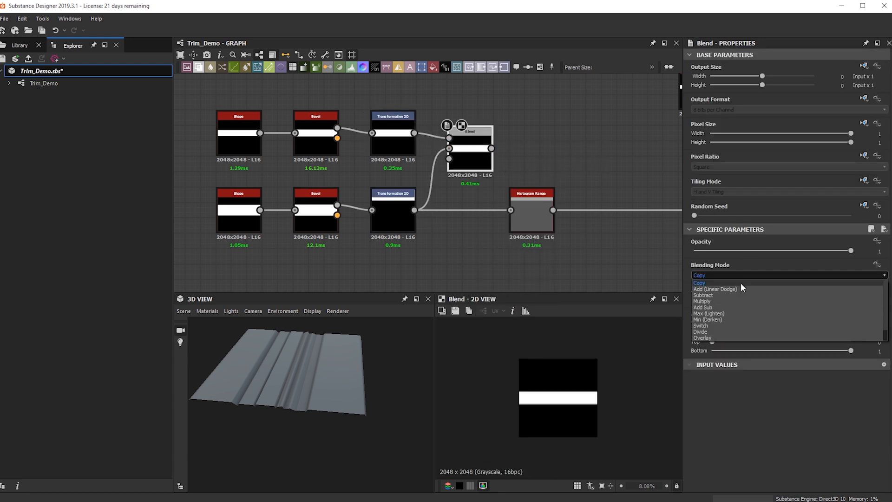
pyautogui.click(740, 294)
pyautogui.moveTo(777, 249); pyautogui.dragTo(791, 249)
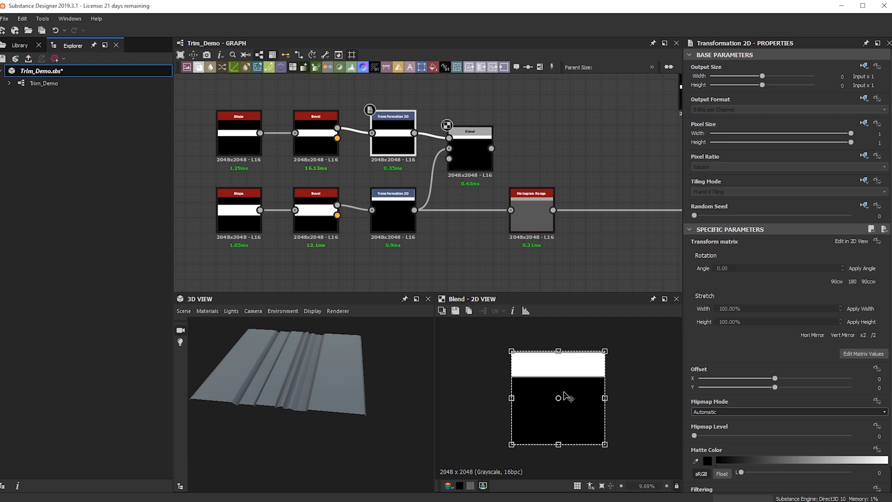
# Move the subtracting band up into the middle of the top band at a Y offset of about 0.3578.
pyautogui.click(475, 158)
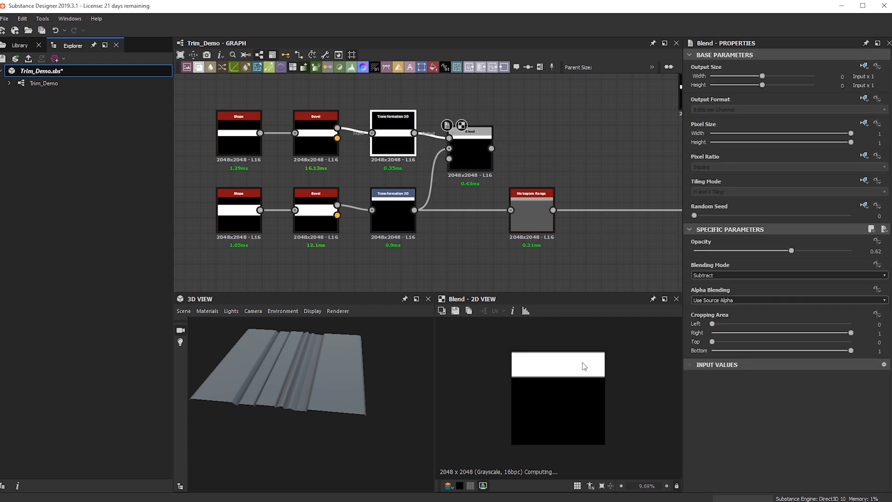
pyautogui.moveTo(575, 406); pyautogui.dragTo(573, 351)
pyautogui.scroll(3, 572, 350)
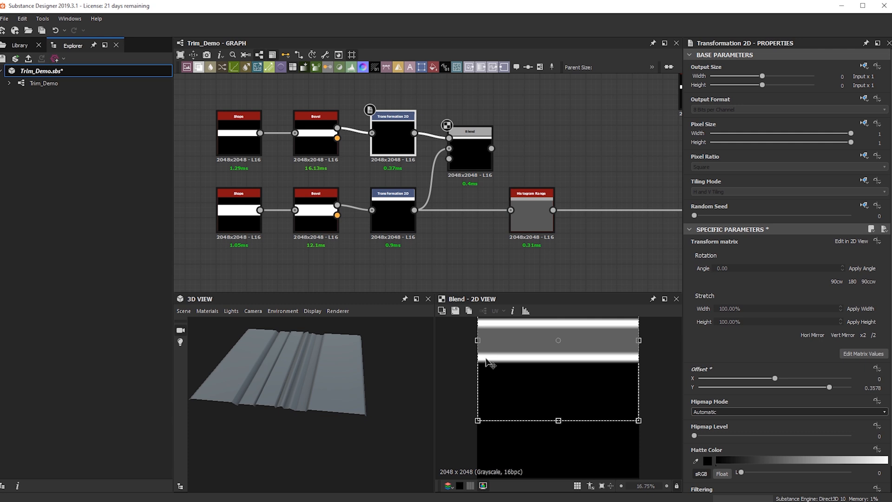
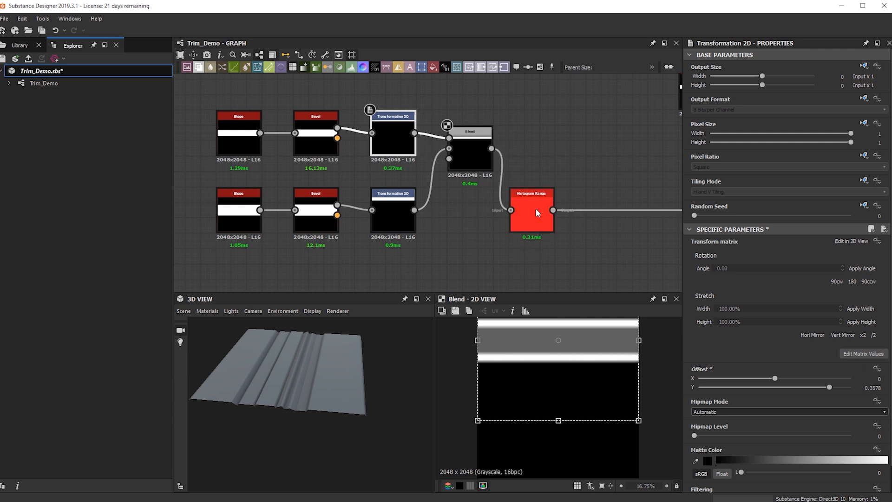
# Route the Blend's output into the Histogram Range and line the Blend up between the first chain's Transformation 2D and that node.
pyautogui.moveTo(354, 353); pyautogui.dragTo(246, 451)
pyautogui.moveTo(317, 416); pyautogui.dragTo(316, 314)
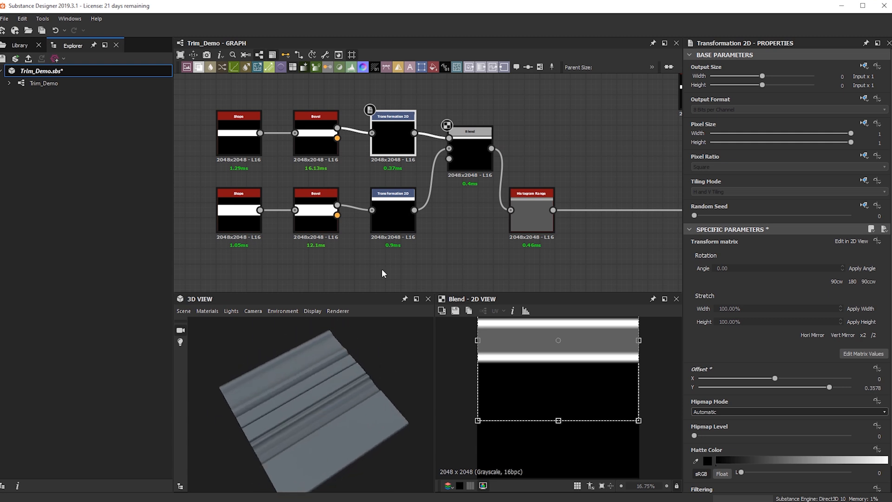
pyautogui.moveTo(470, 155); pyautogui.dragTo(464, 225)
# Examine the grooved trim on the plane preview and review the node chains across the whole graph.
pyautogui.scroll(-4, 528, 235)
pyautogui.moveTo(340, 403); pyautogui.dragTo(296, 410)
pyautogui.moveTo(419, 255); pyautogui.dragTo(220, 240, button='middle')
pyautogui.moveTo(302, 454); pyautogui.dragTo(300, 386)
pyautogui.moveTo(288, 454); pyautogui.dragTo(338, 380)
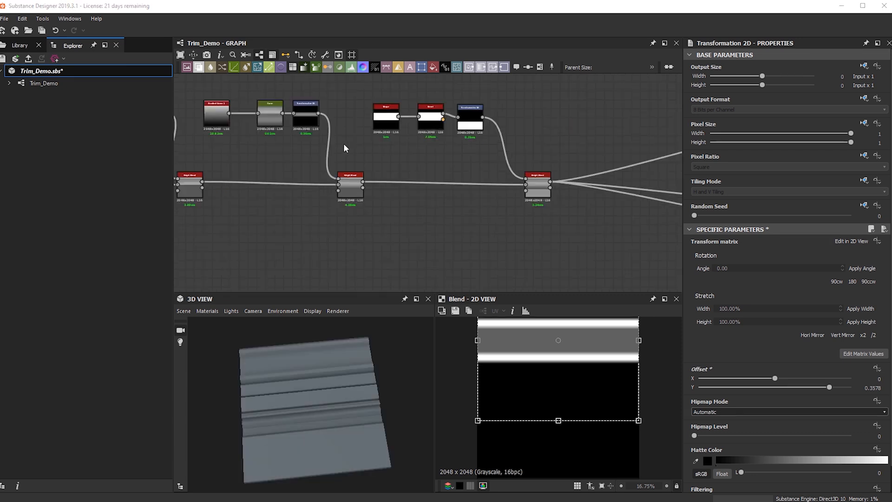
pyautogui.moveTo(502, 143); pyautogui.dragTo(669, 133, button='middle')
pyautogui.moveTo(405, 199); pyautogui.dragTo(520, 197, button='middle')
pyautogui.scroll(-3, 528, 201)
pyautogui.scroll(3, 380, 190)
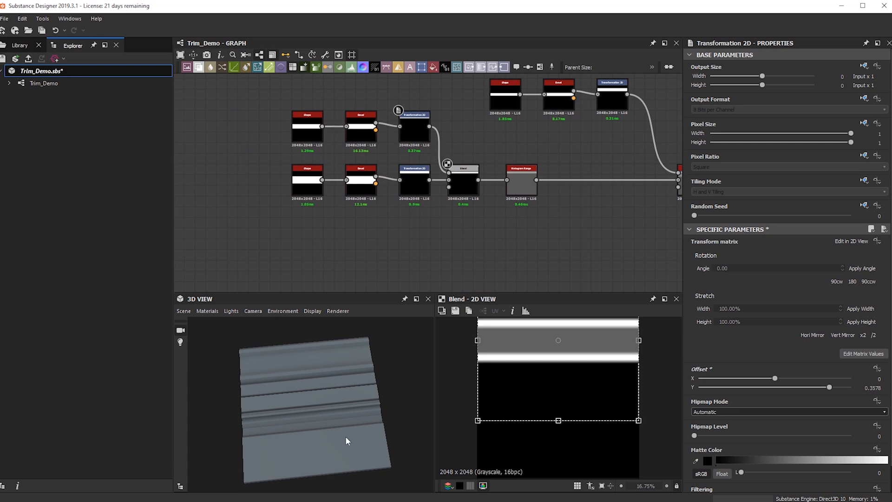
# Add a Tile Generator node in the empty area above the first Shape, Bevel and Transformation 2D chains.
pyautogui.moveTo(300, 433); pyautogui.dragTo(302, 380)
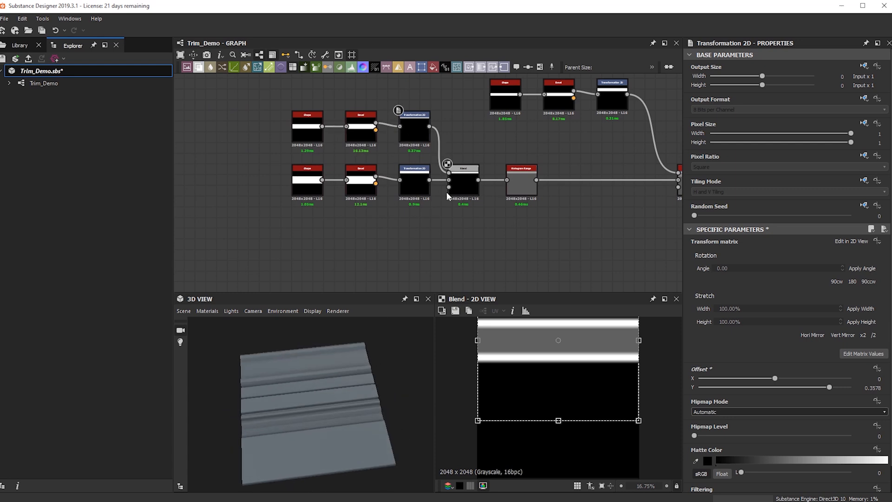
pyautogui.moveTo(332, 433); pyautogui.dragTo(296, 453)
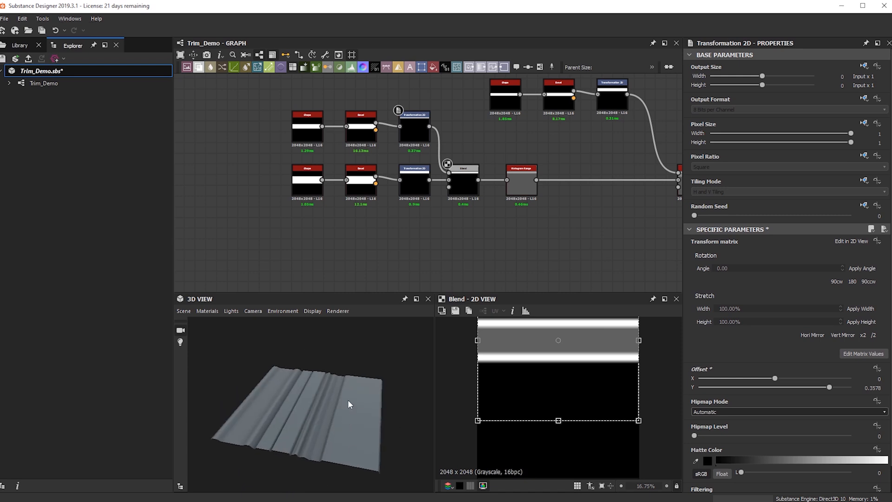
pyautogui.scroll(-1, 462, 199)
pyautogui.moveTo(442, 204); pyautogui.dragTo(364, 196, button='middle')
pyautogui.moveTo(239, 101); pyautogui.dragTo(283, 131, button='middle')
pyautogui.moveTo(287, 89); pyautogui.dragTo(312, 141, button='middle')
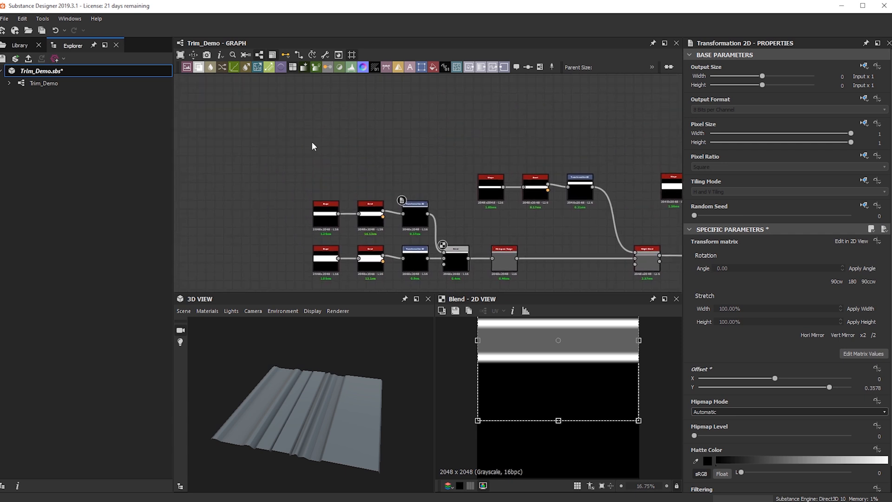
pyautogui.press('space')
pyautogui.write('tile')
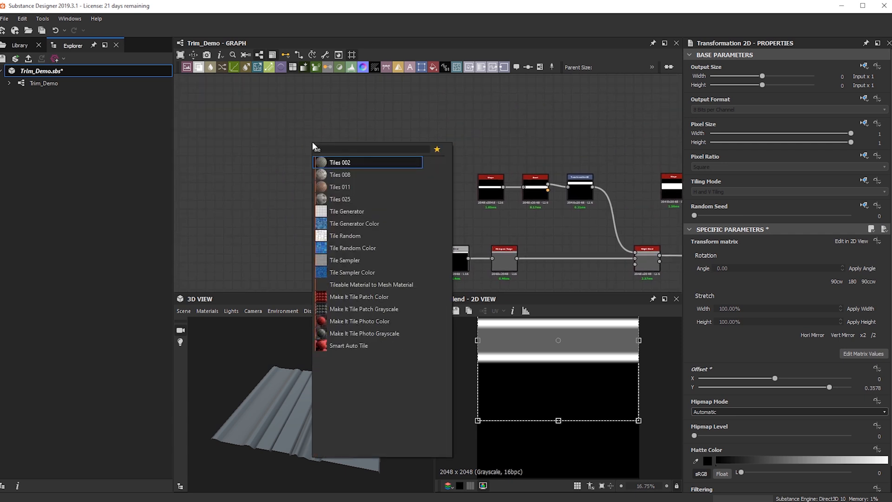
pyautogui.press('Down')
pyautogui.press('Down')
pyautogui.press('Down')
pyautogui.press('Down')
pyautogui.press('Down')
pyautogui.press('Down')
pyautogui.press('Up')
pyautogui.press('Up')
pyautogui.press('Return')
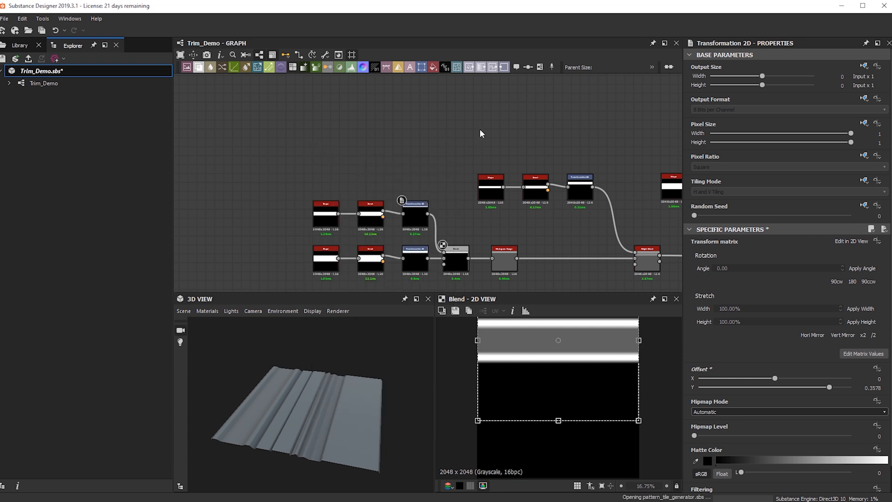
pyautogui.scroll(1, 399, 128)
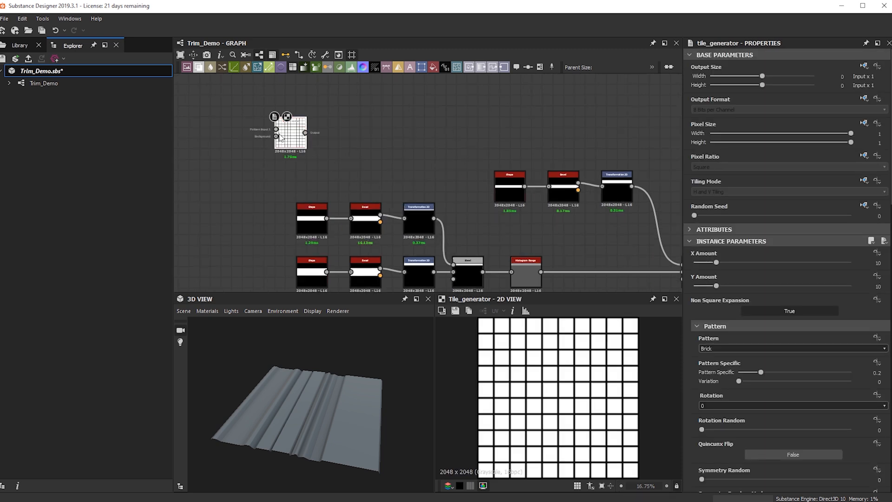
pyautogui.moveTo(348, 162); pyautogui.dragTo(349, 162)
pyautogui.moveTo(286, 143); pyautogui.dragTo(377, 176)
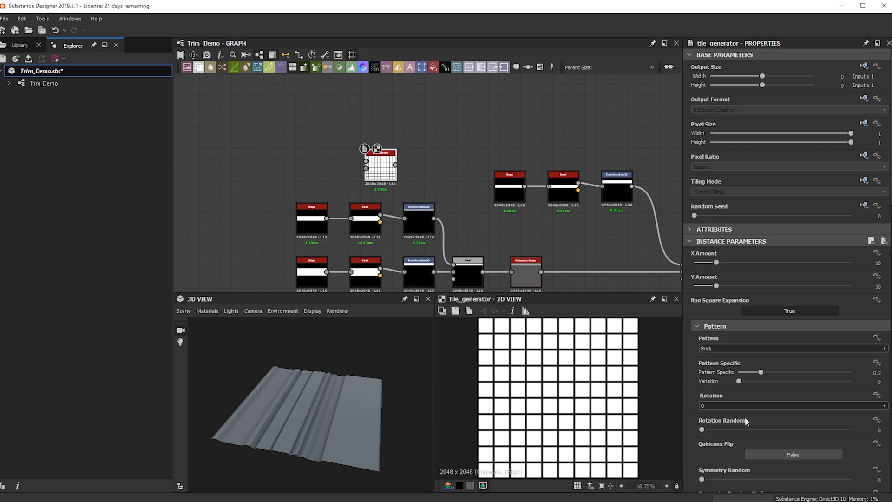
# Set the Tile Generator's X Amount to 4 and its Offset Random to 0.95.
pyautogui.moveTo(713, 265); pyautogui.dragTo(709, 265)
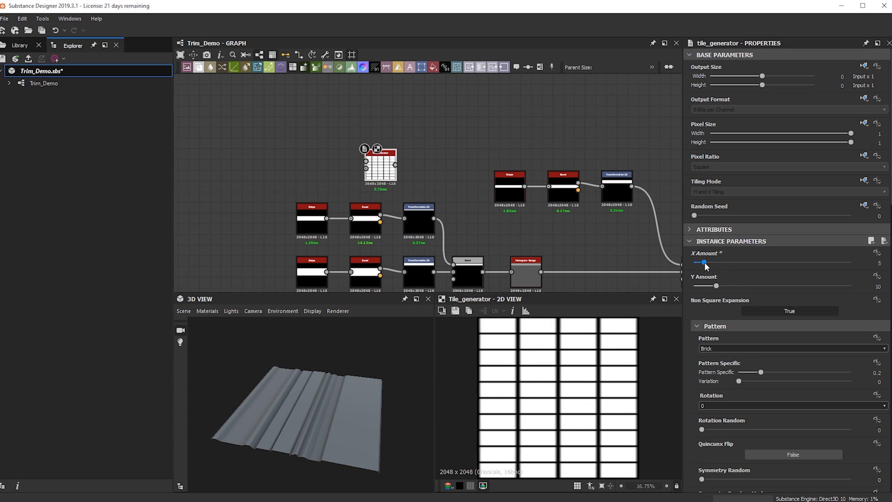
pyautogui.moveTo(705, 265); pyautogui.dragTo(702, 265)
pyautogui.scroll(-15, 778, 386)
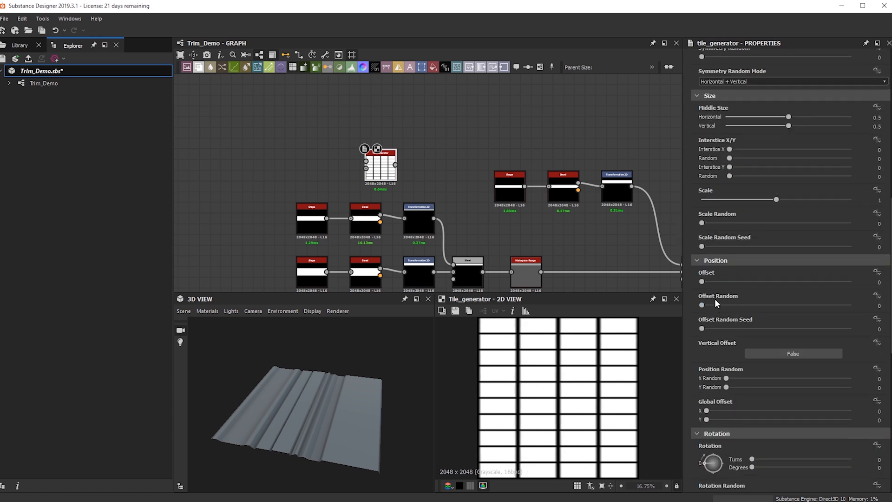
pyautogui.moveTo(803, 305); pyautogui.dragTo(842, 311)
# Set the Tile Generator's Luminance Random to 0.37 and shift the node aside to free space after it.
pyautogui.scroll(-8, 843, 311)
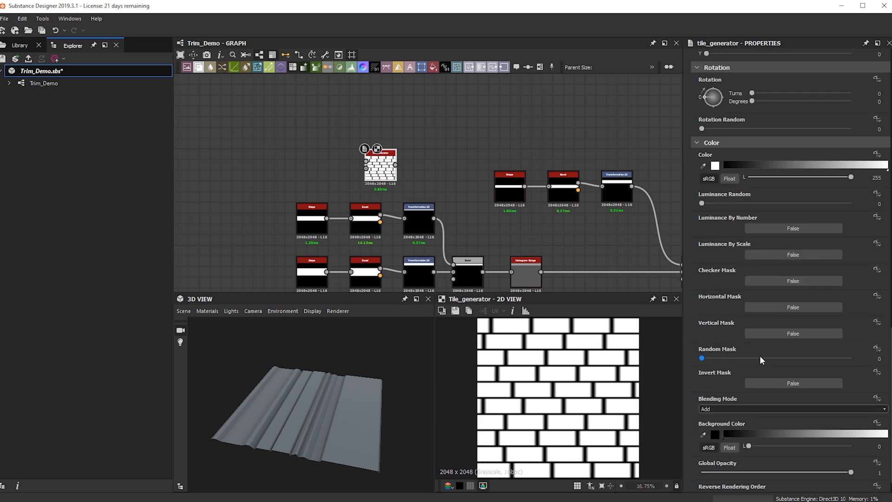
pyautogui.moveTo(714, 205); pyautogui.dragTo(771, 209)
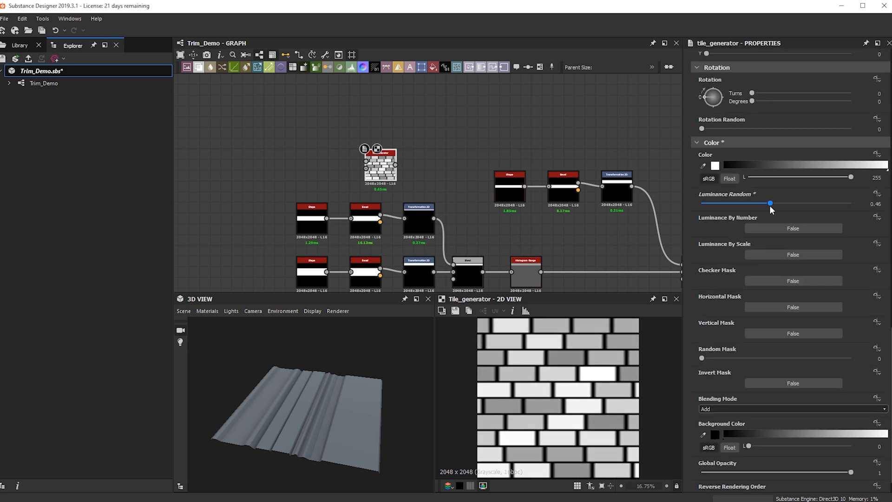
pyautogui.scroll(3, 757, 212)
pyautogui.moveTo(379, 170); pyautogui.dragTo(343, 170)
pyautogui.press('space')
pyautogui.press('Escape')
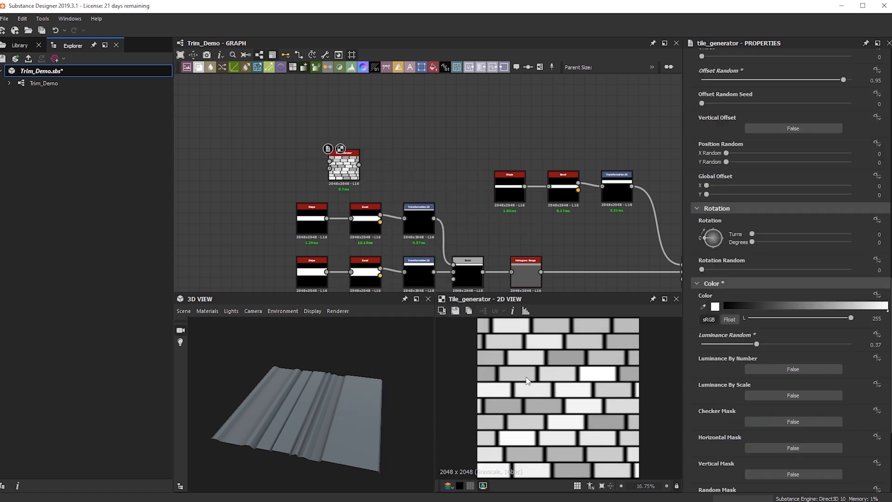
# Change the Tile Generator's pattern to Square.
pyautogui.scroll(5, 559, 354)
pyautogui.scroll(6, 822, 290)
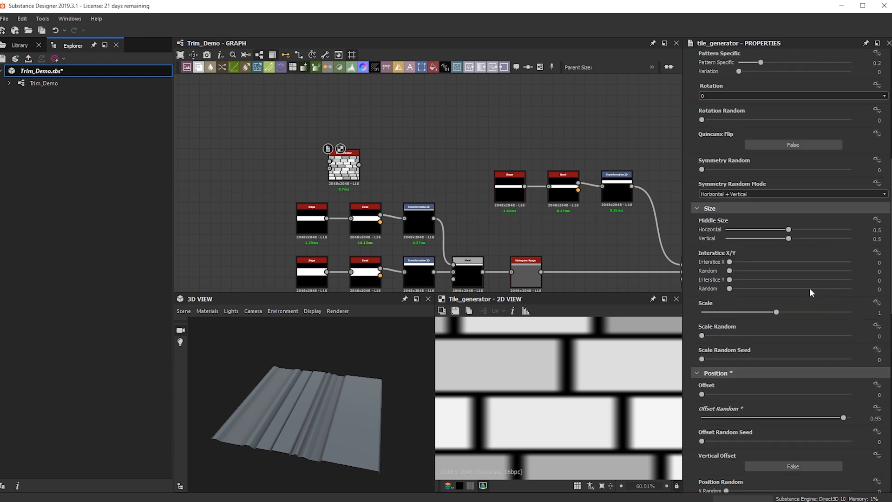
pyautogui.scroll(4, 747, 249)
pyautogui.scroll(2, 726, 176)
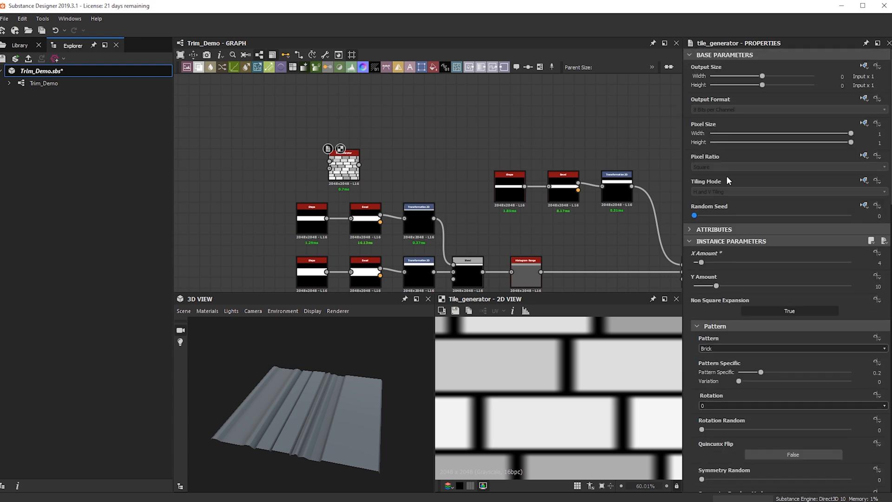
pyautogui.scroll(-8, 735, 324)
pyautogui.scroll(3, 740, 365)
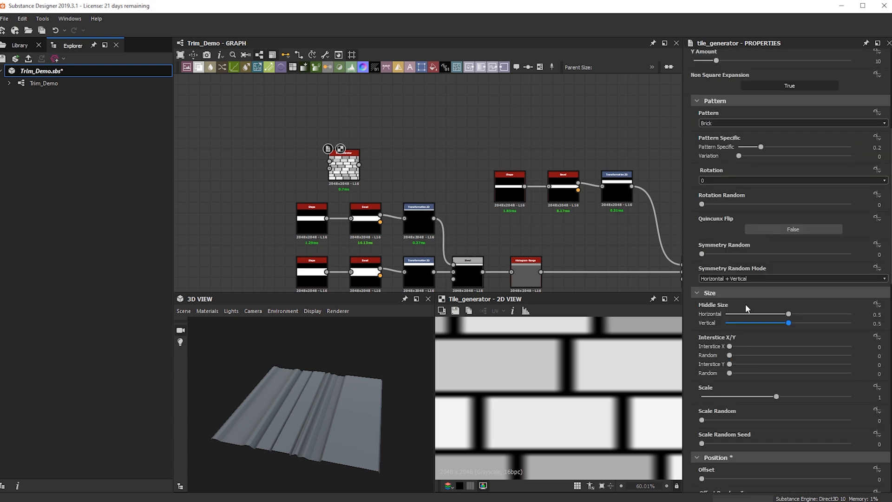
pyautogui.click(751, 122)
pyautogui.click(749, 136)
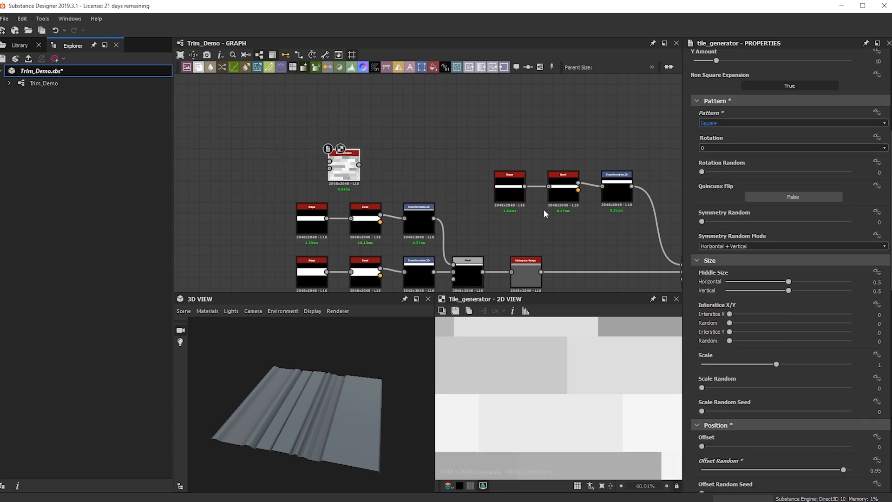
# Reduce the tile scale to 0.96 to open thin gaps between the bricks.
pyautogui.scroll(-3, 768, 378)
pyautogui.moveTo(775, 224); pyautogui.dragTo(772, 225)
pyautogui.scroll(-5, 545, 405)
pyautogui.press('space')
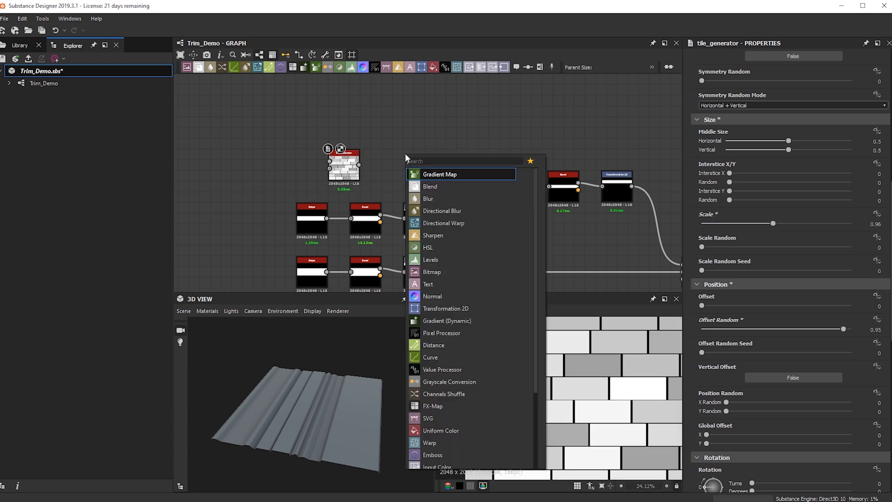
pyautogui.press('Escape')
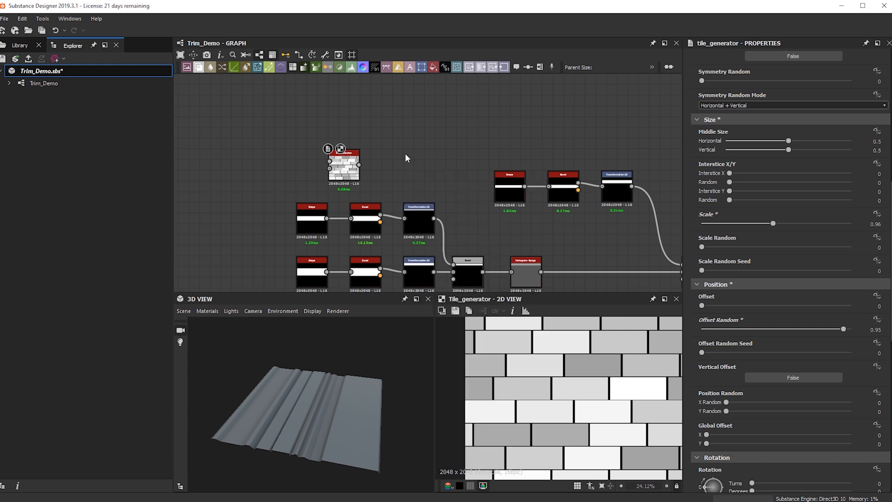
# Add a Blur HQ Grayscale node fed by the Tile Generator and line it up beside that node.
pyautogui.press('space')
pyautogui.write('blur')
pyautogui.press('Down')
pyautogui.press('Down')
pyautogui.press('Down')
pyautogui.press('Down')
pyautogui.press('Down')
pyautogui.press('Down')
pyautogui.press('Up')
pyautogui.press('Up')
pyautogui.press('Up')
pyautogui.press('Up')
pyautogui.press('Return')
pyautogui.scroll(3, 376, 178)
pyautogui.moveTo(424, 139); pyautogui.dragTo(412, 165)
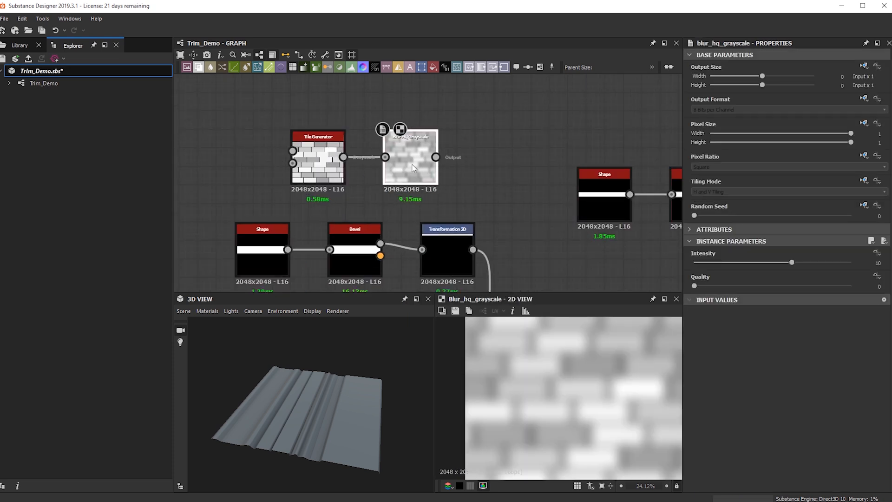
# Set the Blur HQ Grayscale's quality to 1 and its intensity to 0.43.
pyautogui.moveTo(694, 286); pyautogui.dragTo(848, 285)
pyautogui.moveTo(707, 260); pyautogui.dragTo(696, 261)
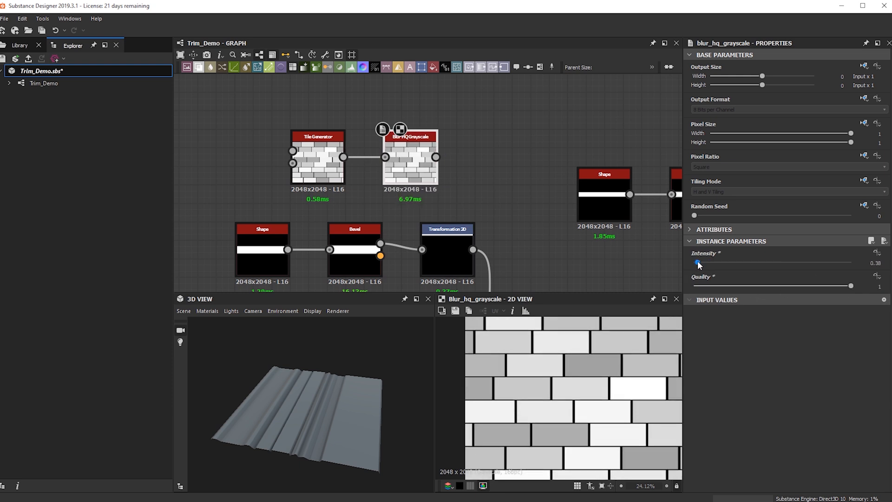
pyautogui.scroll(5, 559, 369)
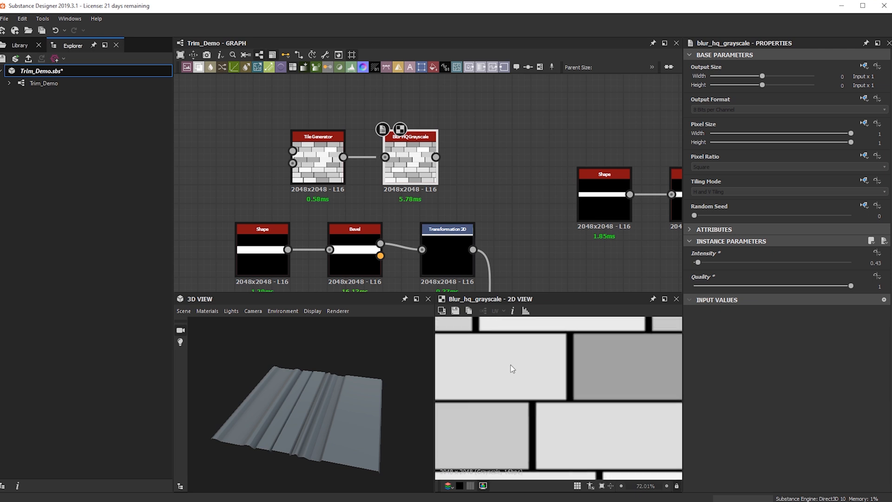
# Shift the first band's node chains and Histogram Range down, and place the Tile Generator and Blur HQ Grayscale pair just above them.
pyautogui.moveTo(422, 162); pyautogui.dragTo(403, 161)
pyautogui.click(450, 165)
pyautogui.scroll(-3, 434, 182)
pyautogui.moveTo(436, 175); pyautogui.dragTo(421, 108, button='middle')
pyautogui.scroll(-1, 465, 224)
pyautogui.moveTo(486, 261); pyautogui.dragTo(295, 177)
pyautogui.moveTo(520, 216); pyautogui.dragTo(483, 222)
pyautogui.moveTo(484, 235); pyautogui.dragTo(398, 227, button='middle')
pyautogui.moveTo(441, 278); pyautogui.dragTo(206, 168)
pyautogui.moveTo(206, 174); pyautogui.dragTo(206, 249)
pyautogui.moveTo(317, 120); pyautogui.dragTo(373, 204)
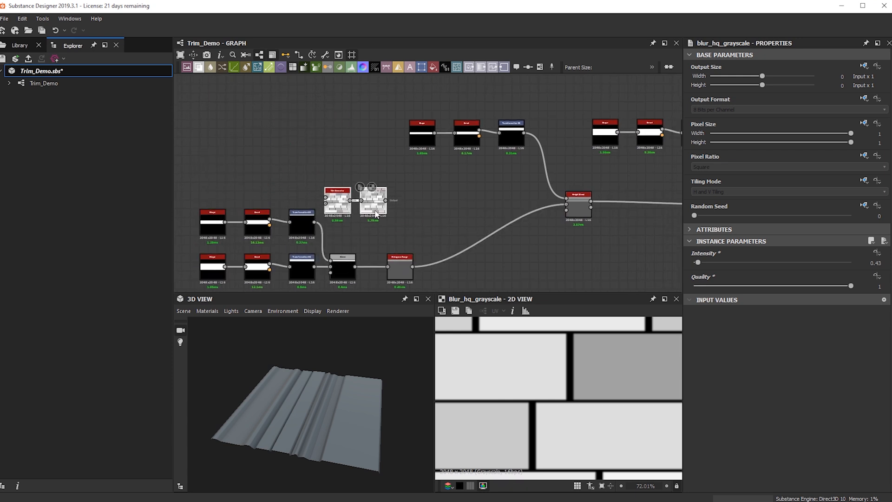
# Move the Tile Generator and Blur HQ Grayscale pair across the graph to just above the last Shape, Bevel and Transformation 2D chain.
pyautogui.moveTo(398, 243); pyautogui.dragTo(384, 235, button='middle')
pyautogui.moveTo(336, 400); pyautogui.dragTo(320, 442)
pyautogui.moveTo(311, 435); pyautogui.dragTo(261, 371, button='middle')
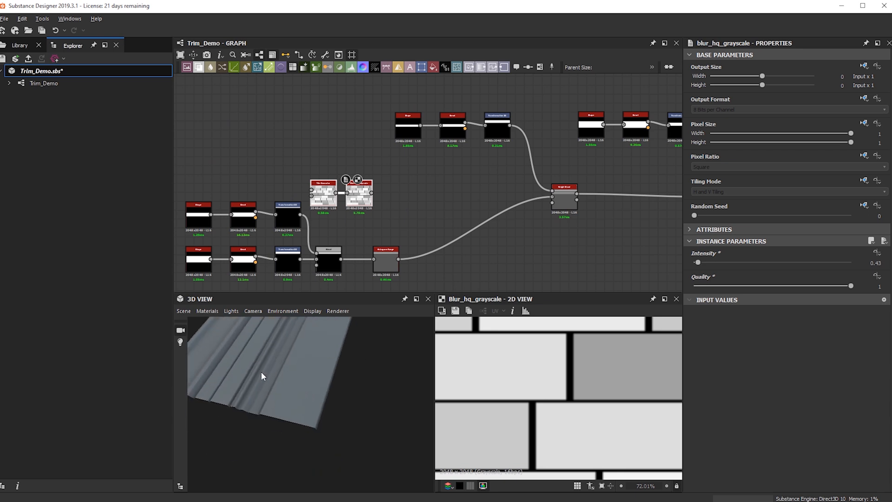
pyautogui.moveTo(260, 372); pyautogui.dragTo(359, 310)
pyautogui.scroll(-2, 592, 182)
pyautogui.moveTo(591, 182)
pyautogui.mouseDown(button='middle')
pyautogui.moveTo(566, 212)
pyautogui.moveTo(349, 197)
pyautogui.mouseUp(button='middle')
pyautogui.moveTo(529, 204)
pyautogui.mouseDown(button='middle')
pyautogui.moveTo(351, 194)
pyautogui.moveTo(512, 215)
pyautogui.mouseUp(button='middle')
pyautogui.scroll(4, 350, 194)
pyautogui.scroll(1, 350, 194)
pyautogui.scroll(-4, 349, 167)
pyautogui.moveTo(347, 175); pyautogui.dragTo(576, 167, button='middle')
pyautogui.moveTo(288, 203); pyautogui.dragTo(515, 194, button='middle')
pyautogui.moveTo(251, 149); pyautogui.dragTo(395, 147, button='middle')
pyautogui.moveTo(421, 182); pyautogui.dragTo(593, 197)
pyautogui.moveTo(593, 197); pyautogui.dragTo(272, 216, button='middle')
pyautogui.moveTo(271, 216); pyautogui.dragTo(592, 183)
pyautogui.moveTo(593, 183); pyautogui.dragTo(439, 187, button='middle')
pyautogui.moveTo(439, 186); pyautogui.dragTo(468, 120)
pyautogui.scroll(-2, 553, 142)
pyautogui.moveTo(334, 200); pyautogui.dragTo(449, 189, button='middle')
pyautogui.moveTo(206, 124); pyautogui.dragTo(393, 148)
pyautogui.moveTo(545, 154); pyautogui.dragTo(219, 173, button='middle')
pyautogui.moveTo(501, 139); pyautogui.dragTo(346, 154, button='middle')
pyautogui.scroll(3, 345, 155)
pyautogui.scroll(-1, 314, 184)
pyautogui.moveTo(314, 184); pyautogui.dragTo(398, 198, button='middle')
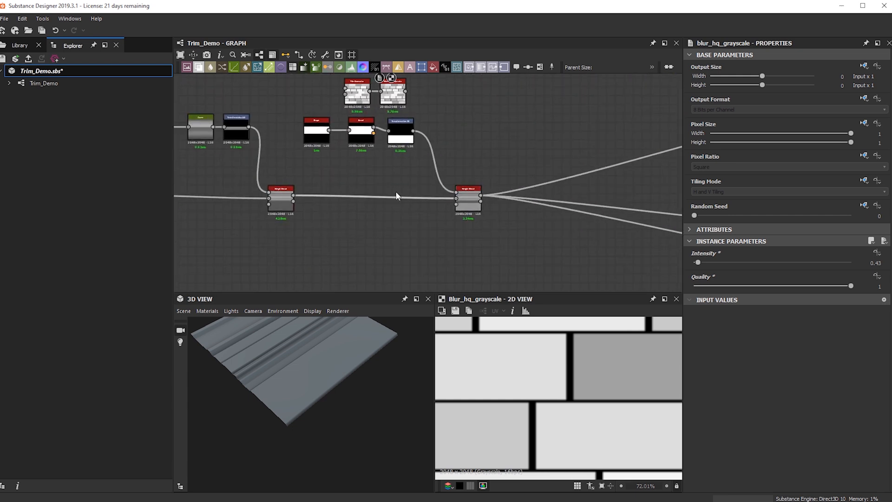
# Add a Blend node and place it just above the last Height Blend.
pyautogui.press('space')
pyautogui.write('blend')
pyautogui.press('Return')
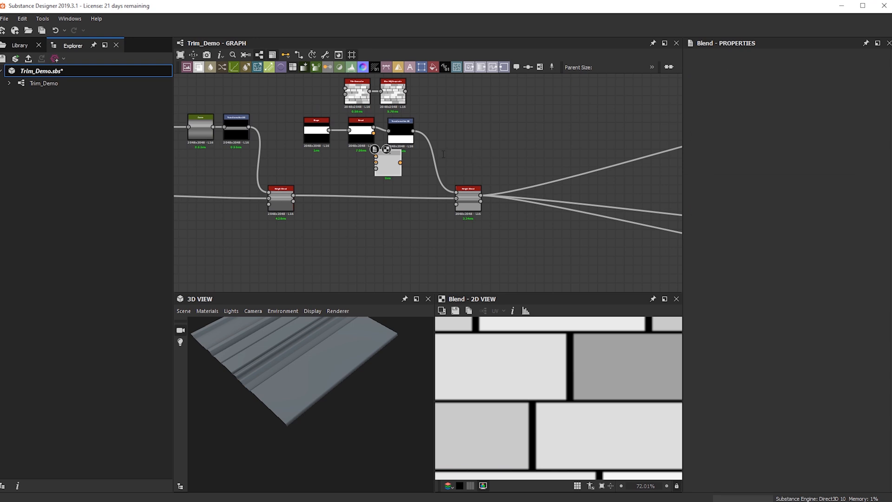
pyautogui.moveTo(386, 166); pyautogui.dragTo(479, 156)
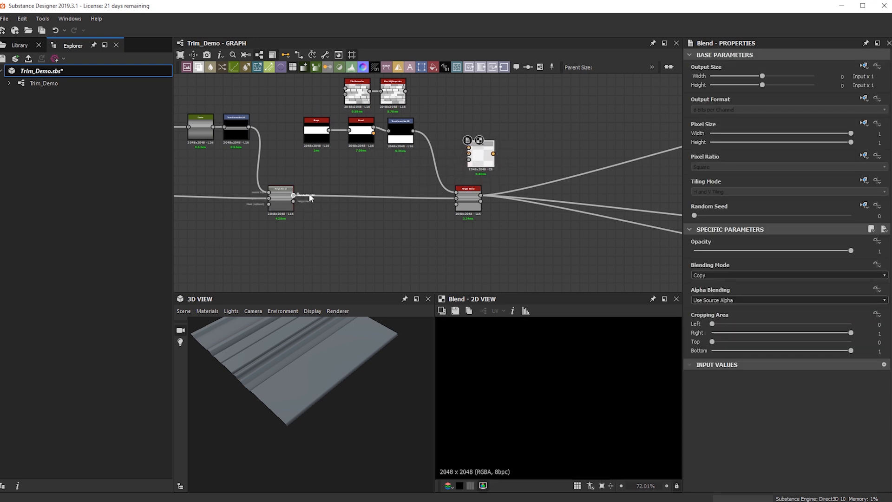
# Feed the Blend with the blurred tiles as foreground, the preceding Height Blend as background and the last Transformation 2D as opacity mask, and preview it.
pyautogui.scroll(2, 456, 132)
pyautogui.moveTo(387, 74); pyautogui.dragTo(495, 157)
pyautogui.moveTo(395, 130); pyautogui.dragTo(474, 164)
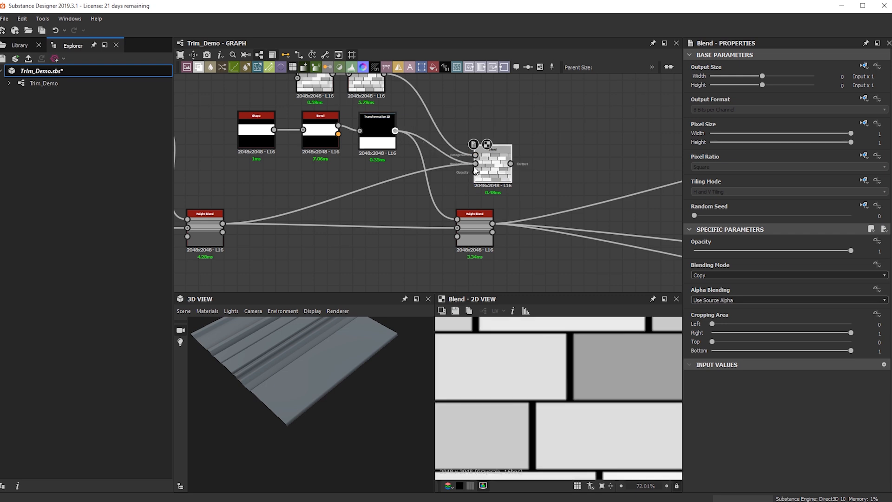
pyautogui.doubleClick(491, 163)
pyautogui.scroll(-12, 543, 454)
pyautogui.scroll(5, 550, 421)
pyautogui.moveTo(551, 419); pyautogui.dragTo(549, 366, button='middle')
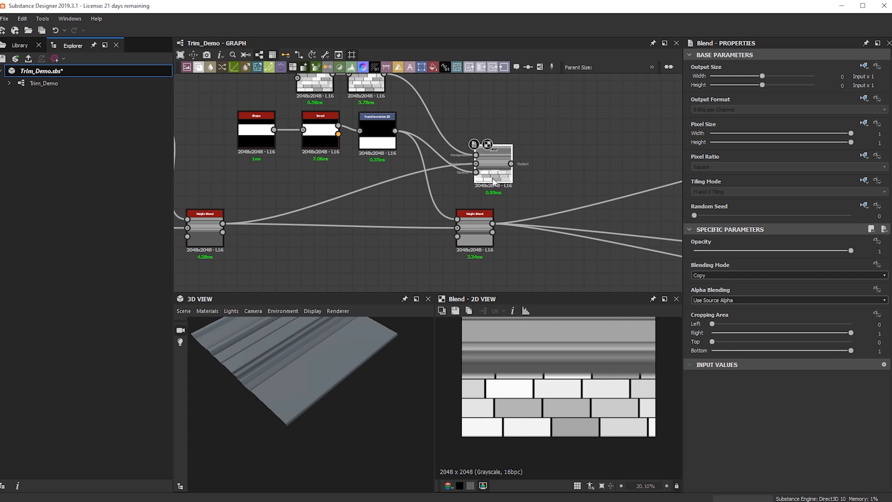
# Transfer the last Height Blend's outgoing connections to the Blend and inspect the bricks on the 3D plane.
pyautogui.moveTo(493, 182); pyautogui.dragTo(471, 139)
pyautogui.keyDown('shift'); pyautogui.moveTo(493, 224); pyautogui.dragTo(486, 125); pyautogui.keyUp('shift')
pyautogui.moveTo(303, 402); pyautogui.dragTo(361, 375)
pyautogui.scroll(5, 335, 377)
# Delete the disconnected last Height Blend and put the Blend in its place.
pyautogui.click(481, 234)
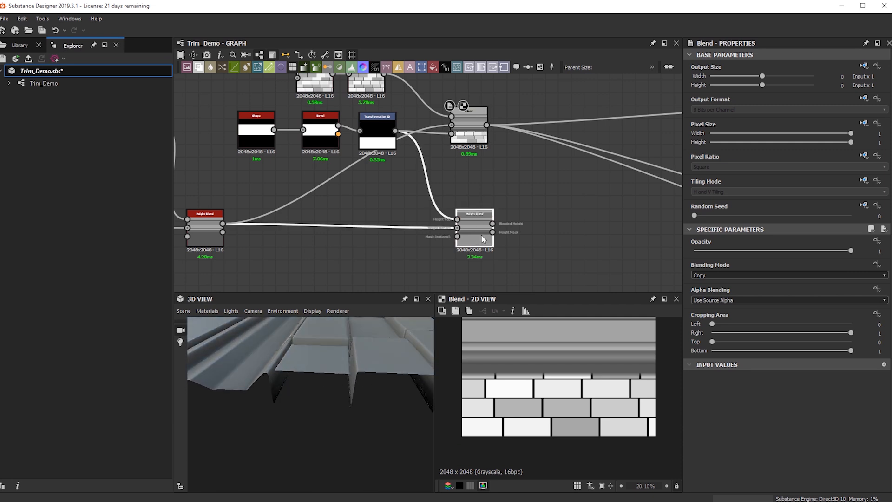
pyautogui.press('Delete')
pyautogui.moveTo(472, 143); pyautogui.dragTo(489, 216)
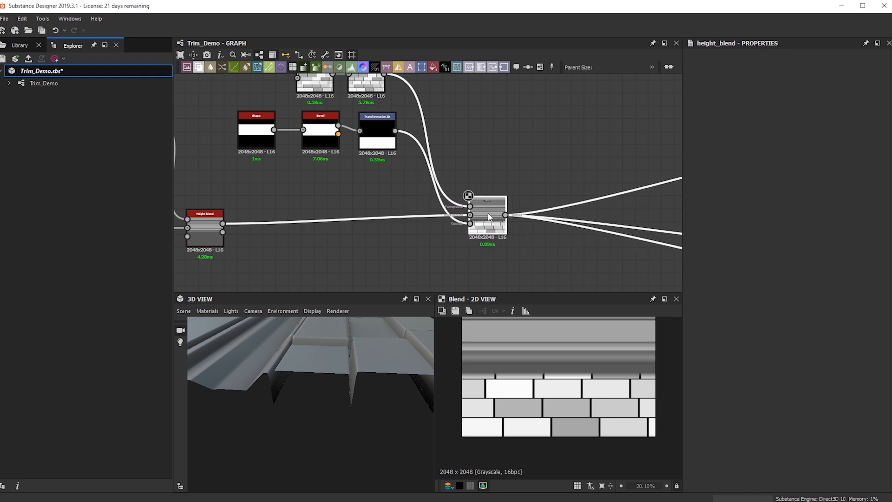
# Move the Shape, Bevel and Transformation 2D mask chain below the main connection line.
pyautogui.moveTo(370, 173); pyautogui.dragTo(254, 132)
pyautogui.moveTo(255, 133); pyautogui.dragTo(256, 288)
pyautogui.click(288, 250)
pyautogui.moveTo(371, 270); pyautogui.dragTo(372, 266)
pyautogui.click(483, 208)
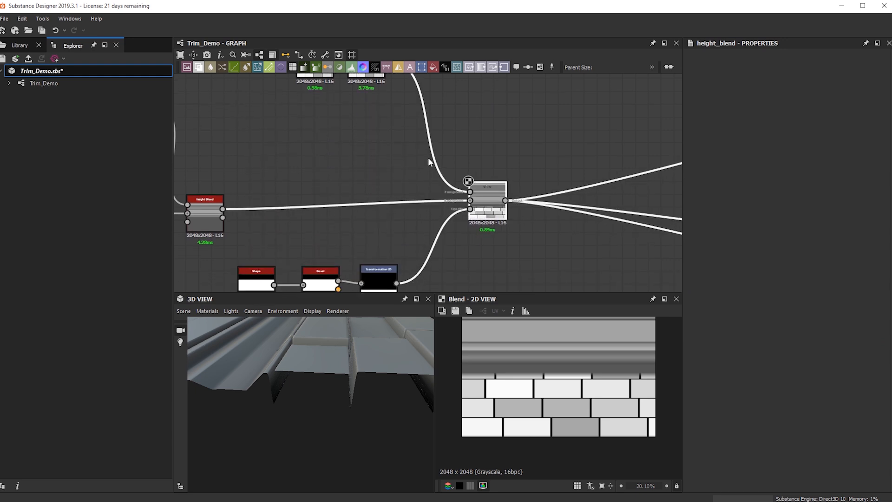
# Move the Tile Generator and Blur HQ Grayscale pair closer to the Blend, just above its input side.
pyautogui.scroll(-1, 357, 135)
pyautogui.moveTo(285, 95); pyautogui.dragTo(312, 164, button='middle')
pyautogui.moveTo(322, 123); pyautogui.dragTo(394, 156)
pyautogui.moveTo(387, 152); pyautogui.dragTo(402, 215)
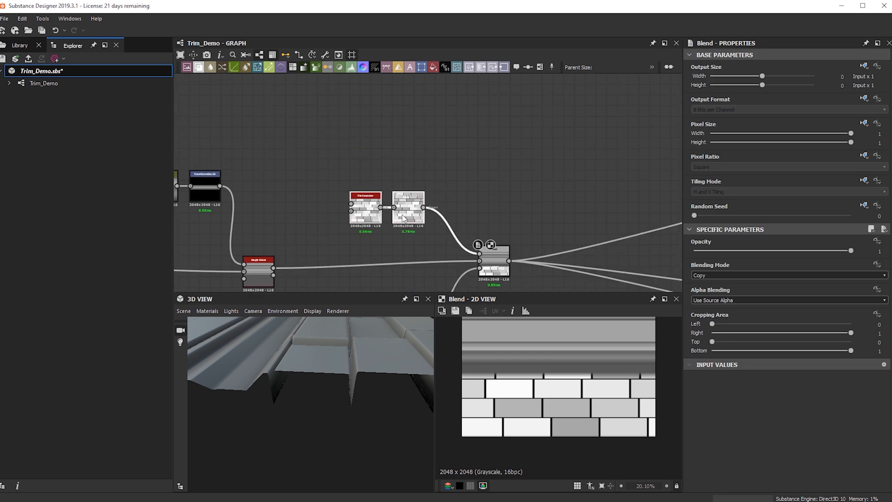
# Check the bricks on the 3D plane and set the Tile Generator's X Amount to 6.
pyautogui.moveTo(319, 393); pyautogui.dragTo(279, 425)
pyautogui.scroll(3, 517, 386)
pyautogui.moveTo(297, 383); pyautogui.dragTo(257, 428)
pyautogui.scroll(4, 360, 171)
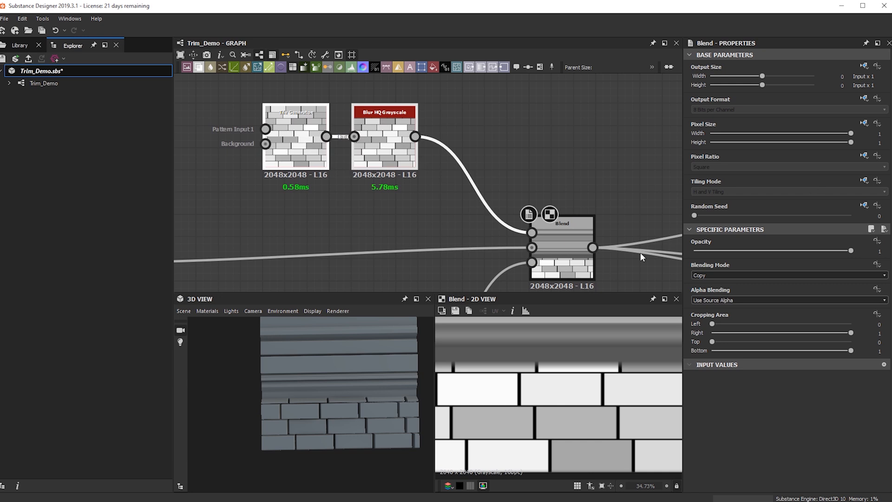
pyautogui.click(303, 160)
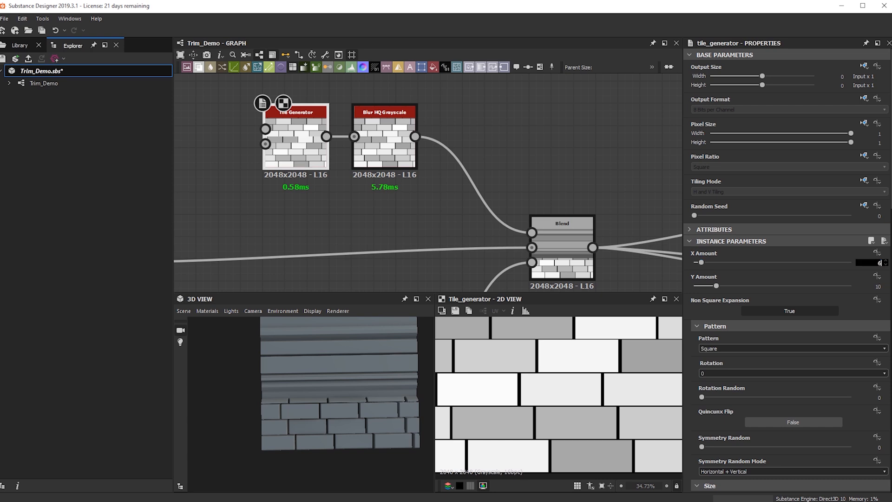
pyautogui.press('Tab')
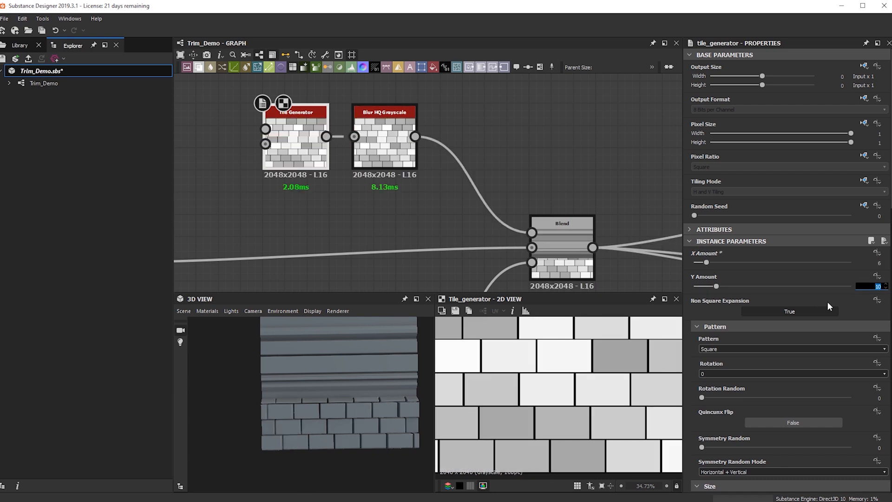
# Set the Tile Generator's Y Amount to 11 and check the brick band on the 3D plane.
pyautogui.press('Return')
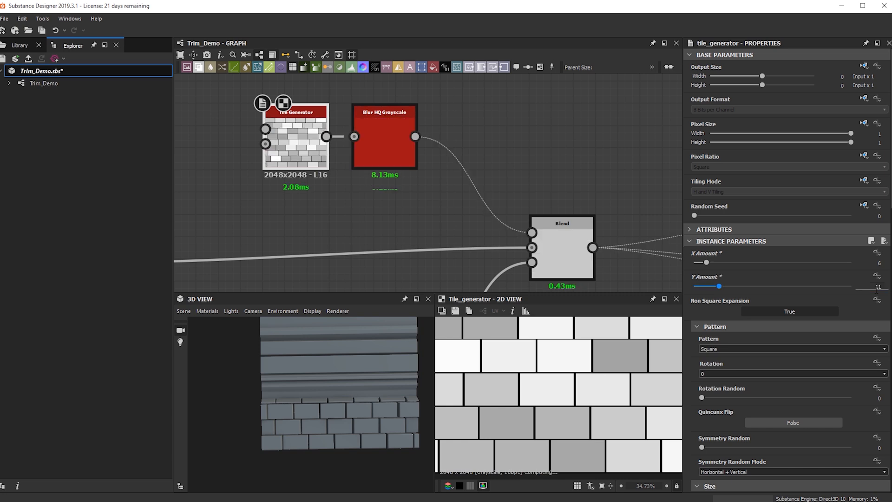
pyautogui.moveTo(288, 433); pyautogui.dragTo(320, 414)
pyautogui.scroll(-3, 411, 188)
pyautogui.moveTo(438, 241); pyautogui.dragTo(380, 191, button='middle')
pyautogui.moveTo(407, 262); pyautogui.dragTo(479, 244, button='middle')
pyautogui.moveTo(458, 274); pyautogui.dragTo(324, 212)
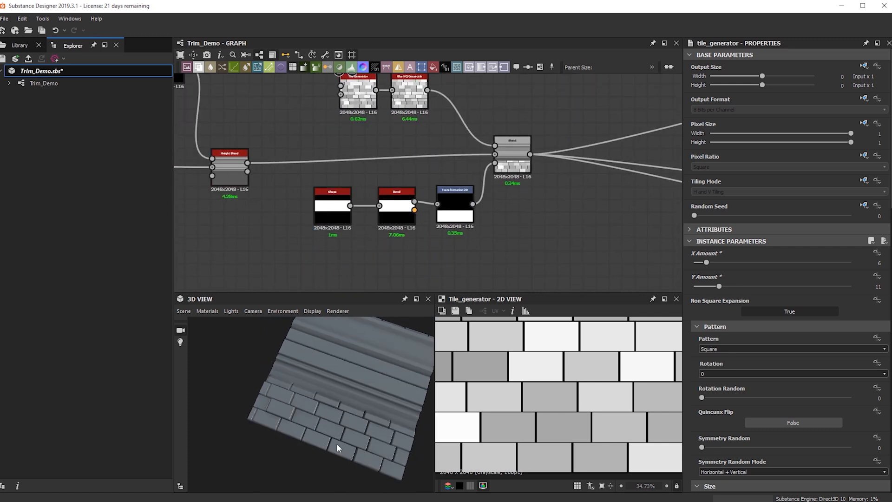
# Examine the upper edge of the brick band in the Blend output and compare it with the Bevel mask's falloff.
pyautogui.click(517, 176)
pyautogui.doubleClick(519, 169)
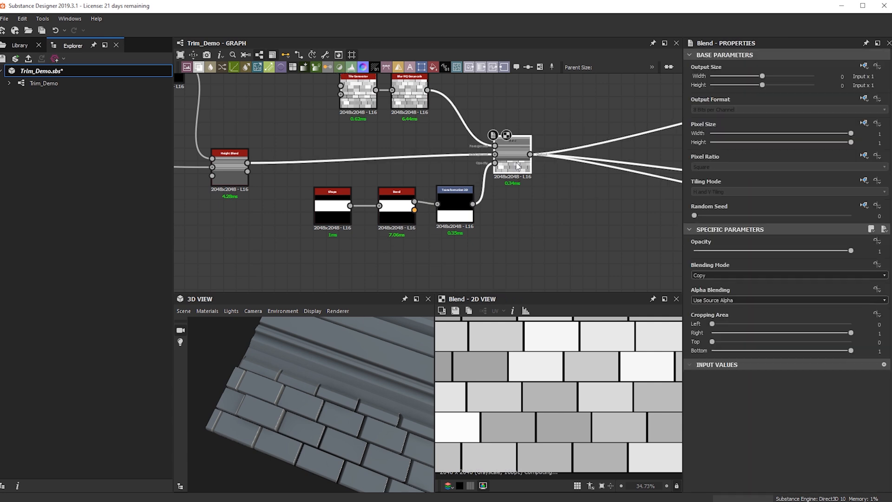
pyautogui.moveTo(302, 398); pyautogui.dragTo(407, 391)
pyautogui.scroll(5, 414, 215)
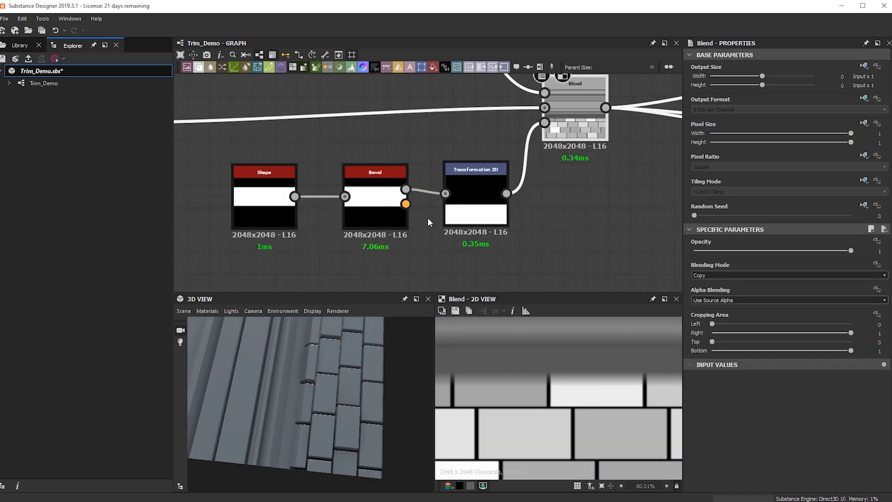
pyautogui.doubleClick(371, 201)
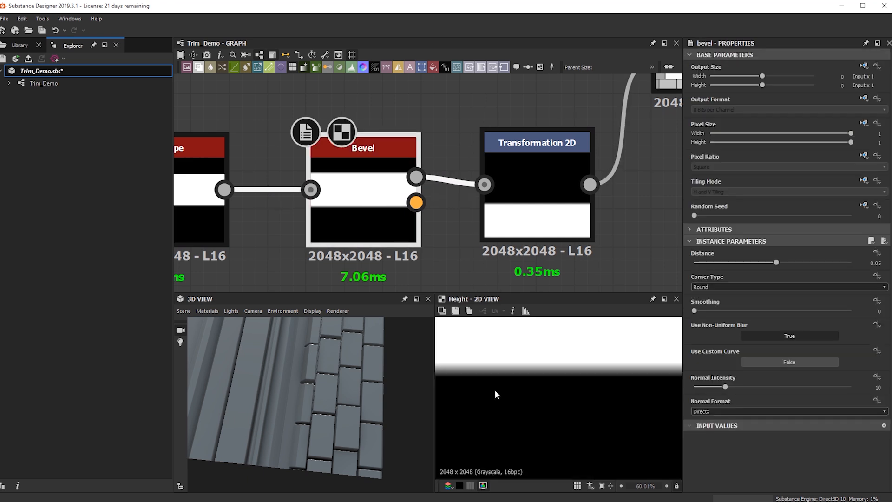
pyautogui.scroll(-2, 339, 278)
pyautogui.scroll(-1, 339, 274)
pyautogui.doubleClick(588, 124)
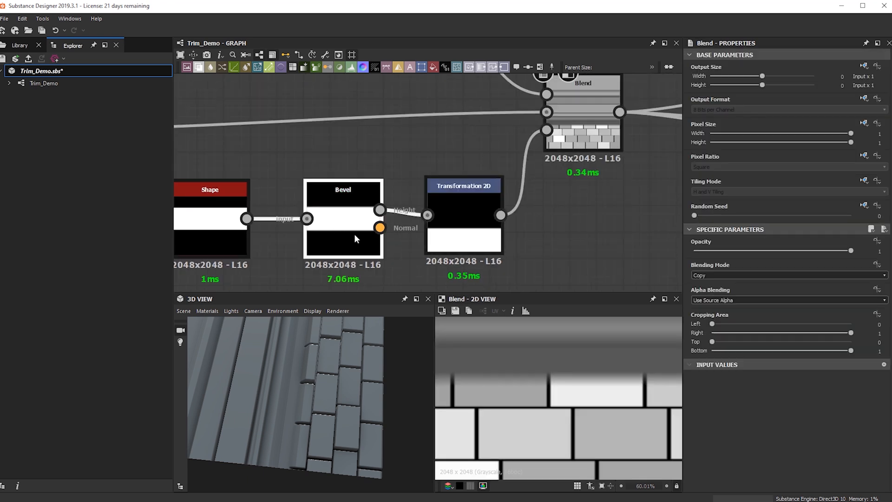
# Insert a Levels node between the Bevel and Transformation 2D of the brick mask and line up the chain.
pyautogui.click(299, 234)
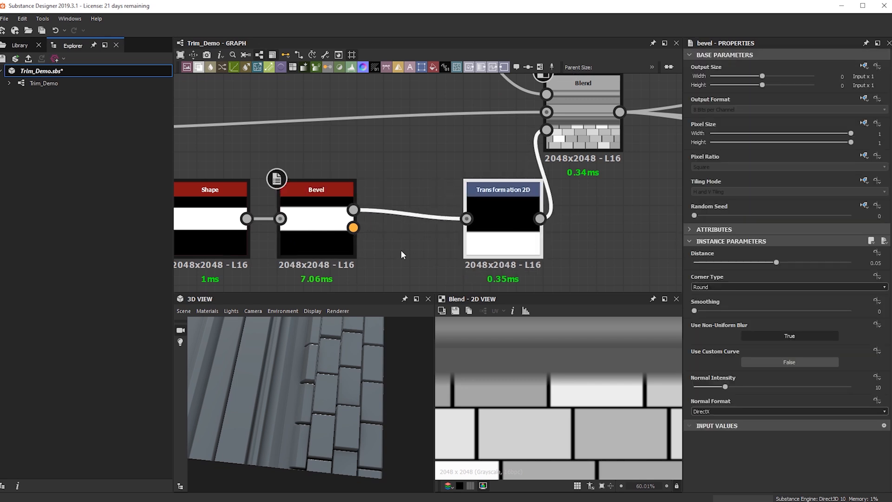
pyautogui.press('space')
pyautogui.write('lev')
pyautogui.press('Return')
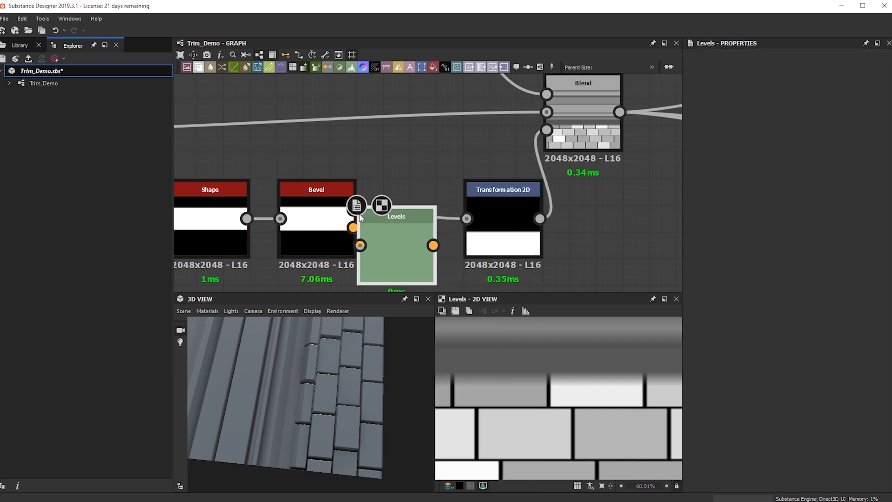
pyautogui.scroll(-2, 316, 269)
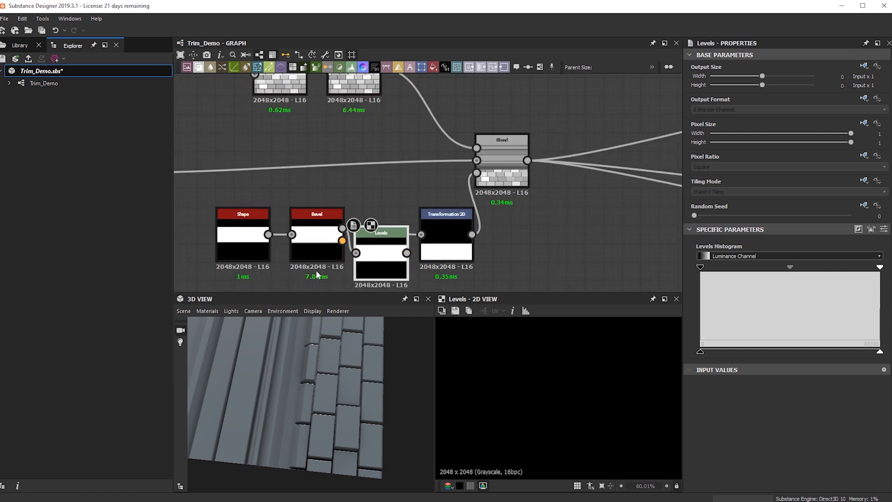
pyautogui.moveTo(237, 241); pyautogui.dragTo(200, 241)
pyautogui.moveTo(407, 255); pyautogui.dragTo(425, 232)
pyautogui.moveTo(357, 244); pyautogui.dragTo(376, 244)
# Raise the Levels' black input point to about two thirds of the range and check the brick band's edge in 3D.
pyautogui.click(497, 169)
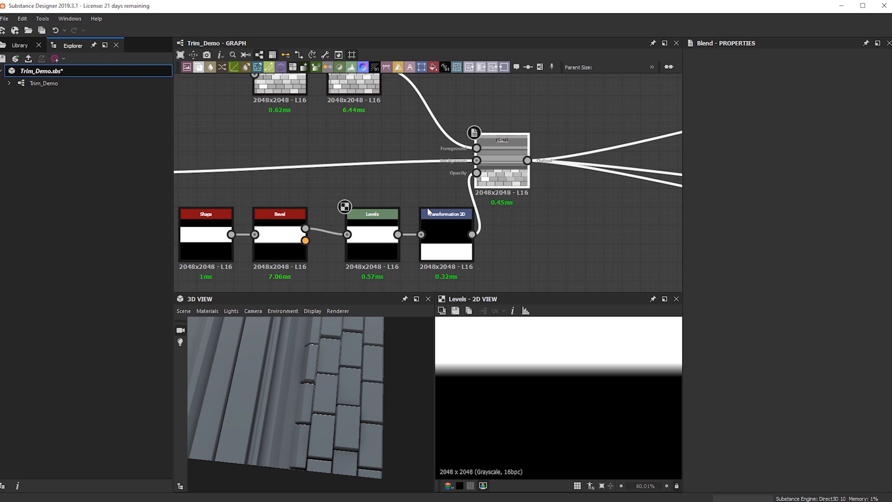
pyautogui.click(345, 269)
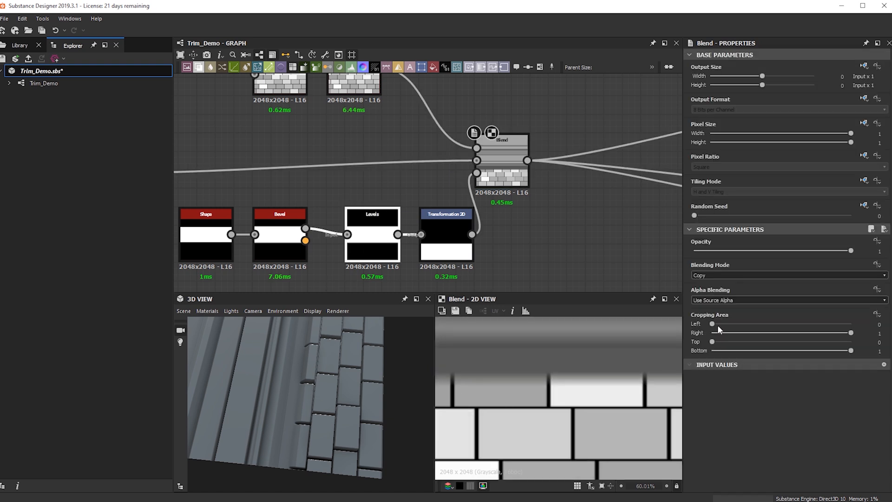
pyautogui.moveTo(700, 268); pyautogui.dragTo(821, 275)
pyautogui.keyDown('alt'); pyautogui.moveTo(302, 423); pyautogui.dragTo(312, 396); pyautogui.keyUp('alt')
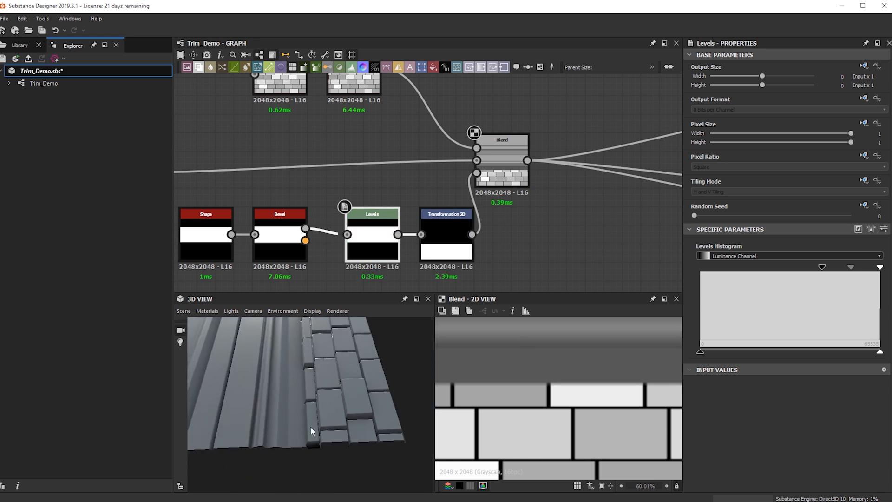
pyautogui.scroll(2, 512, 162)
pyautogui.moveTo(378, 357); pyautogui.dragTo(301, 334)
pyautogui.scroll(-3, 416, 266)
pyautogui.moveTo(416, 266); pyautogui.dragTo(520, 203, button='middle')
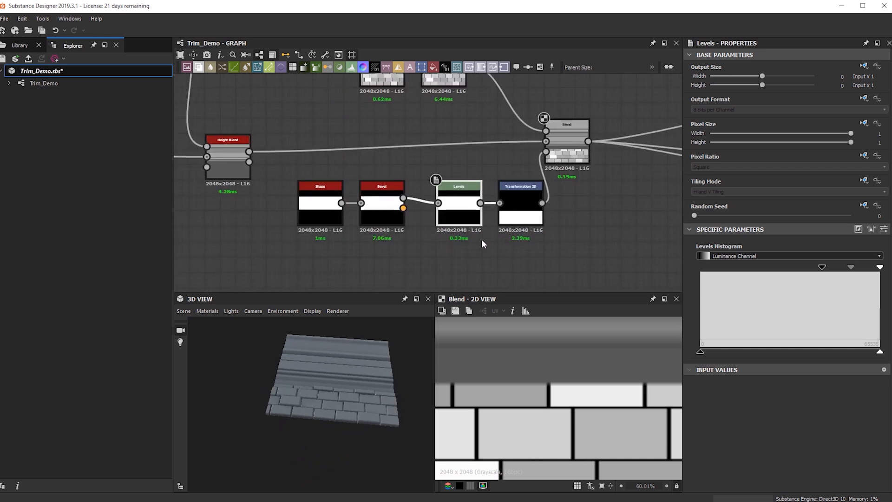
pyautogui.moveTo(323, 242); pyautogui.dragTo(523, 225, button='middle')
pyautogui.moveTo(357, 401); pyautogui.dragTo(269, 401)
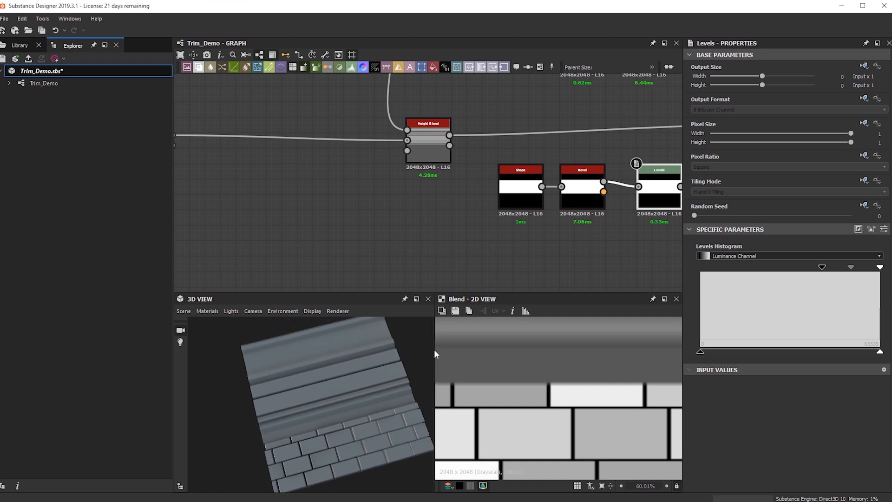
# Add a new Tile Generator above the first Shape and Bevel chains at the start of the graph.
pyautogui.scroll(-2, 346, 244)
pyautogui.moveTo(349, 241); pyautogui.dragTo(404, 242, button='middle')
pyautogui.scroll(-2, 319, 224)
pyautogui.moveTo(319, 224)
pyautogui.mouseDown(button='middle')
pyautogui.moveTo(597, 219)
pyautogui.moveTo(440, 227)
pyautogui.moveTo(444, 282)
pyautogui.mouseUp(button='middle')
pyautogui.press('space')
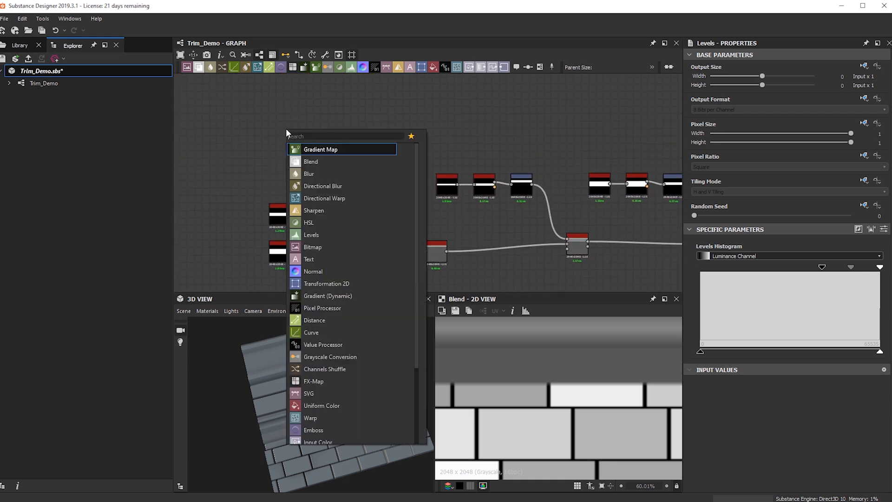
pyautogui.write('tile')
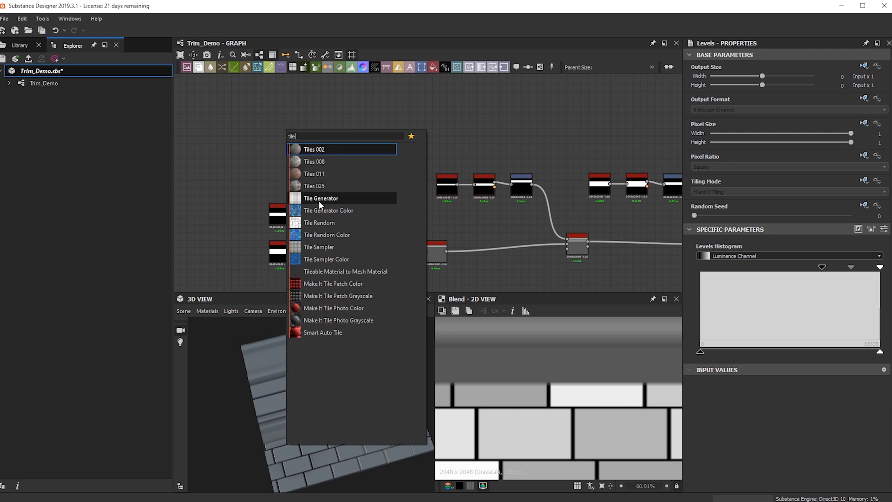
pyautogui.press('Escape')
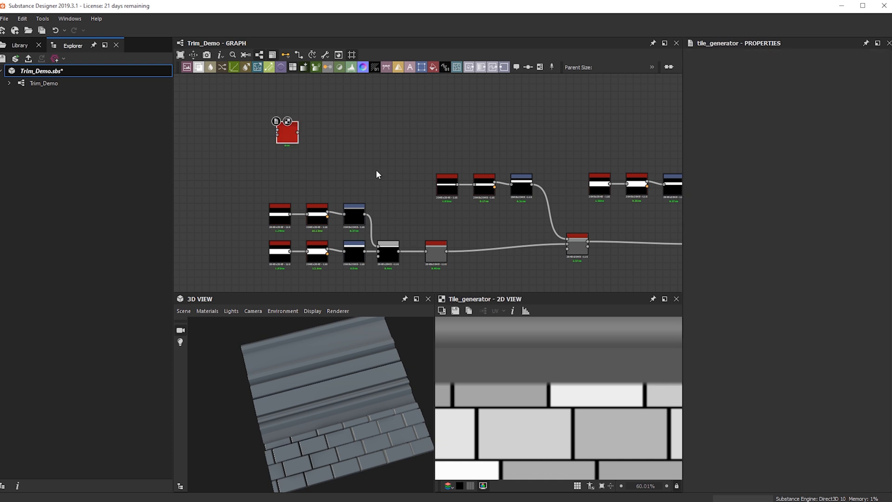
pyautogui.scroll(1, 349, 161)
pyautogui.moveTo(276, 130); pyautogui.dragTo(375, 184)
# Set the new Tile Generator's Y Amount to 1 and its Pattern to Square.
pyautogui.moveTo(712, 288); pyautogui.dragTo(645, 284)
pyautogui.scroll(-5, 669, 340)
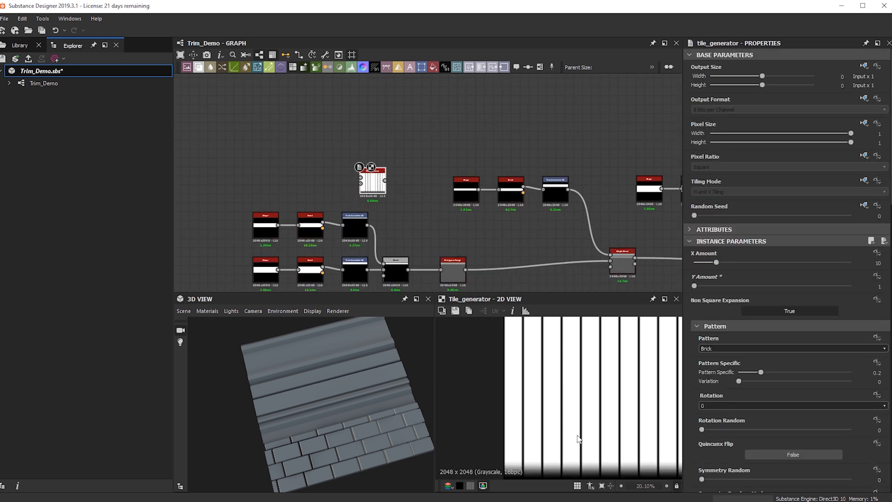
pyautogui.click(721, 348)
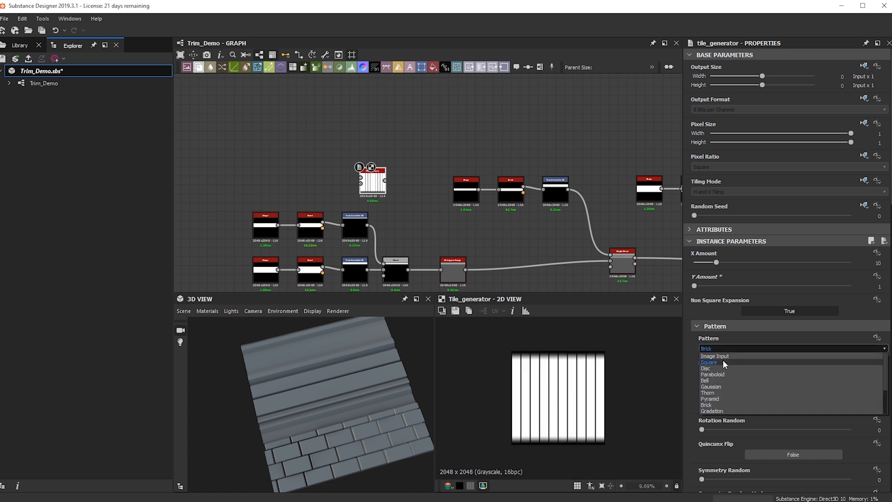
pyautogui.click(722, 361)
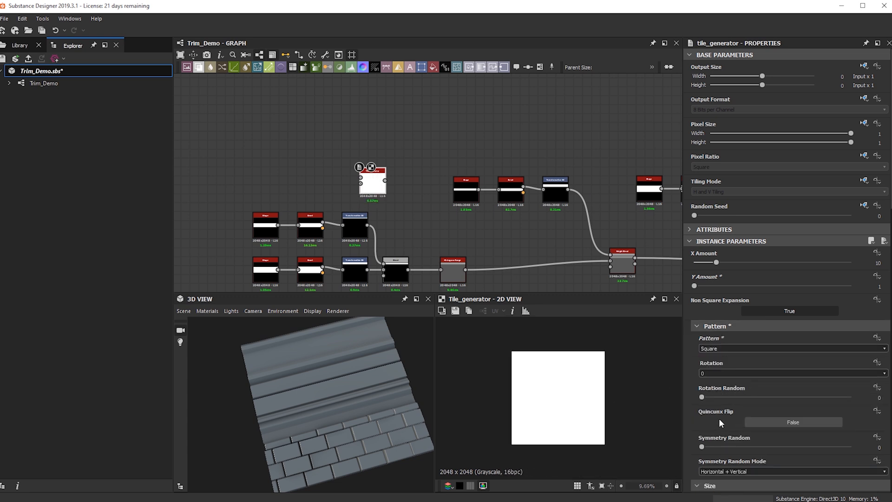
# Try a Scale of 0.93 and a smaller horizontal Middle Size on the Tile Generator, undoing each change.
pyautogui.scroll(-5, 719, 421)
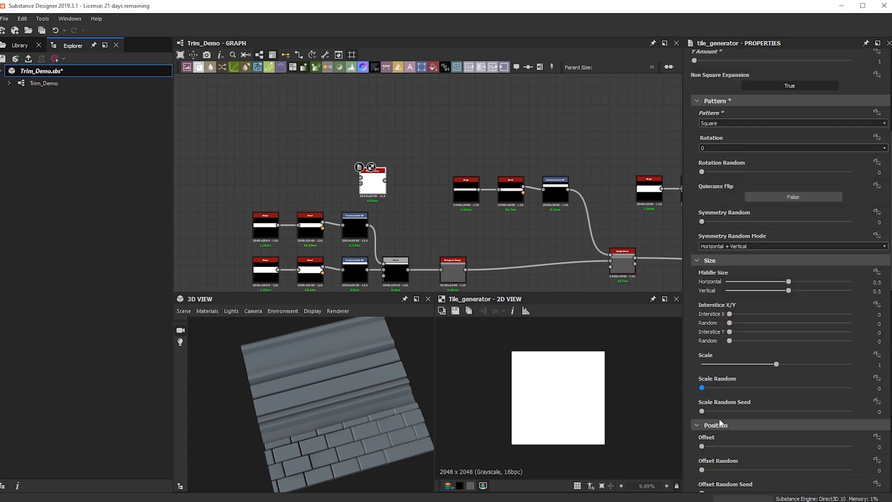
pyautogui.moveTo(773, 365); pyautogui.dragTo(771, 366)
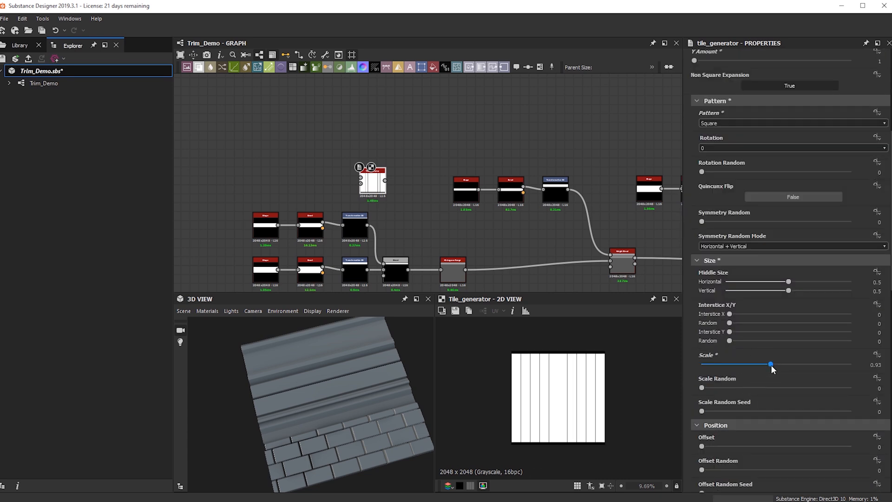
pyautogui.scroll(3, 578, 416)
pyautogui.hotkey('ctrl', 'z')
pyautogui.moveTo(788, 281); pyautogui.dragTo(781, 281)
pyautogui.hotkey('ctrl', 'z')
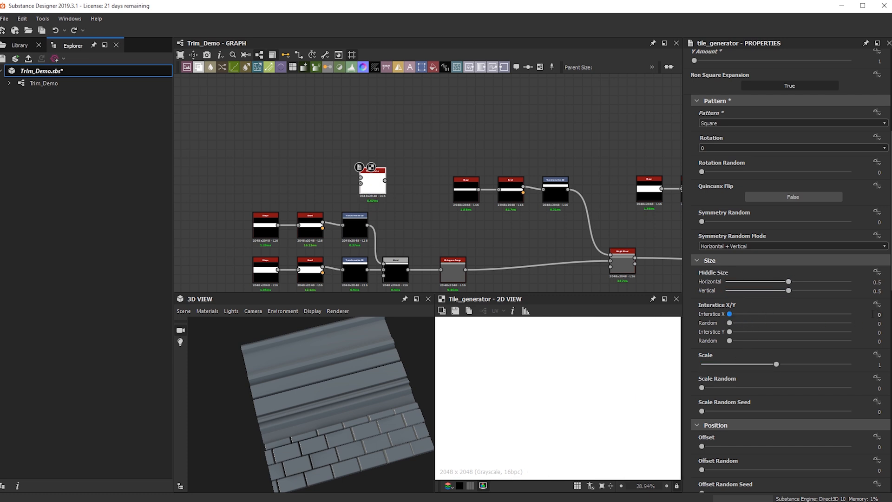
# Try separating the squares with an Interstice X of -1, then by adjusting Interstice Y, and revert both.
pyautogui.write('-1')
pyautogui.press('Return')
pyautogui.hotkey('ctrl', 'z')
pyautogui.moveTo(829, 333); pyautogui.dragTo(732, 335)
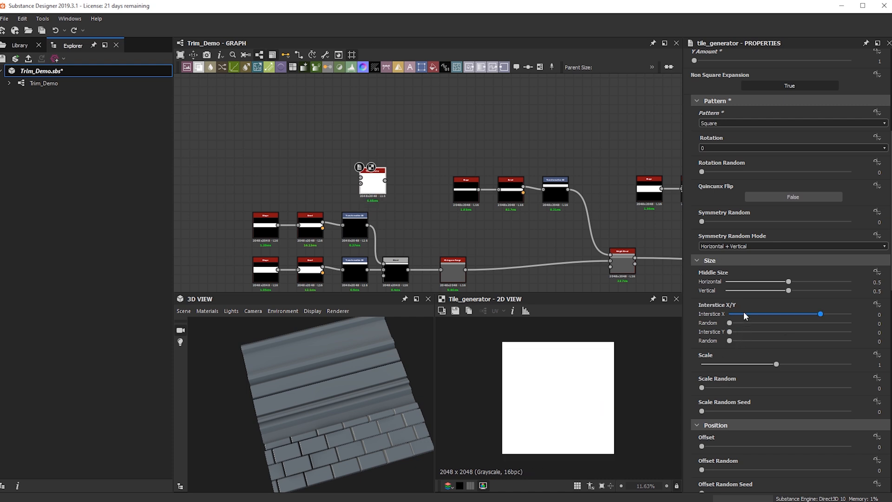
pyautogui.scroll(5, 741, 338)
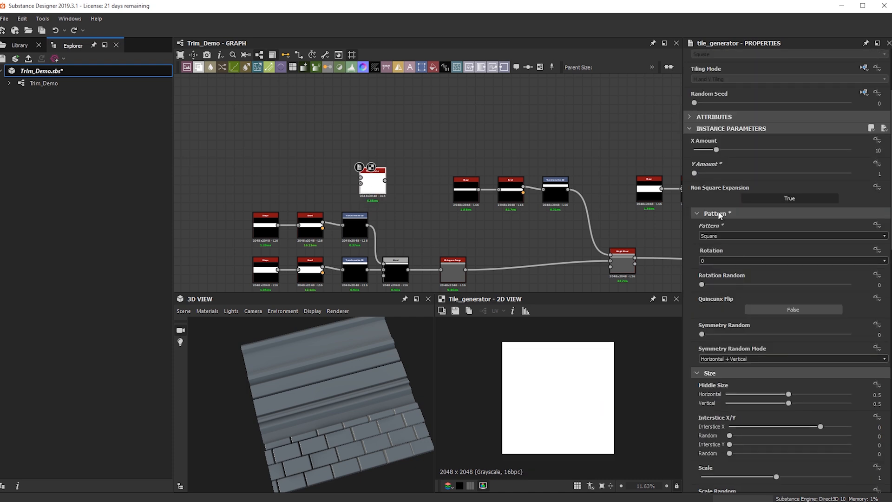
# Set the Tile Generator's Scale to 0.89 and its Interstice Y to -1 to form continuous vertical stripes.
pyautogui.scroll(-6, 718, 215)
pyautogui.moveTo(781, 309); pyautogui.dragTo(767, 308)
pyautogui.moveTo(760, 274); pyautogui.dragTo(765, 274)
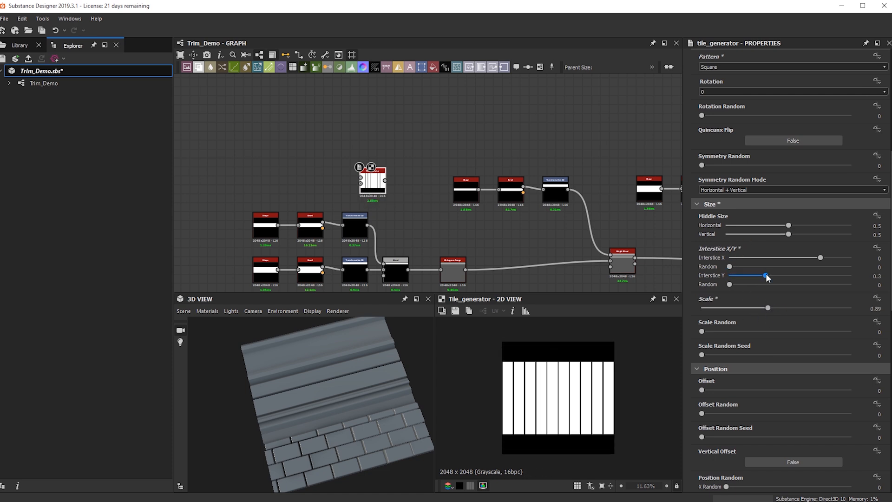
pyautogui.hotkey('ctrl', 'z')
pyautogui.doubleClick(878, 276)
pyautogui.write('-1')
pyautogui.press('Return')
pyautogui.scroll(4, 556, 381)
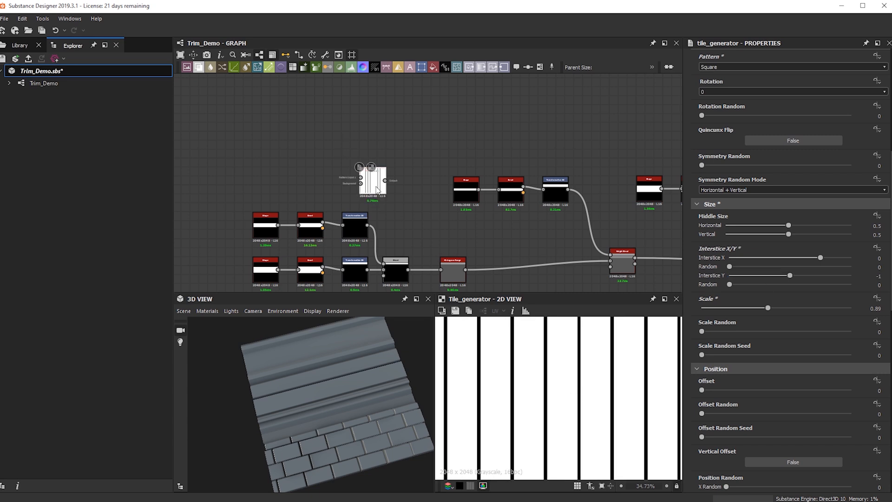
# Move the new Tile Generator aside and connect a Transformation 2D node to its output.
pyautogui.moveTo(377, 190); pyautogui.dragTo(340, 173)
pyautogui.press('space')
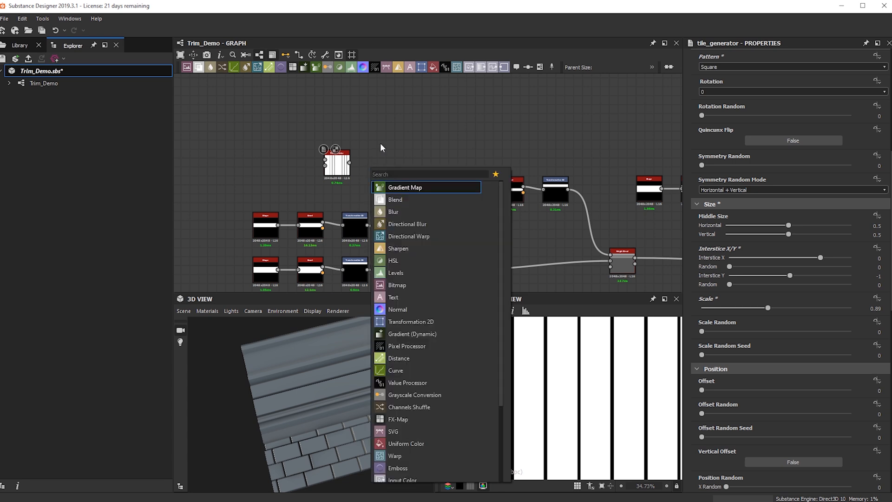
pyautogui.click(377, 145)
pyautogui.press('space')
pyautogui.write('tr')
pyautogui.click(405, 153)
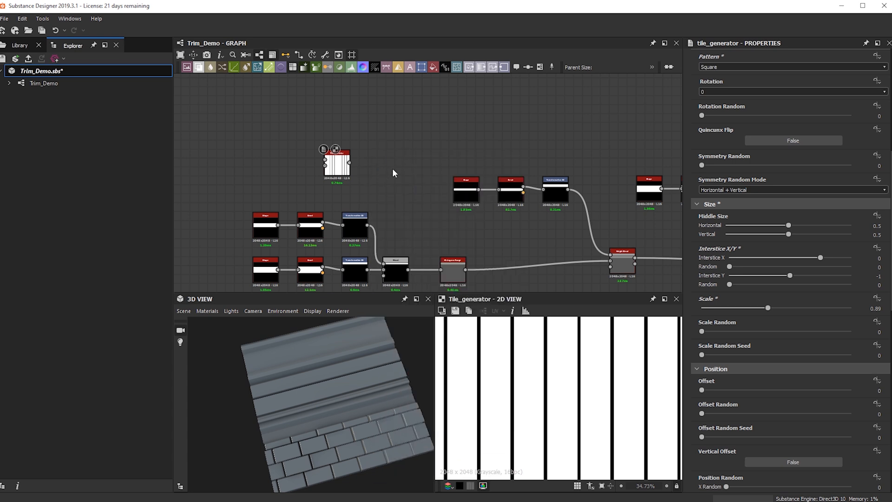
pyautogui.scroll(3, 360, 152)
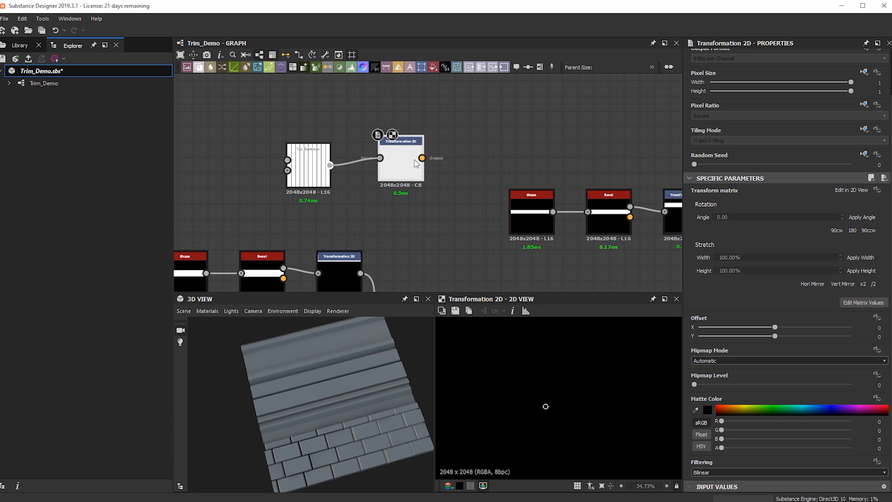
# Rotate the stripes about 45 degrees in the Transformation 2D, check their tiling seams and move the node closer to the Tile Generator.
pyautogui.scroll(-8, 581, 424)
pyautogui.moveTo(575, 454); pyautogui.dragTo(575, 434)
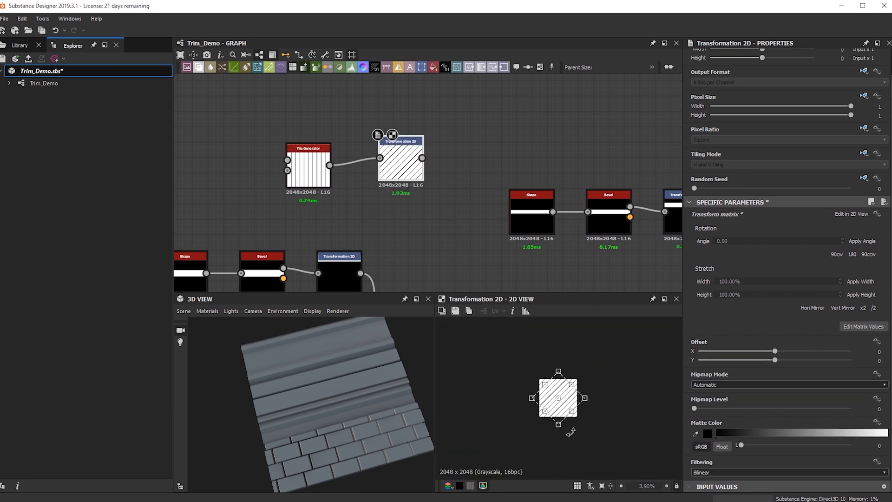
pyautogui.scroll(3, 592, 411)
pyautogui.press('space')
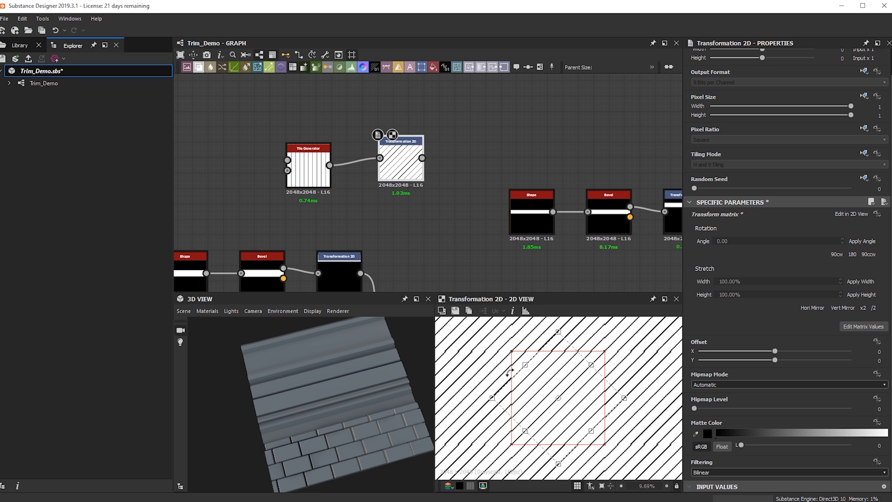
pyautogui.scroll(1, 472, 393)
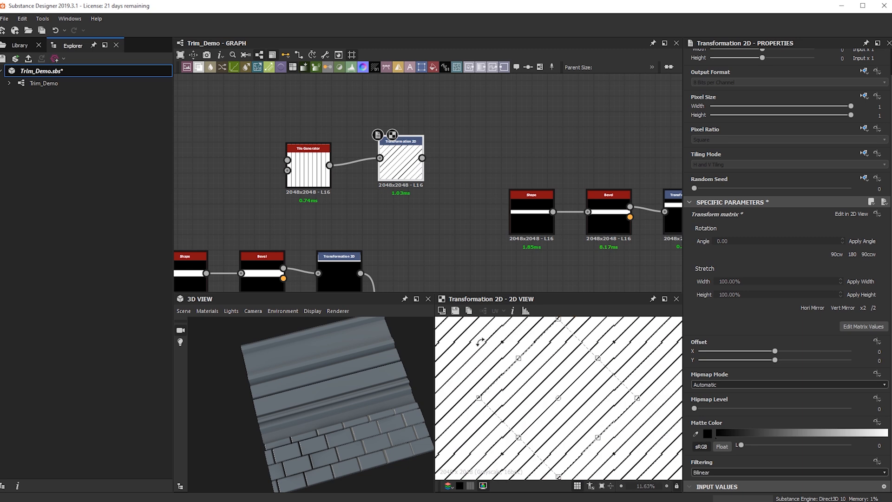
pyautogui.scroll(6, 481, 341)
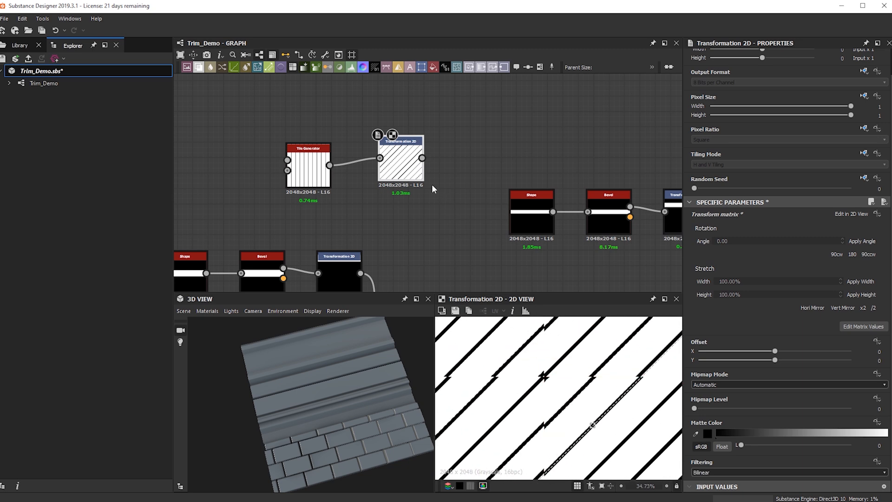
pyautogui.moveTo(396, 157); pyautogui.dragTo(373, 180)
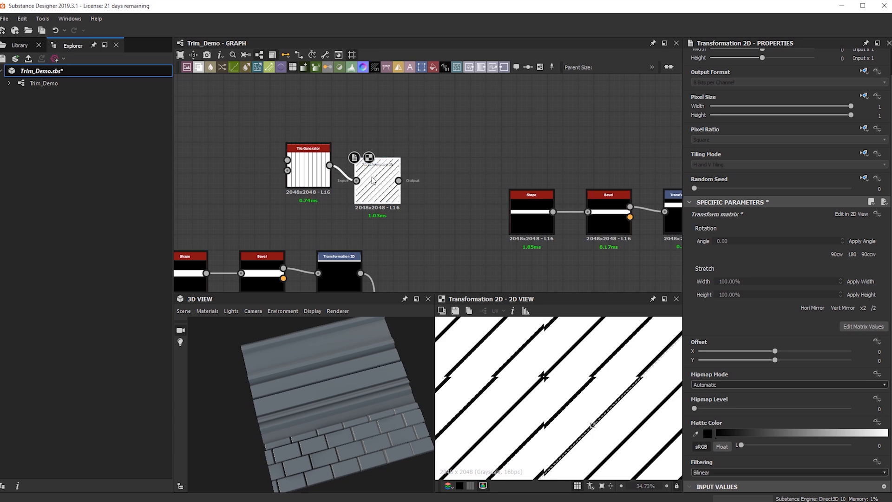
# Replace the Transformation 2D node with a Safe Transform Grayscale node fed by the Tile Generator.
pyautogui.press('Delete')
pyautogui.press('space')
pyautogui.write('safe')
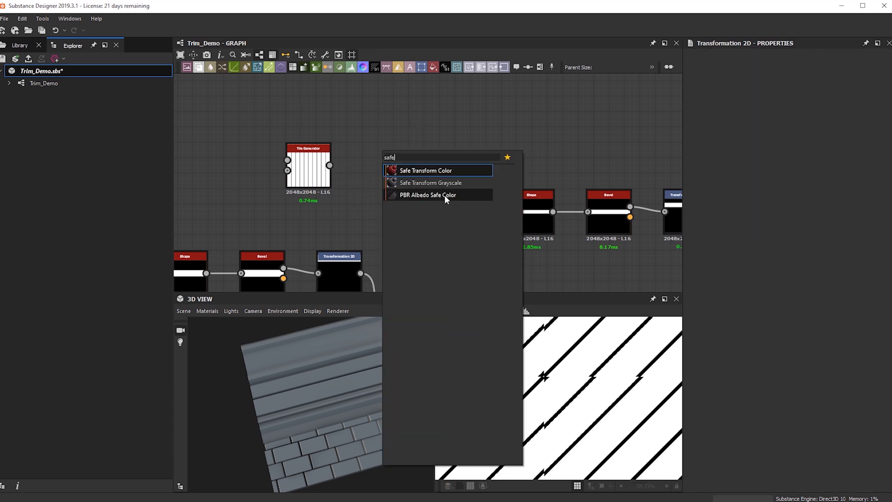
pyautogui.click(447, 183)
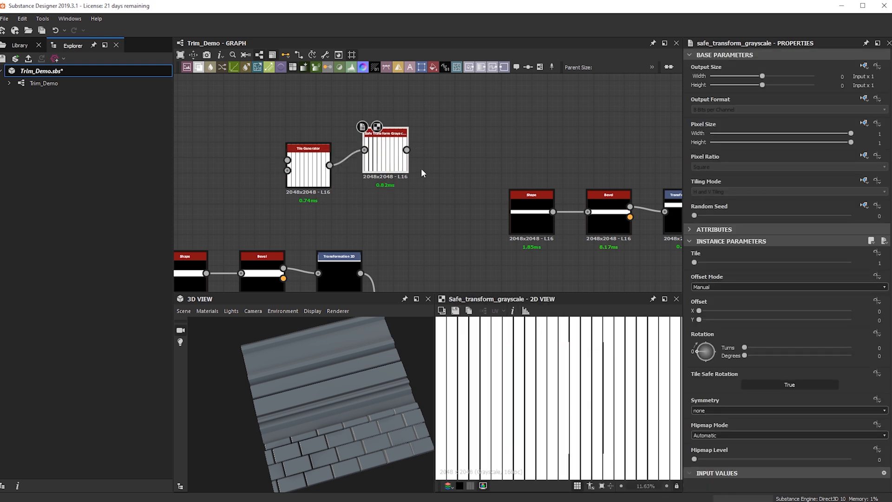
# Set the Safe Transform Grayscale's rotation to 0.16 turns, about 57 degrees, and check the diagonal stripes for tiling seams.
pyautogui.moveTo(702, 354); pyautogui.dragTo(704, 351)
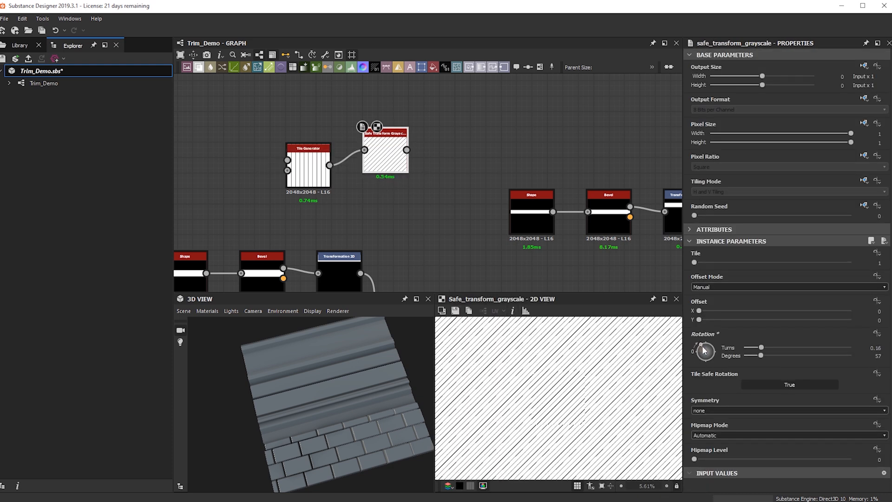
pyautogui.scroll(2, 622, 364)
pyautogui.scroll(5, 598, 376)
pyautogui.press('f')
# Move the Tile Generator and Safe Transform Grayscale pair above the Height Blend chain, near the second bevelled band's nodes.
pyautogui.moveTo(351, 136); pyautogui.dragTo(484, 289)
pyautogui.click(522, 243)
pyautogui.moveTo(417, 195); pyautogui.dragTo(337, 144, button='middle')
pyautogui.moveTo(364, 240); pyautogui.dragTo(360, 234)
pyautogui.moveTo(490, 181); pyautogui.dragTo(472, 209, button='middle')
pyautogui.scroll(1, 465, 182)
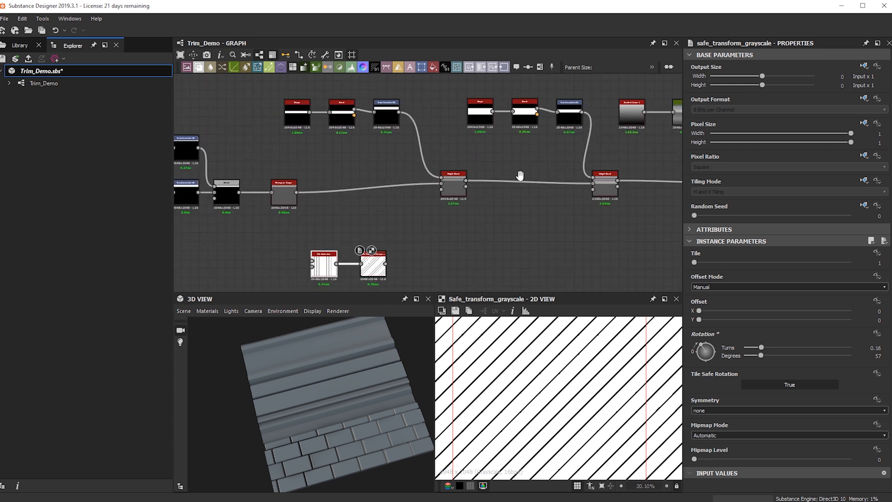
pyautogui.moveTo(520, 175); pyautogui.dragTo(424, 176, button='middle')
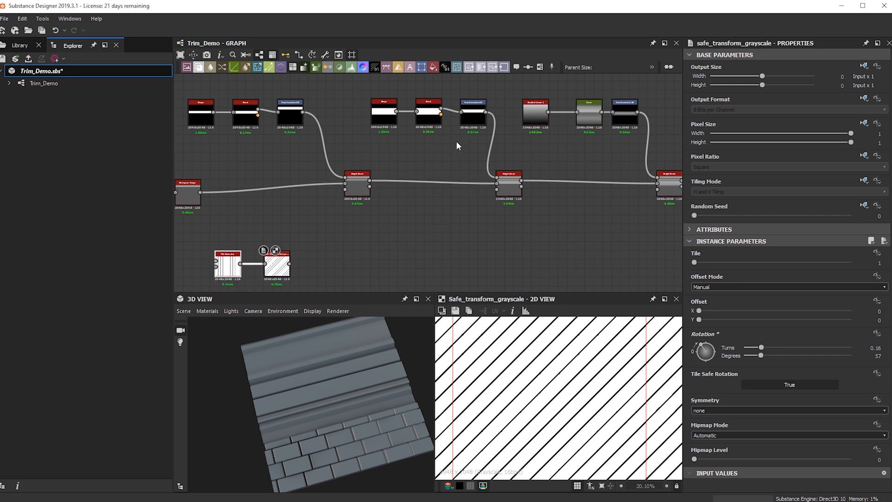
pyautogui.scroll(-1, 493, 196)
pyautogui.moveTo(275, 218); pyautogui.dragTo(321, 256)
pyautogui.moveTo(320, 256)
pyautogui.mouseDown()
pyautogui.moveTo(484, 137)
pyautogui.moveTo(484, 92)
pyautogui.mouseUp()
# Move the band's Shape, Bevel and Transformation 2D nodes below its Height Blend and connect them to the blend's lowest input.
pyautogui.scroll(3, 481, 120)
pyautogui.moveTo(480, 121); pyautogui.dragTo(383, 94, button='middle')
pyautogui.moveTo(381, 141); pyautogui.dragTo(228, 288)
pyautogui.moveTo(380, 277); pyautogui.dragTo(413, 207)
pyautogui.scroll(-1, 367, 178)
pyautogui.moveTo(366, 178); pyautogui.dragTo(371, 209, button='middle')
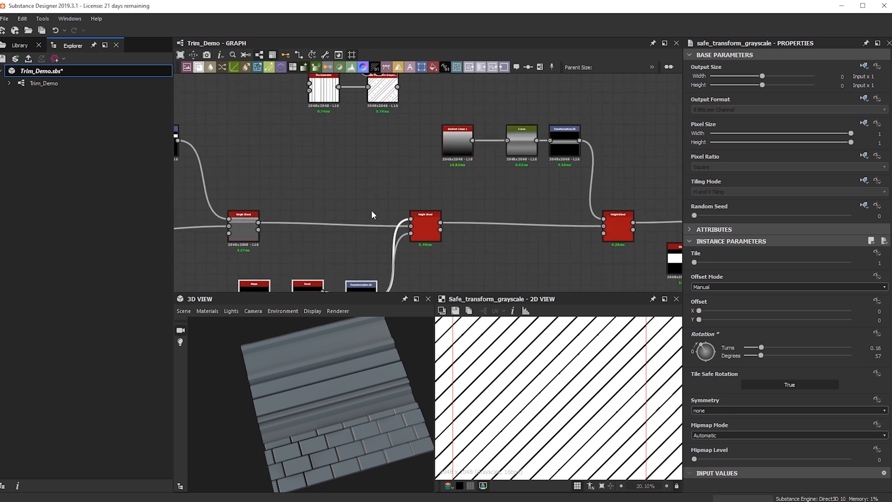
# Connect the Safe Transform Grayscale output to the Height Blend's uppermost input and inspect the stripes in the 3D view.
pyautogui.moveTo(398, 88); pyautogui.dragTo(429, 222)
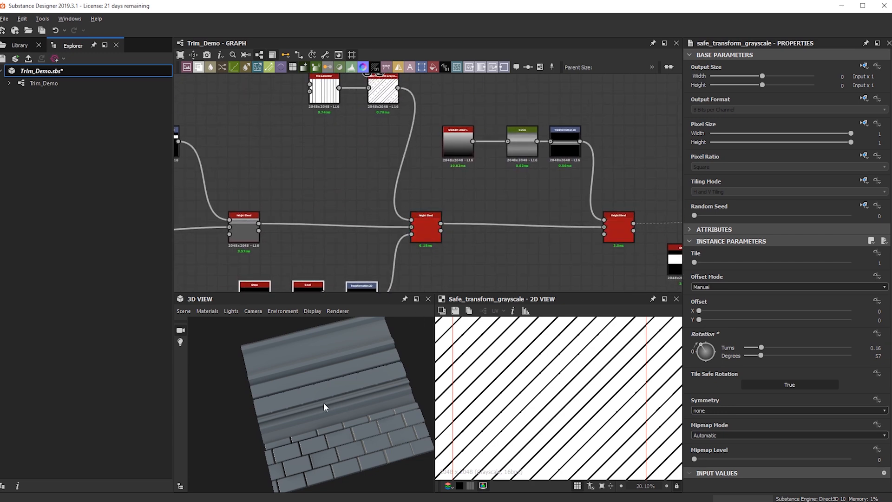
pyautogui.moveTo(295, 411); pyautogui.dragTo(295, 421)
pyautogui.scroll(3, 297, 416)
# Move the Tile Generator and Safe Transform Grayscale together down closer to the Height Blend and examine the striped band in 3D.
pyautogui.moveTo(380, 100)
pyautogui.mouseDown()
pyautogui.moveTo(360, 164)
pyautogui.moveTo(376, 154)
pyautogui.mouseUp()
pyautogui.hotkey('ctrl', 'z')
pyautogui.moveTo(404, 115); pyautogui.dragTo(316, 95)
pyautogui.moveTo(315, 91); pyautogui.dragTo(298, 155)
pyautogui.moveTo(297, 418); pyautogui.dragTo(324, 361)
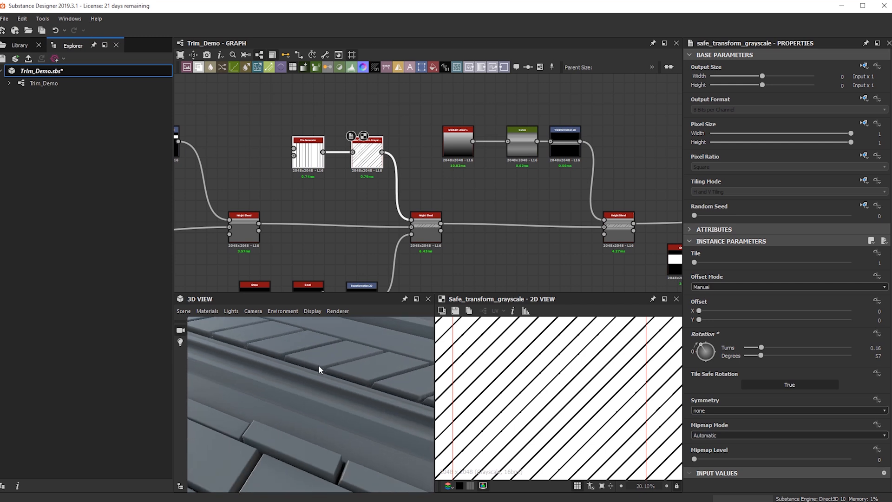
# Shift the stripe nodes away from the Height Blend to make room and search the node library for "non".
pyautogui.moveTo(371, 157); pyautogui.dragTo(356, 157)
pyautogui.click(394, 121)
pyautogui.press('space')
pyautogui.write('non')
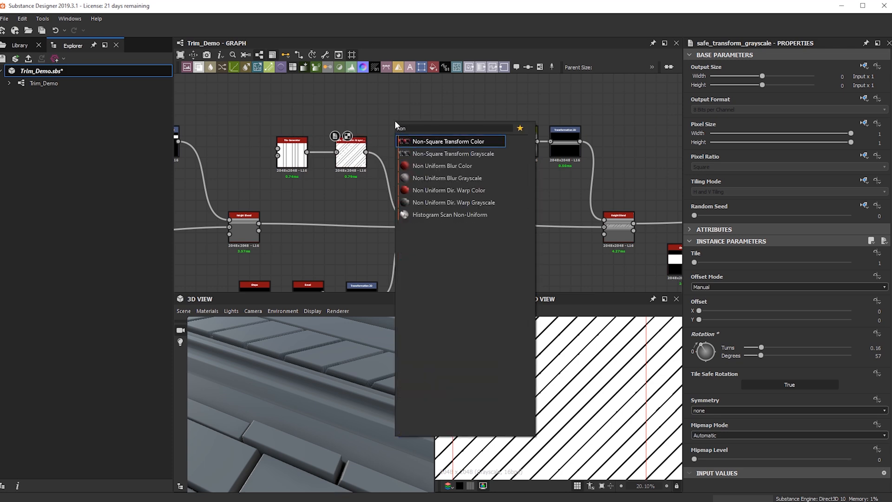
# Add a Non Uniform Blur Grayscale node above the stripe nodes and feed the Tile Generator output into both its inputs.
pyautogui.press('Down')
pyautogui.press('Down')
pyautogui.press('Down')
pyautogui.press('Down')
pyautogui.press('Down')
pyautogui.press('Up')
pyautogui.press('Up')
pyautogui.press('Return')
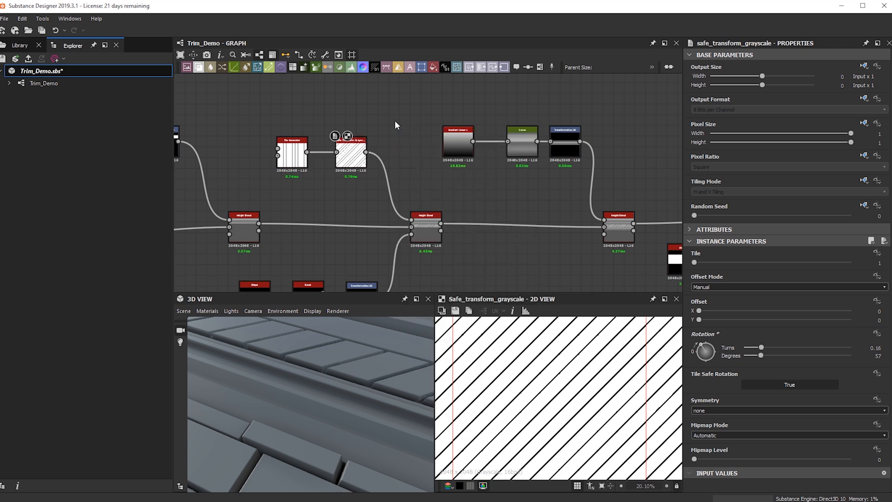
pyautogui.scroll(2, 403, 161)
pyautogui.moveTo(380, 100); pyautogui.dragTo(326, 101)
pyautogui.moveTo(268, 149); pyautogui.dragTo(306, 109)
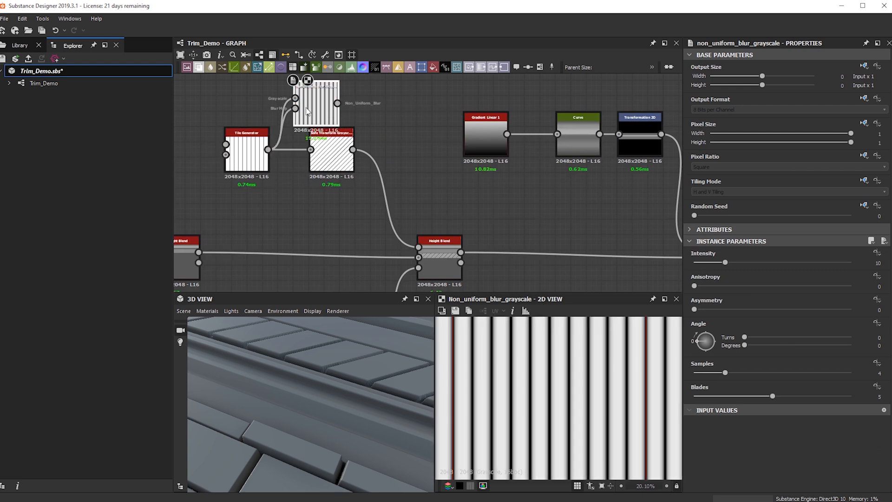
# Set the blur node's Intensity to 50, Anisotropy and Asymmetry to 1, and Samples to 16.
pyautogui.moveTo(725, 262); pyautogui.dragTo(724, 262)
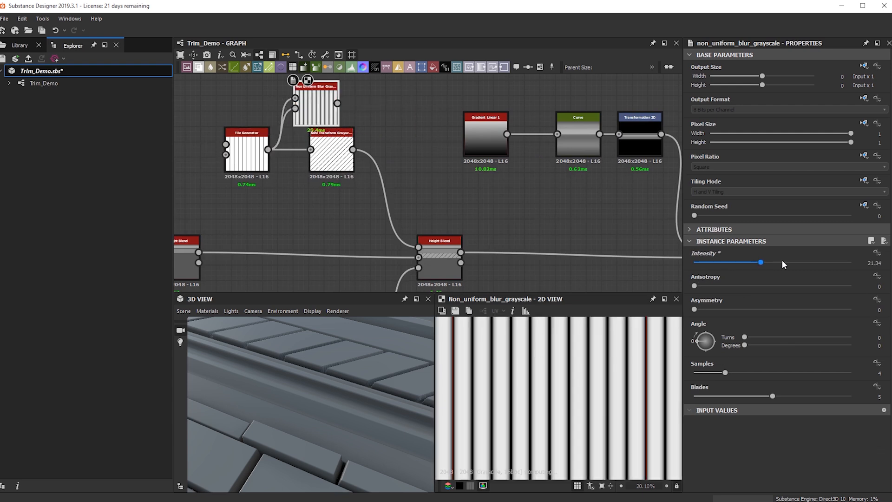
pyautogui.moveTo(781, 260); pyautogui.dragTo(860, 262)
pyautogui.moveTo(693, 285); pyautogui.dragTo(726, 313)
pyautogui.moveTo(826, 309); pyautogui.dragTo(857, 309)
pyautogui.moveTo(724, 372); pyautogui.dragTo(857, 371)
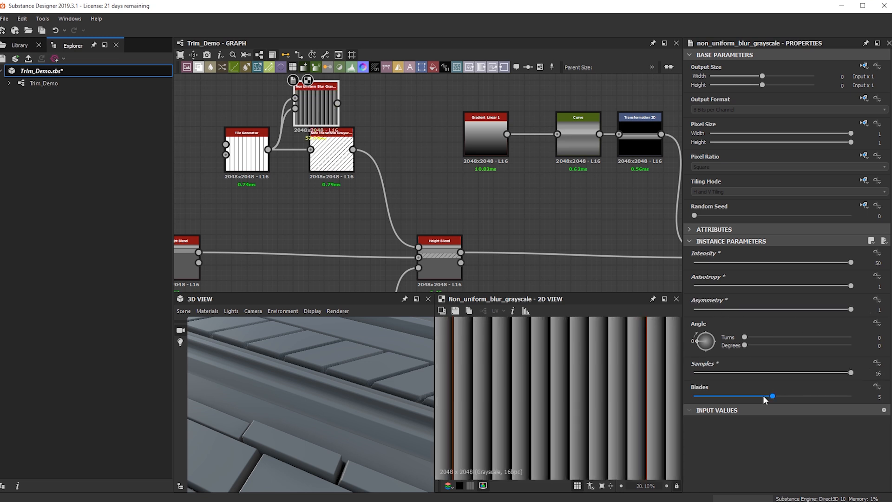
# Return the blur's Anisotropy and Asymmetry to 0, and set Blades to 9 and Intensity to 12.69.
pyautogui.moveTo(807, 309); pyautogui.dragTo(647, 300)
pyautogui.moveTo(772, 286); pyautogui.dragTo(600, 286)
pyautogui.moveTo(717, 396); pyautogui.dragTo(891, 396)
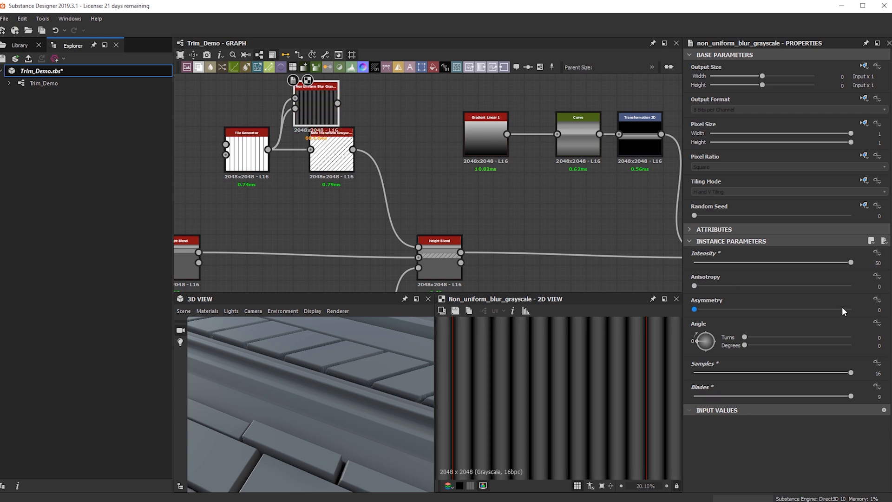
pyautogui.moveTo(779, 260); pyautogui.dragTo(734, 263)
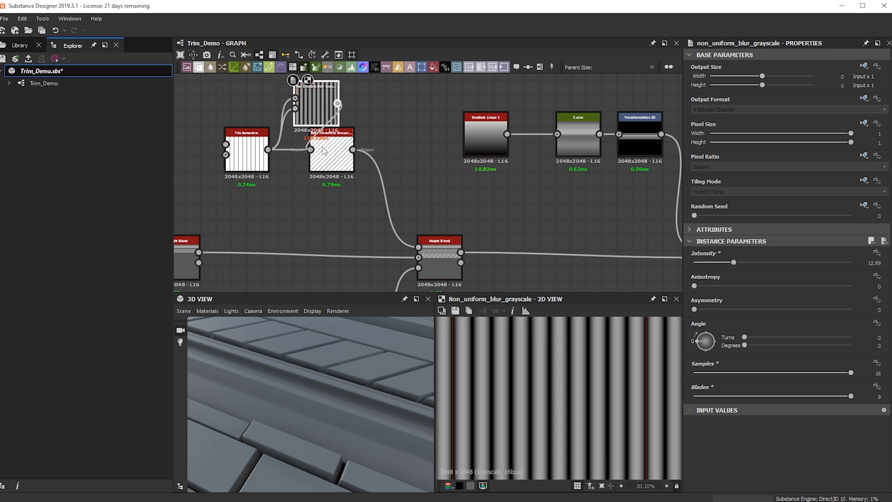
# Connect the blur output to Safe Transform Grayscale and set the connected Height Blend's Height Offset to 0.53.
pyautogui.click(438, 265)
pyautogui.doubleClick(436, 261)
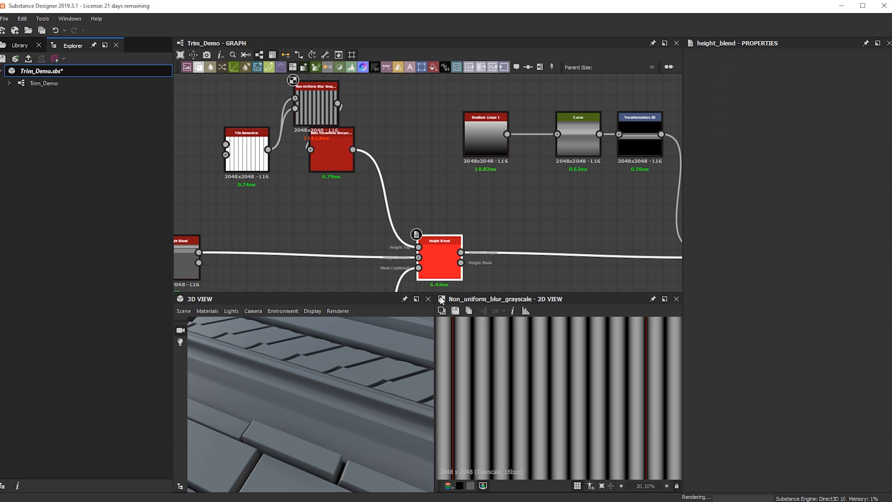
pyautogui.moveTo(336, 397)
pyautogui.mouseDown()
pyautogui.moveTo(355, 441)
pyautogui.moveTo(337, 411)
pyautogui.mouseUp()
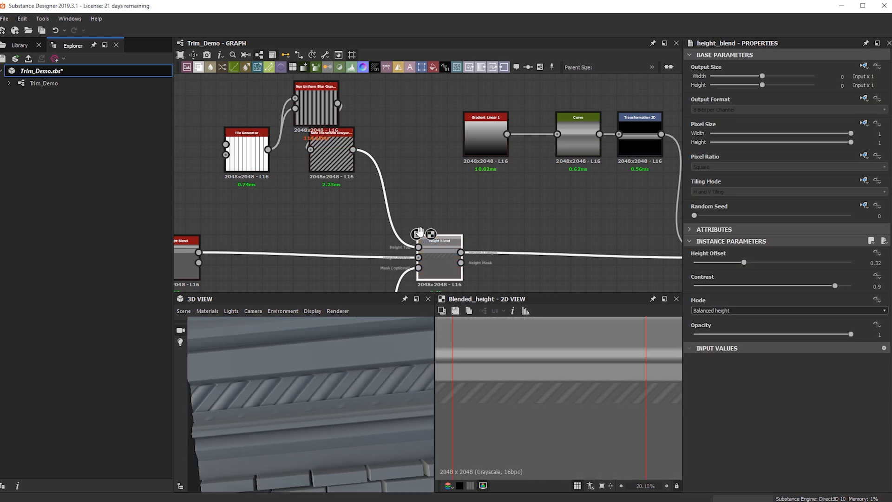
pyautogui.moveTo(397, 274); pyautogui.dragTo(481, 178, button='middle')
pyautogui.moveTo(748, 263); pyautogui.dragTo(776, 263)
# Line up the Tile Generator and Non Uniform Blur nodes in a row before the Safe Transform node.
pyautogui.scroll(3, 418, 133)
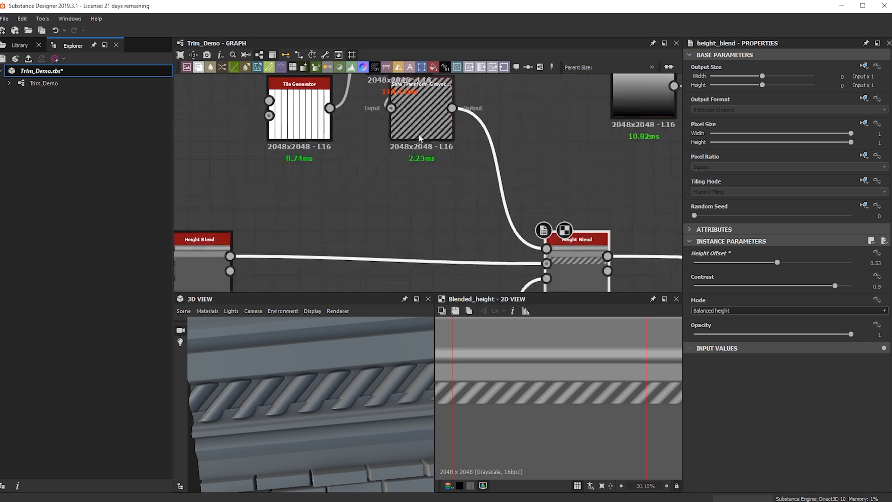
pyautogui.scroll(1, 418, 134)
pyautogui.moveTo(418, 134); pyautogui.dragTo(430, 190, button='middle')
pyautogui.moveTo(394, 407); pyautogui.dragTo(256, 376)
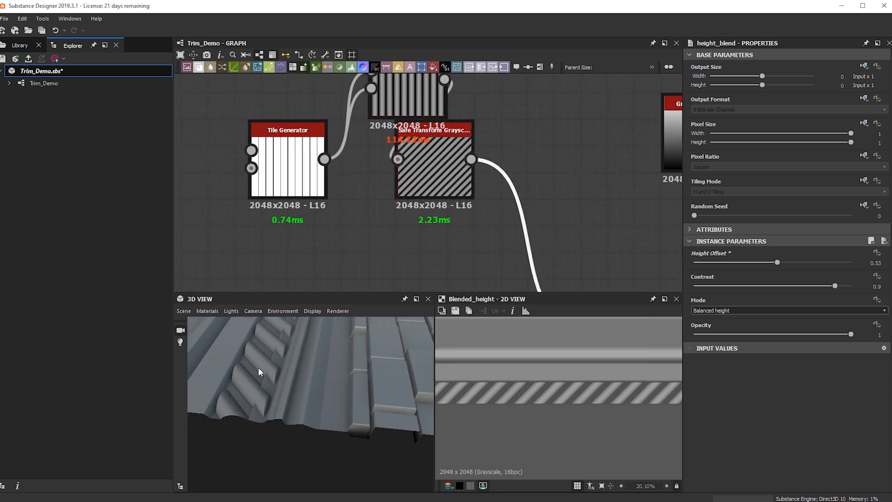
pyautogui.moveTo(288, 172); pyautogui.dragTo(233, 171)
pyautogui.moveTo(409, 89); pyautogui.dragTo(327, 166)
pyautogui.moveTo(216, 187); pyautogui.dragTo(216, 186)
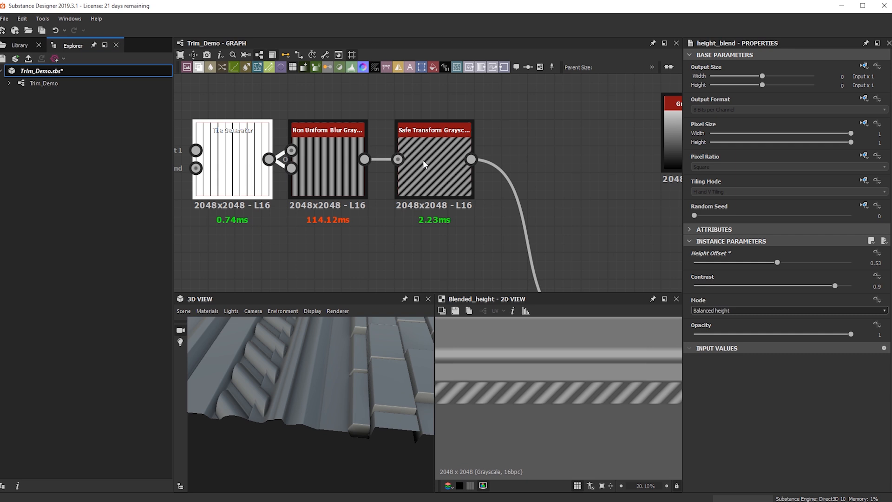
# Preview the blur output and set the Tile Generator's Interstice X to -0.11 to narrow the gaps between stripes.
pyautogui.click(335, 166)
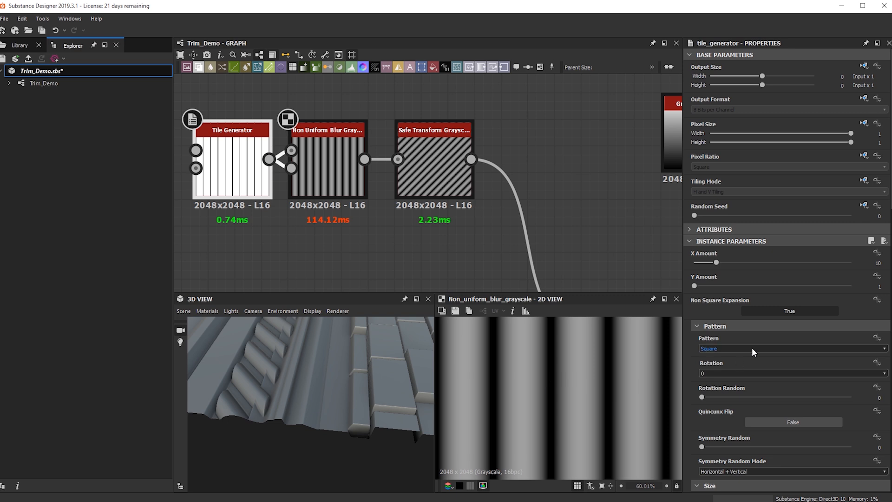
pyautogui.scroll(-3, 755, 359)
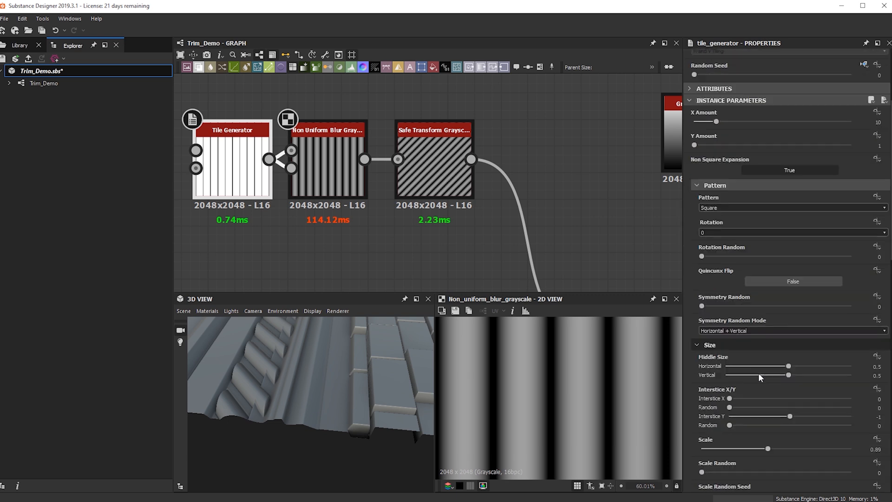
pyautogui.click(789, 416)
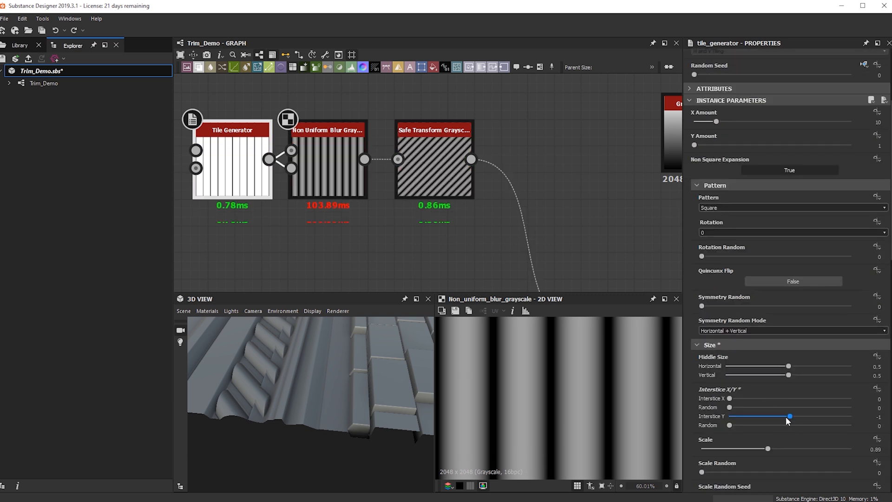
pyautogui.moveTo(746, 399); pyautogui.dragTo(816, 402)
pyautogui.click(877, 399)
pyautogui.write('-1')
pyautogui.press('Return')
# Lower the Height Offset of the diagonal trim's Height Blend to 0.31 and check the relief in 3D.
pyautogui.moveTo(325, 375); pyautogui.dragTo(442, 346)
pyautogui.scroll(-2, 427, 167)
pyautogui.moveTo(428, 168); pyautogui.dragTo(391, 90, button='middle')
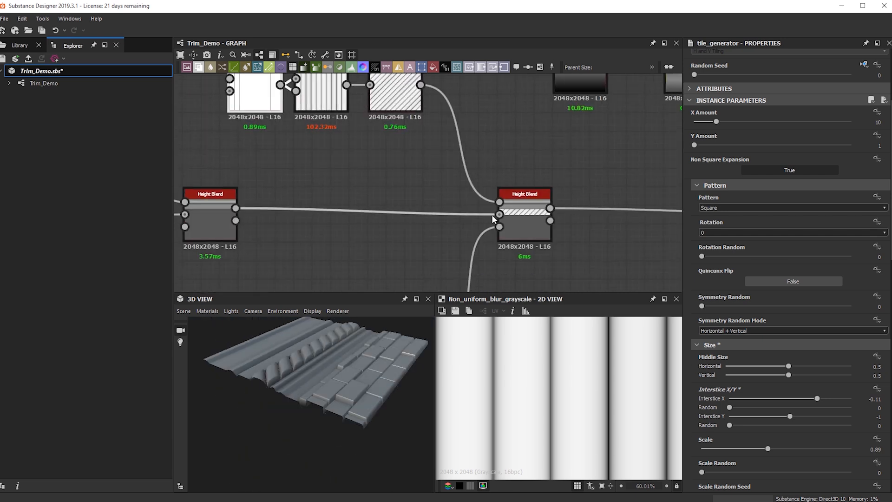
pyautogui.doubleClick(524, 228)
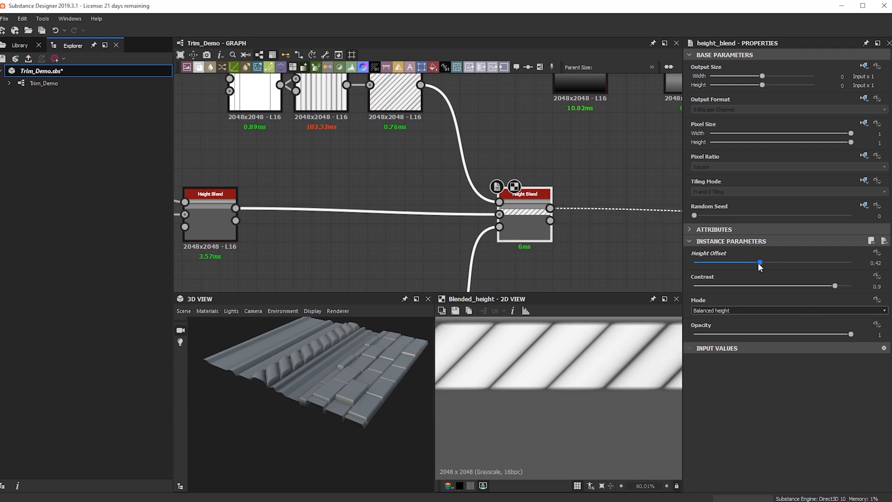
pyautogui.moveTo(754, 263); pyautogui.dragTo(743, 264)
pyautogui.moveTo(296, 370); pyautogui.dragTo(234, 379)
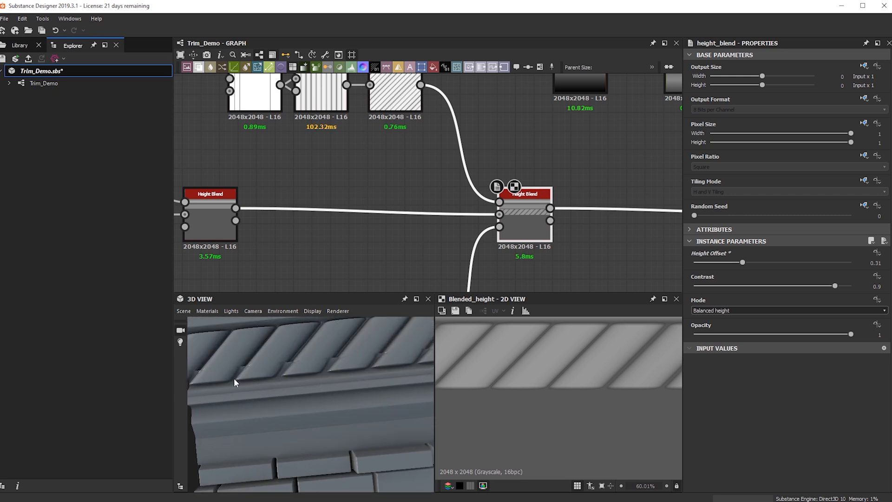
# Set the Tile Generator's X Amount to 20.
pyautogui.scroll(-2, 344, 175)
pyautogui.moveTo(344, 174); pyautogui.dragTo(364, 224, button='middle')
pyautogui.scroll(2, 297, 161)
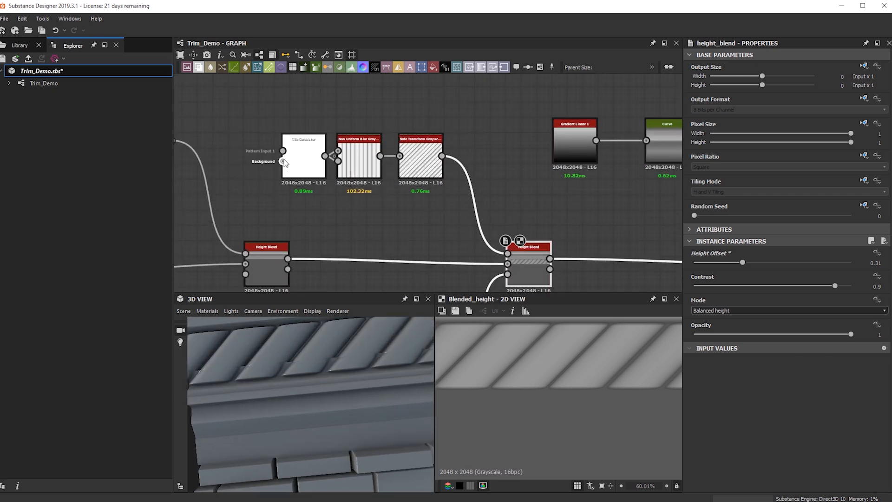
pyautogui.click(310, 166)
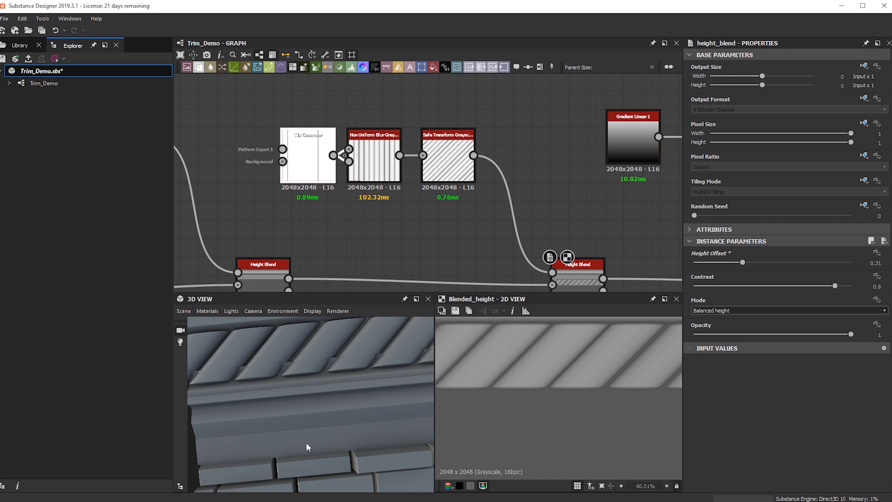
pyautogui.doubleClick(307, 157)
pyautogui.moveTo(296, 320); pyautogui.dragTo(378, 434)
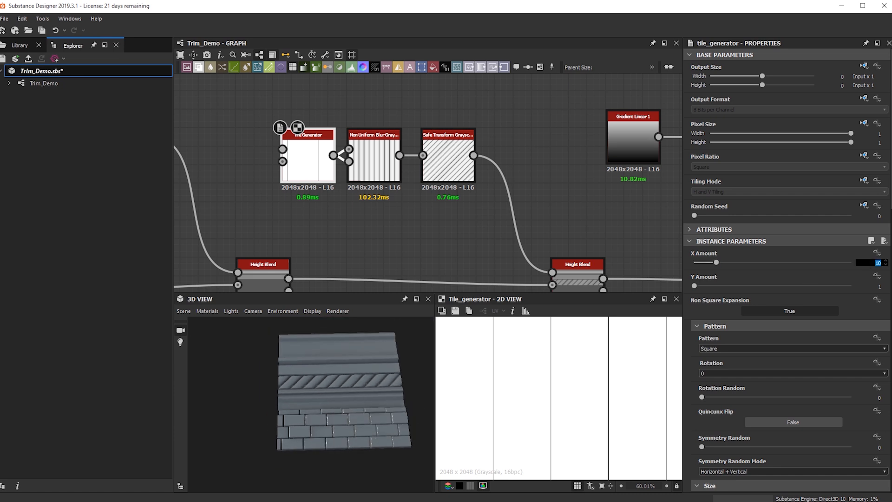
pyautogui.write('20')
pyautogui.press('Return')
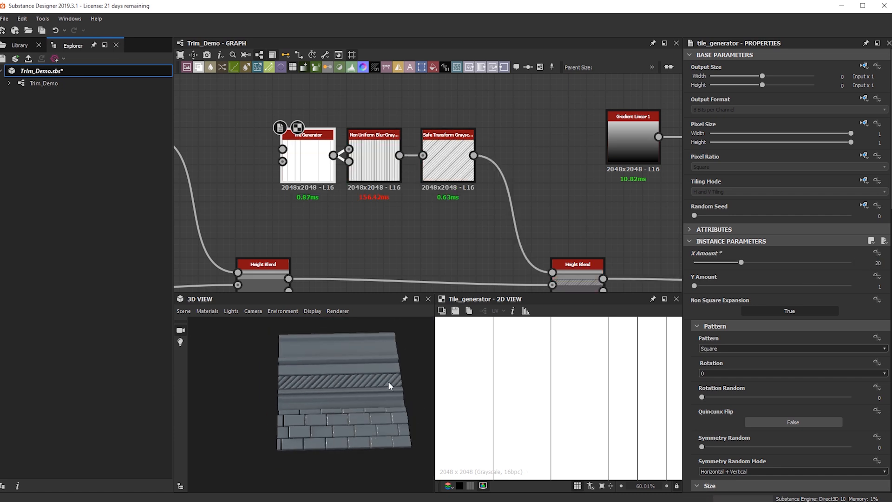
# Inspect the diagonal trim in 3D and preview the outputs of its Height Blend and the next one in the chain.
pyautogui.scroll(7, 330, 389)
pyautogui.moveTo(326, 390); pyautogui.dragTo(256, 387)
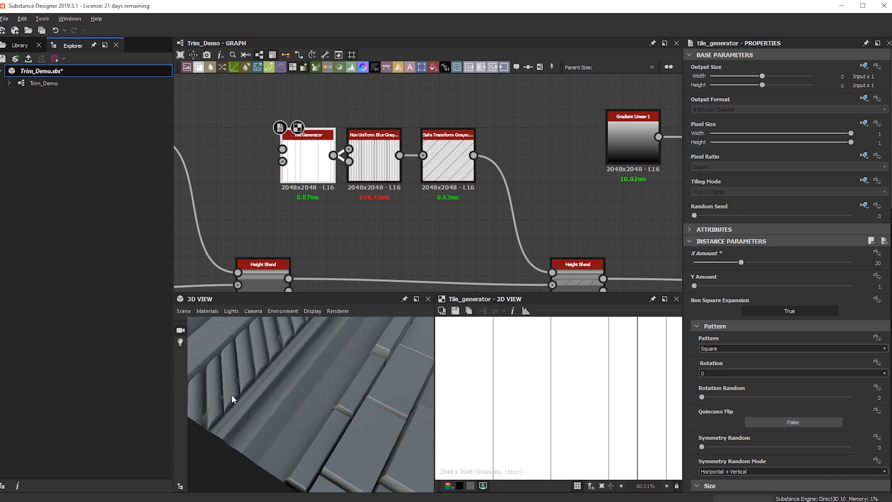
pyautogui.moveTo(568, 287); pyautogui.dragTo(510, 207, button='middle')
pyautogui.scroll(2, 509, 209)
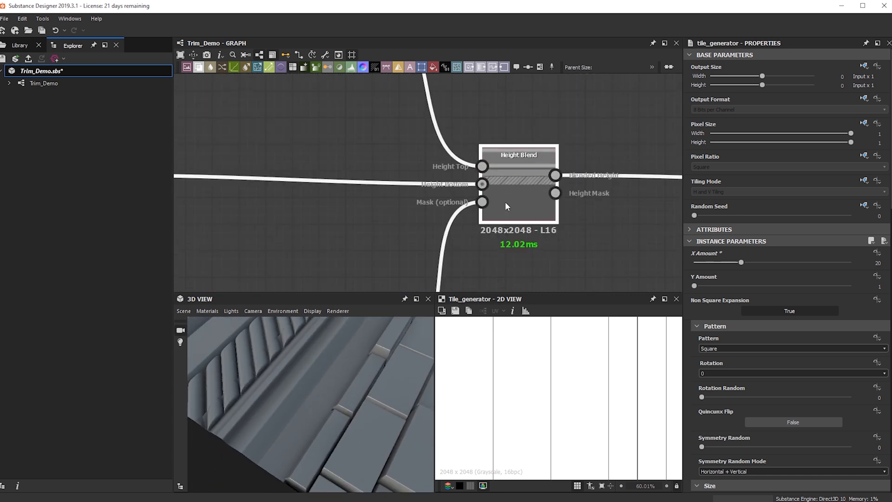
pyautogui.doubleClick(506, 202)
pyautogui.moveTo(614, 215); pyautogui.dragTo(353, 188, button='middle')
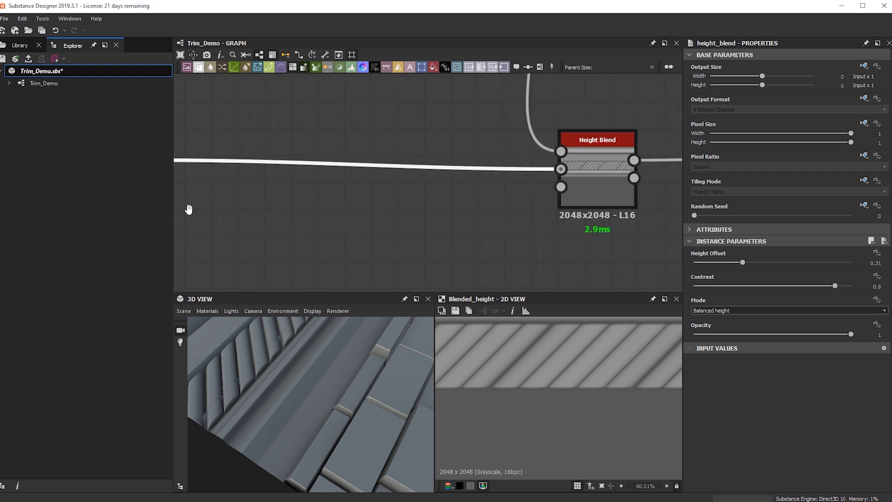
pyautogui.scroll(3, 341, 184)
pyautogui.doubleClick(341, 184)
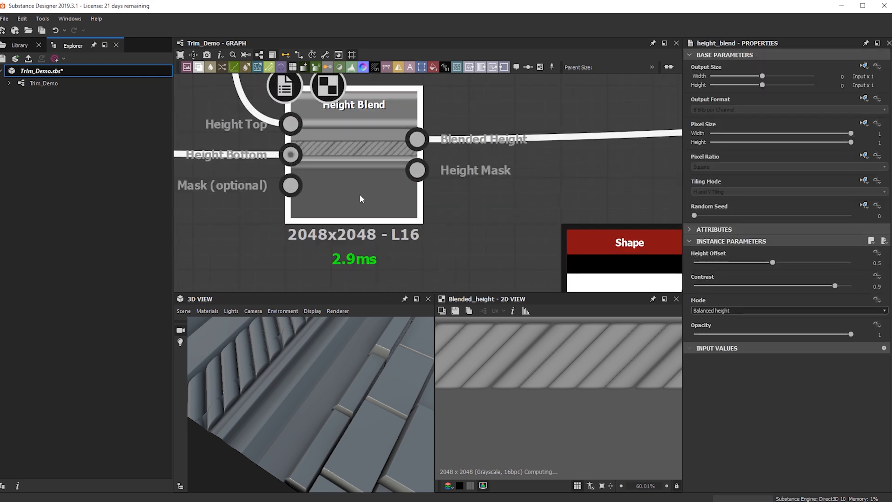
# Lower the top edge of the molding's Transformation 2D to the lower border of the diagonal trim, giving a Y offset of -0.5516.
pyautogui.scroll(-3, 371, 200)
pyautogui.moveTo(370, 200); pyautogui.dragTo(460, 200, button='middle')
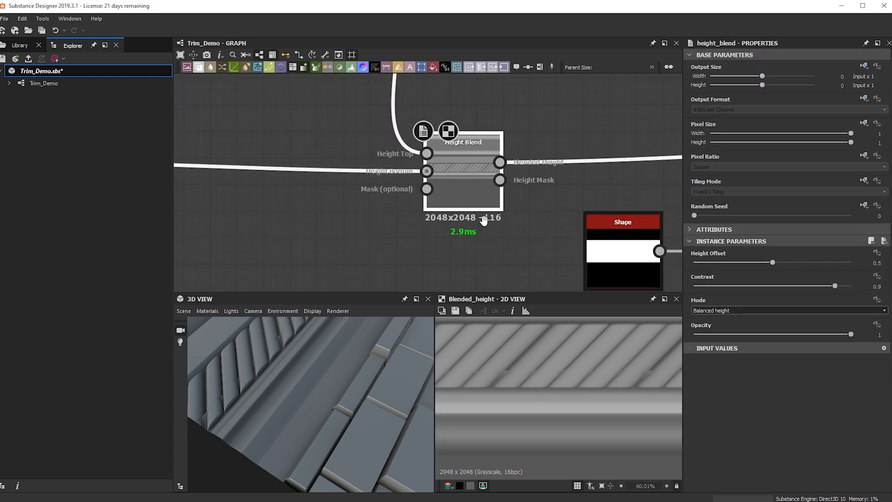
pyautogui.moveTo(403, 100); pyautogui.dragTo(459, 180, button='middle')
pyautogui.scroll(-1, 458, 179)
pyautogui.moveTo(384, 86); pyautogui.dragTo(412, 163, button='middle')
pyautogui.scroll(-1, 411, 162)
pyautogui.click(411, 162)
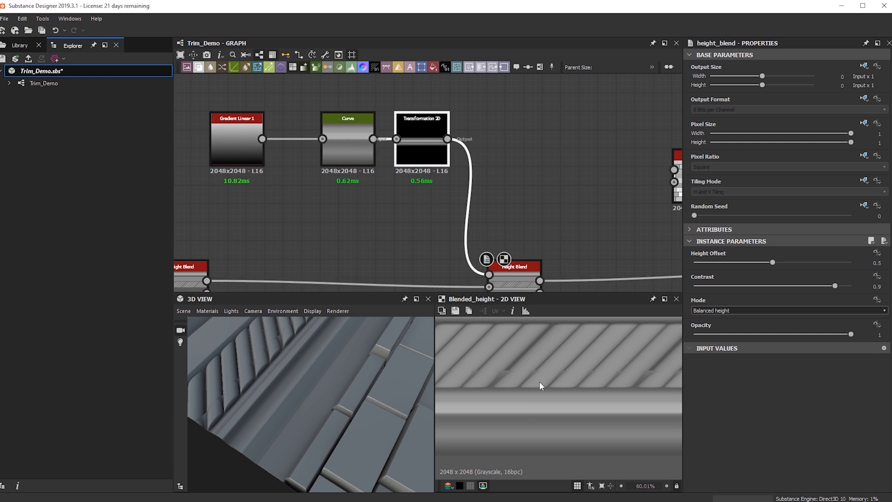
pyautogui.scroll(-1, 493, 378)
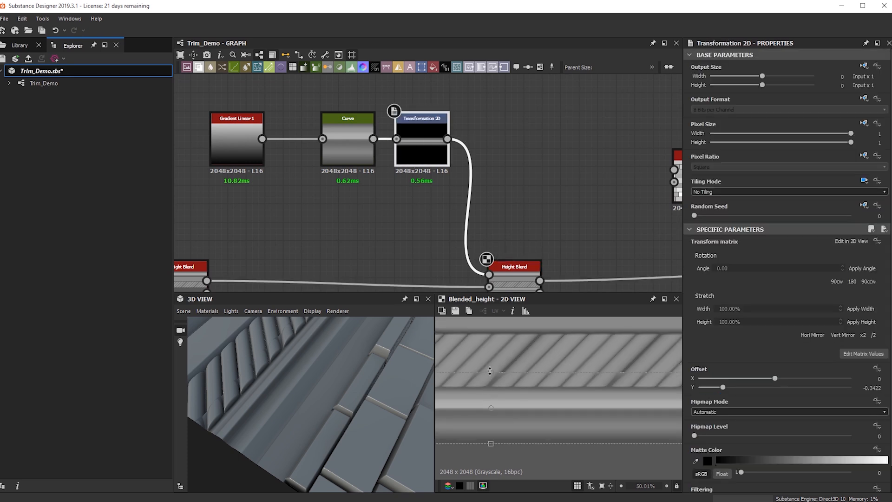
pyautogui.moveTo(489, 378); pyautogui.dragTo(489, 386)
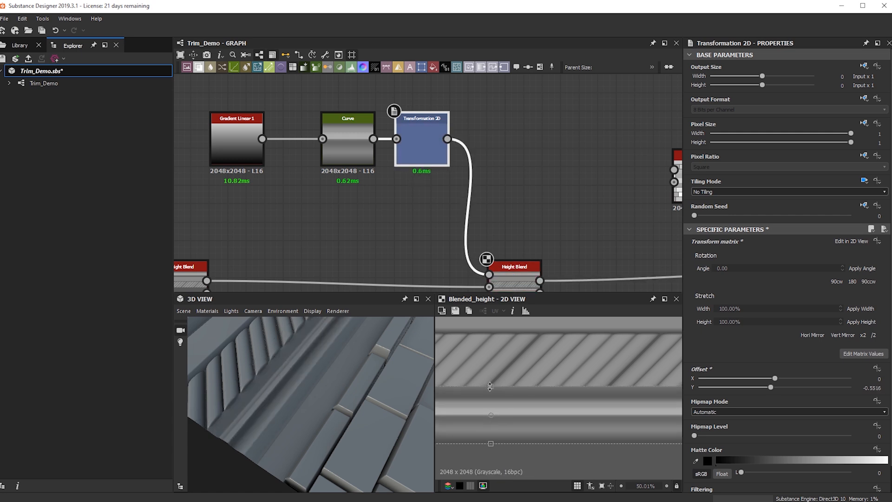
pyautogui.moveTo(269, 391); pyautogui.dragTo(297, 418)
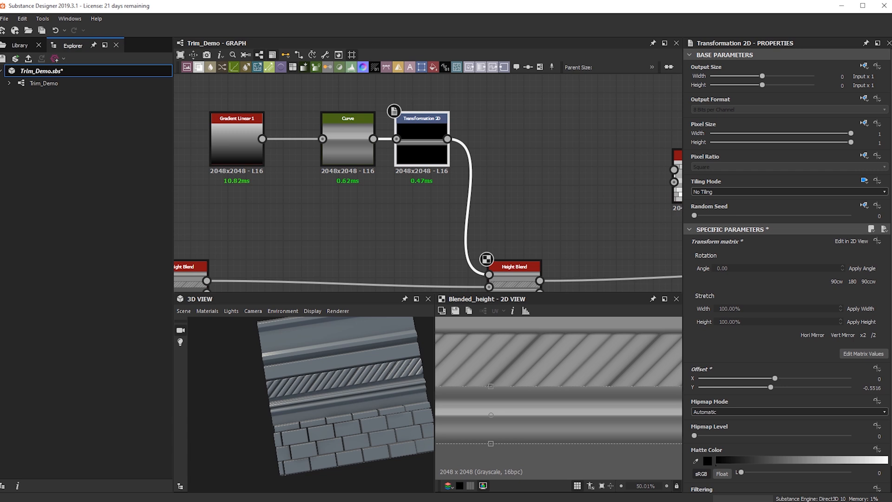
# Preview the Safe Transform output and spread out the three stripe nodes, leaving a gap between Non Uniform Blur and Safe Transform.
pyautogui.moveTo(455, 203); pyautogui.dragTo(650, 207, button='middle')
pyautogui.moveTo(195, 212); pyautogui.dragTo(505, 217, button='middle')
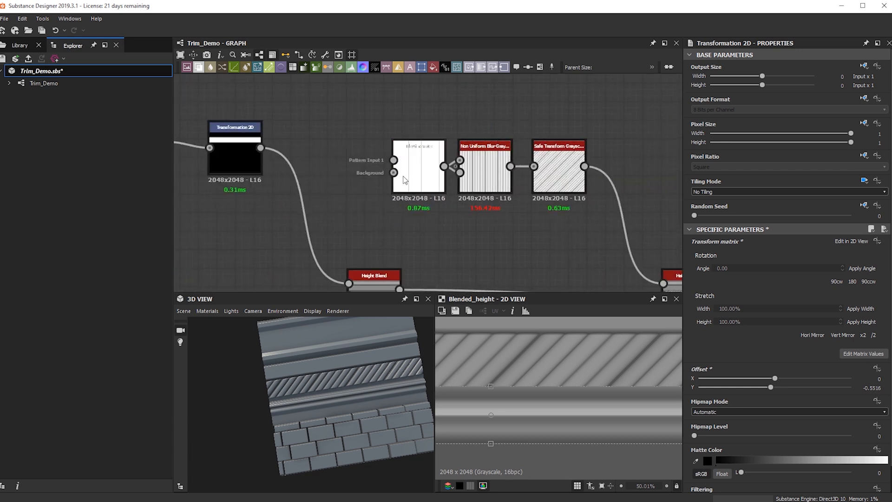
pyautogui.moveTo(422, 177); pyautogui.dragTo(383, 179)
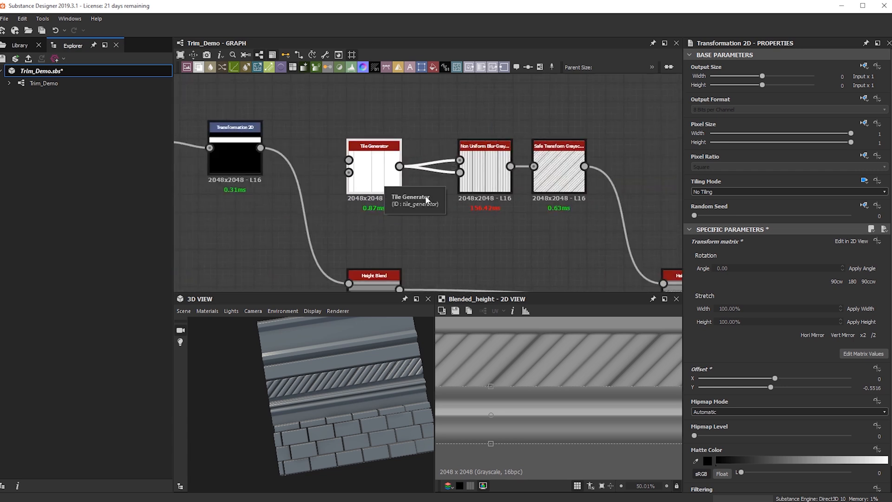
pyautogui.click(562, 181)
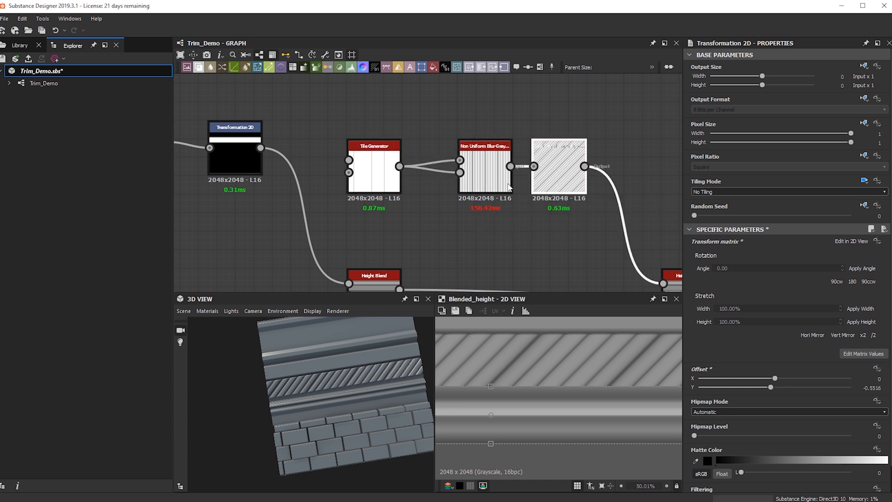
pyautogui.moveTo(412, 192); pyautogui.dragTo(296, 202, button='middle')
pyautogui.moveTo(443, 186); pyautogui.dragTo(491, 188)
pyautogui.moveTo(369, 181); pyautogui.dragTo(350, 182)
# Add a second Safe Transform Grayscale node above the gap between the blur and the existing Safe Transform.
pyautogui.moveTo(365, 128); pyautogui.dragTo(368, 138, button='middle')
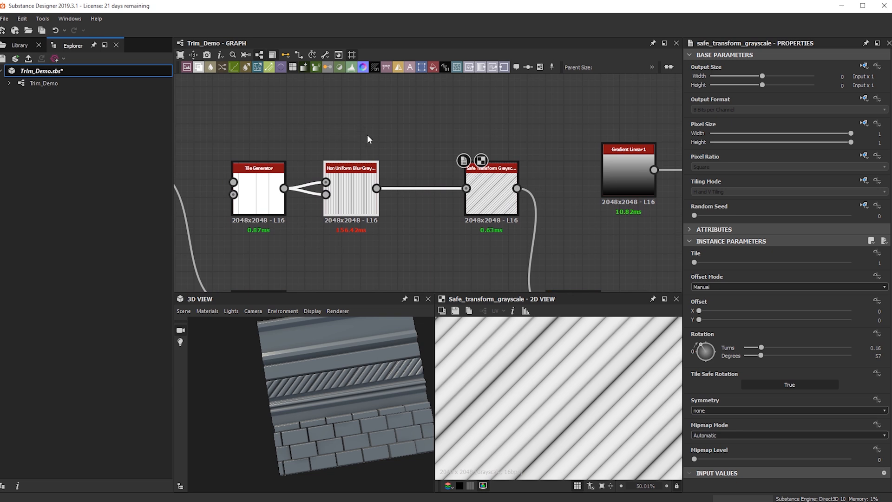
pyautogui.press('space')
pyautogui.write('safe')
pyautogui.press('Escape')
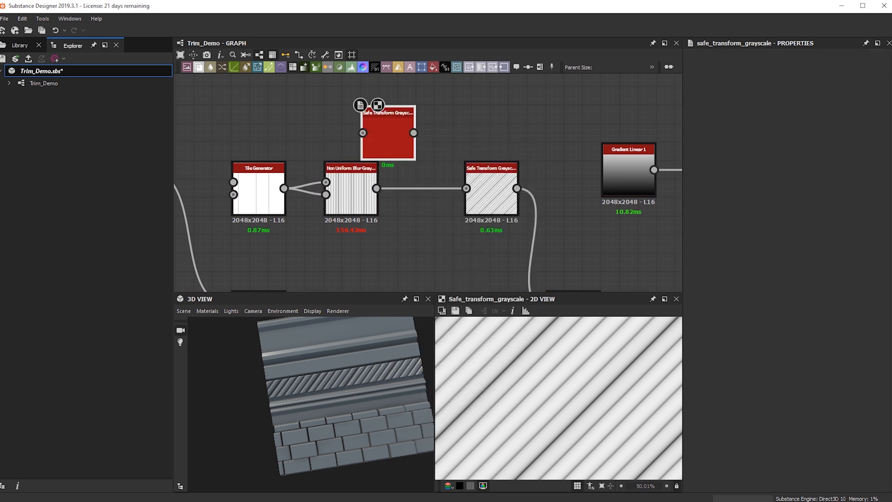
# Feed the Non Uniform Blur output into the new Safe Transform and into the background of a new Blend node.
pyautogui.moveTo(376, 188); pyautogui.dragTo(363, 133)
pyautogui.moveTo(387, 137); pyautogui.dragTo(343, 118)
pyautogui.press('space')
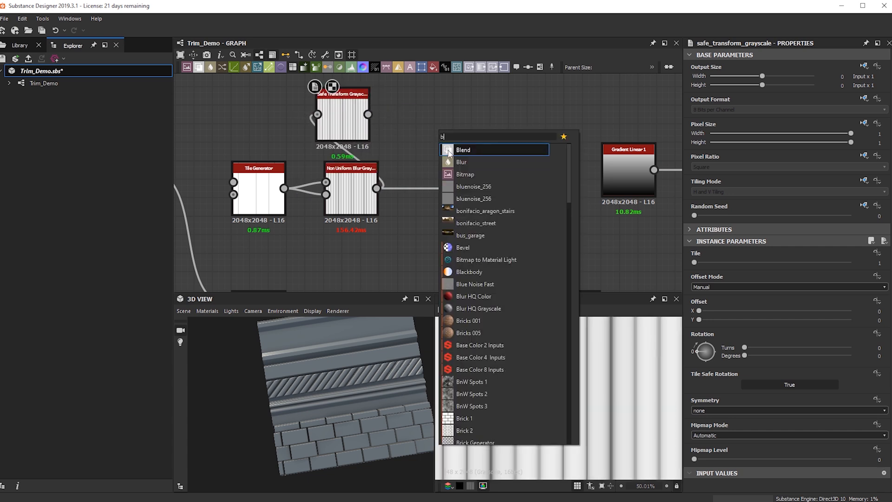
pyautogui.click(460, 148)
pyautogui.moveTo(376, 188); pyautogui.dragTo(418, 133)
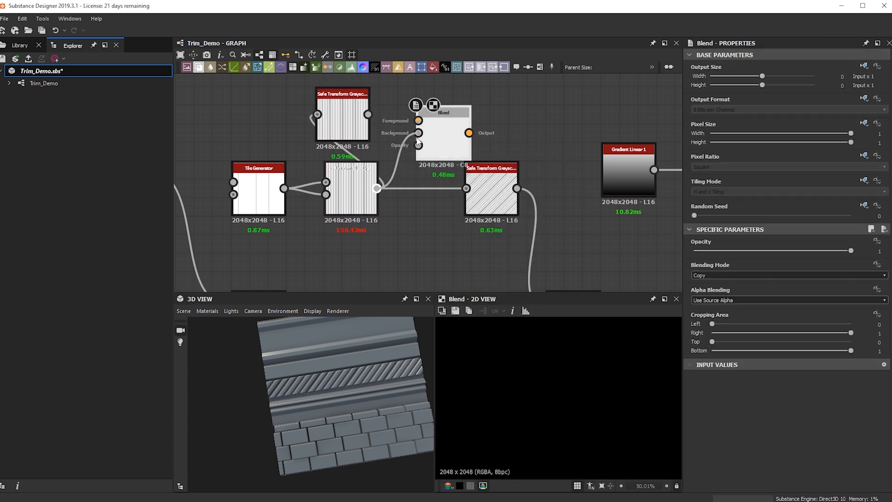
# Rotate the new Safe Transform to 83 degrees and connect its output to the Blend's foreground.
pyautogui.doubleClick(339, 119)
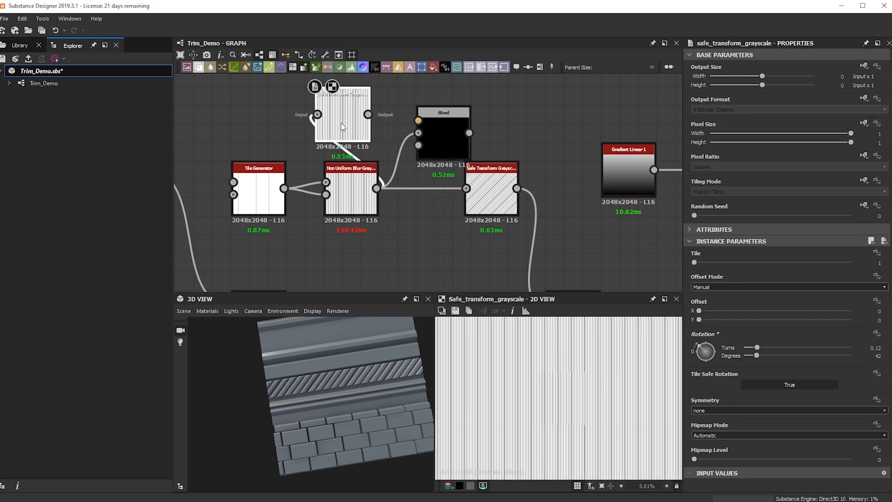
pyautogui.moveTo(702, 349); pyautogui.dragTo(705, 344)
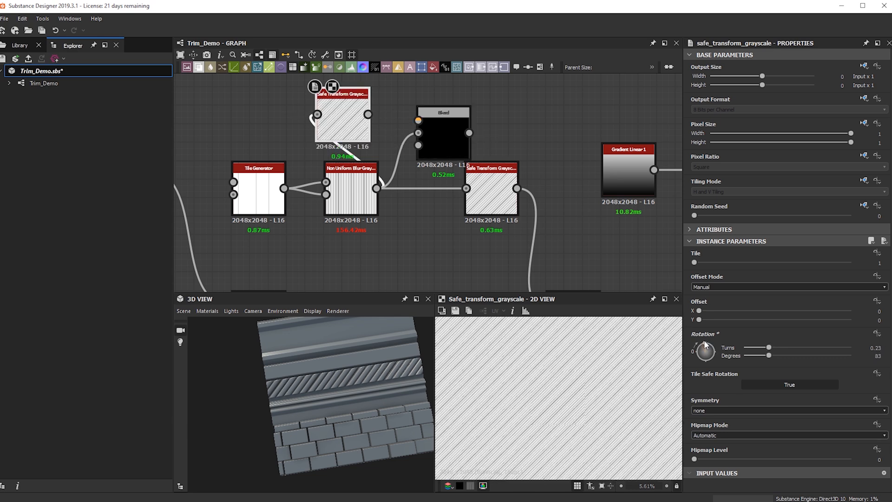
pyautogui.click(428, 127)
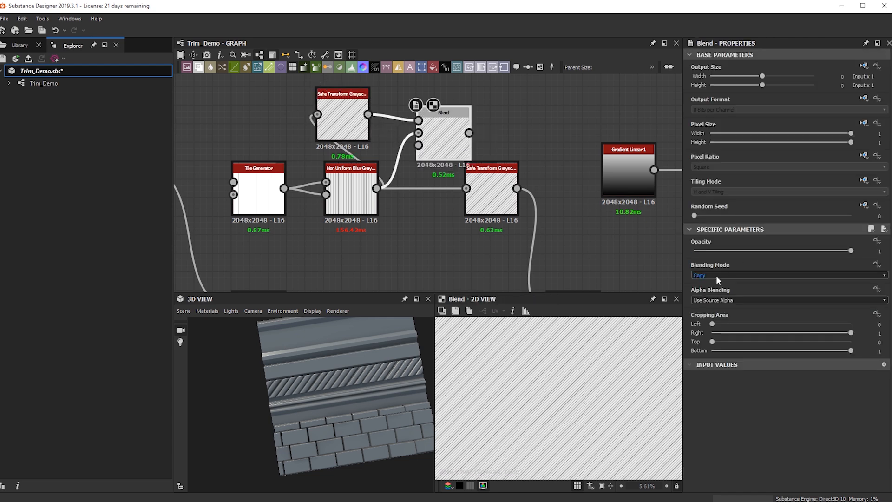
# Set the Blend to Add (Linear Dodge) at 0.09 opacity and connect it to the original Safe Transform's input.
pyautogui.scroll(-1, 716, 277)
pyautogui.scroll(1, 716, 276)
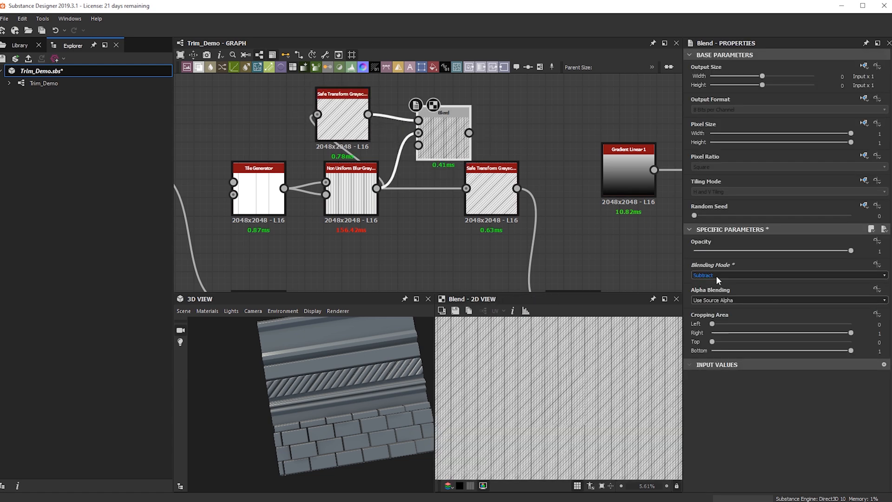
pyautogui.scroll(3, 561, 410)
pyautogui.scroll(4, 560, 411)
pyautogui.click(728, 276)
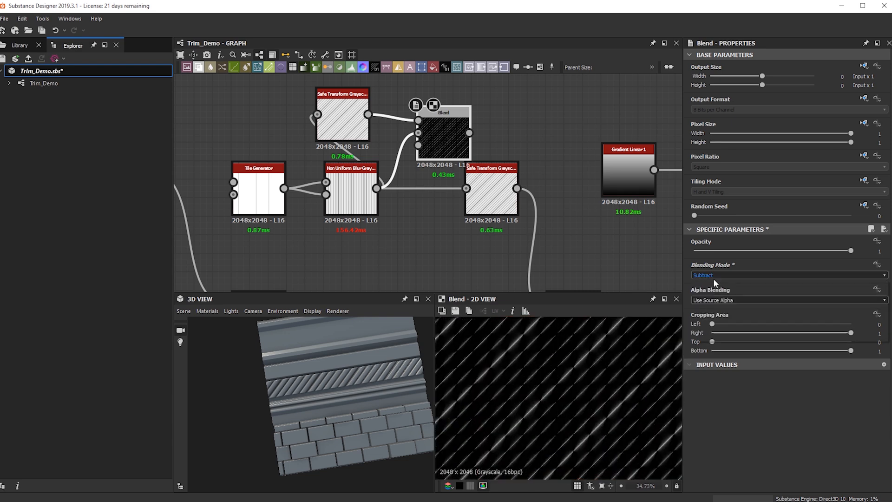
pyautogui.click(709, 288)
pyautogui.moveTo(743, 251); pyautogui.dragTo(703, 251)
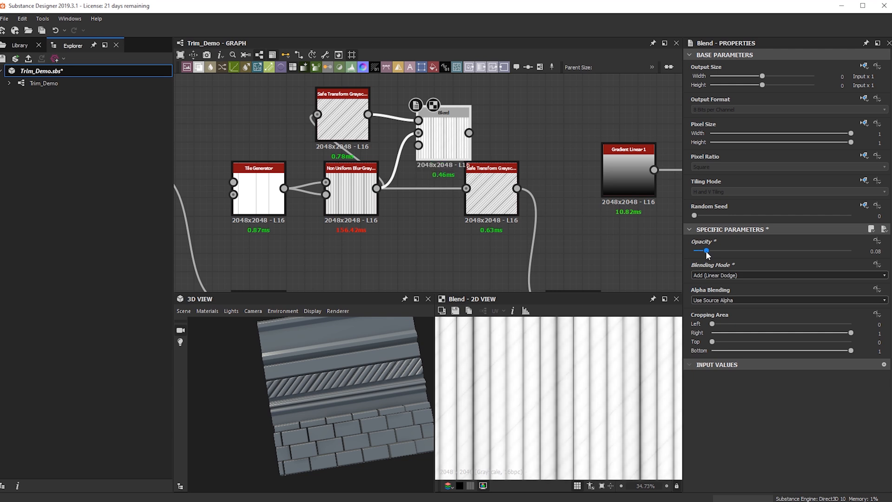
pyautogui.moveTo(468, 133); pyautogui.dragTo(479, 198)
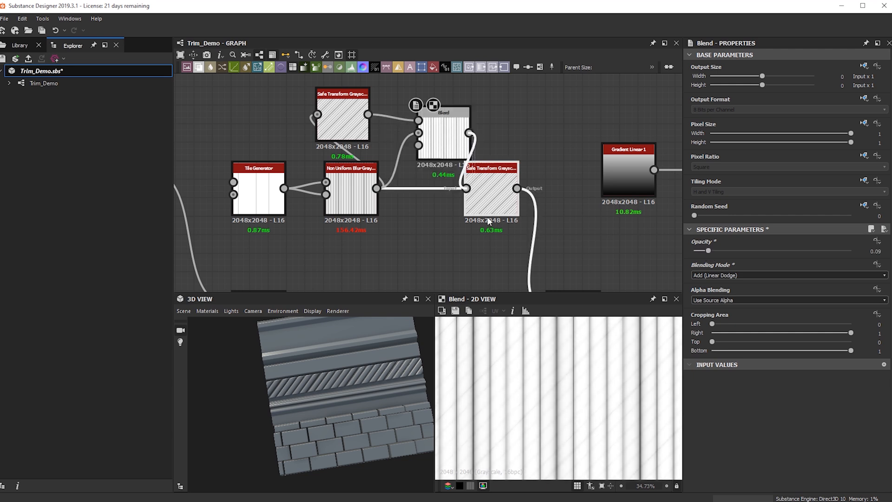
# Examine the diagonal trim's cross stripes up close in 3D and preview the output of its Height Blend.
pyautogui.moveTo(327, 408); pyautogui.dragTo(381, 361)
pyautogui.scroll(3, 325, 392)
pyautogui.scroll(-2, 523, 194)
pyautogui.scroll(2, 502, 204)
pyautogui.moveTo(554, 275); pyautogui.dragTo(492, 176, button='middle')
pyautogui.scroll(-1, 502, 204)
pyautogui.click(495, 181)
pyautogui.doubleClick(492, 173)
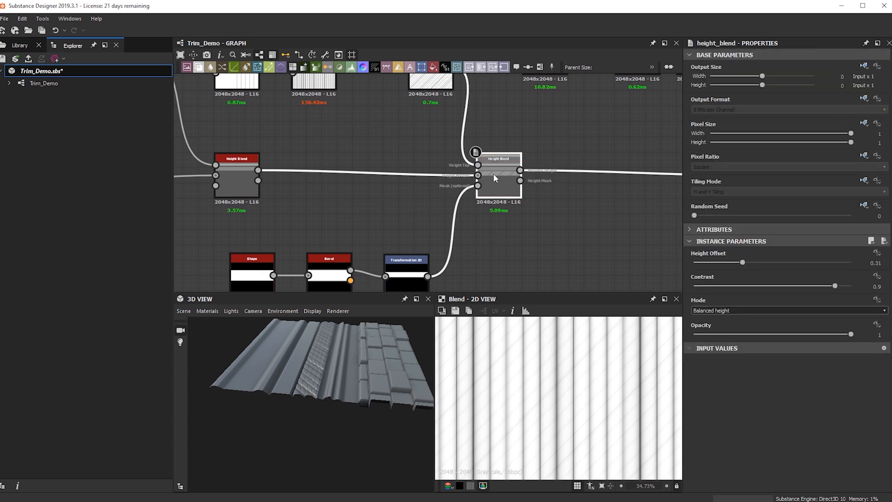
pyautogui.moveTo(365, 346); pyautogui.dragTo(409, 353)
# Undo a trial Contrast of 0.4 on the diagonal trim's Height Blend and set its Opacity to 0.56 instead.
pyautogui.moveTo(803, 286); pyautogui.dragTo(756, 287)
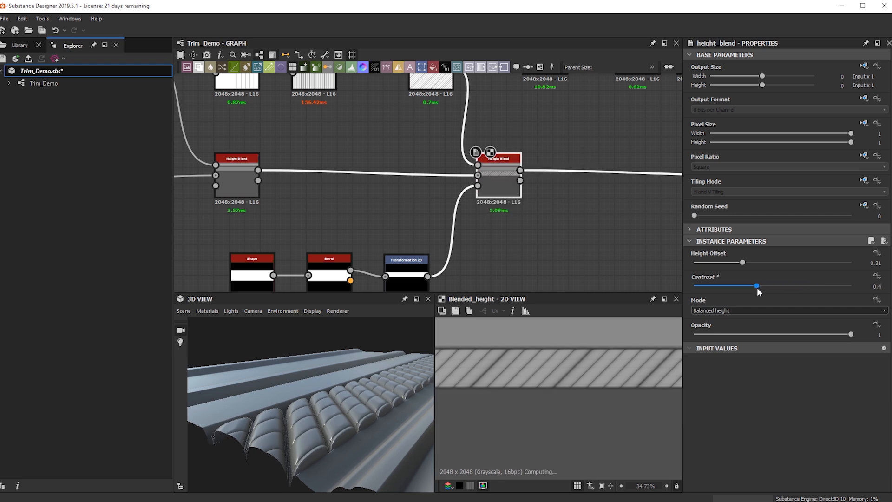
pyautogui.hotkey('ctrl', 'z')
pyautogui.moveTo(800, 335); pyautogui.dragTo(779, 335)
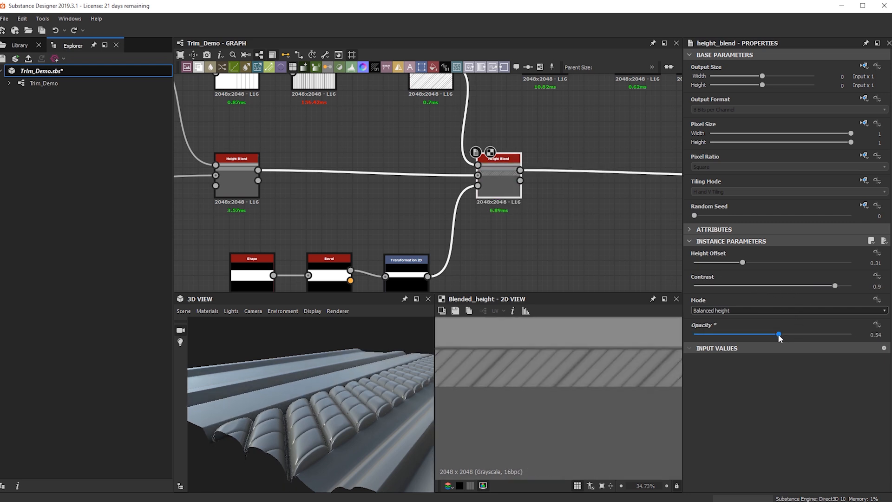
pyautogui.moveTo(279, 464); pyautogui.dragTo(448, 396)
pyautogui.keyDown('ctrl'); pyautogui.keyDown('shift'); pyautogui.moveTo(447, 393); pyautogui.dragTo(356, 372, button='right'); pyautogui.keyUp('shift'); pyautogui.keyUp('ctrl')
# Adjust the upper Safe Transform's rotation to -18 degrees, trying 123 degrees first and checking the trim pattern in 3D.
pyautogui.moveTo(398, 153); pyautogui.dragTo(511, 192, button='middle')
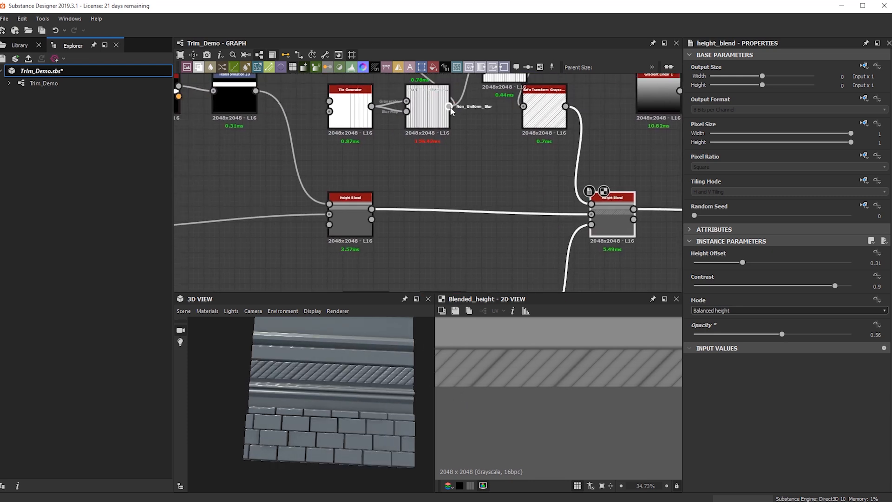
pyautogui.scroll(1, 449, 111)
pyautogui.moveTo(449, 111); pyautogui.dragTo(383, 219, button='middle')
pyautogui.click(357, 148)
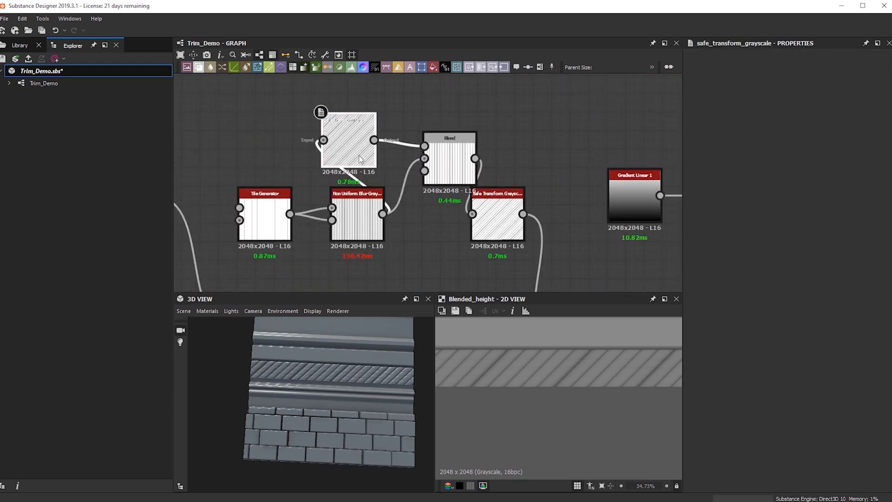
pyautogui.moveTo(705, 350); pyautogui.dragTo(711, 349)
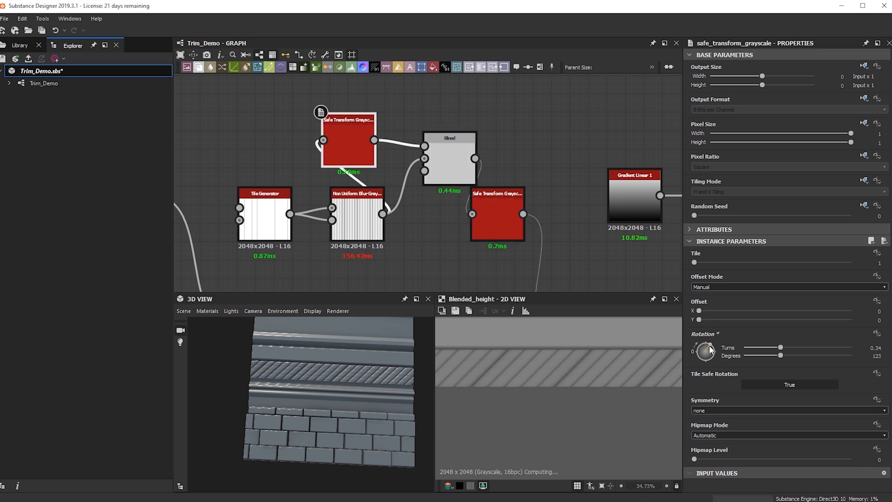
pyautogui.scroll(5, 366, 384)
pyautogui.moveTo(363, 370); pyautogui.dragTo(356, 368)
pyautogui.moveTo(356, 368); pyautogui.dragTo(362, 381, button='middle')
pyautogui.moveTo(362, 380); pyautogui.dragTo(333, 381)
pyautogui.keyDown('ctrl'); pyautogui.keyDown('shift'); pyautogui.moveTo(333, 381); pyautogui.dragTo(504, 367, button='right'); pyautogui.keyUp('shift'); pyautogui.keyUp('ctrl')
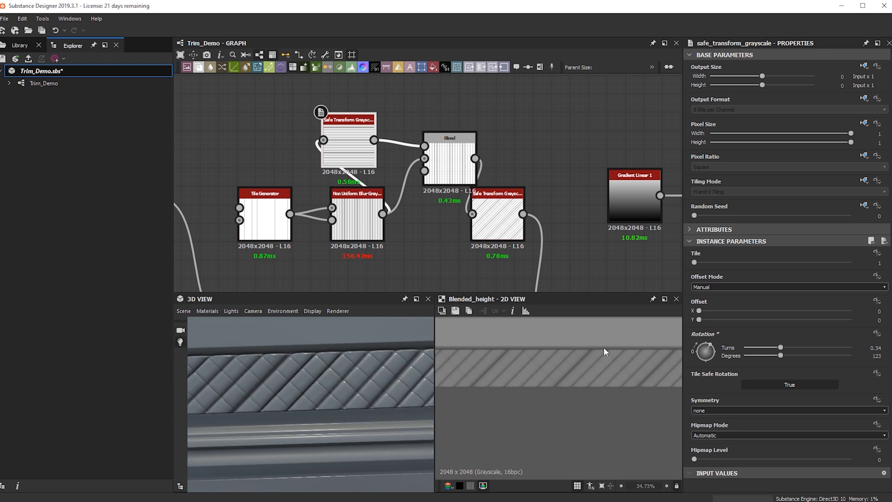
pyautogui.moveTo(711, 353); pyautogui.dragTo(699, 351)
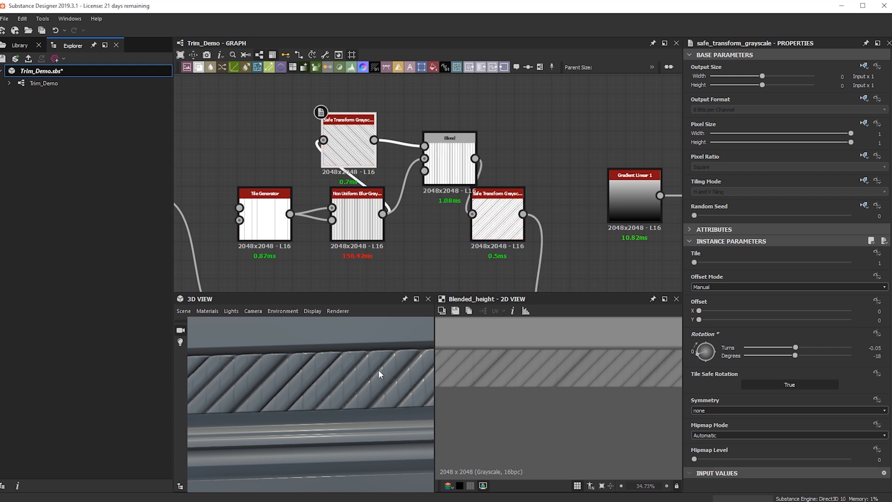
# Spread out the upper Safe Transform and Blend nodes, and feed a duplicate of the Tile Generator into that Safe Transform.
pyautogui.moveTo(351, 193); pyautogui.dragTo(371, 219, button='middle')
pyautogui.moveTo(361, 168); pyautogui.dragTo(387, 168)
pyautogui.moveTo(466, 182); pyautogui.dragTo(503, 163)
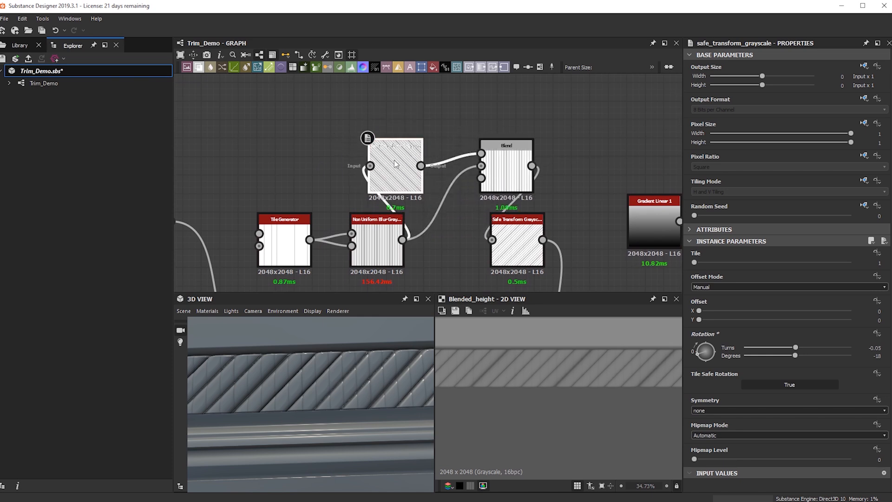
pyautogui.moveTo(394, 168); pyautogui.dragTo(413, 150)
pyautogui.click(282, 242)
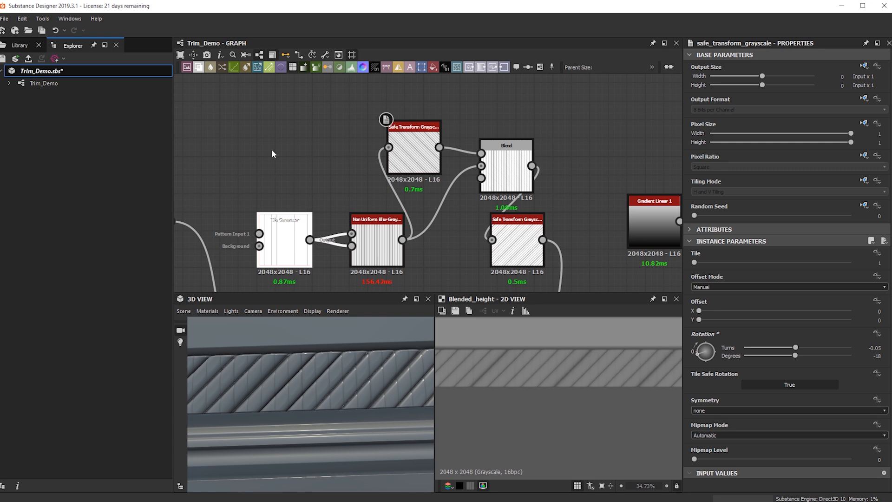
pyautogui.hotkey('ctrl', 'v')
pyautogui.moveTo(427, 186); pyautogui.dragTo(303, 133)
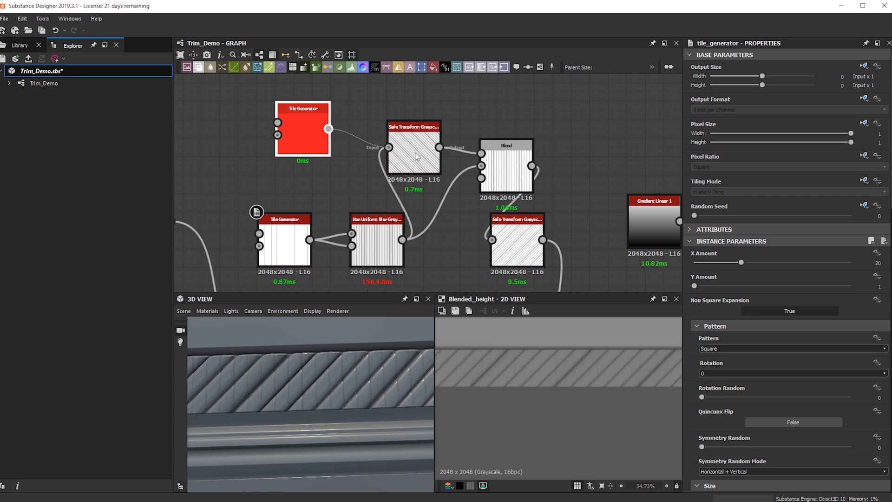
# Place the upper Safe Transform beside the duplicated Tile Generator and the Blend between the blur and the lower Safe Transform.
pyautogui.moveTo(413, 161); pyautogui.dragTo(360, 129)
pyautogui.doubleClick(398, 148)
pyautogui.moveTo(514, 174); pyautogui.dragTo(458, 248)
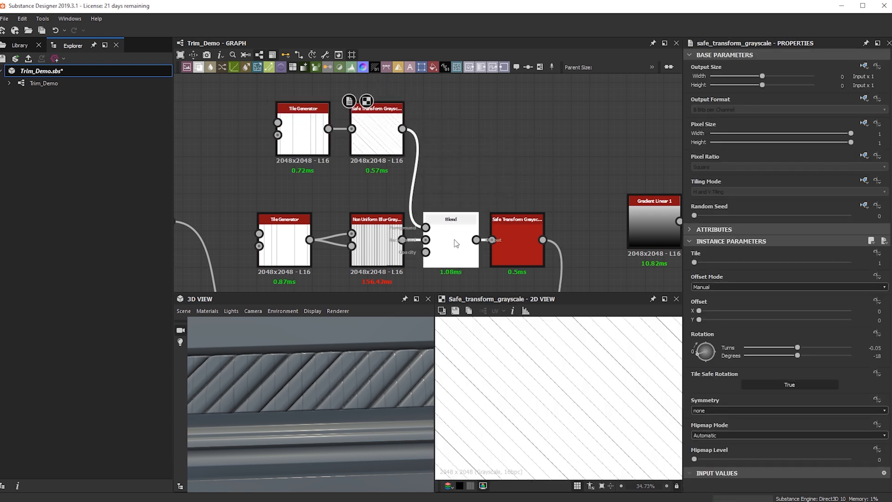
# Set the duplicated Tile Generator's X Amount to 100 and check the stripes in a 3D close-up.
pyautogui.doubleClick(297, 136)
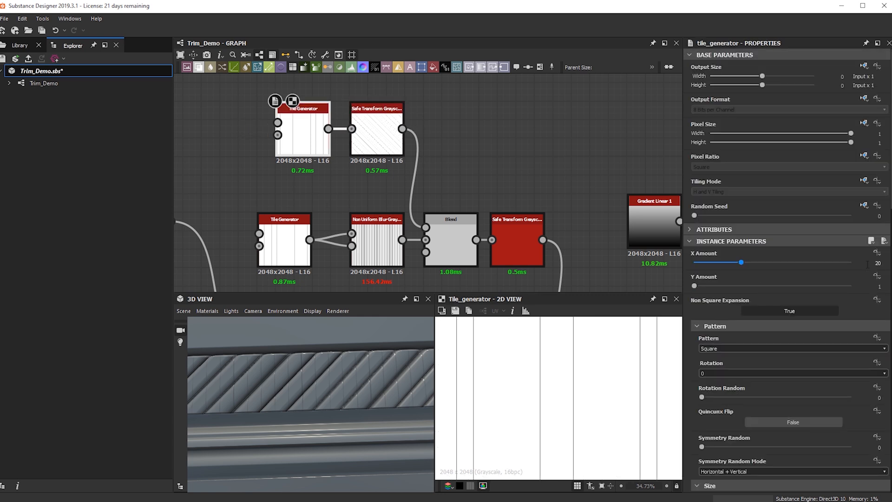
pyautogui.write('100')
pyautogui.press('Return')
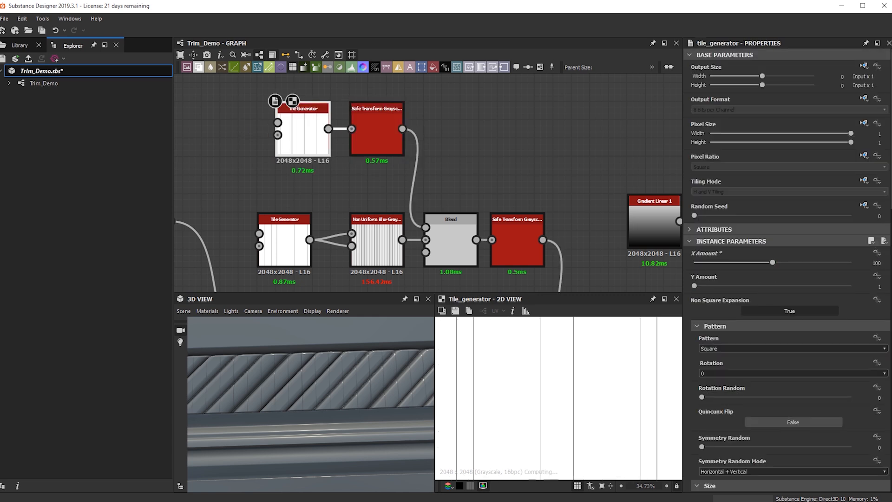
pyautogui.scroll(3, 355, 395)
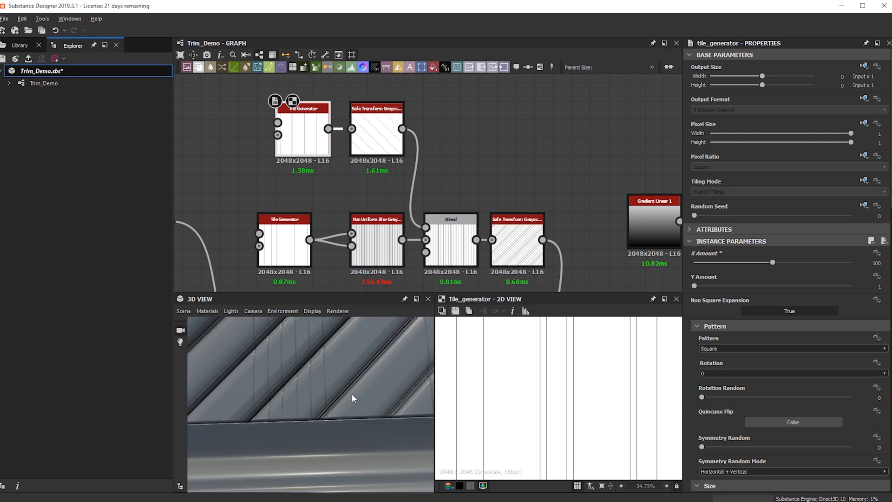
# Compare several blending modes on the stripes Blend and set it to Add Sub at 0.09 opacity.
pyautogui.doubleClick(450, 239)
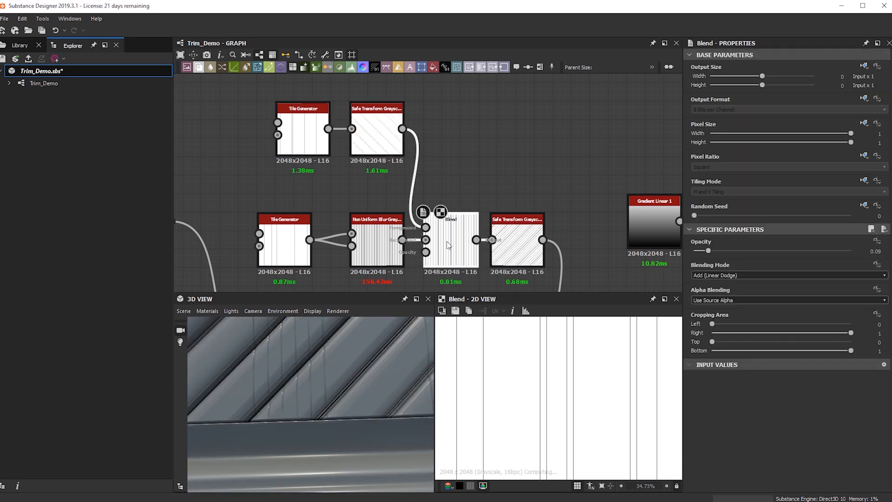
pyautogui.moveTo(719, 250); pyautogui.dragTo(707, 259)
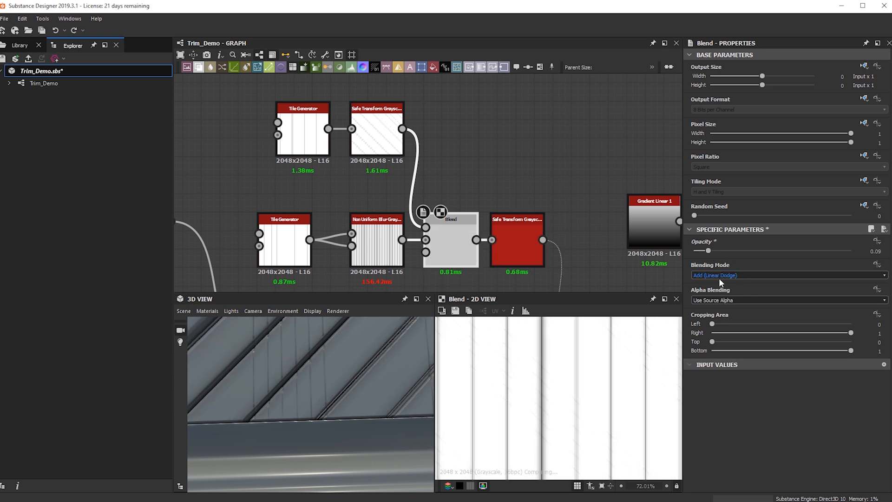
pyautogui.click(719, 278)
pyautogui.click(719, 294)
pyautogui.scroll(-1, 718, 277)
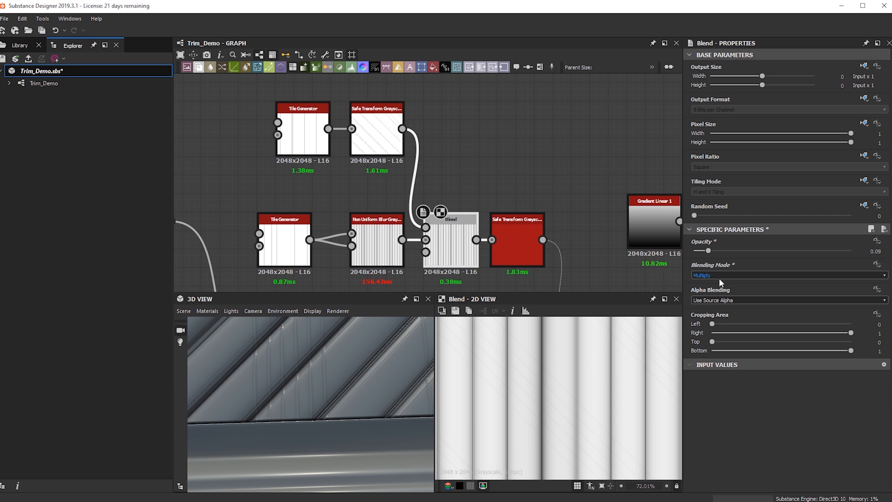
pyautogui.scroll(-2, 718, 278)
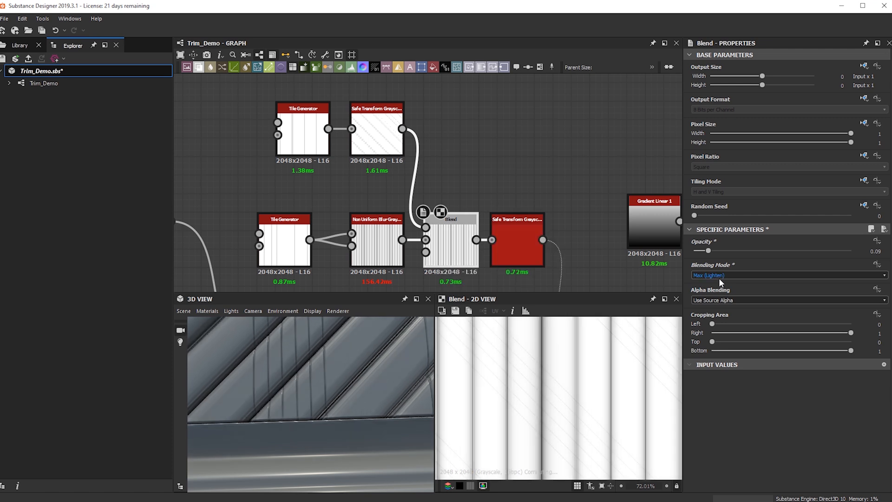
pyautogui.scroll(1, 718, 278)
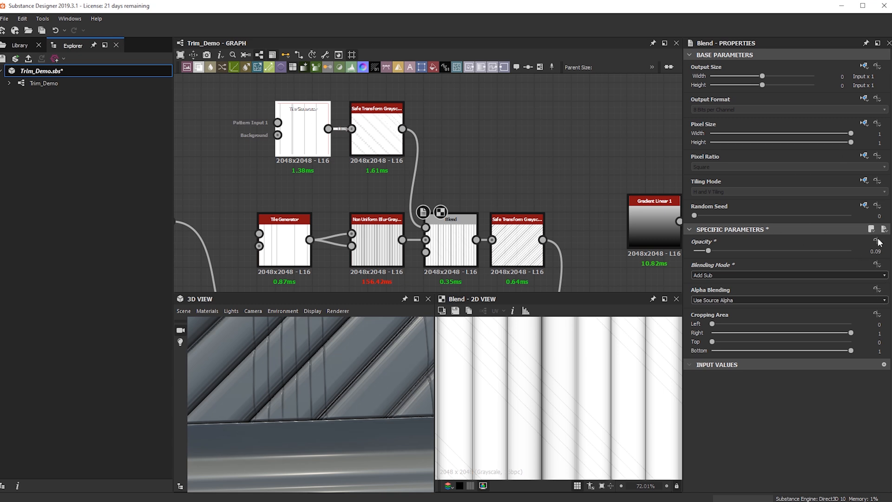
# Reduce the duplicated Tile Generator's X Amount to 25, trying 50 first.
pyautogui.click(303, 135)
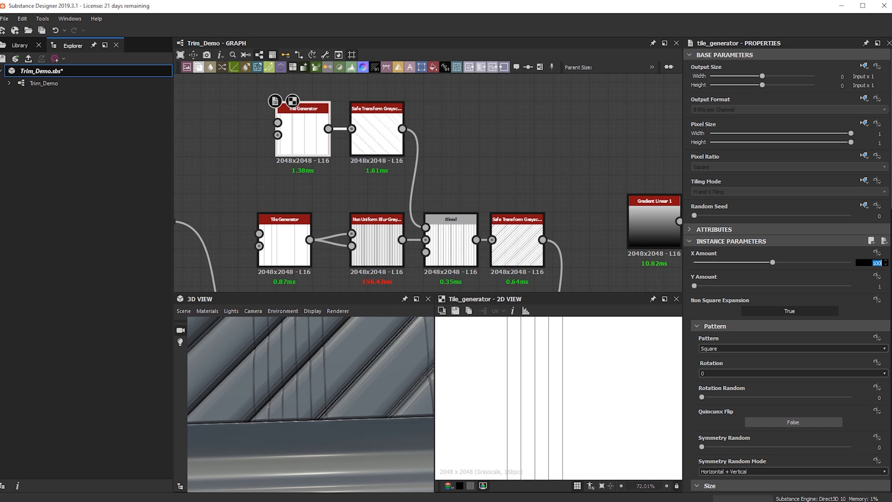
pyautogui.press('Return')
pyautogui.scroll(-2, 489, 260)
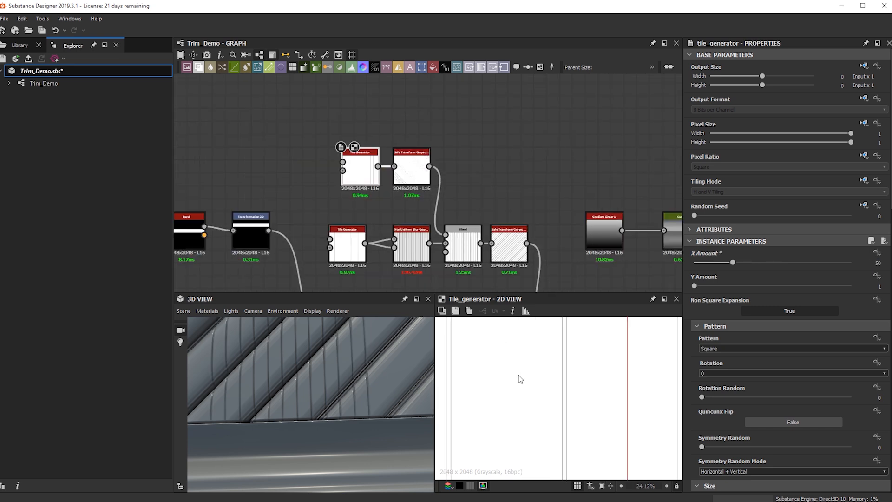
pyautogui.scroll(-5, 342, 370)
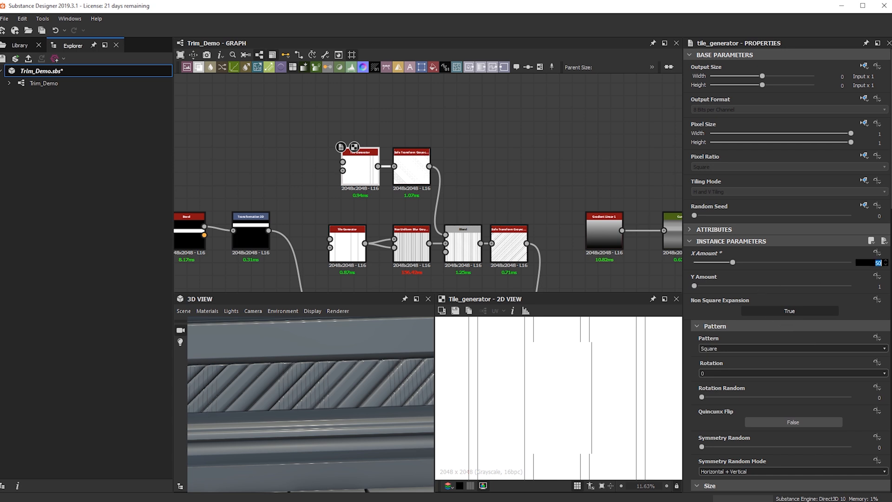
pyautogui.write('25')
pyautogui.press('Return')
# Examine the diagonal trim's fine stripes in 3D under different lighting, both up close and on the whole sheet.
pyautogui.moveTo(380, 391); pyautogui.dragTo(317, 389)
pyautogui.moveTo(318, 389)
pyautogui.keyDown('ctrl'); pyautogui.keyDown('shift'); pyautogui.mouseDown(button='right')
pyautogui.moveTo(262, 390)
pyautogui.moveTo(295, 389)
pyautogui.mouseUp(button='right'); pyautogui.keyUp('shift'); pyautogui.keyUp('ctrl')
pyautogui.moveTo(467, 283); pyautogui.dragTo(417, 201, button='middle')
pyautogui.scroll(-3, 340, 405)
pyautogui.moveTo(341, 409)
pyautogui.mouseDown()
pyautogui.moveTo(368, 417)
pyautogui.moveTo(276, 411)
pyautogui.moveTo(357, 414)
pyautogui.moveTo(297, 420)
pyautogui.mouseUp()
pyautogui.scroll(4, 335, 403)
pyautogui.scroll(5, 301, 419)
pyautogui.moveTo(301, 418); pyautogui.dragTo(302, 405, button='middle')
pyautogui.moveTo(301, 405); pyautogui.dragTo(372, 418)
pyautogui.scroll(-3, 535, 190)
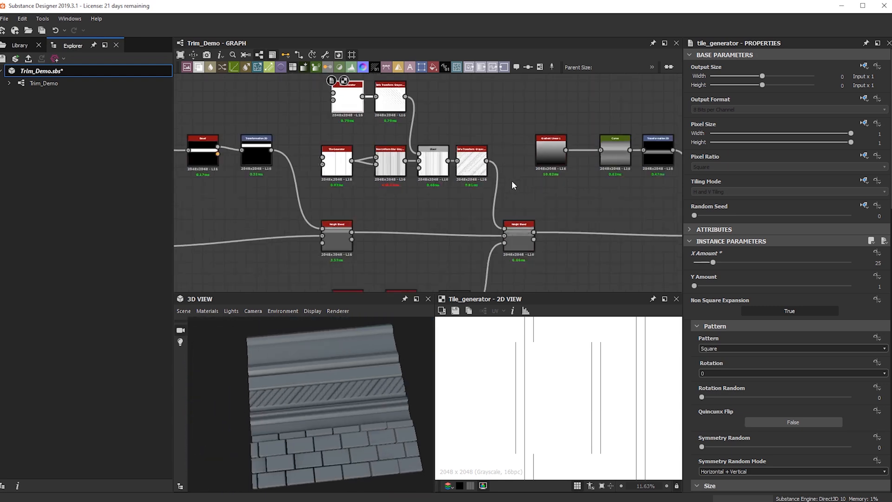
# Shift the molding's Shape, Bevel and Transformation 2D row and its Height Blend away from the Tile Generator nodes.
pyautogui.moveTo(320, 223); pyautogui.dragTo(554, 223, button='middle')
pyautogui.moveTo(384, 231); pyautogui.dragTo(454, 219, button='middle')
pyautogui.moveTo(208, 146); pyautogui.dragTo(322, 216)
pyautogui.moveTo(388, 105); pyautogui.dragTo(539, 148)
pyautogui.moveTo(530, 145); pyautogui.dragTo(481, 146)
pyautogui.moveTo(600, 212); pyautogui.dragTo(552, 212)
# Examine the whole trim sheet in 3D and the Shape, Bevel, Levels and Transformation 2D nodes masking the brick Blend.
pyautogui.moveTo(337, 395); pyautogui.dragTo(336, 372)
pyautogui.scroll(3, 358, 386)
pyautogui.moveTo(347, 360); pyautogui.dragTo(320, 359)
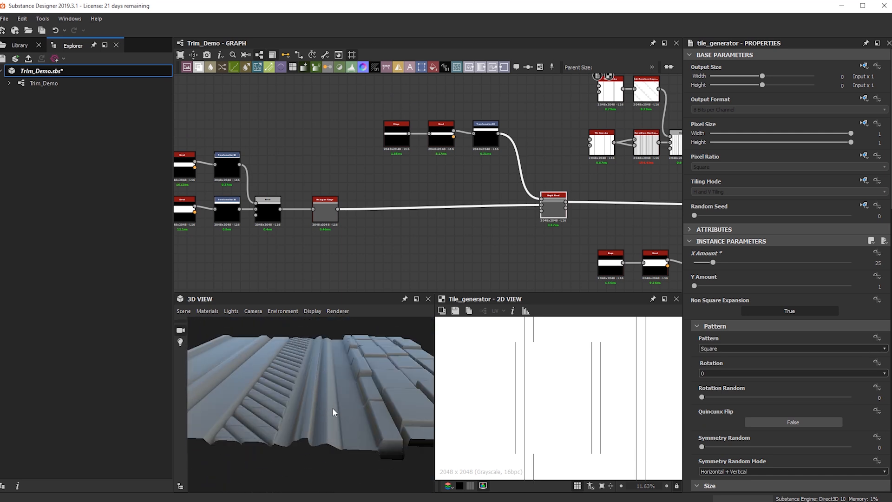
pyautogui.moveTo(320, 431); pyautogui.dragTo(251, 492)
pyautogui.moveTo(619, 206); pyautogui.dragTo(258, 203, button='middle')
pyautogui.moveTo(448, 220); pyautogui.dragTo(250, 220, button='middle')
pyautogui.scroll(4, 543, 221)
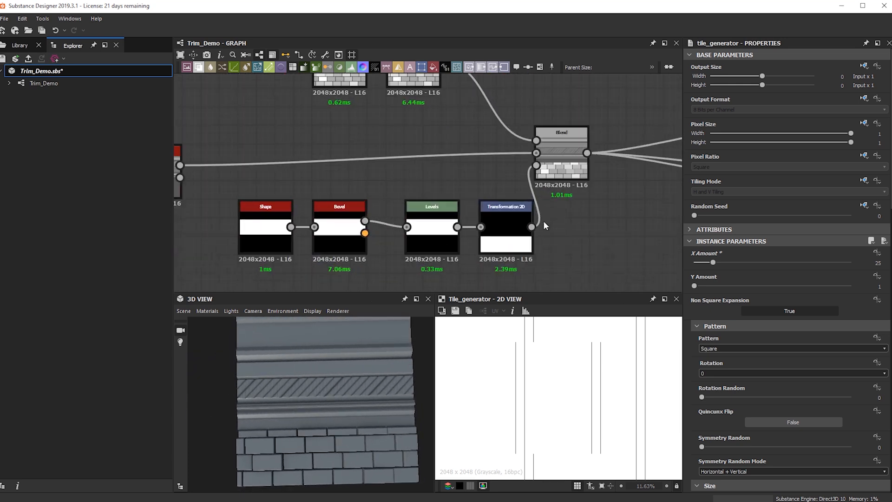
# Examine the brick Blend in 2D and 3D along with the Transformation 2D node that masks it.
pyautogui.doubleClick(563, 165)
pyautogui.moveTo(329, 388)
pyautogui.mouseDown()
pyautogui.moveTo(323, 410)
pyautogui.moveTo(347, 363)
pyautogui.moveTo(331, 392)
pyautogui.mouseUp()
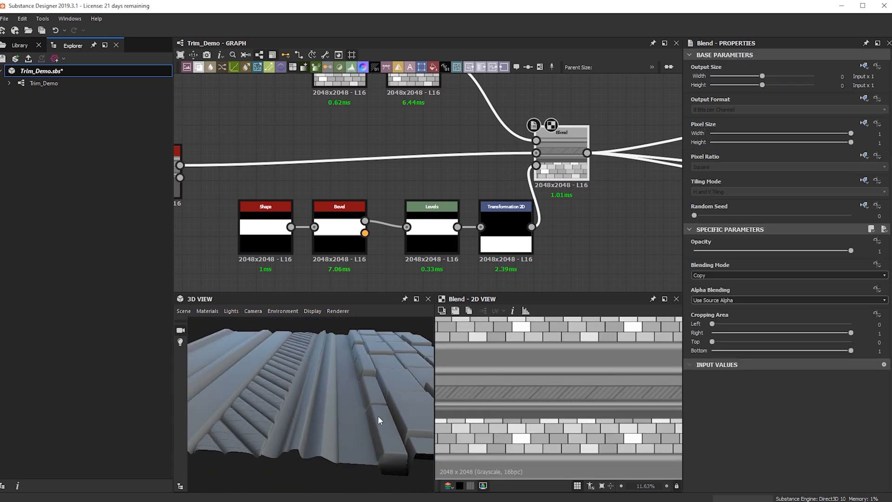
pyautogui.moveTo(337, 412); pyautogui.dragTo(354, 405)
pyautogui.scroll(-3, 343, 191)
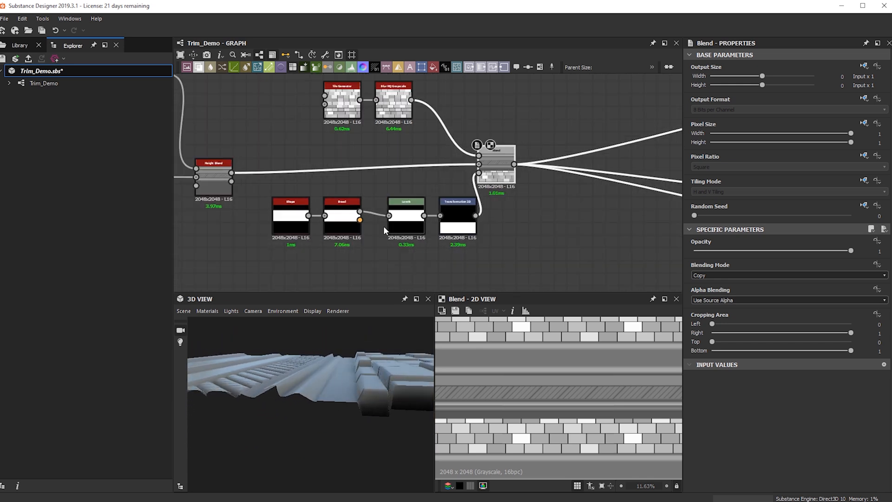
pyautogui.click(463, 222)
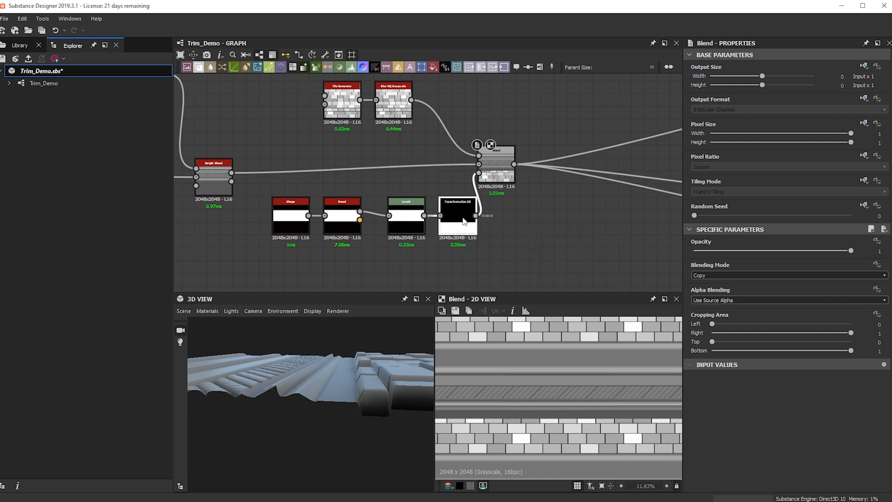
pyautogui.doubleClick(463, 221)
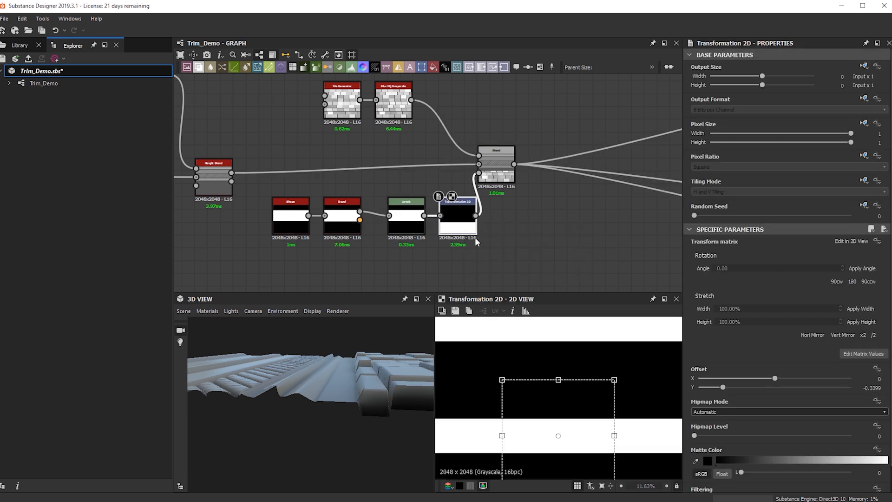
# Set the Y size of the brick mask's Shape node to 0.38.
pyautogui.doubleClick(500, 176)
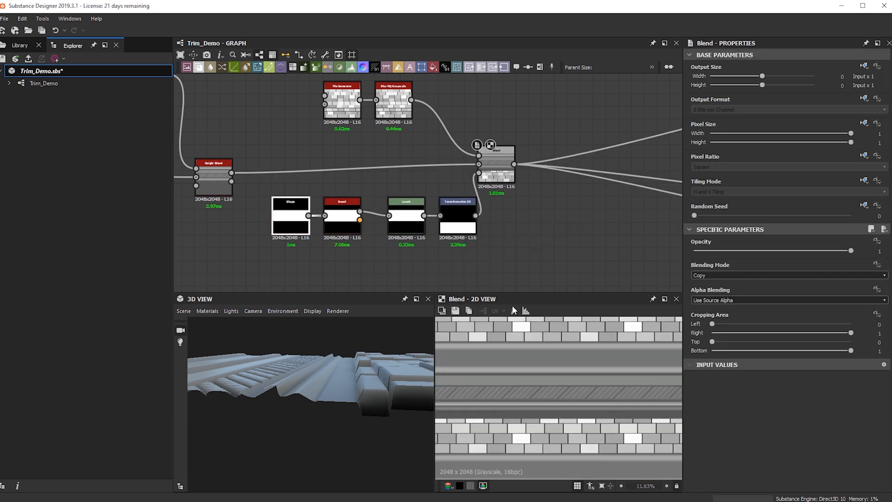
pyautogui.moveTo(745, 344); pyautogui.dragTo(756, 344)
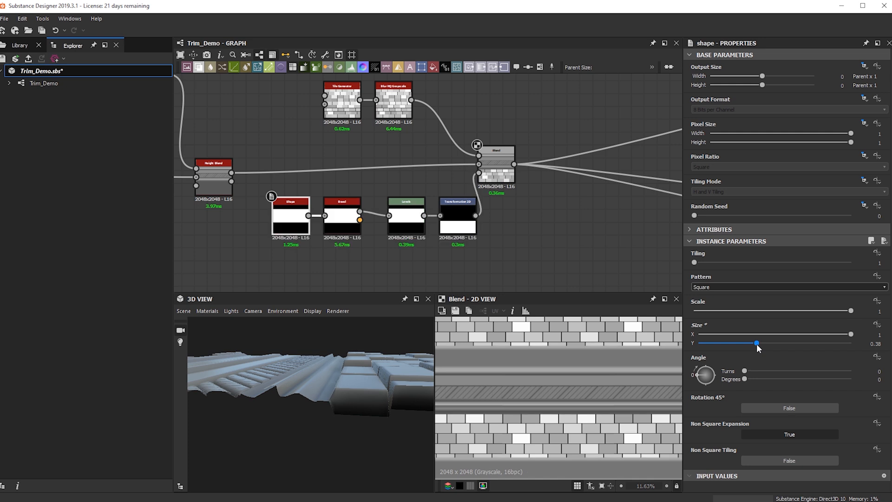
pyautogui.moveTo(369, 330); pyautogui.dragTo(227, 345)
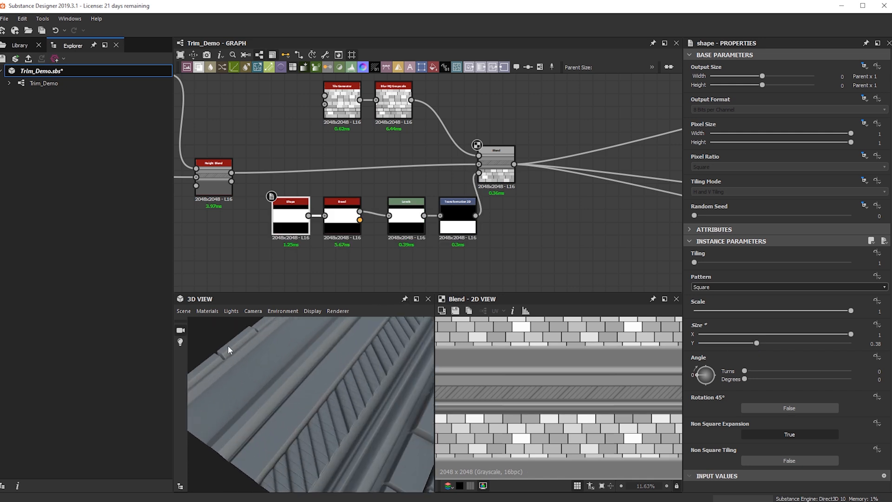
# Shift the brick mask's Transformation 2D vertically to a Y offset of about -0.3104 and check the brick edge in 3D.
pyautogui.click(473, 208)
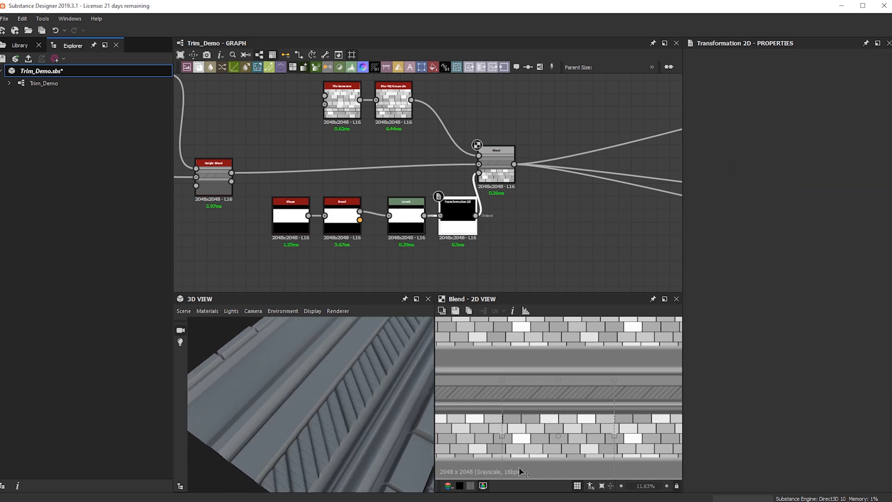
pyautogui.scroll(5, 529, 425)
pyautogui.moveTo(525, 421); pyautogui.dragTo(526, 415)
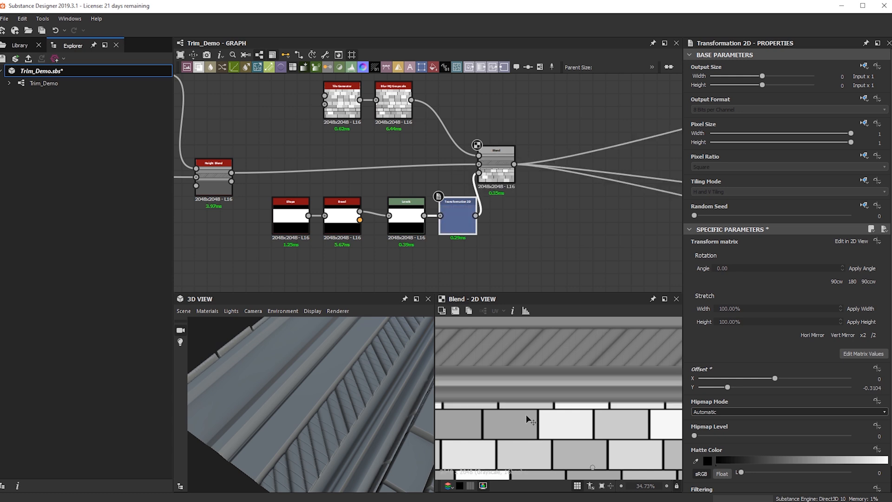
pyautogui.scroll(-4, 337, 386)
pyautogui.moveTo(336, 386); pyautogui.dragTo(305, 418)
pyautogui.moveTo(320, 445); pyautogui.dragTo(318, 383, button='middle')
pyautogui.moveTo(319, 383); pyautogui.dragTo(314, 363)
pyautogui.scroll(-3, 302, 377)
pyautogui.scroll(-3, 332, 386)
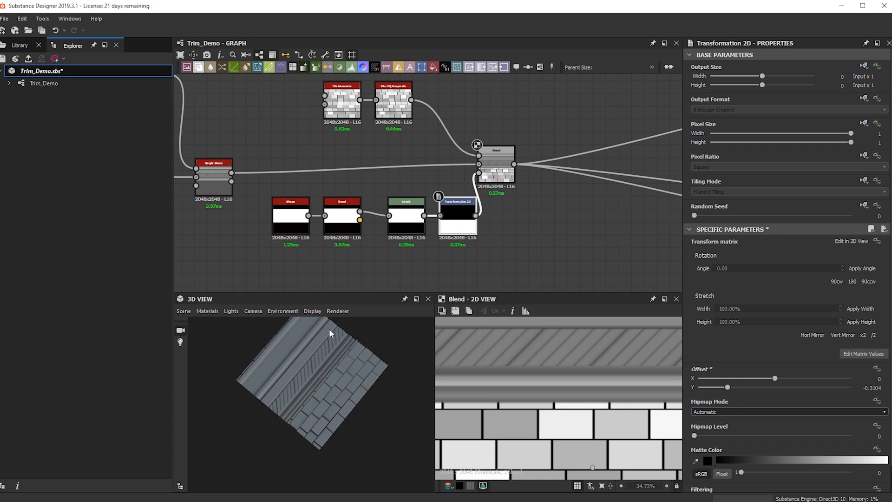
# Set the brick mask Shape's Y size to 0.36 and shift its Transformation 2D to a Y offset of about -0.3032.
pyautogui.click(290, 218)
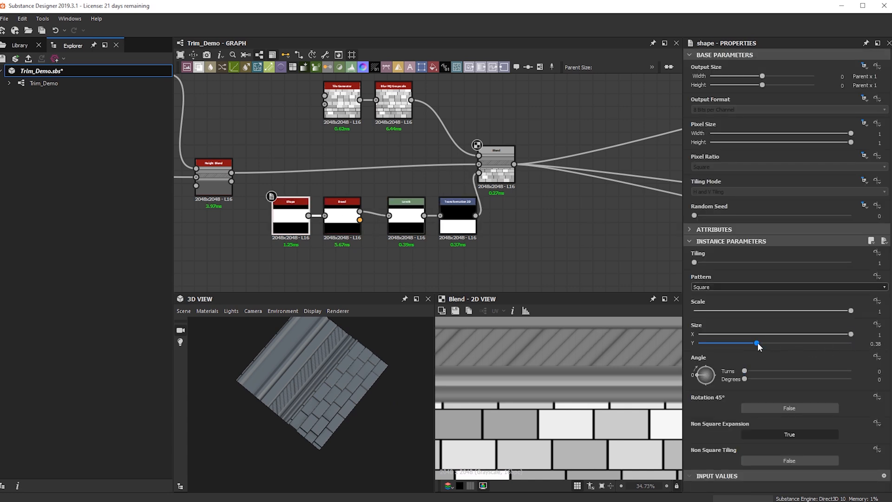
pyautogui.moveTo(755, 345); pyautogui.dragTo(754, 346)
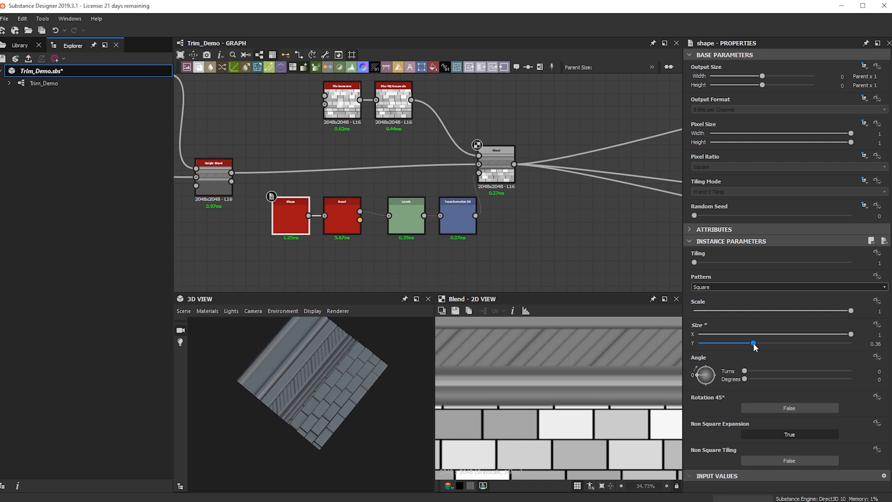
pyautogui.scroll(5, 336, 396)
pyautogui.moveTo(337, 395); pyautogui.dragTo(346, 367)
pyautogui.click(462, 222)
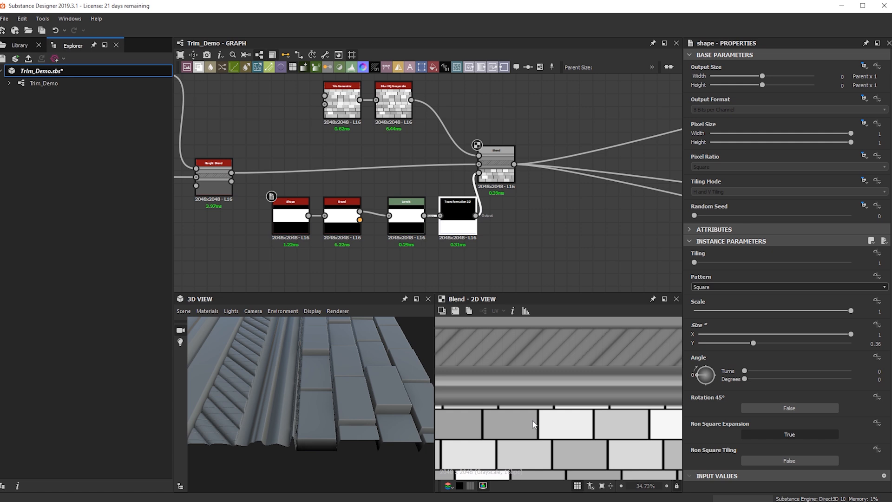
pyautogui.moveTo(546, 432); pyautogui.dragTo(547, 431)
# Examine the moldings, diagonal trim and brick edge in 3D and look over the whole node chain.
pyautogui.moveTo(377, 405); pyautogui.dragTo(342, 402)
pyautogui.scroll(-3, 283, 468)
pyautogui.scroll(-2, 347, 411)
pyautogui.scroll(3, 341, 402)
pyautogui.moveTo(342, 402); pyautogui.dragTo(348, 414, button='middle')
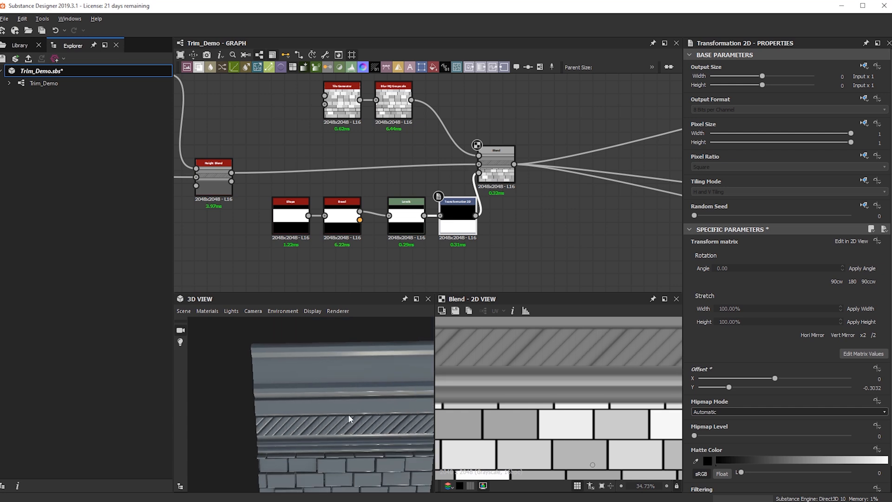
pyautogui.moveTo(347, 414); pyautogui.dragTo(339, 395)
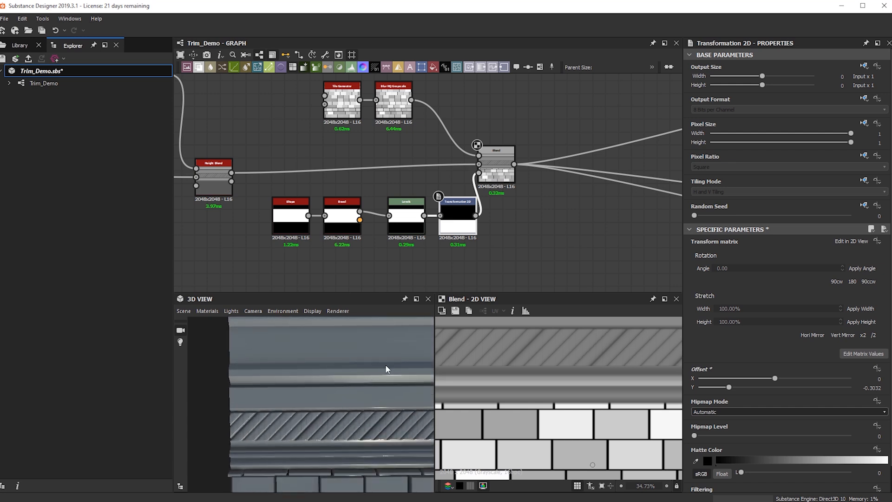
pyautogui.scroll(-3, 416, 268)
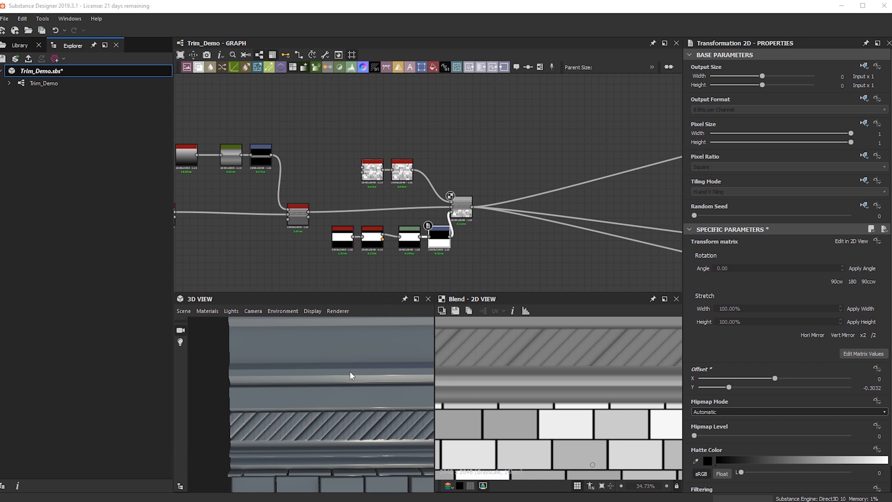
pyautogui.scroll(-3, 334, 404)
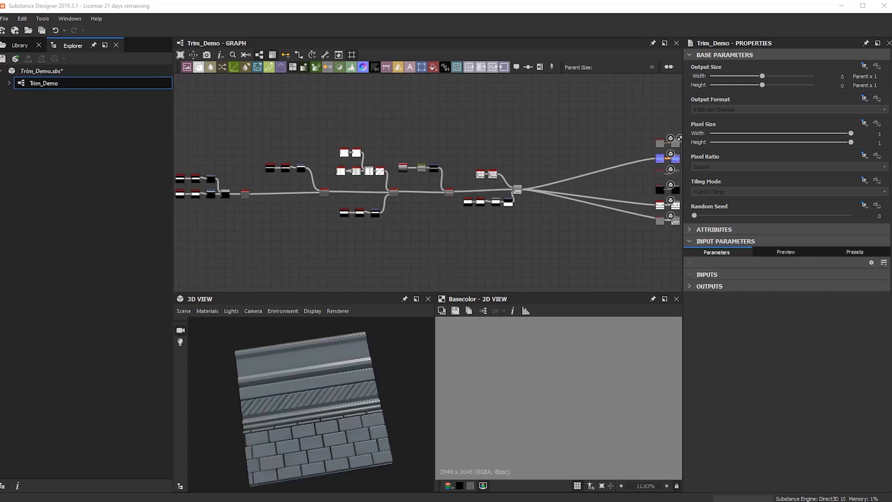
# Open the recent package Pattern.sbs with its Pattern graph.
pyautogui.click(5, 18)
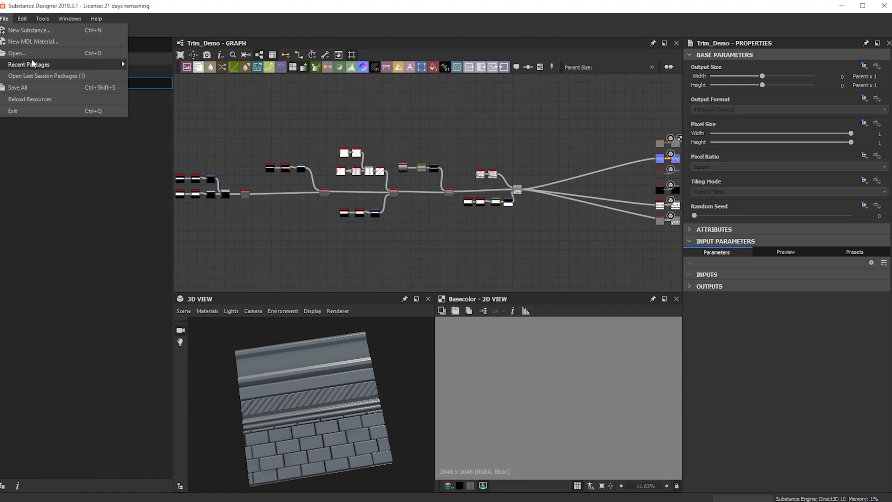
pyautogui.moveTo(33, 65)
pyautogui.click(160, 65)
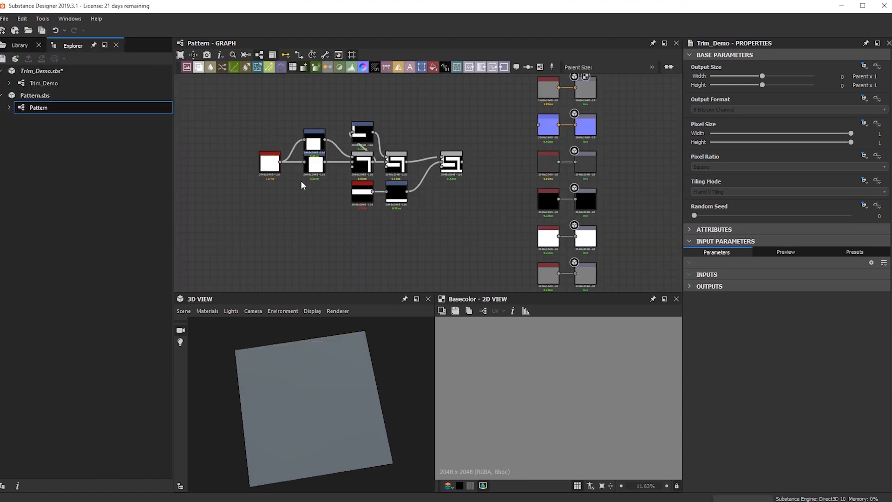
# Examine the Greek key pattern's node network and how its final Blend output tiles.
pyautogui.moveTo(237, 134); pyautogui.dragTo(451, 244)
pyautogui.scroll(2, 420, 203)
pyautogui.doubleClick(468, 189)
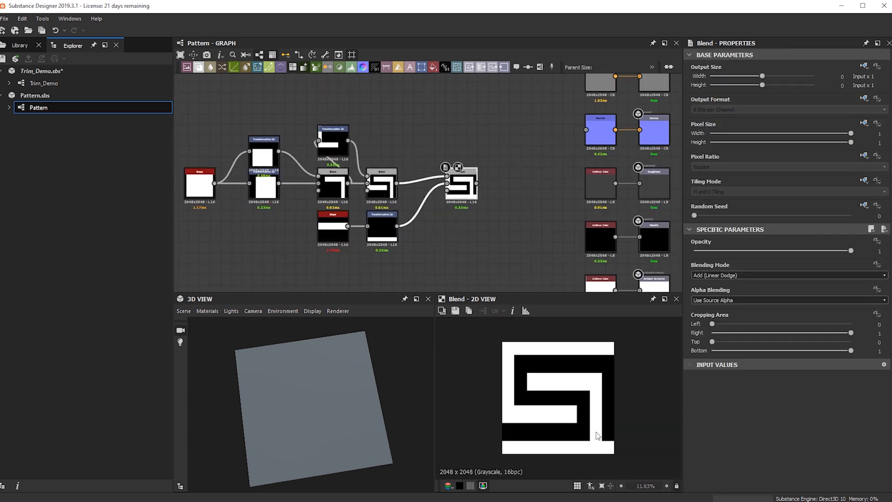
pyautogui.scroll(-4, 536, 391)
pyautogui.press('space')
pyautogui.scroll(2, 536, 391)
pyautogui.scroll(2, 204, 174)
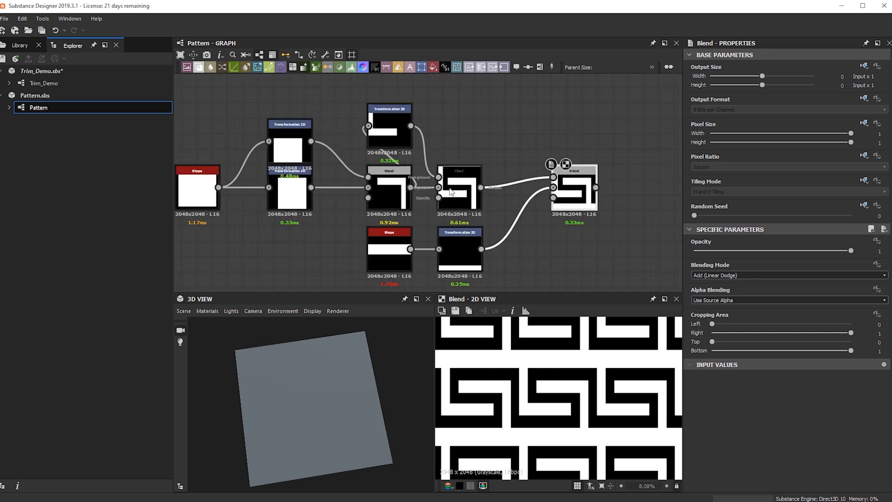
# Copy all the Greek key pattern nodes from the first Shape to the final Blend, leaving out the output nodes.
pyautogui.scroll(-4, 369, 195)
pyautogui.press('space')
pyautogui.press('space')
pyautogui.press('space')
pyautogui.press('space')
pyautogui.moveTo(234, 124); pyautogui.dragTo(413, 237)
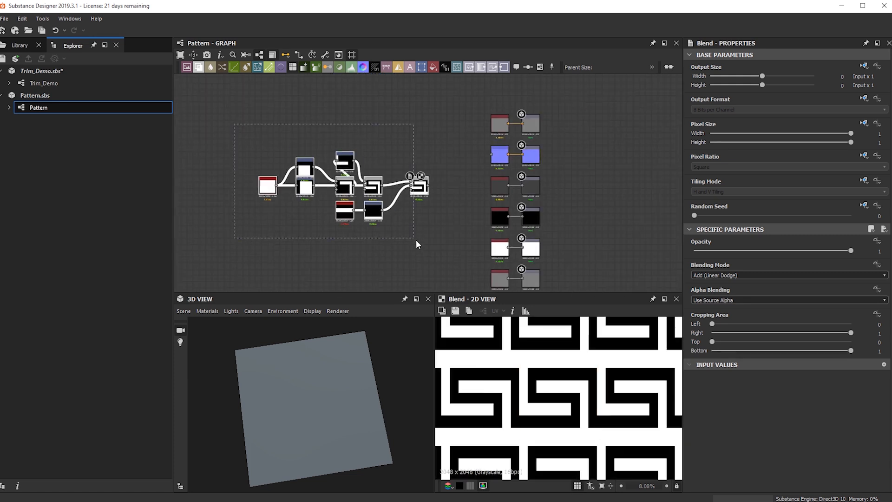
# Return to the Trim_Demo graph and move the nodes up to the first Height Blend away from the diagonal trim's nodes.
pyautogui.click(62, 84)
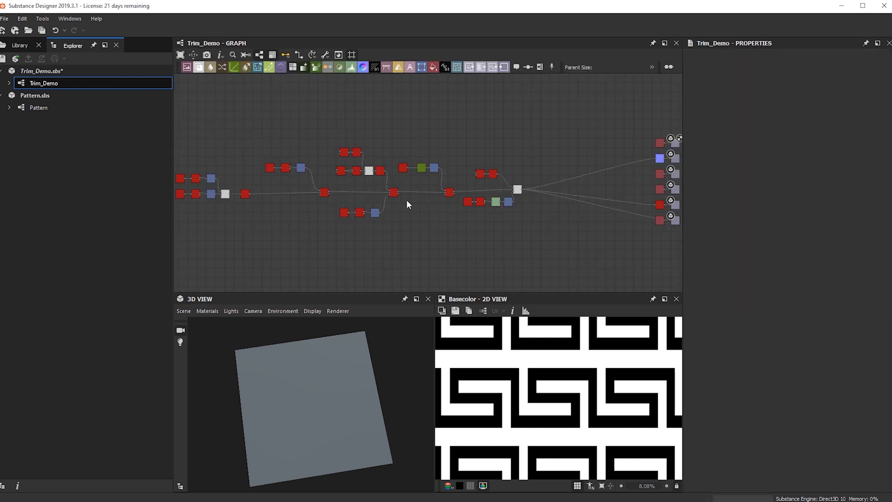
pyautogui.moveTo(311, 192); pyautogui.dragTo(390, 195, button='middle')
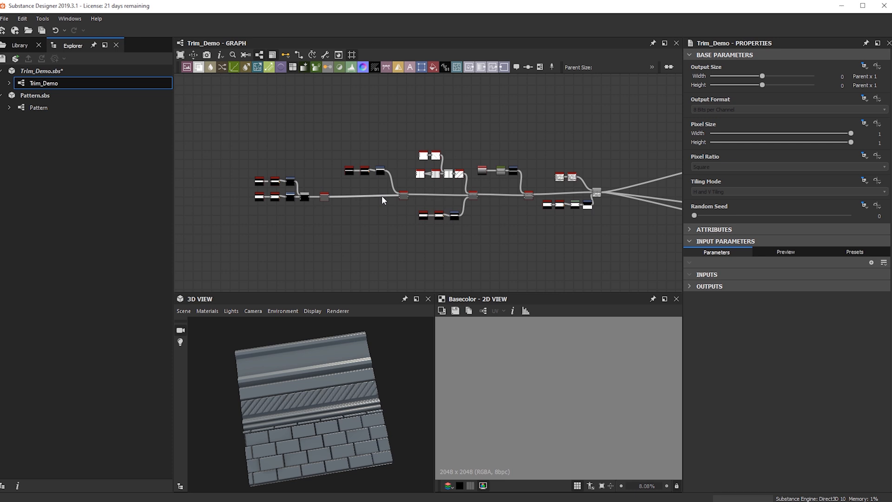
pyautogui.moveTo(382, 195)
pyautogui.mouseDown(button='middle')
pyautogui.moveTo(345, 200)
pyautogui.moveTo(395, 200)
pyautogui.mouseUp(button='middle')
pyautogui.moveTo(232, 153); pyautogui.dragTo(361, 217)
pyautogui.scroll(5, 332, 222)
pyautogui.scroll(-3, 477, 178)
pyautogui.moveTo(548, 179); pyautogui.dragTo(511, 216, button='middle')
pyautogui.scroll(3, 343, 159)
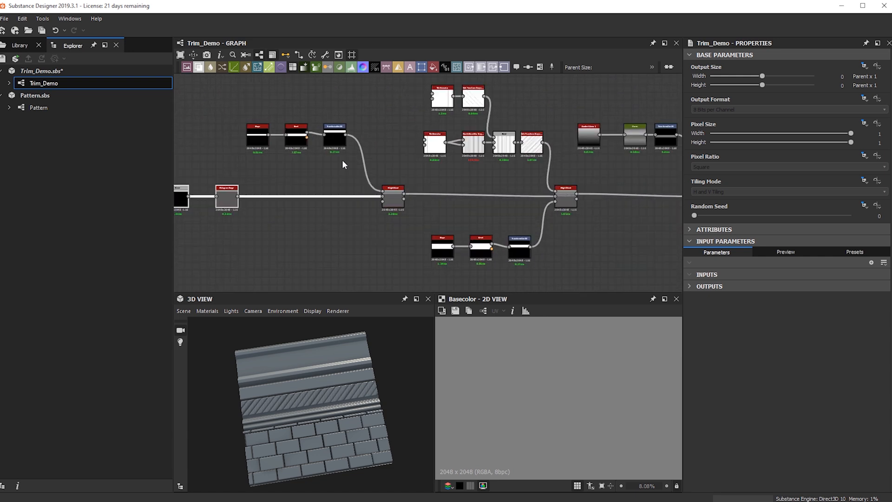
pyautogui.moveTo(297, 182); pyautogui.dragTo(387, 189, button='middle')
pyautogui.moveTo(206, 118); pyautogui.dragTo(556, 234)
pyautogui.moveTo(548, 218); pyautogui.dragTo(419, 223)
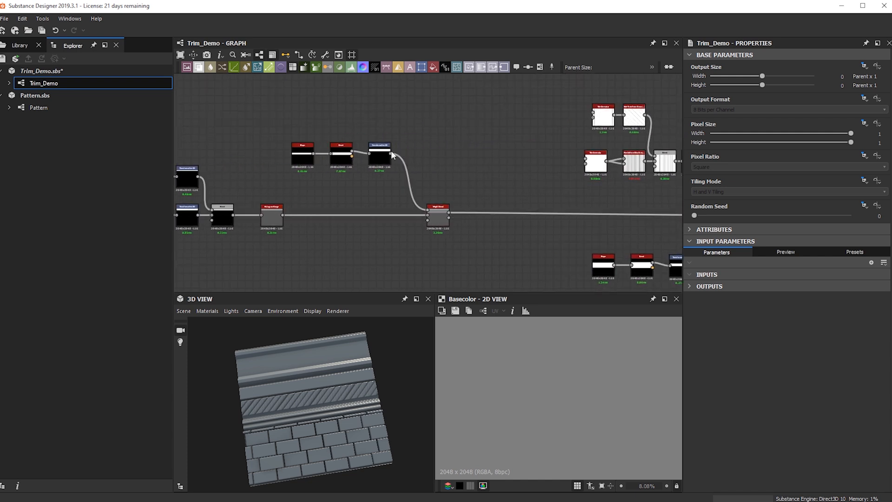
# Move the first Height Blend's Shape, Bevel and Transformation 2D row below the main chain and paste the copied pattern nodes above it.
pyautogui.moveTo(392, 153); pyautogui.dragTo(452, 131)
pyautogui.moveTo(280, 129); pyautogui.dragTo(397, 171)
pyautogui.moveTo(379, 157); pyautogui.dragTo(380, 290)
pyautogui.click(362, 141)
pyautogui.moveTo(362, 142); pyautogui.dragTo(427, 194, button='middle')
pyautogui.hotkey('ctrl', 'v')
pyautogui.moveTo(339, 179); pyautogui.dragTo(236, 148)
# Add a Tile Generator beside the pasted nodes and connect the final pattern Blend to its pattern input.
pyautogui.click(461, 182)
pyautogui.press('space')
pyautogui.write('tile')
pyautogui.click(502, 254)
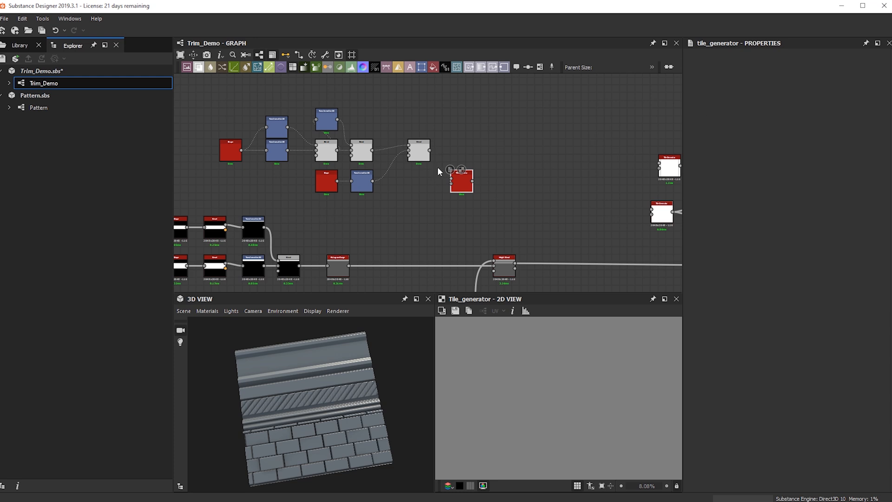
pyautogui.scroll(1, 426, 157)
pyautogui.doubleClick(424, 160)
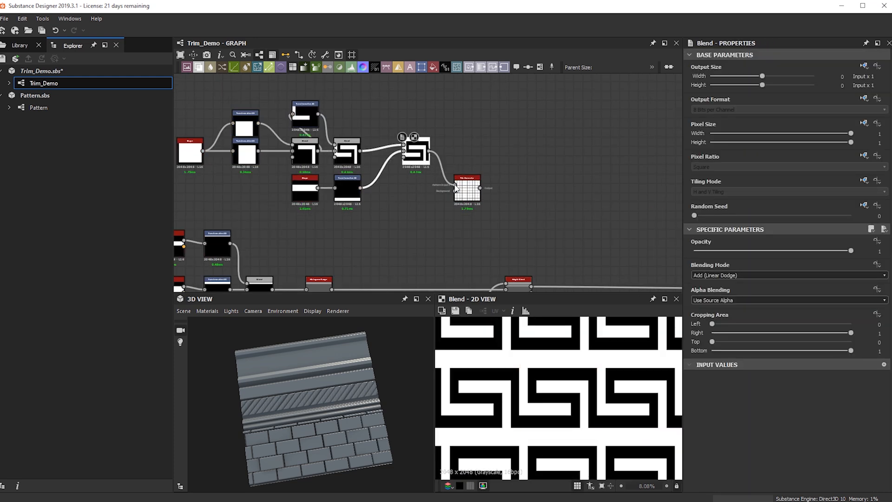
pyautogui.moveTo(456, 187); pyautogui.dragTo(456, 186)
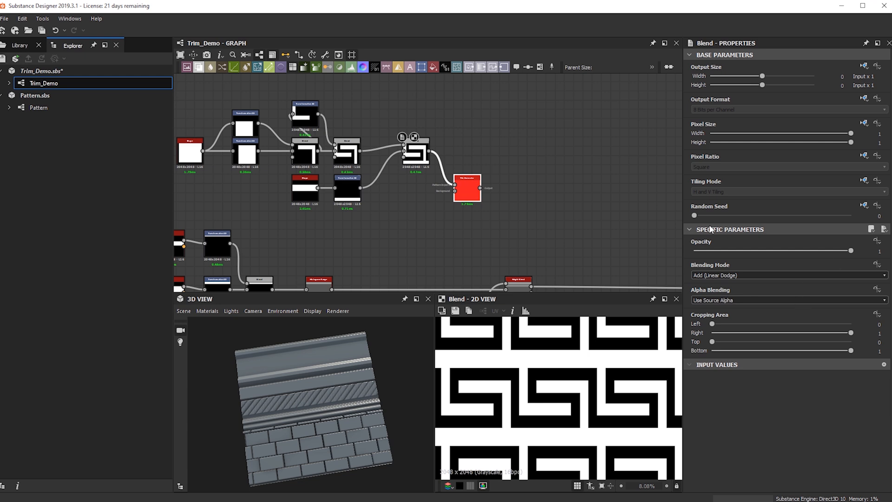
# Set the new Tile Generator's Pattern to Image Input and line the node up with the final pattern Blend.
pyautogui.doubleClick(468, 188)
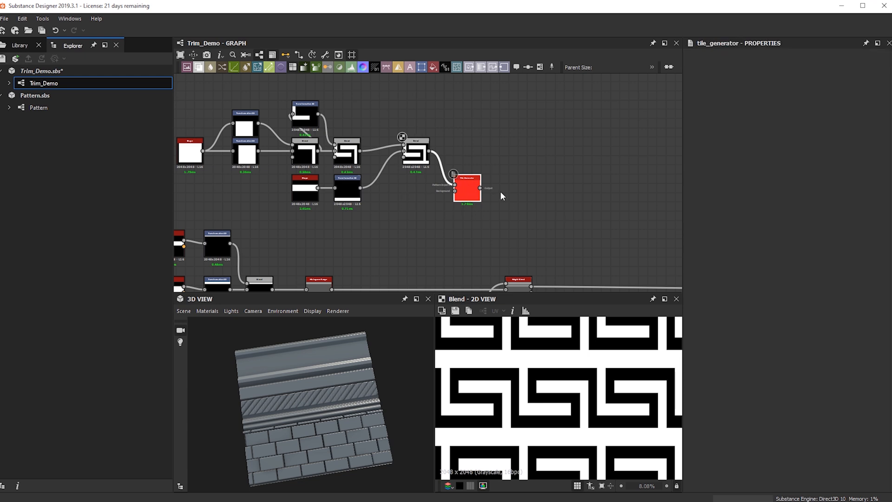
pyautogui.click(743, 348)
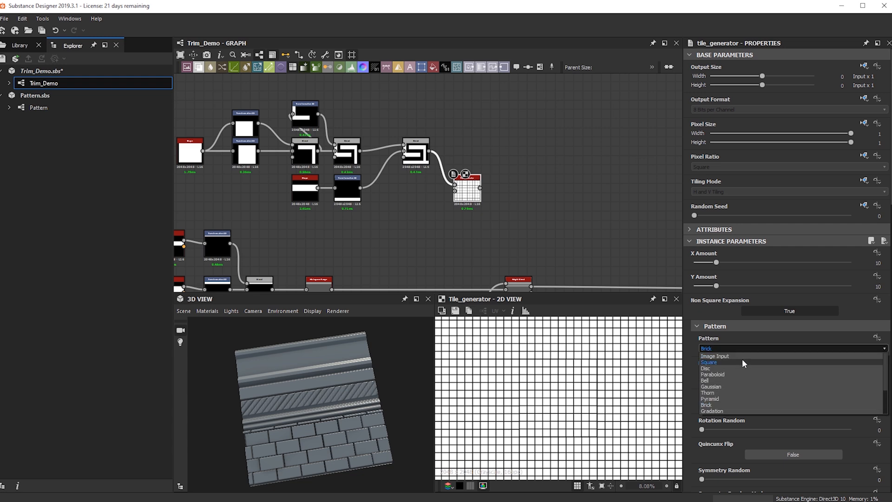
pyautogui.click(715, 356)
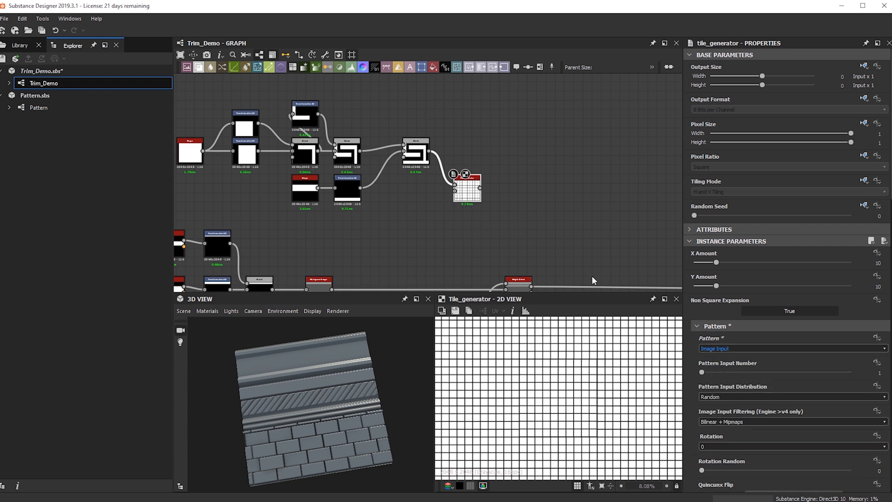
pyautogui.moveTo(478, 187); pyautogui.dragTo(472, 150)
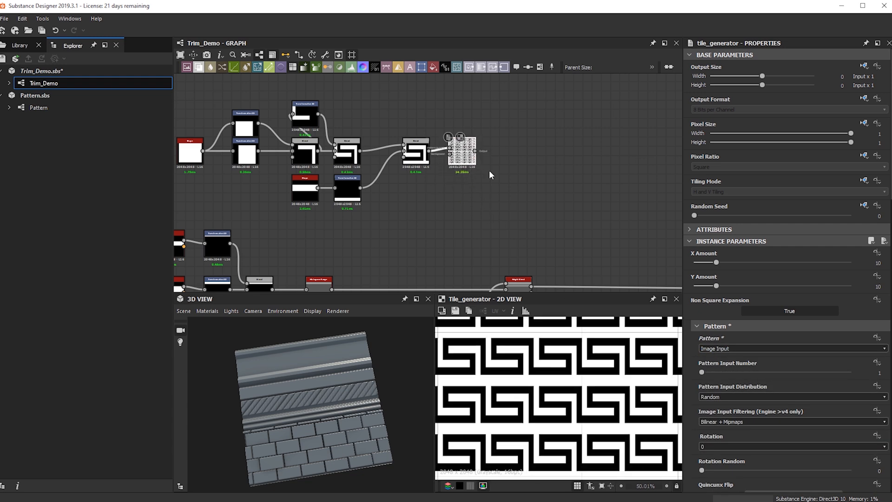
# Set the Greek key Tile Generator's X Amount to 5 and Y Amount to 6.
pyautogui.moveTo(709, 287); pyautogui.dragTo(703, 261)
pyautogui.click(705, 262)
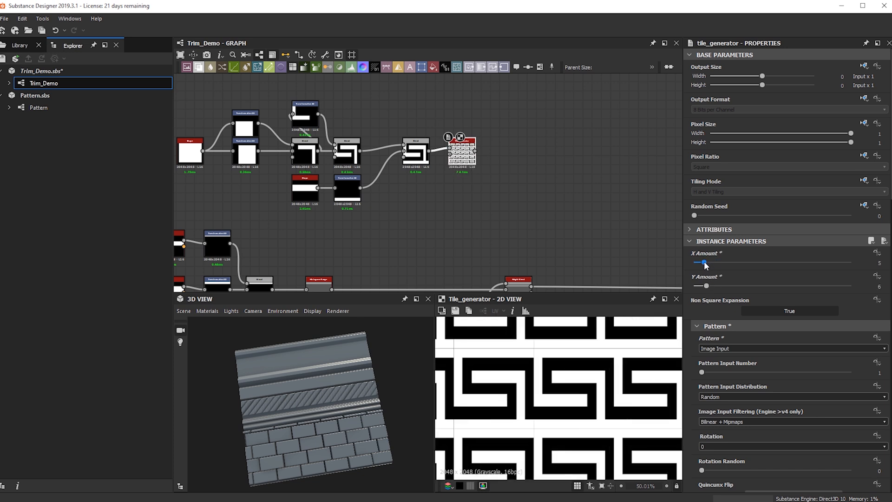
pyautogui.scroll(-5, 591, 347)
pyautogui.scroll(-1, 500, 218)
pyautogui.moveTo(500, 220); pyautogui.dragTo(497, 178, button='middle')
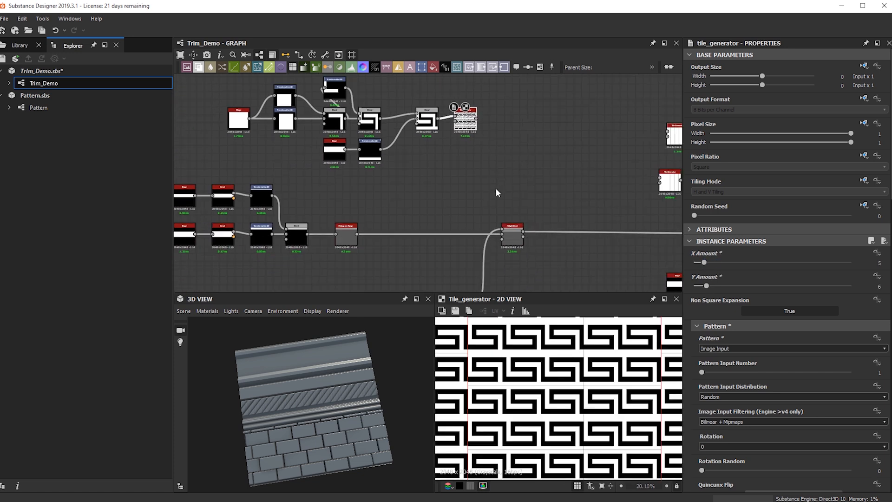
# Connect the Greek key Tile Generator's output to the first Height Blend's top input and view the blended result on the 3D model.
pyautogui.moveTo(477, 119); pyautogui.dragTo(509, 216)
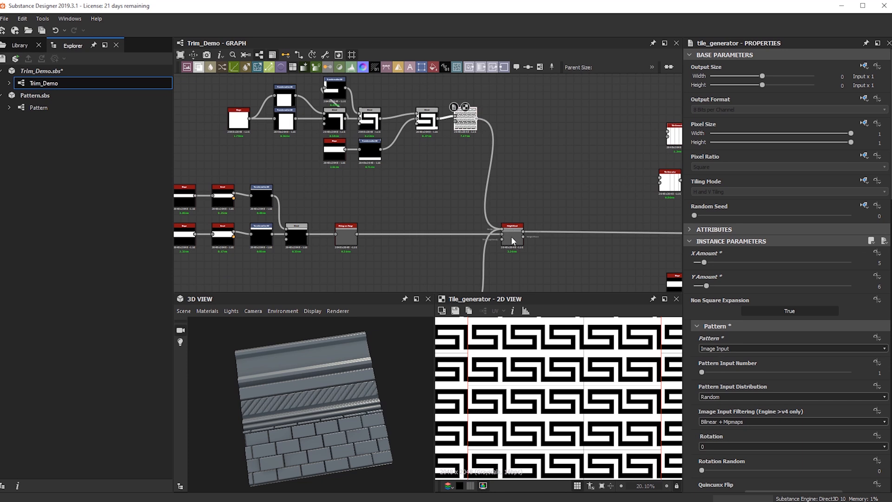
pyautogui.moveTo(511, 236); pyautogui.dragTo(515, 147, button='middle')
pyautogui.moveTo(470, 223); pyautogui.dragTo(501, 159)
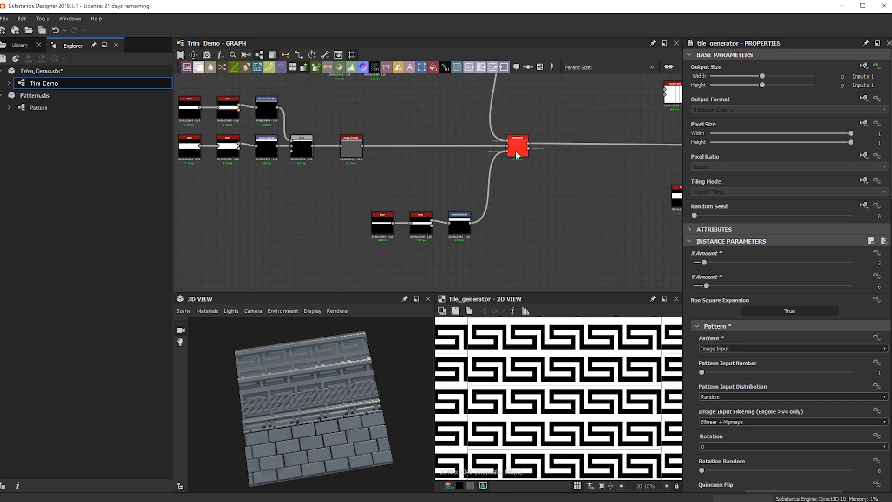
pyautogui.doubleClick(516, 150)
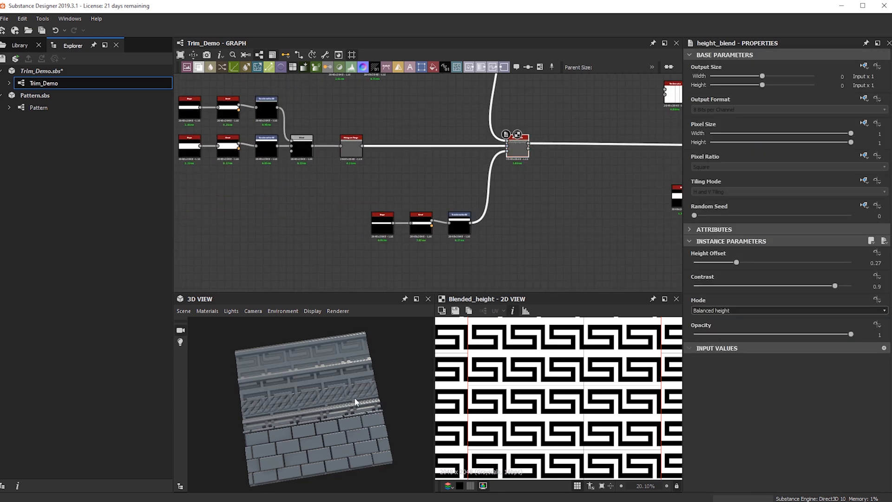
pyautogui.scroll(3, 297, 408)
pyautogui.moveTo(297, 408); pyautogui.dragTo(377, 394, button='middle')
pyautogui.moveTo(377, 393); pyautogui.dragTo(344, 412)
pyautogui.scroll(3, 304, 401)
# Move the whole group of Greek key pattern nodes down, closer to the main chain and its Height Blend.
pyautogui.moveTo(487, 132); pyautogui.dragTo(467, 216, button='middle')
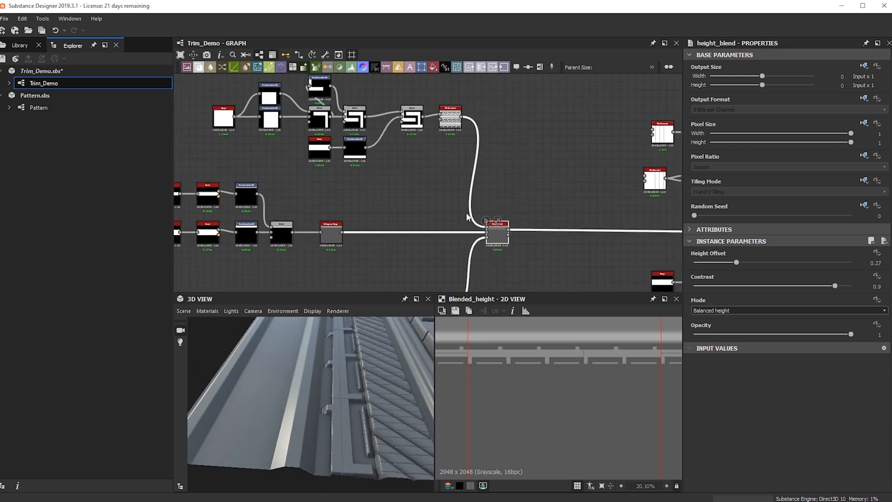
pyautogui.scroll(-3, 467, 216)
pyautogui.moveTo(248, 191); pyautogui.dragTo(284, 228)
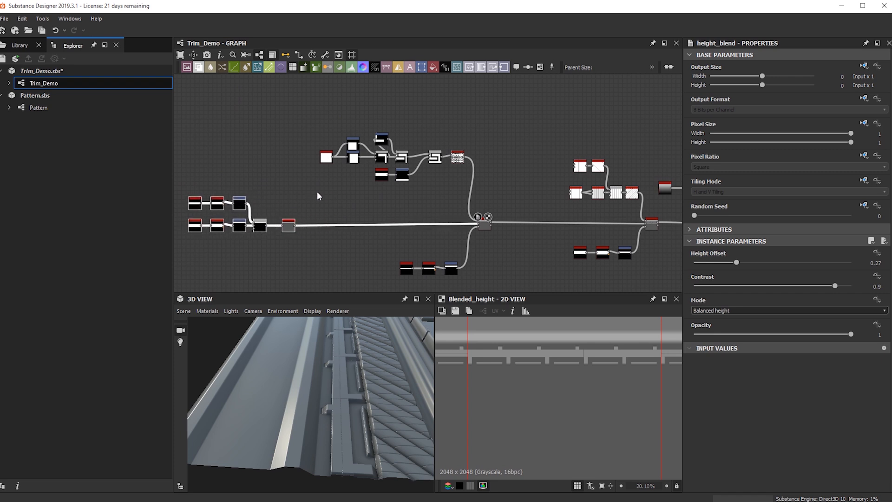
pyautogui.moveTo(311, 121); pyautogui.dragTo(454, 171)
pyautogui.moveTo(317, 114); pyautogui.dragTo(462, 193)
pyautogui.moveTo(455, 158); pyautogui.dragTo(453, 198)
pyautogui.scroll(4, 473, 196)
pyautogui.moveTo(473, 196); pyautogui.dragTo(468, 132, button='middle')
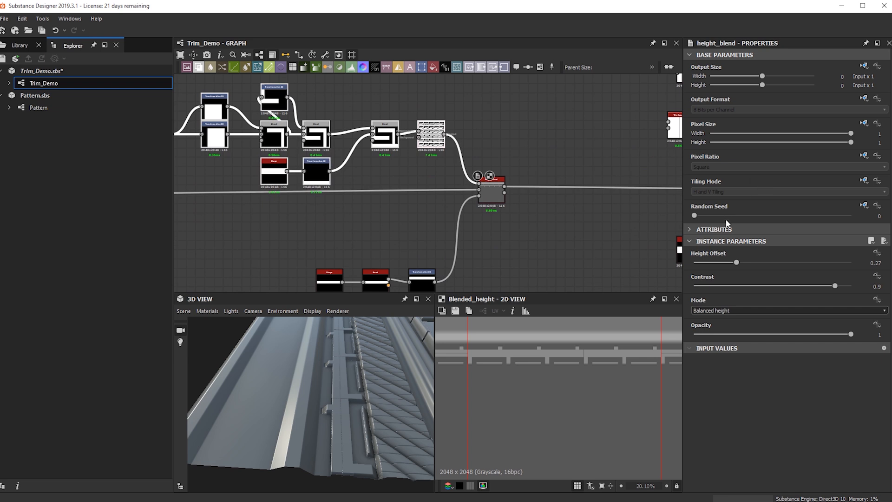
# Set the Greek key Tile Generator's X Amount and Y Amount both to 8.
pyautogui.doubleClick(431, 134)
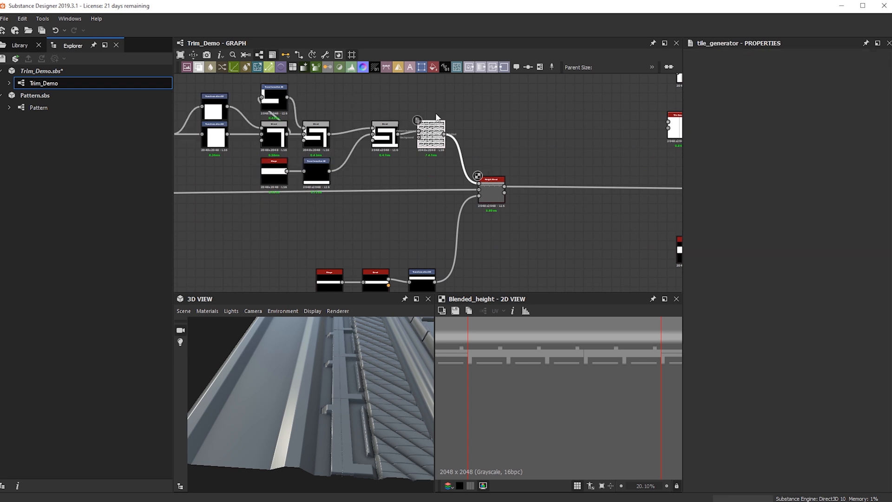
pyautogui.click(878, 263)
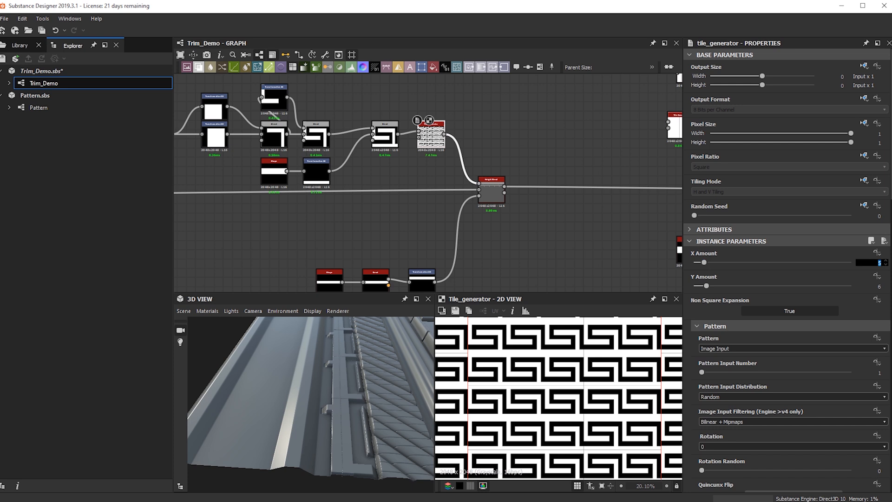
pyautogui.press('Tab')
pyautogui.write('8')
pyautogui.press('Return')
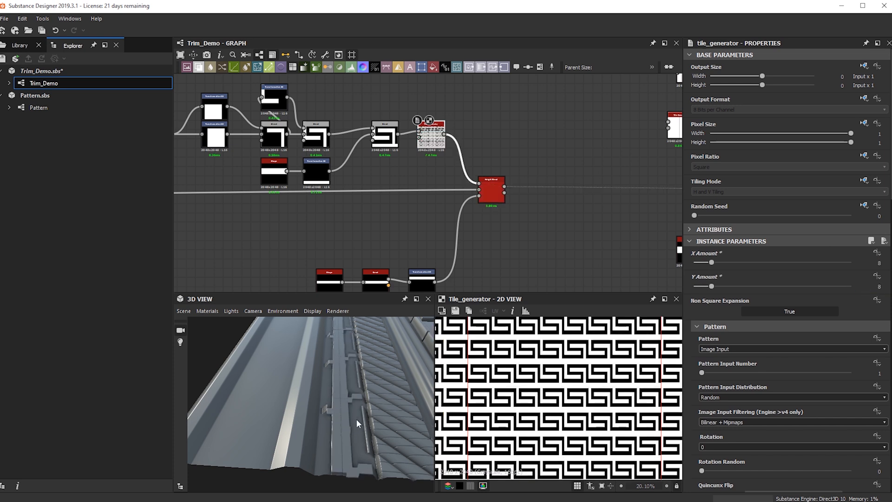
# Raise the Greek key Tile Generator's Y Amount to 11 while checking the band on the 3D model.
pyautogui.moveTo(352, 425); pyautogui.dragTo(325, 417)
pyautogui.moveTo(450, 232); pyautogui.dragTo(446, 187, button='middle')
pyautogui.moveTo(484, 146); pyautogui.dragTo(493, 195, button='middle')
pyautogui.scroll(2, 493, 195)
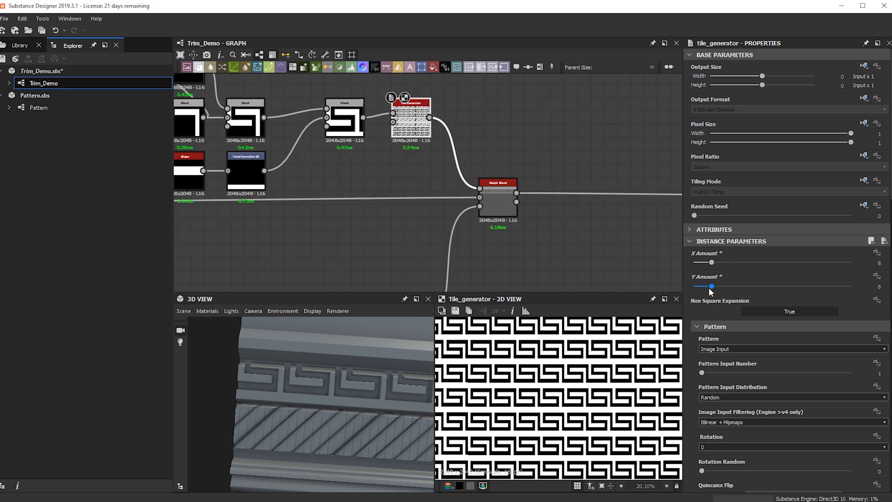
pyautogui.moveTo(714, 289); pyautogui.dragTo(717, 289)
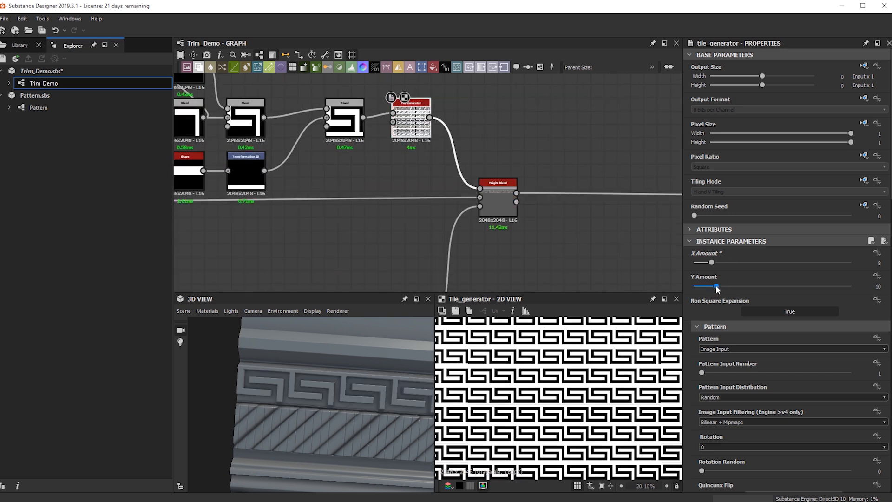
pyautogui.moveTo(718, 289); pyautogui.dragTo(721, 289)
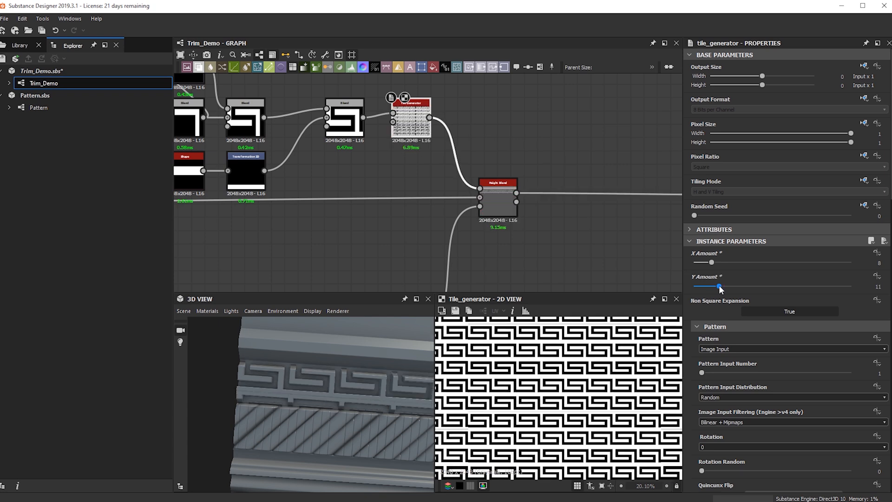
# Insert a Transformation 2D node between the Greek key Tile Generator and the Height Blend.
pyautogui.click(472, 120)
pyautogui.press('space')
pyautogui.write('tr')
pyautogui.press('Escape')
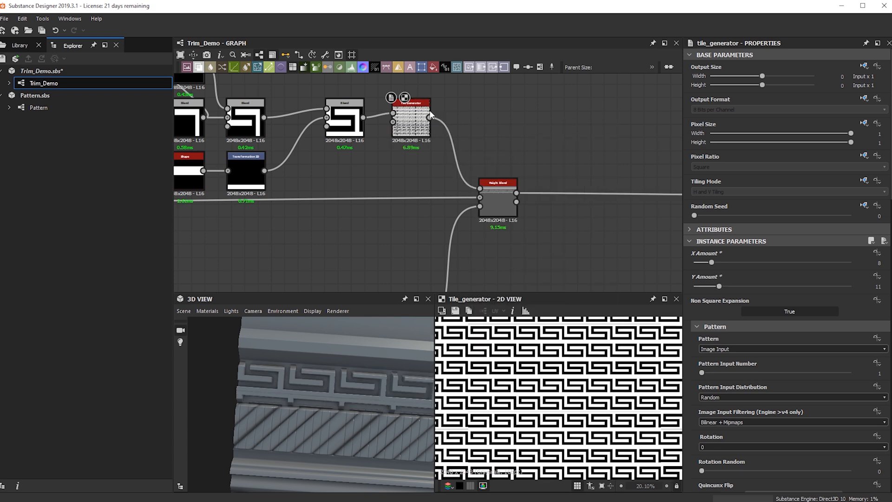
pyautogui.moveTo(428, 118); pyautogui.dragTo(493, 194)
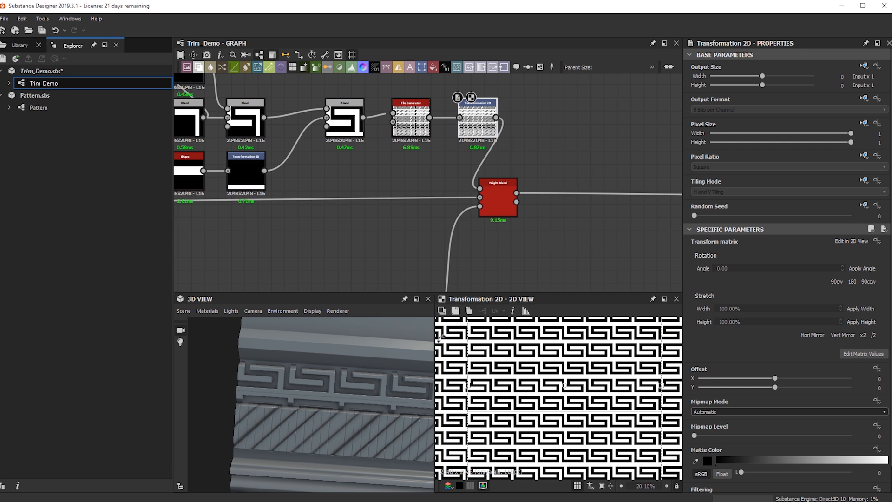
# Shift the Greek key pattern vertically in the Transformation 2D to a Y offset of about -0.0259.
pyautogui.scroll(2, 578, 411)
pyautogui.moveTo(563, 404); pyautogui.dragTo(571, 397)
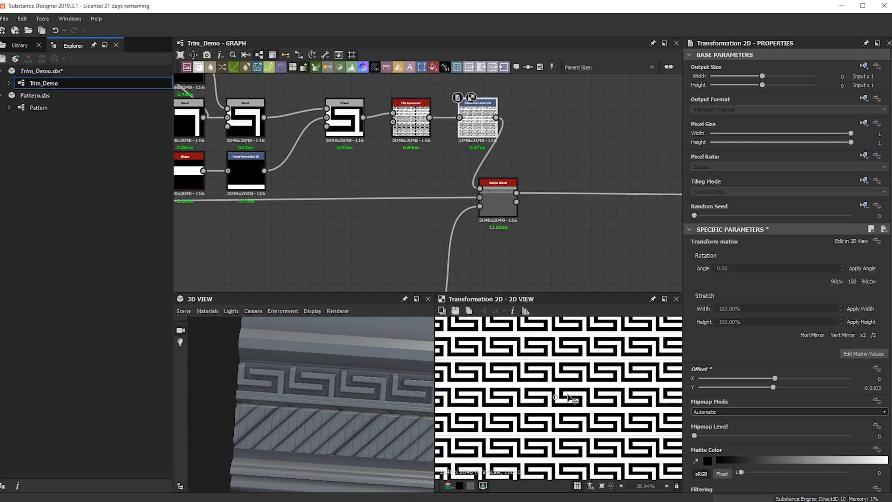
pyautogui.moveTo(556, 375); pyautogui.dragTo(556, 379)
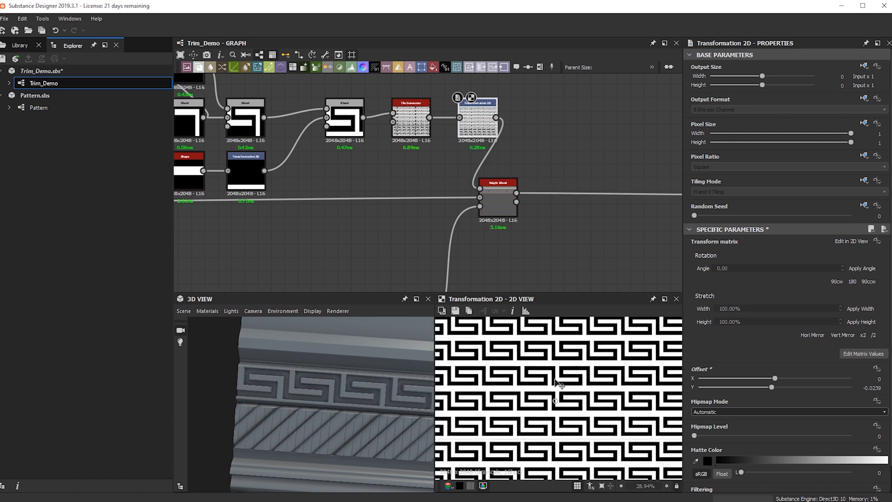
pyautogui.moveTo(556, 383); pyautogui.dragTo(555, 384)
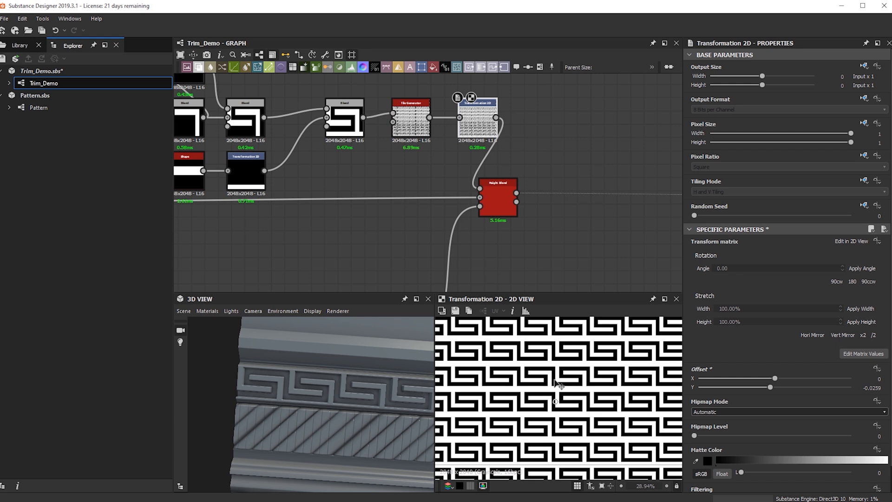
# Set the Greek key Tile Generator's Y Amount to 13.
pyautogui.click(407, 129)
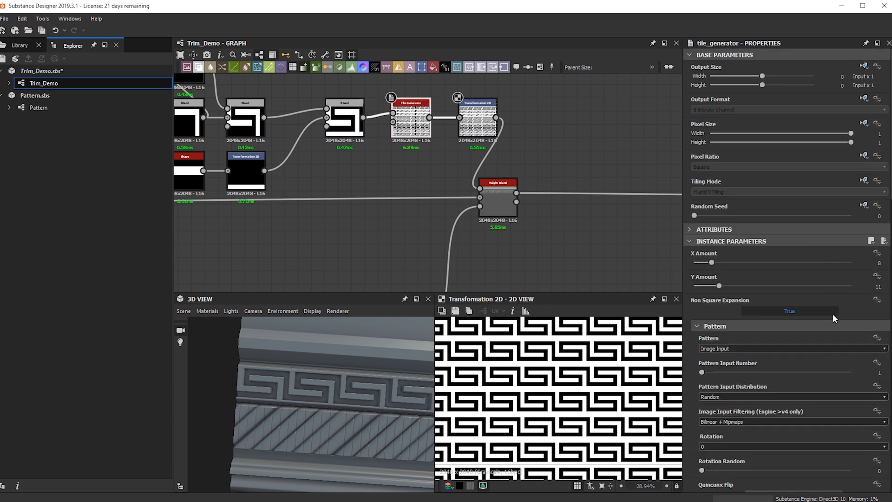
pyautogui.write('13')
pyautogui.press('Return')
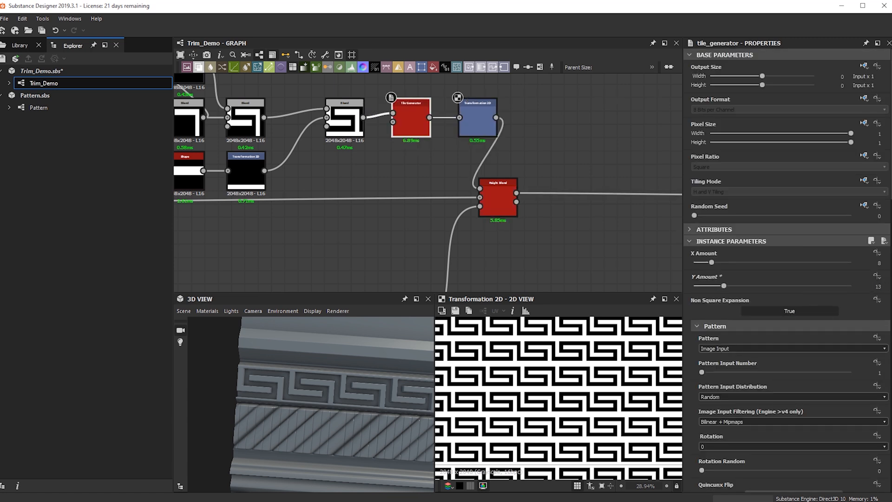
# Shift the pattern in its Transformation 2D to a Y offset of about -0.1534 to align a row with the band.
pyautogui.click(479, 132)
pyautogui.moveTo(564, 377); pyautogui.dragTo(564, 409)
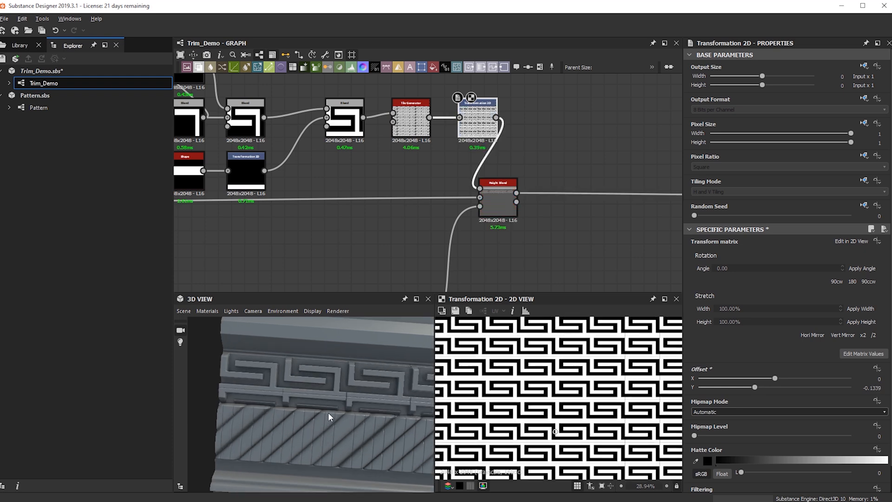
pyautogui.scroll(3, 329, 416)
pyautogui.moveTo(557, 398); pyautogui.dragTo(554, 399)
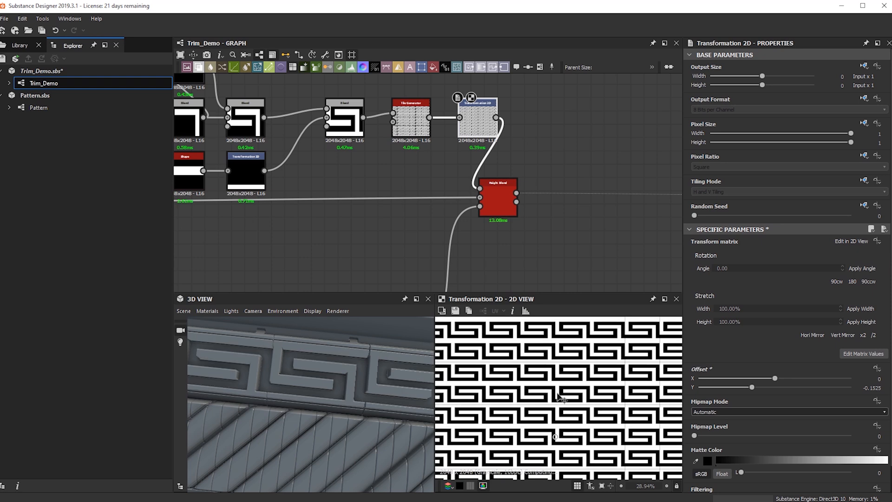
pyautogui.scroll(-5, 558, 396)
pyautogui.scroll(2, 559, 379)
pyautogui.moveTo(559, 370); pyautogui.dragTo(558, 370)
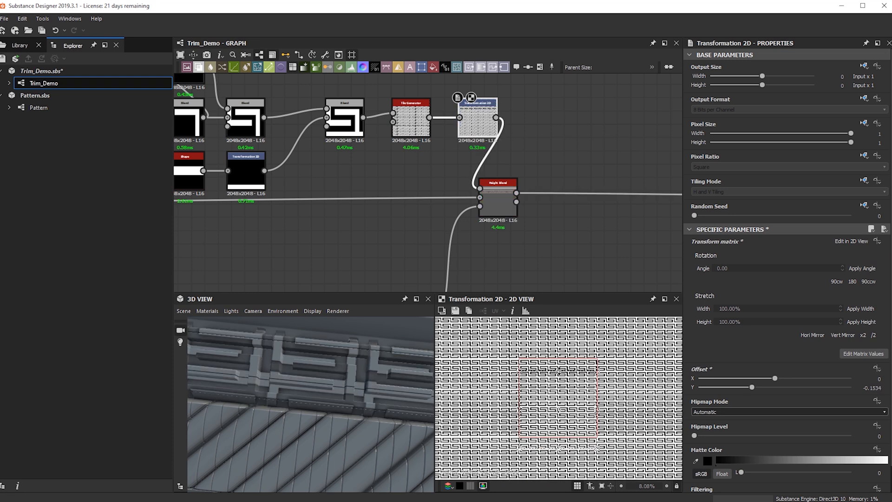
# Examine the Greek key band and the whole trim sheet on the 3D model from several angles.
pyautogui.scroll(-8, 367, 392)
pyautogui.moveTo(358, 360); pyautogui.dragTo(275, 409)
pyautogui.scroll(-2, 536, 182)
pyautogui.scroll(-1, 536, 187)
pyautogui.scroll(5, 275, 410)
pyautogui.moveTo(288, 412); pyautogui.dragTo(363, 397, button='middle')
pyautogui.moveTo(363, 396); pyautogui.dragTo(302, 399)
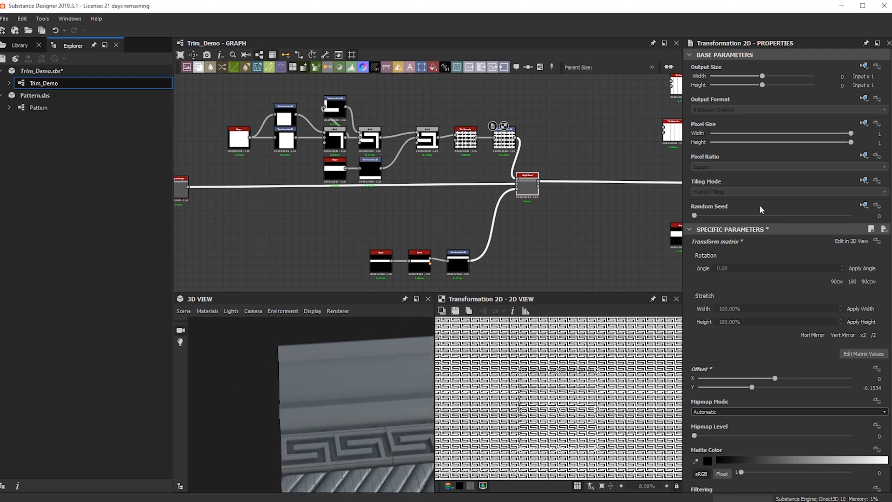
pyautogui.scroll(-3, 386, 181)
pyautogui.moveTo(390, 193); pyautogui.dragTo(410, 194, button='middle')
pyautogui.moveTo(535, 255); pyautogui.dragTo(317, 124)
pyautogui.scroll(4, 292, 202)
pyautogui.moveTo(350, 409); pyautogui.dragTo(320, 440)
pyautogui.moveTo(290, 385); pyautogui.dragTo(277, 353)
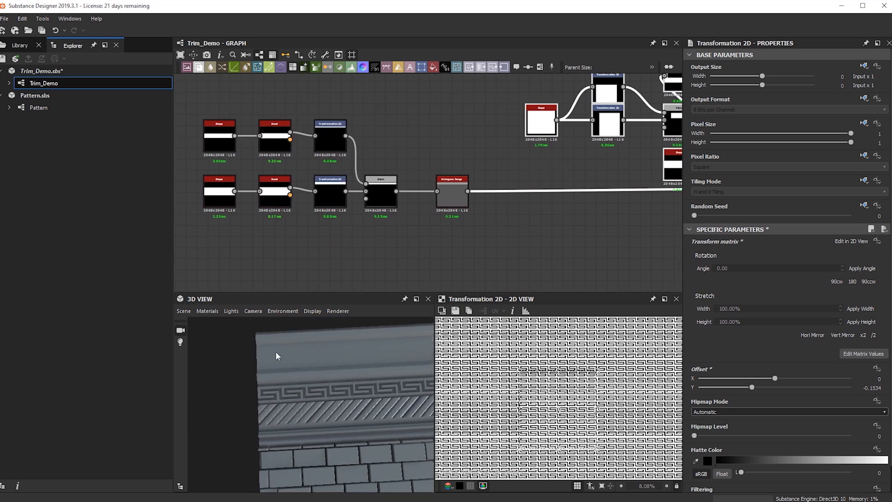
pyautogui.scroll(-2, 291, 204)
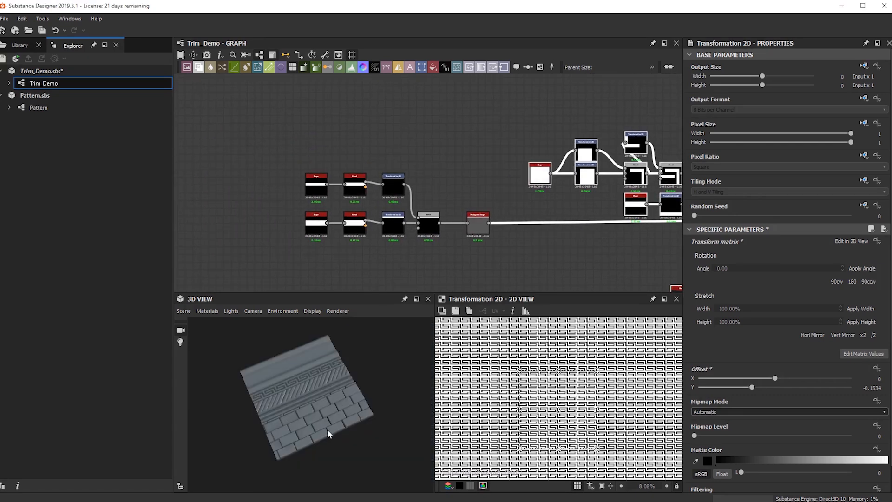
pyautogui.moveTo(327, 433); pyautogui.dragTo(324, 438)
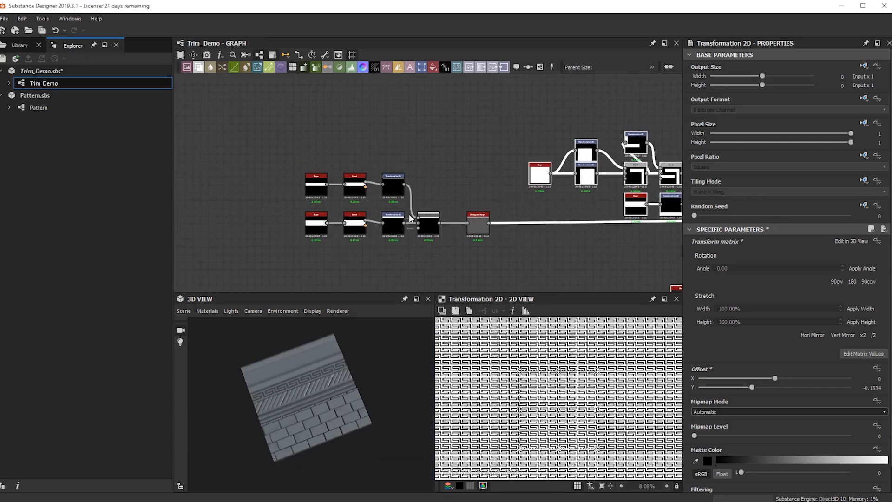
pyautogui.moveTo(331, 383); pyautogui.dragTo(376, 386)
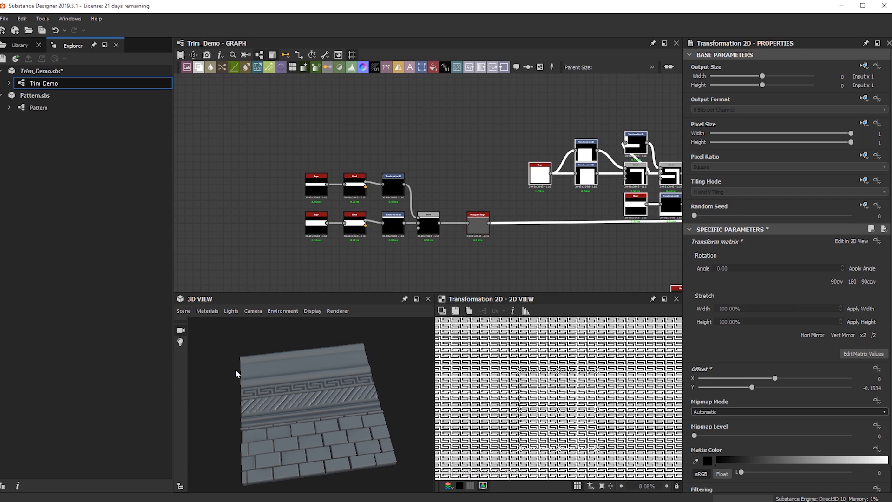
pyautogui.moveTo(229, 380); pyautogui.dragTo(247, 377)
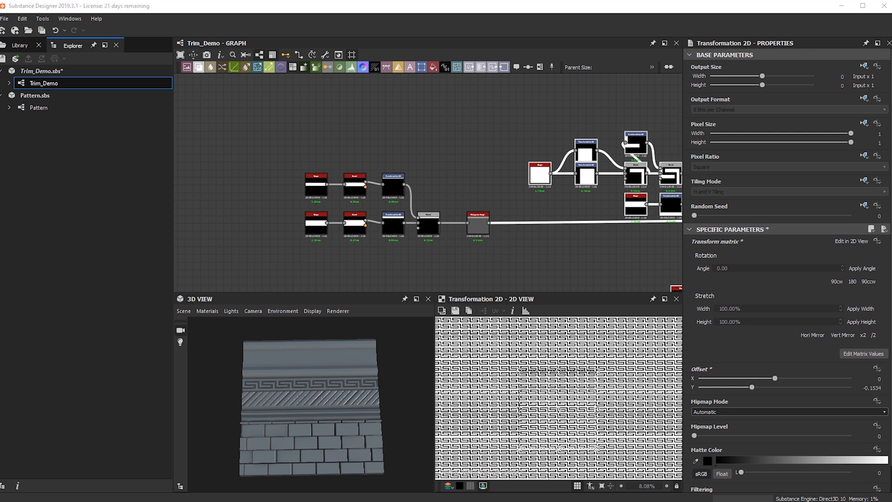
# Bring the Ornament_01 image into the graph as a Bitmap node above the main chain, near the Histogram Range.
pyautogui.moveTo(719, 133); pyautogui.dragTo(301, 149)
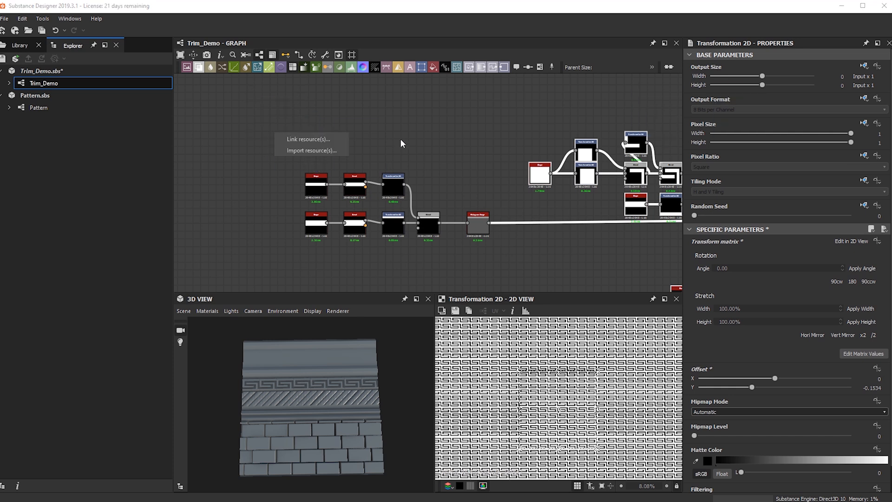
pyautogui.click(424, 101)
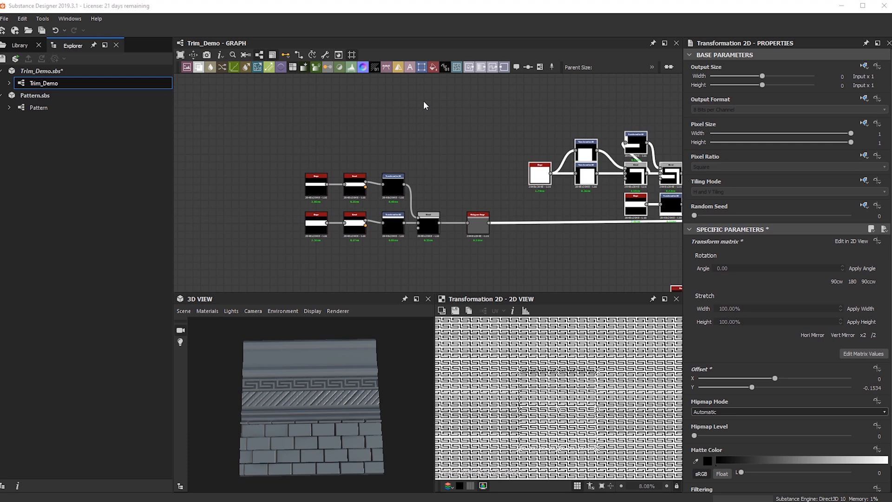
pyautogui.scroll(2, 307, 147)
pyautogui.moveTo(259, 131); pyautogui.dragTo(504, 175)
pyautogui.press('space')
pyautogui.moveTo(299, 115); pyautogui.dragTo(347, 259)
# Add a Tile Generator beside the ornament Bitmap and connect the Bitmap to its Pattern Input 1.
pyautogui.scroll(-3, 487, 216)
pyautogui.moveTo(615, 207); pyautogui.dragTo(469, 188, button='middle')
pyautogui.scroll(3, 508, 181)
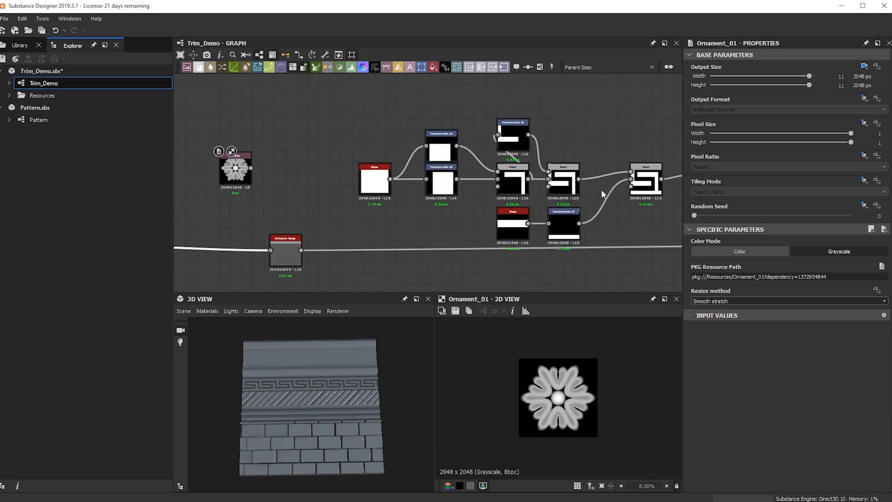
pyautogui.moveTo(622, 191); pyautogui.dragTo(471, 175, button='middle')
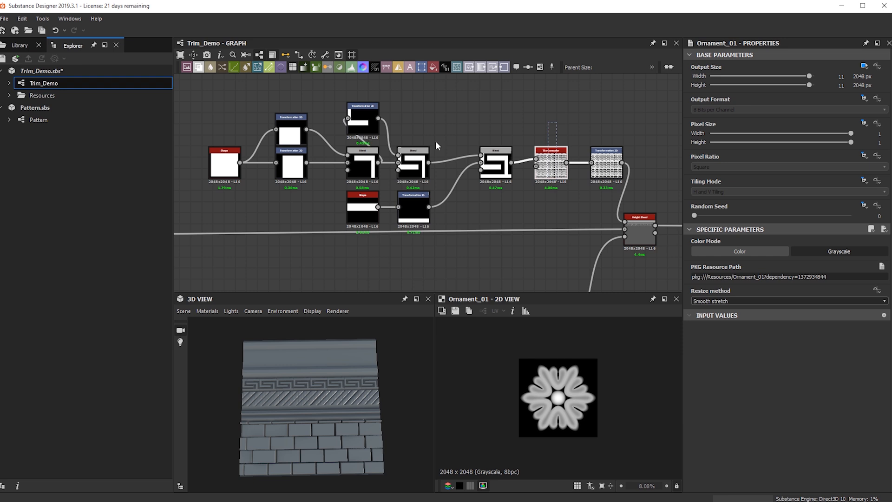
pyautogui.scroll(-2, 298, 165)
pyautogui.moveTo(181, 184); pyautogui.dragTo(579, 167, button='middle')
pyautogui.scroll(4, 505, 138)
pyautogui.moveTo(505, 139); pyautogui.dragTo(320, 128, button='middle')
pyautogui.press('space')
pyautogui.write('tile')
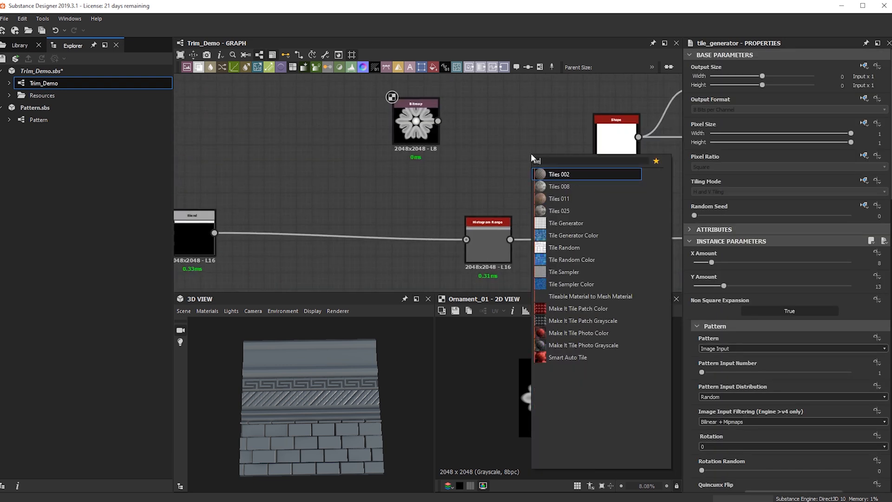
pyautogui.click(557, 225)
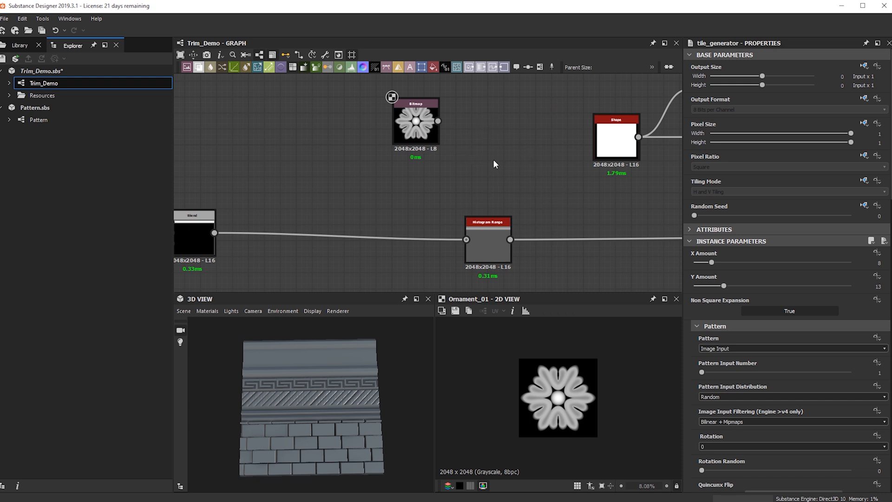
pyautogui.scroll(2, 492, 133)
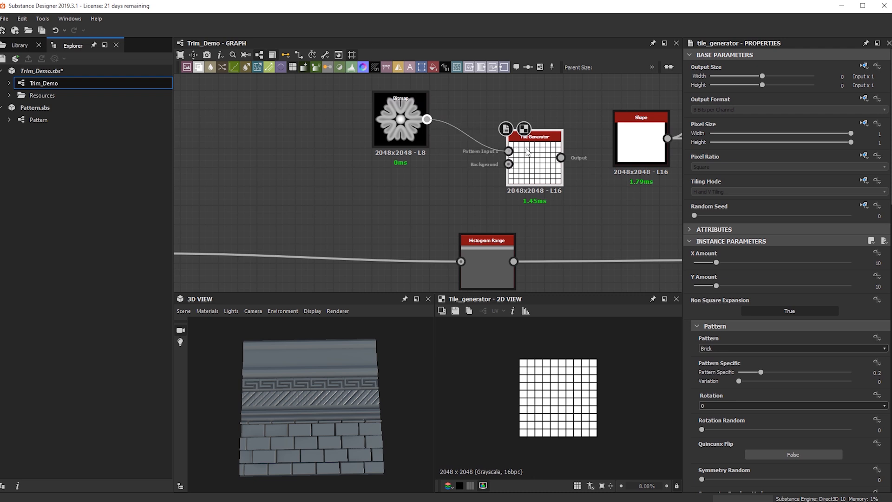
# Connect the Histogram Range output to the Tile Generator's Background input and move the Histogram Range further back along the main chain.
pyautogui.moveTo(478, 267); pyautogui.dragTo(509, 164)
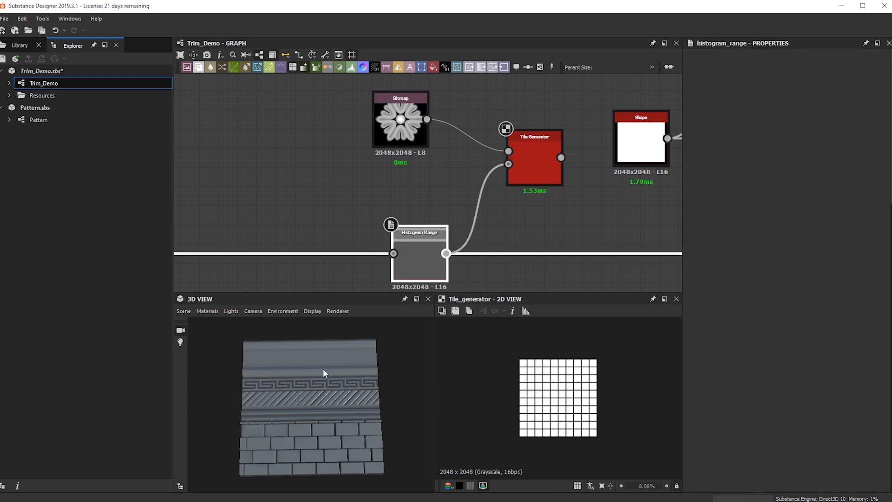
pyautogui.moveTo(424, 245); pyautogui.dragTo(390, 246)
pyautogui.click(524, 164)
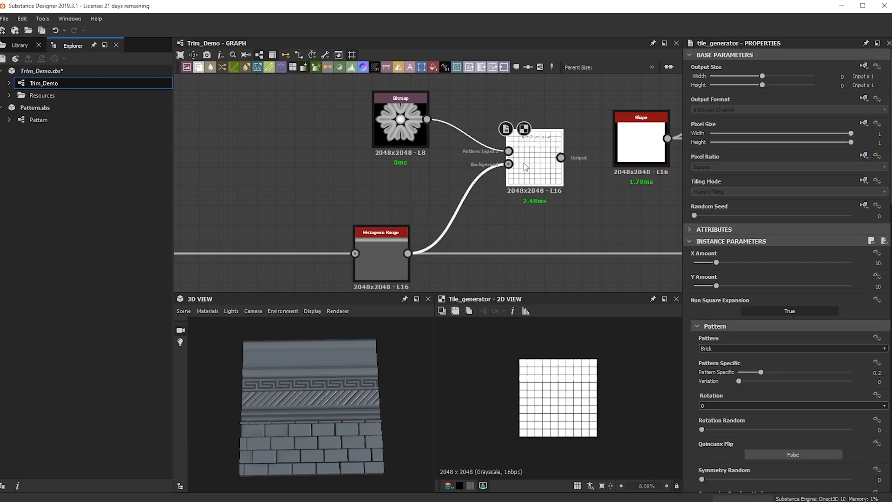
# Reposition the Bitmap and Tile Generator above the main chain and set the Tile Generator's Pattern to Image Input.
pyautogui.click(725, 348)
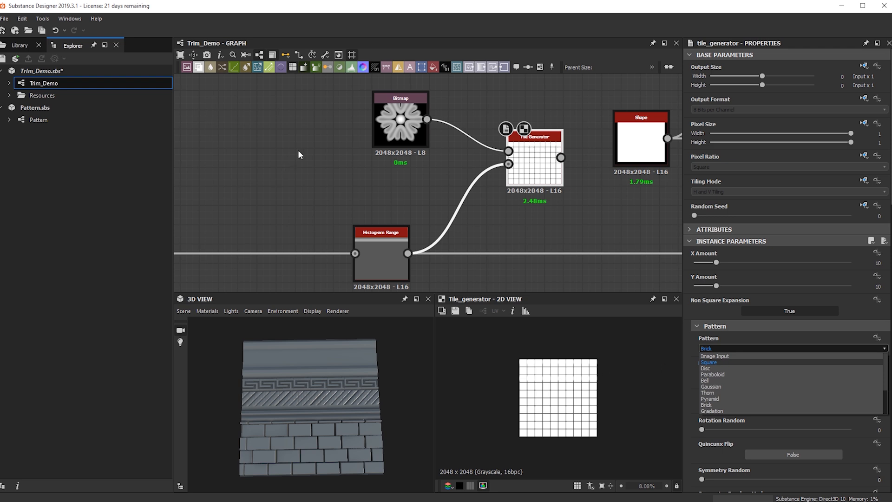
pyautogui.moveTo(386, 128); pyautogui.dragTo(357, 148)
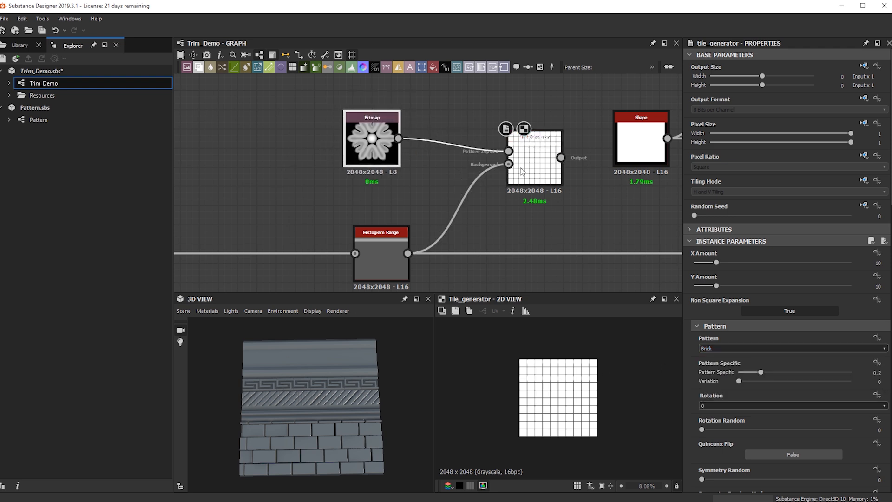
pyautogui.moveTo(528, 168); pyautogui.dragTo(519, 207)
pyautogui.moveTo(278, 403); pyautogui.dragTo(363, 385)
pyautogui.click(734, 349)
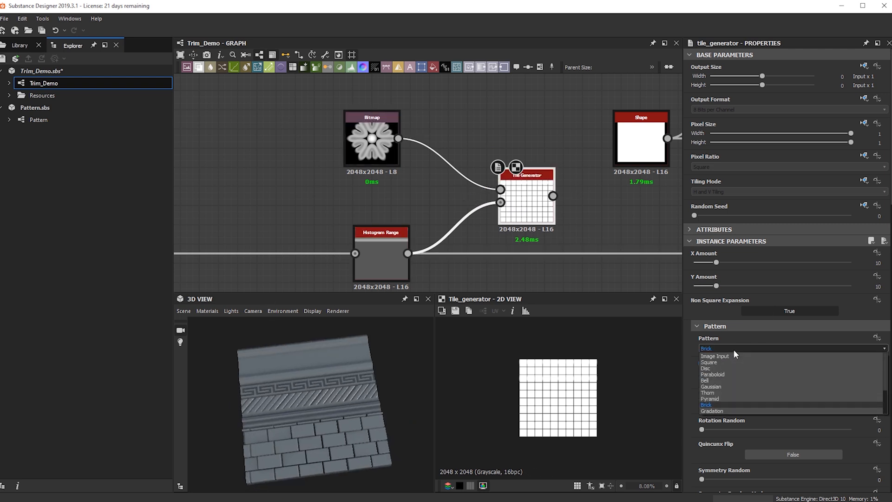
pyautogui.click(731, 355)
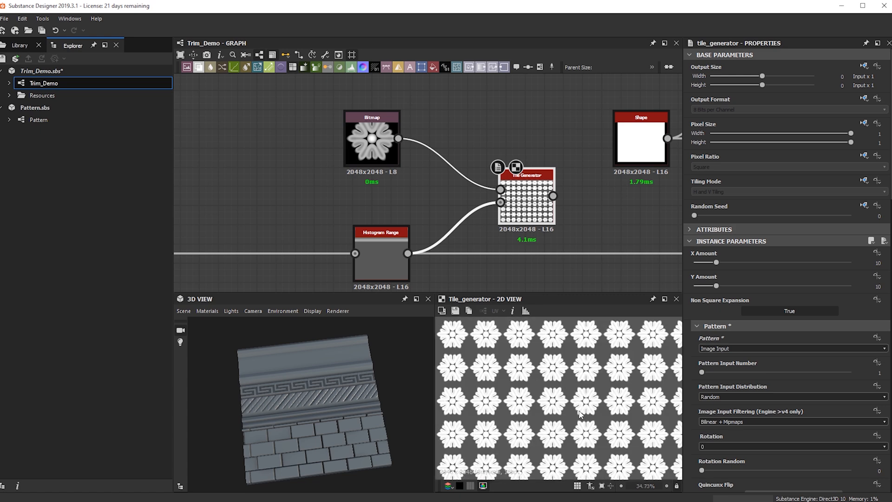
# Examine the two Shape, Bevel and Transformation 2D chains that feed the Histogram Range.
pyautogui.moveTo(526, 205); pyautogui.dragTo(367, 138)
pyautogui.scroll(-2, 370, 153)
pyautogui.moveTo(372, 168); pyautogui.dragTo(477, 170, button='middle')
pyautogui.moveTo(392, 200); pyautogui.dragTo(499, 178, button='middle')
pyautogui.scroll(-1, 440, 259)
pyautogui.moveTo(442, 262); pyautogui.dragTo(249, 176)
pyautogui.click(391, 165)
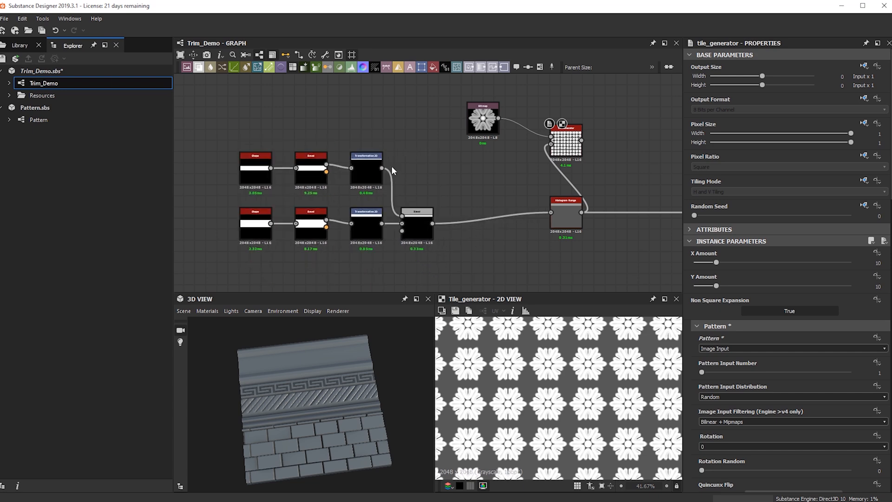
pyautogui.scroll(4, 371, 171)
pyautogui.scroll(-1, 435, 173)
pyautogui.moveTo(436, 174); pyautogui.dragTo(352, 118, button='middle')
# Move the Histogram Range close behind the Blend that joins the two Shape chains.
pyautogui.moveTo(620, 192); pyautogui.dragTo(577, 203)
pyautogui.scroll(-2, 543, 186)
pyautogui.scroll(-1, 533, 188)
pyautogui.moveTo(533, 188); pyautogui.dragTo(563, 220, button='middle')
pyautogui.moveTo(458, 274); pyautogui.dragTo(273, 224)
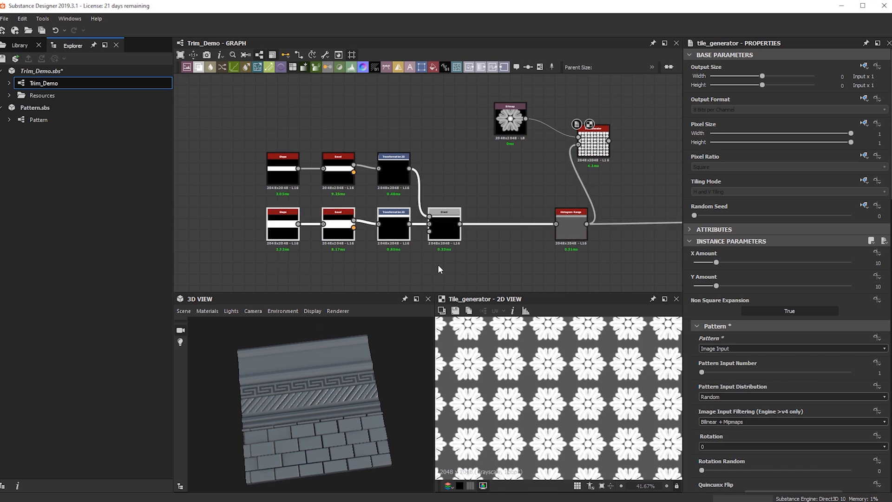
pyautogui.moveTo(565, 225); pyautogui.dragTo(516, 225)
pyautogui.click(612, 181)
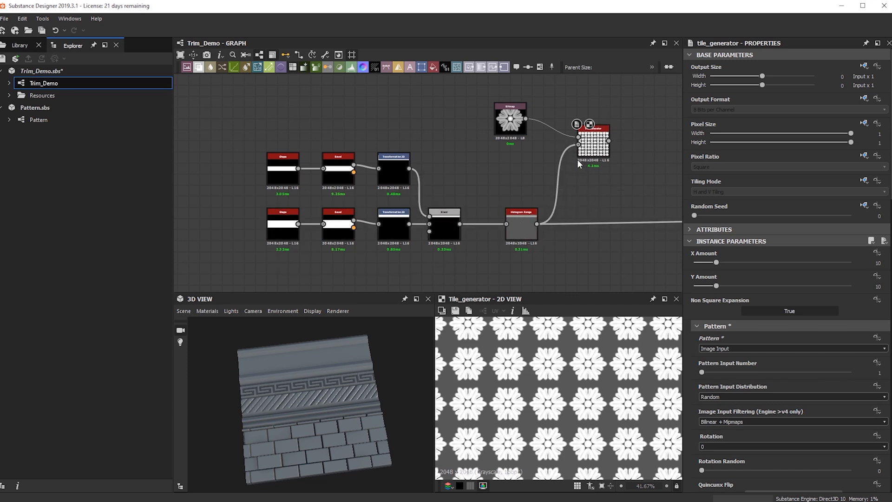
# Add a Blend node with the Tile Generator as its Foreground and the Histogram Range as its Background.
pyautogui.moveTo(611, 170); pyautogui.dragTo(562, 189, button='middle')
pyautogui.moveTo(545, 166); pyautogui.dragTo(578, 154)
pyautogui.moveTo(438, 119); pyautogui.dragTo(473, 87)
pyautogui.click(589, 183)
pyautogui.press('space')
pyautogui.press('Escape')
pyautogui.moveTo(487, 242); pyautogui.dragTo(573, 188)
pyautogui.moveTo(582, 188); pyautogui.dragTo(605, 198)
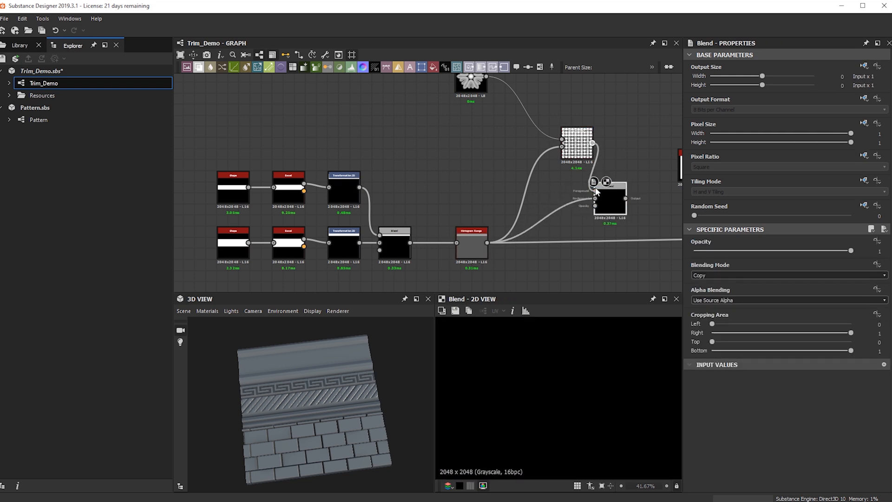
# Connect the upper Transformation 2D band to the new Blend's Opacity input and check the masked flowers in 2D.
pyautogui.moveTo(359, 187); pyautogui.dragTo(595, 205)
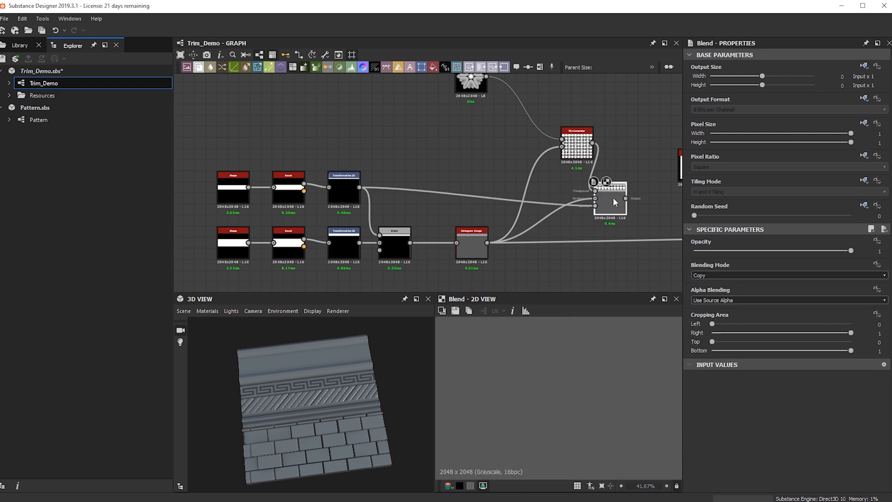
pyautogui.scroll(2, 347, 190)
pyautogui.moveTo(646, 209); pyautogui.dragTo(502, 180, button='middle')
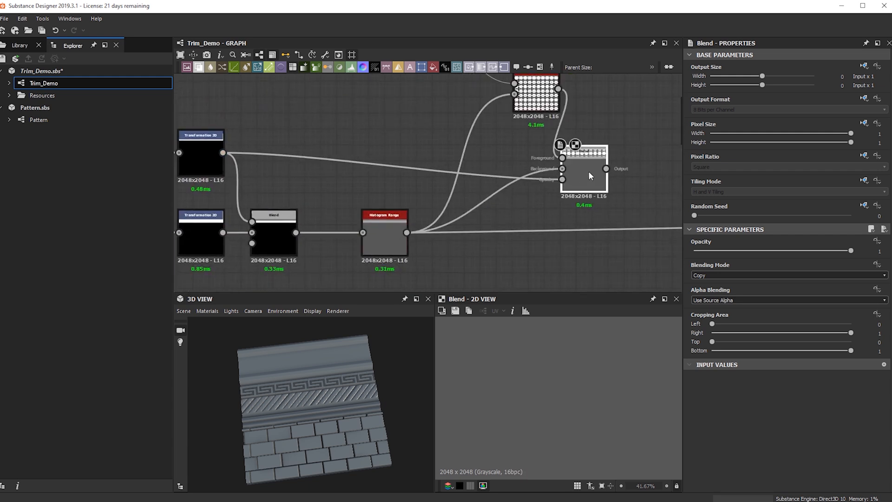
pyautogui.scroll(-1, 587, 166)
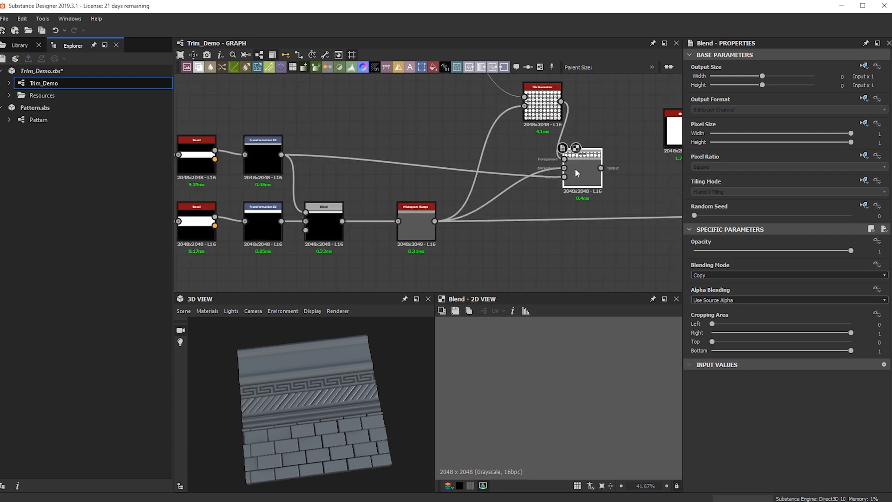
pyautogui.scroll(-3, 547, 358)
pyautogui.moveTo(544, 352); pyautogui.dragTo(586, 368, button='middle')
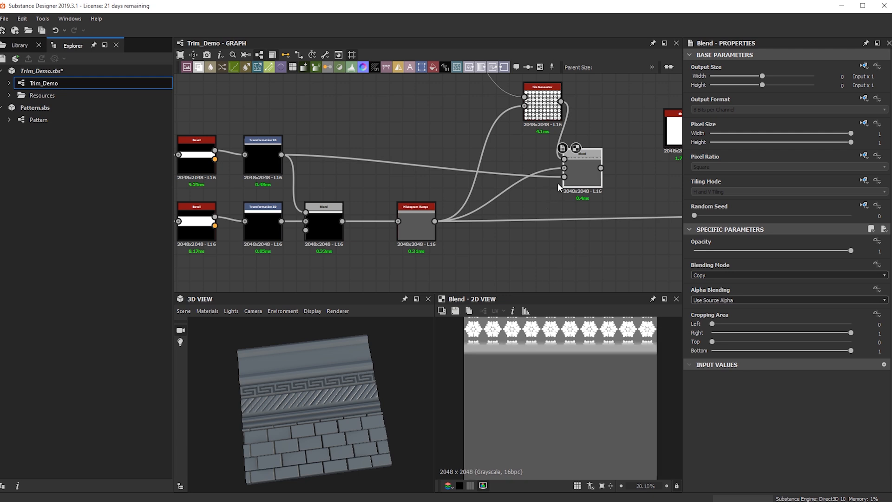
# Reroute the Histogram Range's onward connection to the new Blend's output and line that Blend up with the main chain.
pyautogui.keyDown('shift'); pyautogui.moveTo(436, 222); pyautogui.dragTo(599, 171); pyautogui.keyUp('shift')
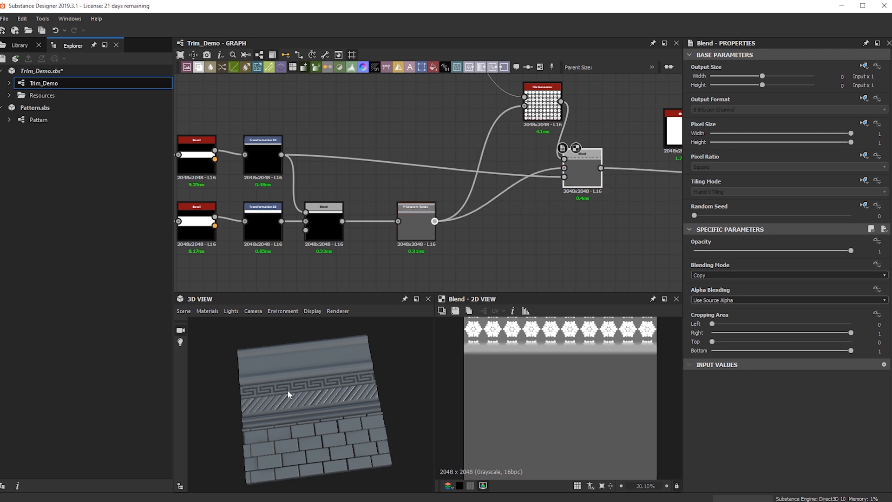
pyautogui.moveTo(304, 411); pyautogui.dragTo(298, 386)
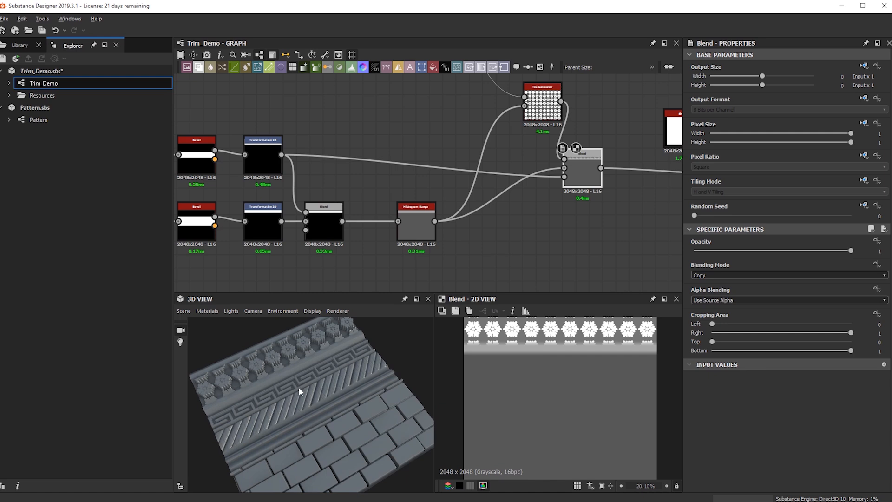
pyautogui.scroll(2, 298, 386)
pyautogui.moveTo(586, 177); pyautogui.dragTo(586, 231)
pyautogui.moveTo(542, 108); pyautogui.dragTo(502, 135)
# Inspect the flower relief on the 3D model from a low angle and set the new Blend's Opacity to 0.2.
pyautogui.moveTo(369, 382); pyautogui.dragTo(364, 322)
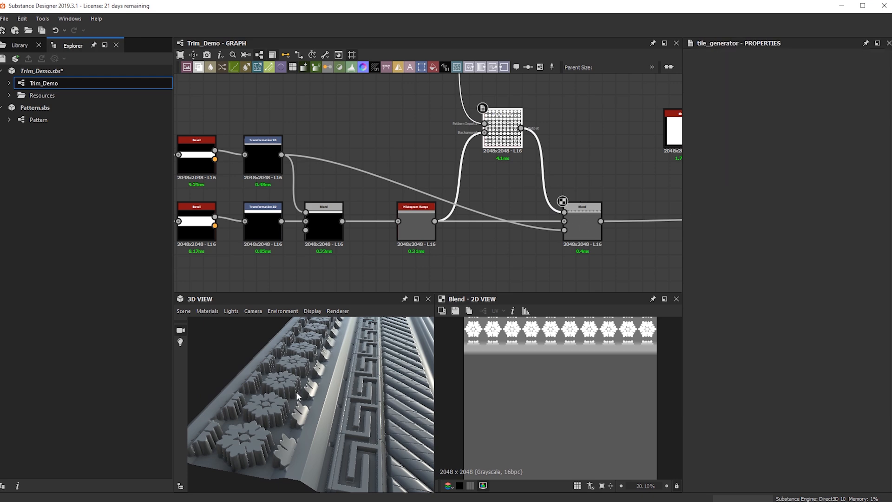
pyautogui.moveTo(292, 404); pyautogui.dragTo(302, 372)
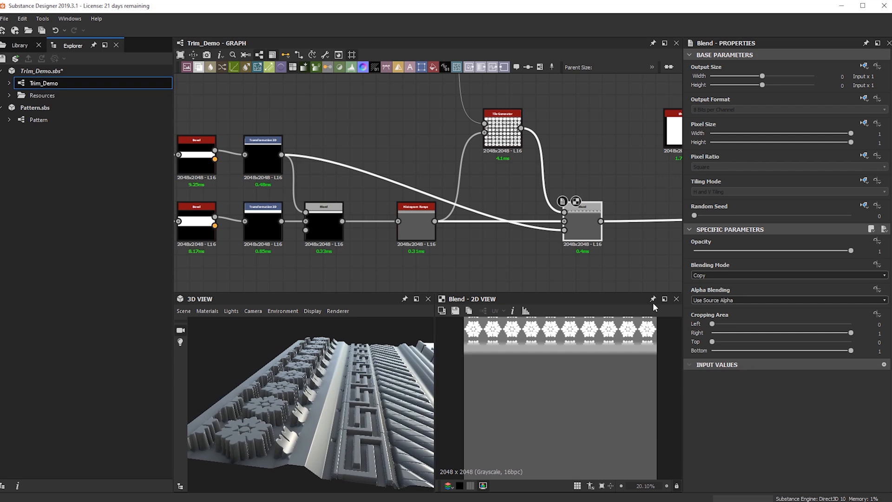
pyautogui.moveTo(784, 255); pyautogui.dragTo(727, 257)
# Place the ornament Bitmap beside the Tile Generator and show the Tile Generator's flowers enlarged in the 2D view.
pyautogui.moveTo(447, 110); pyautogui.dragTo(480, 199, button='middle')
pyautogui.moveTo(450, 117); pyautogui.dragTo(471, 192)
pyautogui.click(542, 215)
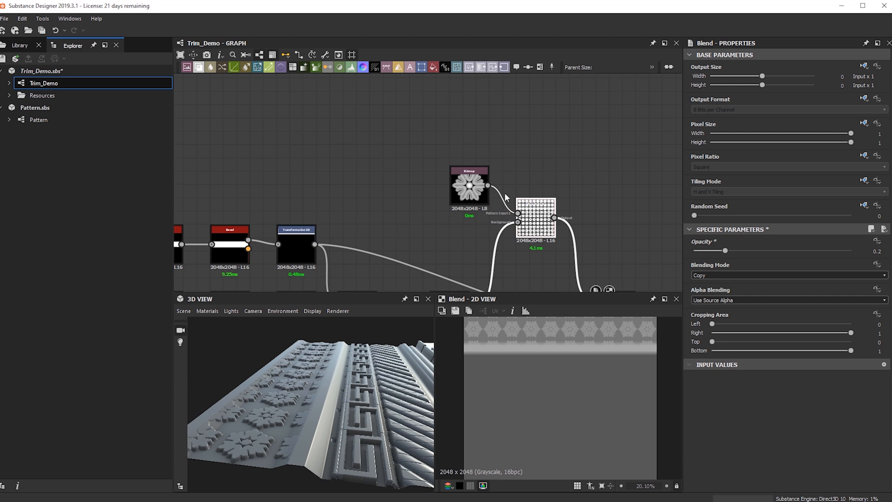
pyautogui.doubleClick(537, 222)
pyautogui.scroll(5, 604, 367)
pyautogui.scroll(2, 559, 382)
pyautogui.moveTo(469, 186); pyautogui.dragTo(443, 204)
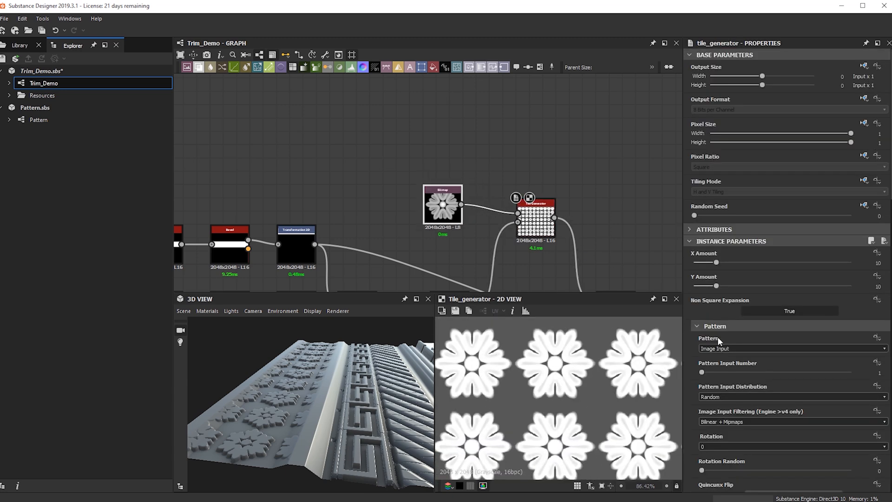
# Darken the Tile Generator's Color to a luminance of 115 and check the flower relief on the 3D model.
pyautogui.moveTo(573, 202); pyautogui.dragTo(428, 146, button='middle')
pyautogui.scroll(-15, 715, 375)
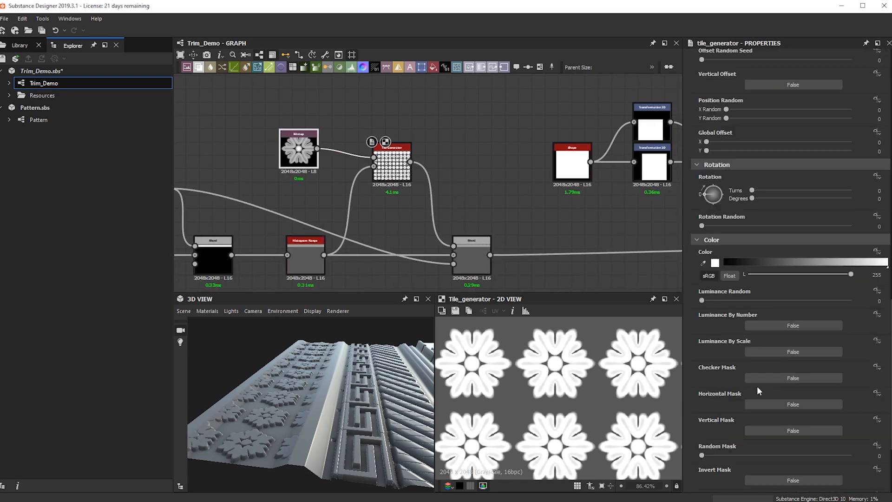
pyautogui.moveTo(850, 275); pyautogui.dragTo(793, 277)
pyautogui.moveTo(286, 392); pyautogui.dragTo(297, 352)
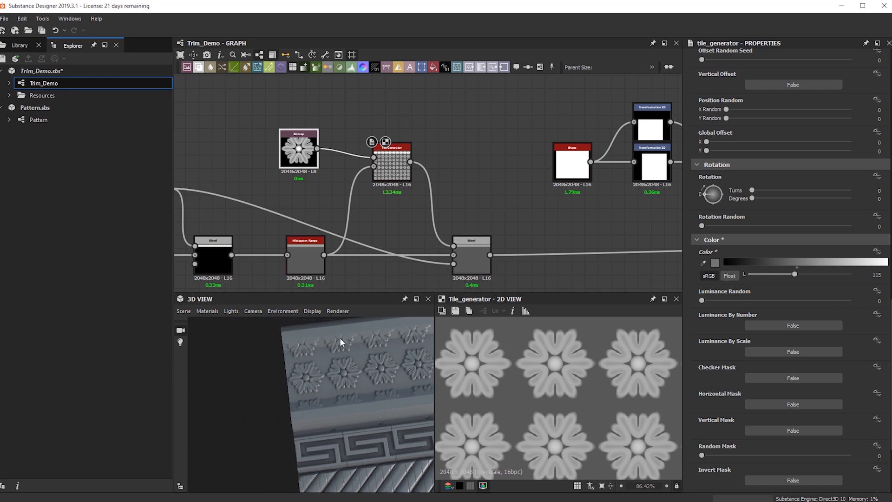
# Insert a Levels node between the upper Transformation 2D and the flower Blend's Opacity input, and show the Blend in 2D.
pyautogui.moveTo(318, 216); pyautogui.dragTo(460, 206, button='middle')
pyautogui.scroll(3, 390, 177)
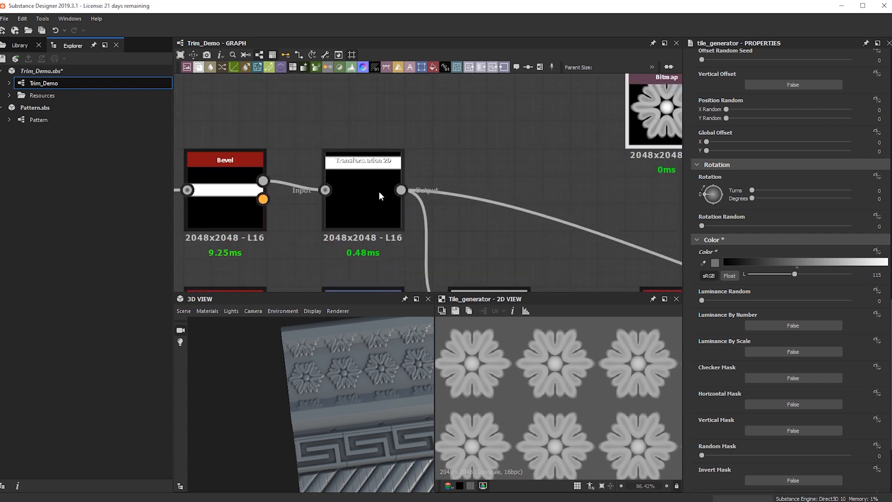
pyautogui.rightClick(422, 149)
pyautogui.press('Escape')
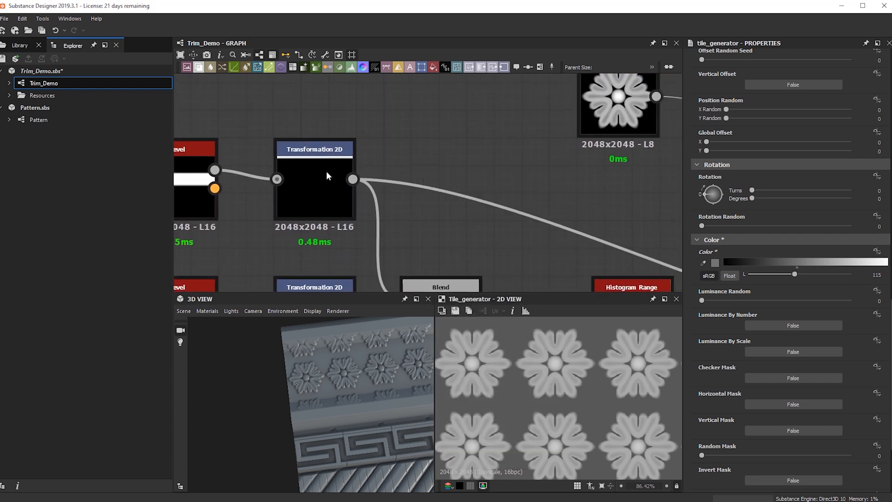
pyautogui.moveTo(353, 179); pyautogui.dragTo(414, 152)
pyautogui.click(494, 154)
pyautogui.moveTo(522, 178); pyautogui.dragTo(320, 110, button='middle')
pyautogui.moveTo(603, 203); pyautogui.dragTo(391, 183, button='middle')
pyautogui.click(530, 247)
pyautogui.doubleClick(563, 221)
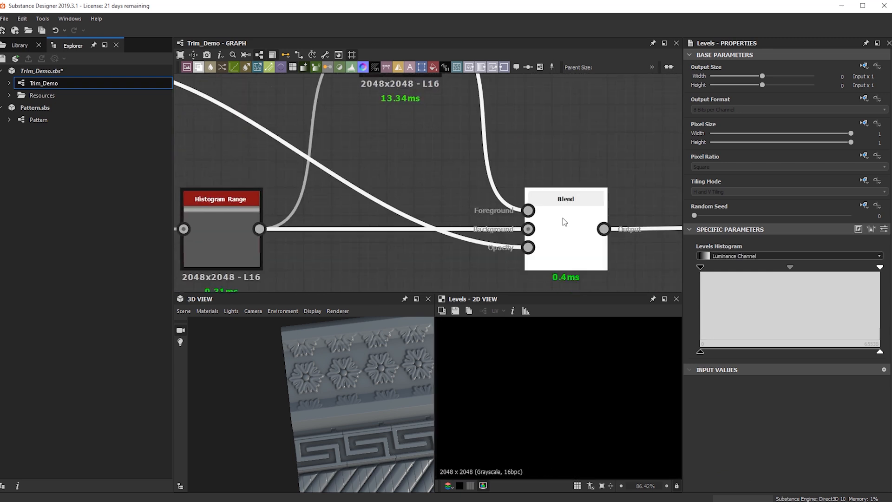
# Raise the Levels node's input black point almost to the white point to harden the flower band's mask.
pyautogui.scroll(-1, 278, 152)
pyautogui.moveTo(277, 152); pyautogui.dragTo(377, 164, button='middle')
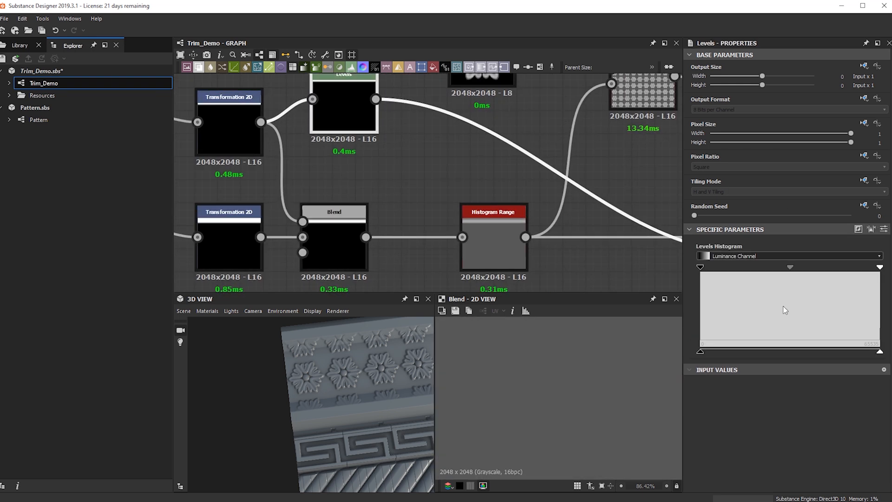
pyautogui.moveTo(881, 269); pyautogui.dragTo(767, 274)
pyautogui.moveTo(701, 270); pyautogui.dragTo(876, 281)
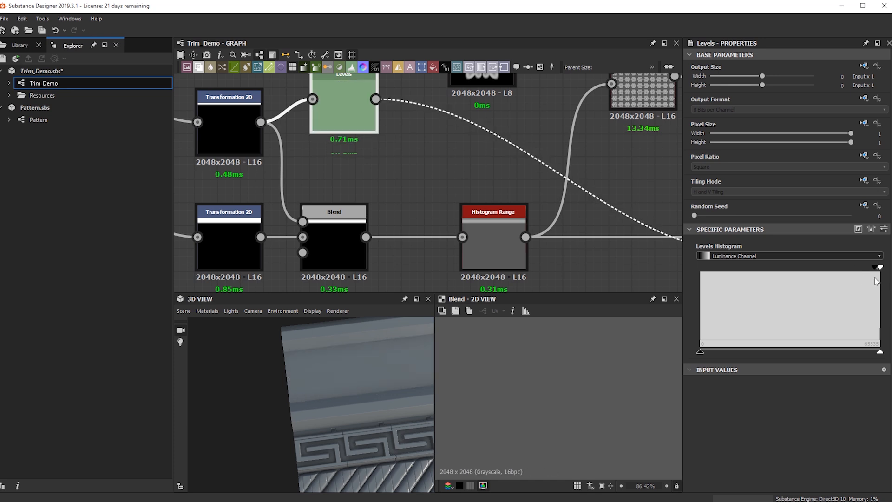
pyautogui.moveTo(363, 372); pyautogui.dragTo(335, 372)
# Set the Tile Generator's Y Amount to 8 and check the flower rows on the 3D model.
pyautogui.scroll(-3, 438, 196)
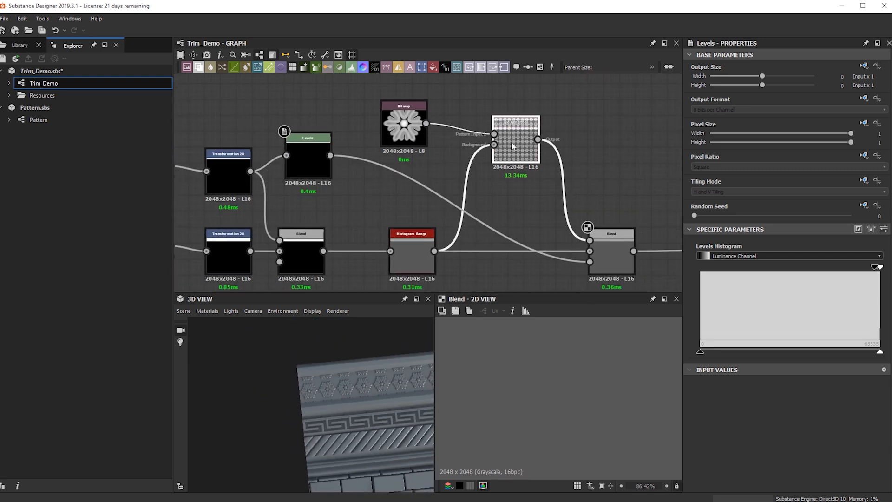
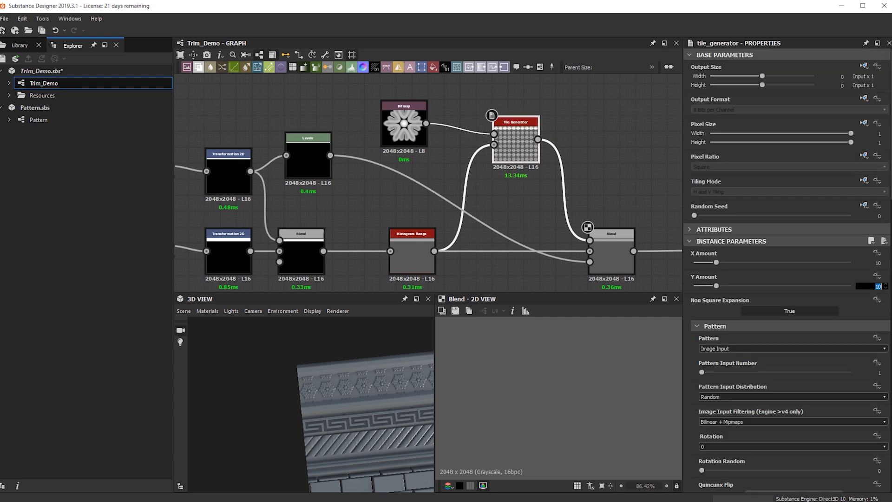
pyautogui.press('Return')
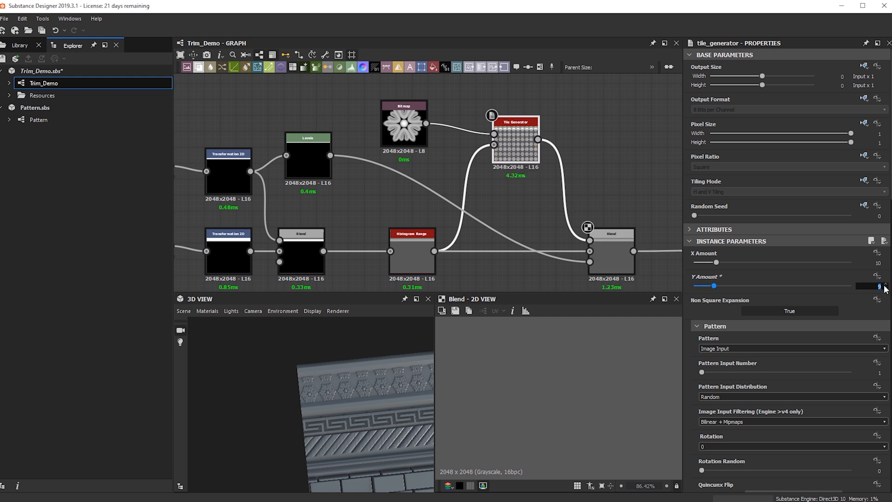
pyautogui.press('Return')
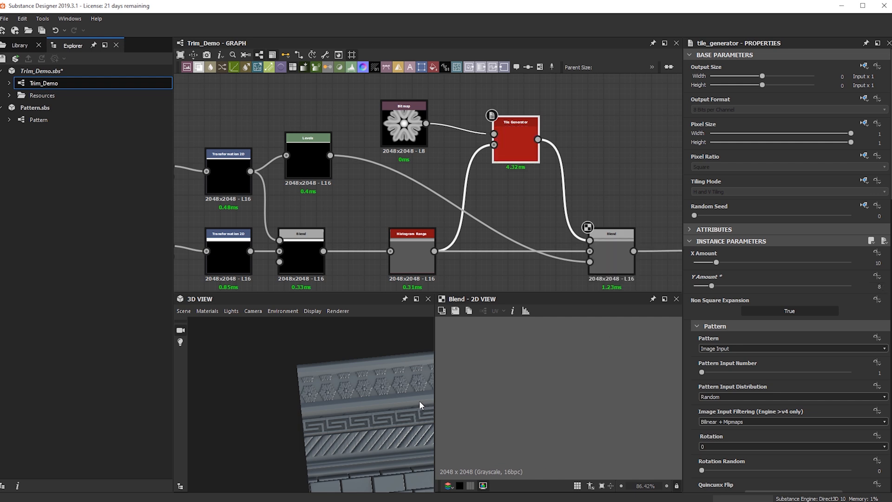
pyautogui.moveTo(402, 411); pyautogui.dragTo(411, 330)
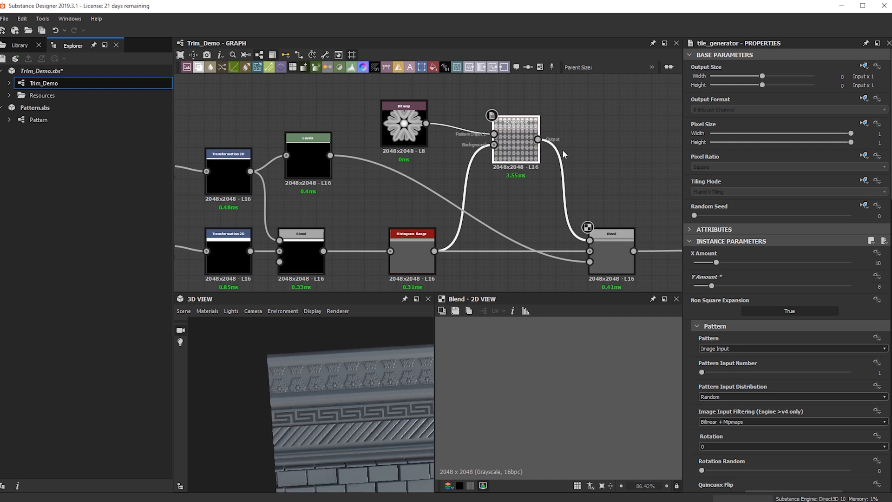
# Insert a Transformation 2D node between the Tile Generator and the flower Blend's Foreground input.
pyautogui.click(612, 144)
pyautogui.press('space')
pyautogui.write('tr')
pyautogui.press('Escape')
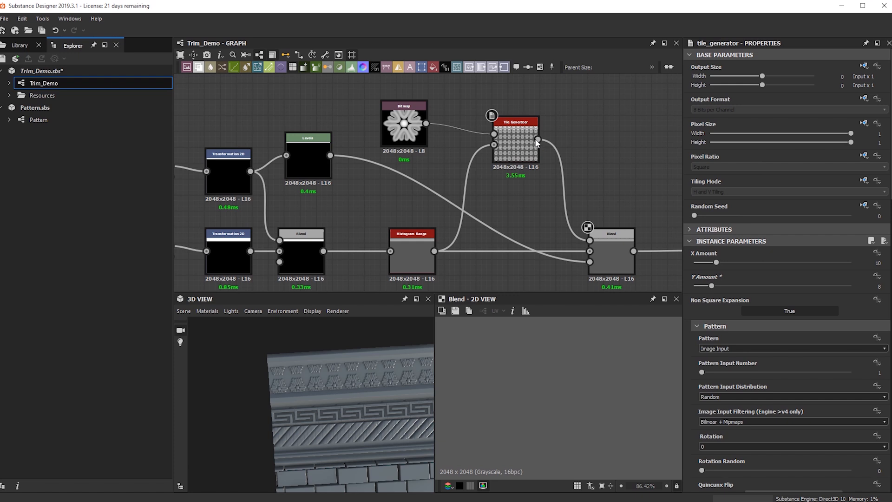
pyautogui.moveTo(537, 140); pyautogui.dragTo(610, 229)
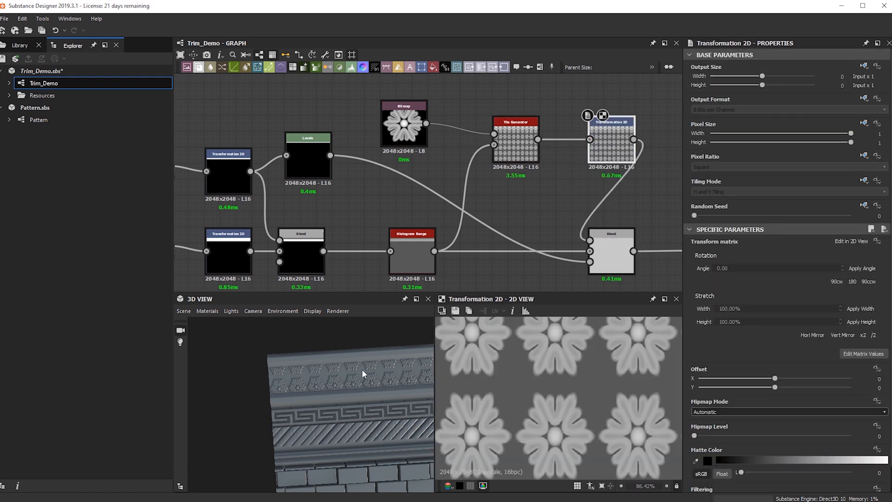
# Shift the tiled flowers in the new Transformation 2D to a Y offset of about 0.0496 to center one row in the band.
pyautogui.scroll(4, 373, 369)
pyautogui.scroll(-6, 558, 399)
pyautogui.moveTo(558, 395); pyautogui.dragTo(561, 395)
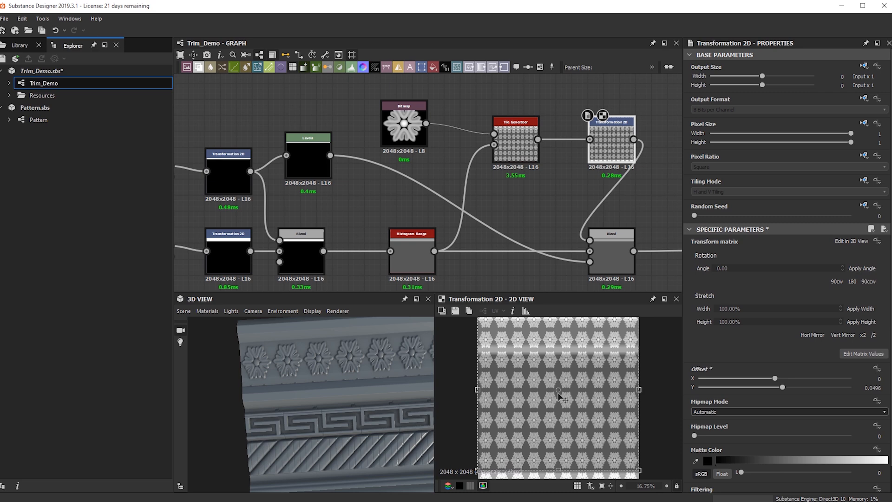
# Set the flower Transformation 2D's Y offset to about 0.045 and stretch the tiled flowers slightly wider.
pyautogui.scroll(2, 564, 379)
pyautogui.moveTo(565, 388)
pyautogui.mouseDown()
pyautogui.moveTo(556, 395)
pyautogui.moveTo(556, 387)
pyautogui.mouseUp()
pyautogui.scroll(-3, 298, 385)
pyautogui.moveTo(298, 386); pyautogui.dragTo(416, 381)
pyautogui.scroll(-3, 622, 396)
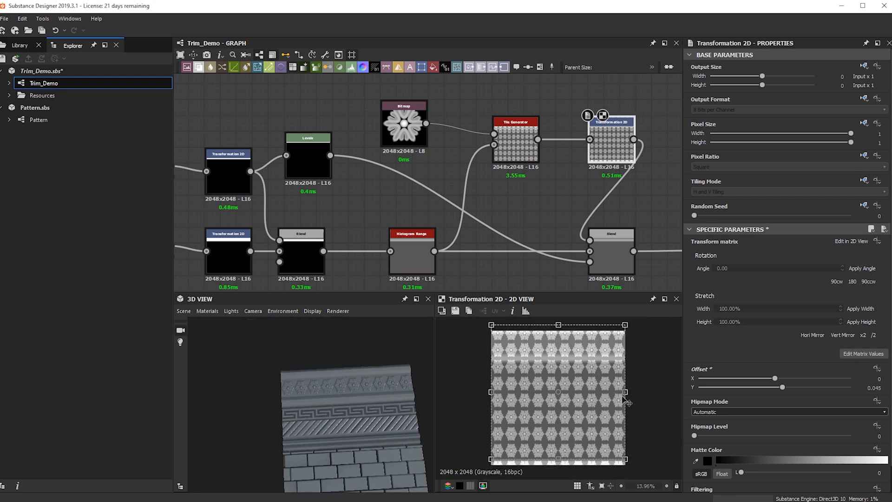
pyautogui.moveTo(626, 391); pyautogui.dragTo(634, 391)
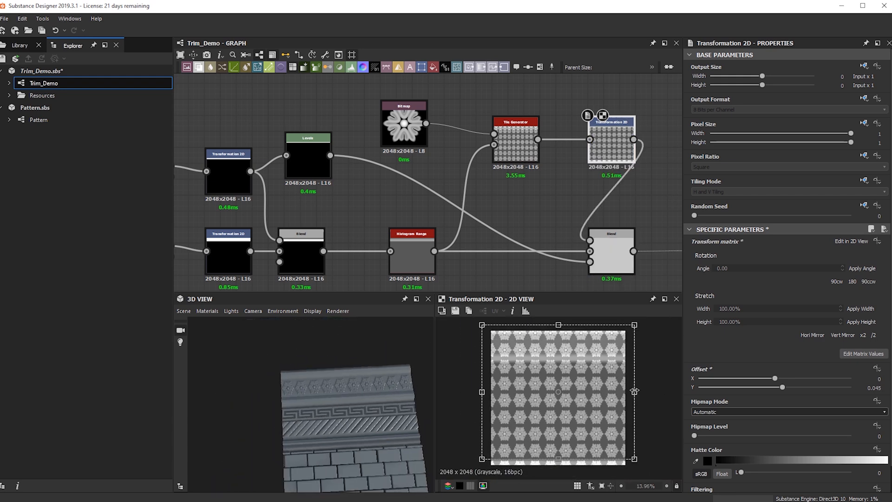
# Display the final Blend's height map in the 2D view and examine the trim on the 3D model.
pyautogui.scroll(-2, 567, 214)
pyautogui.moveTo(556, 207); pyautogui.dragTo(400, 191, button='middle')
pyautogui.scroll(-1, 400, 191)
pyautogui.moveTo(650, 195); pyautogui.dragTo(325, 200, button='middle')
pyautogui.scroll(-1, 335, 204)
pyautogui.scroll(4, 455, 204)
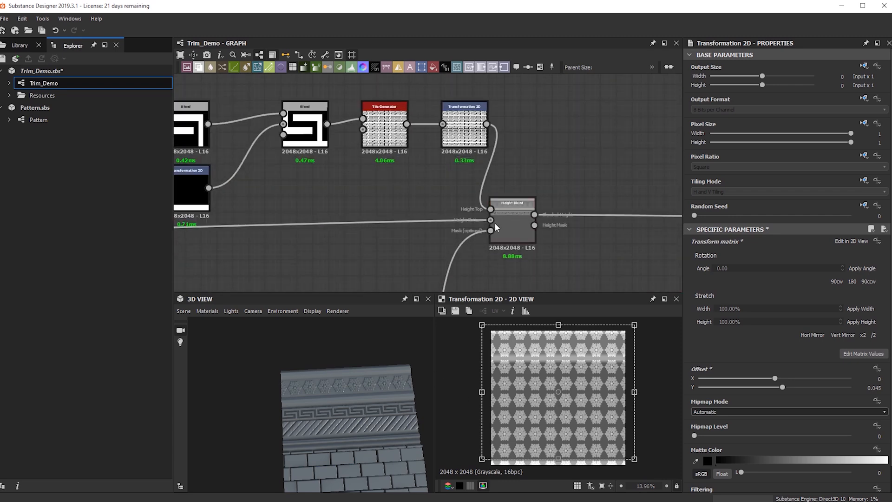
pyautogui.scroll(-2, 565, 239)
pyautogui.moveTo(666, 232); pyautogui.dragTo(232, 194, button='middle')
pyautogui.moveTo(650, 218); pyautogui.dragTo(381, 207, button='middle')
pyautogui.click(468, 154)
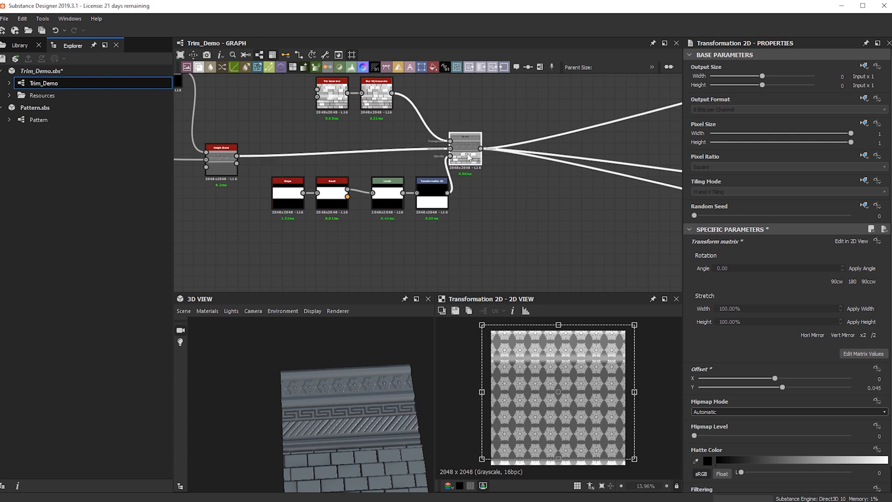
pyautogui.doubleClick(468, 157)
pyautogui.moveTo(351, 398); pyautogui.dragTo(413, 404)
pyautogui.press('space')
pyautogui.press('space')
# Display the Normal node's output in the 2D view and inspect the flower band's normals.
pyautogui.scroll(-1, 548, 204)
pyautogui.moveTo(548, 205); pyautogui.dragTo(177, 288, button='middle')
pyautogui.scroll(-1, 497, 201)
pyautogui.scroll(3, 473, 198)
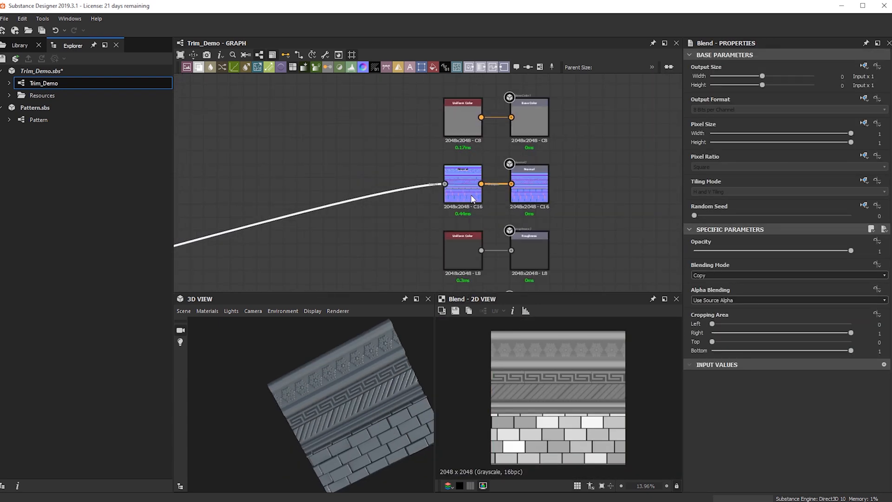
pyautogui.doubleClick(469, 197)
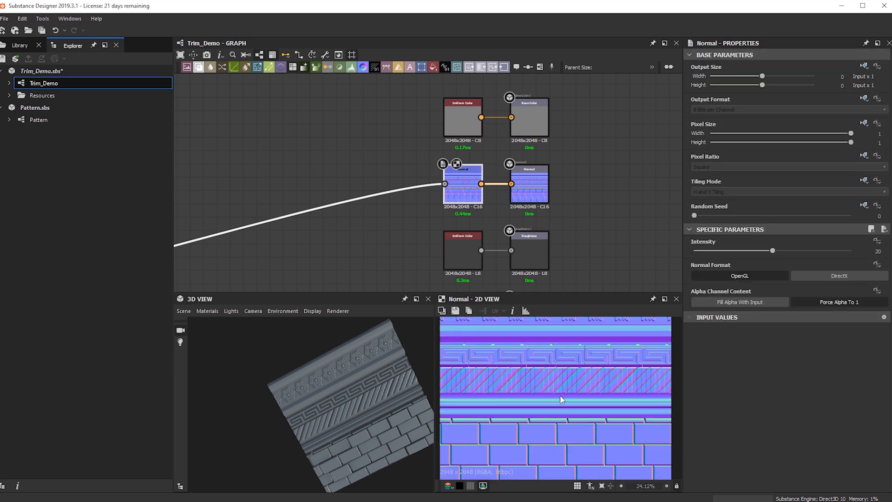
pyautogui.scroll(-1, 576, 419)
pyautogui.scroll(2, 608, 388)
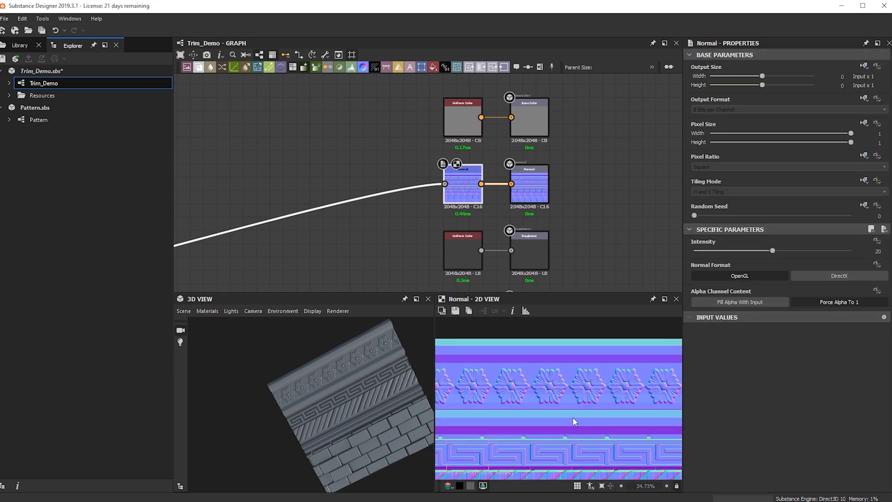
pyautogui.scroll(-4, 574, 399)
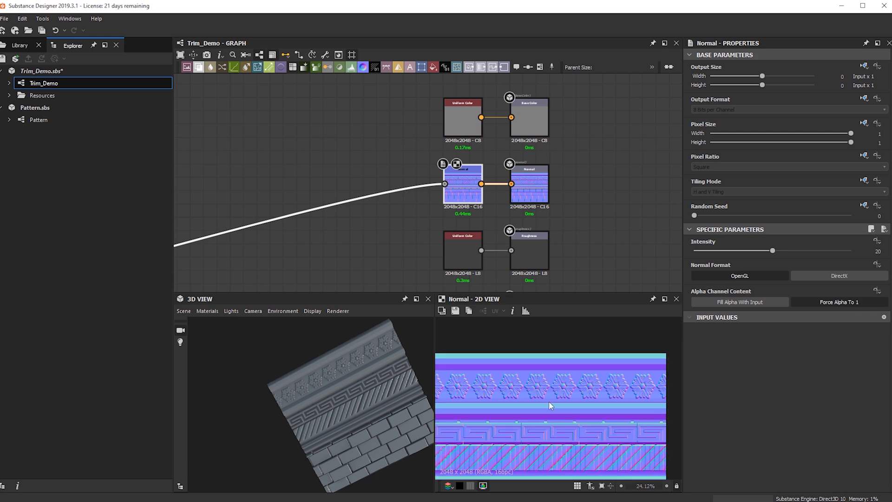
# Inspect the flower band on the 3D model and display the flower Blend's output in the 2D view.
pyautogui.moveTo(350, 411); pyautogui.dragTo(348, 389)
pyautogui.scroll(-3, 256, 238)
pyautogui.moveTo(257, 238); pyautogui.dragTo(387, 165, button='middle')
pyautogui.moveTo(311, 179); pyautogui.dragTo(629, 176, button='middle')
pyautogui.moveTo(260, 190); pyautogui.dragTo(646, 191, button='middle')
pyautogui.scroll(3, 447, 225)
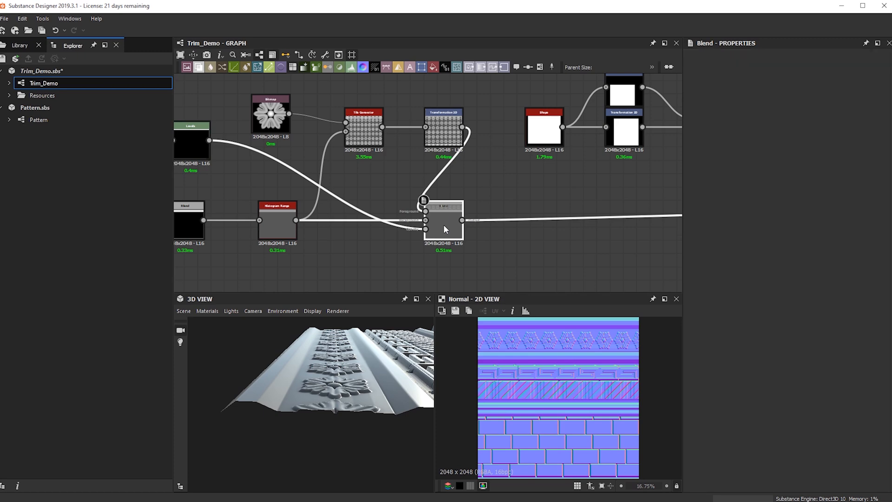
pyautogui.doubleClick(443, 224)
pyautogui.scroll(3, 533, 361)
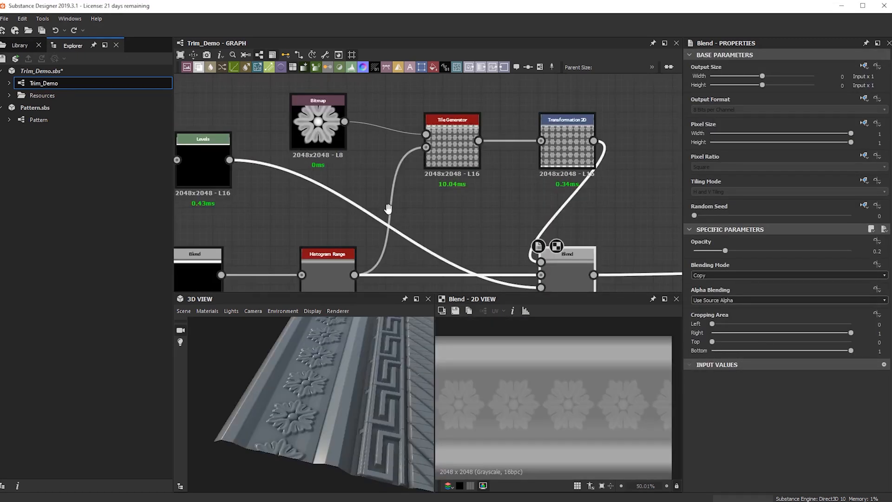
# Delete the connection from the Histogram Range to the flower Tile Generator's second input.
pyautogui.moveTo(388, 209); pyautogui.dragTo(292, 187, button='middle')
pyautogui.moveTo(386, 212); pyautogui.dragTo(376, 226, button='middle')
pyautogui.moveTo(285, 255); pyautogui.dragTo(319, 256, button='middle')
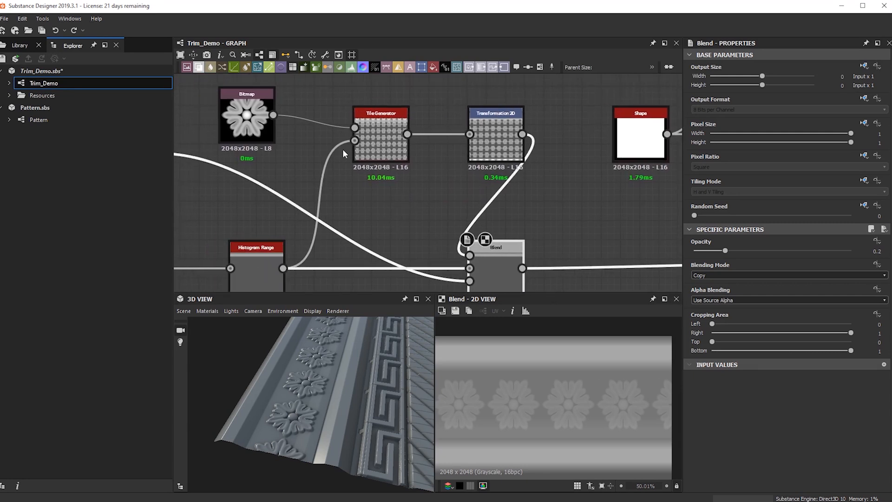
pyautogui.moveTo(324, 144); pyautogui.dragTo(338, 167)
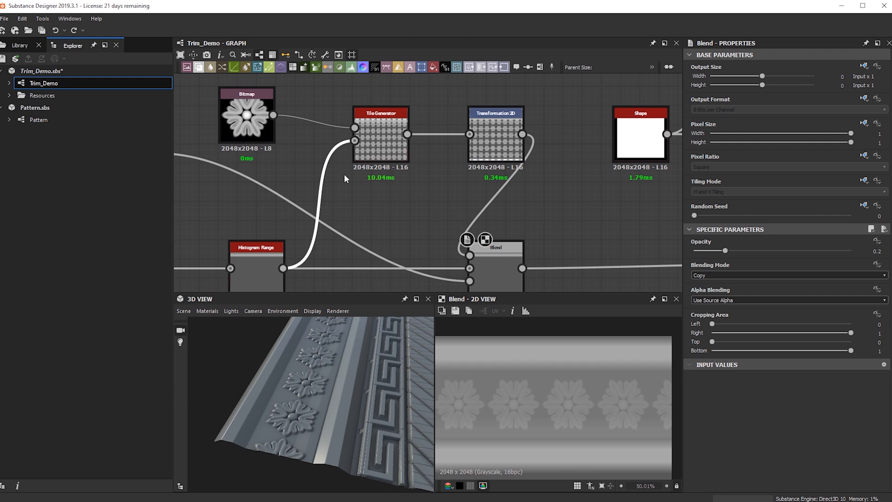
pyautogui.press('Delete')
# Examine the flower band's relief on the 3D model from several angles and distances.
pyautogui.moveTo(324, 401); pyautogui.dragTo(297, 401)
pyautogui.moveTo(387, 342); pyautogui.dragTo(338, 350)
pyautogui.scroll(-4, 544, 182)
pyautogui.moveTo(358, 399); pyautogui.dragTo(388, 321)
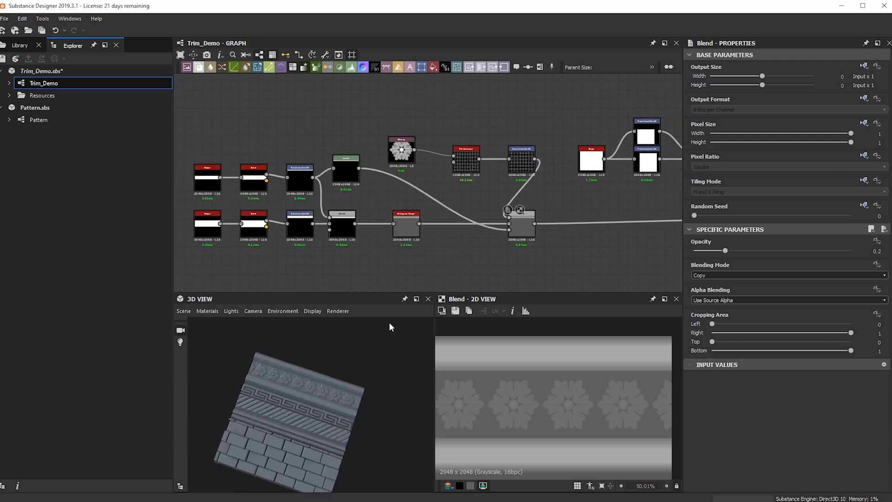
pyautogui.scroll(-2, 430, 214)
pyautogui.scroll(3, 408, 195)
pyautogui.moveTo(336, 387); pyautogui.dragTo(377, 388)
pyautogui.scroll(3, 356, 418)
pyautogui.scroll(-2, 458, 234)
pyautogui.moveTo(454, 233); pyautogui.dragTo(376, 231, button='middle')
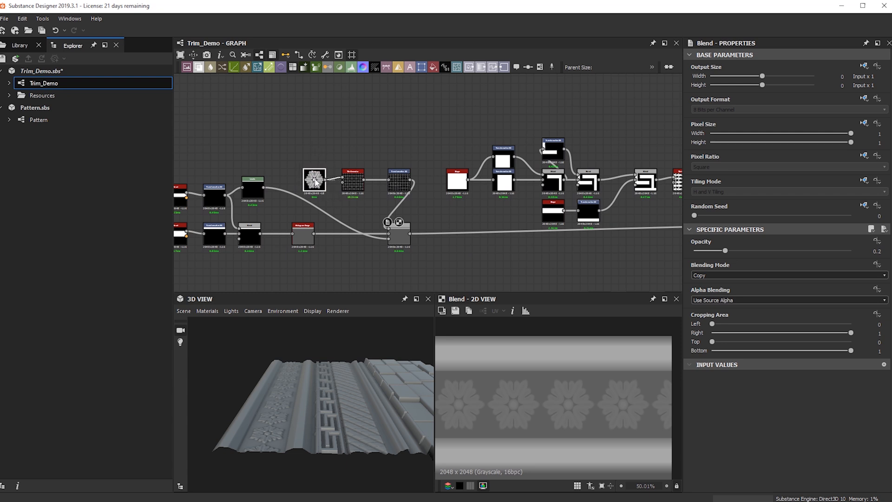
# Review the node chain from the Greek key section through the diagonal trim to the lower molding.
pyautogui.moveTo(554, 184); pyautogui.dragTo(393, 177, button='middle')
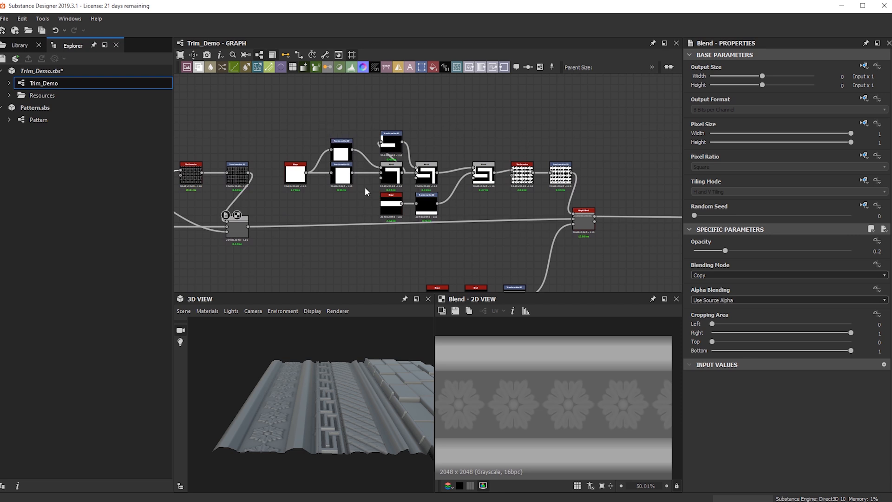
pyautogui.scroll(-2, 467, 194)
pyautogui.moveTo(542, 210); pyautogui.dragTo(417, 177, button='middle')
pyautogui.scroll(-1, 541, 175)
pyautogui.moveTo(541, 176); pyautogui.dragTo(386, 185, button='middle')
pyautogui.scroll(4, 376, 176)
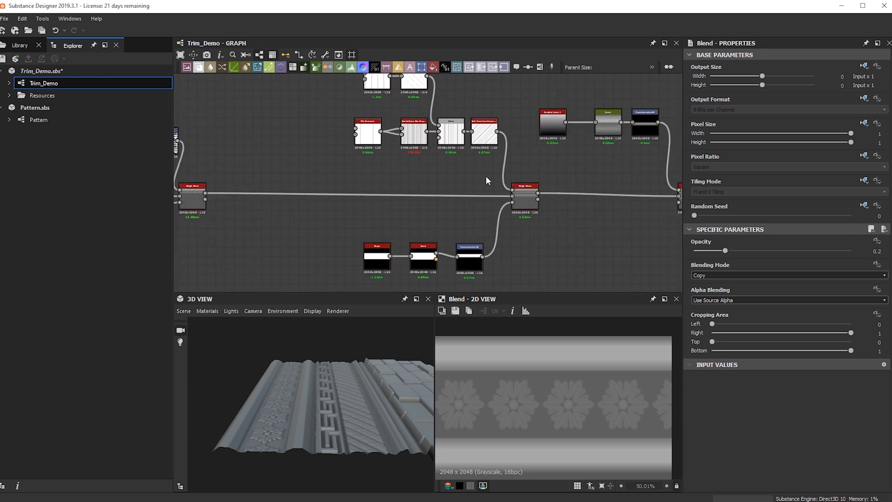
pyautogui.moveTo(486, 176); pyautogui.dragTo(370, 179, button='middle')
pyautogui.scroll(2, 312, 186)
pyautogui.scroll(-2, 413, 204)
pyautogui.moveTo(414, 205); pyautogui.dragTo(302, 195, button='middle')
# Examine the whole trim sheet on the 3D model and review the molding and brick nodes up to the final Blend.
pyautogui.moveTo(311, 395); pyautogui.dragTo(260, 447)
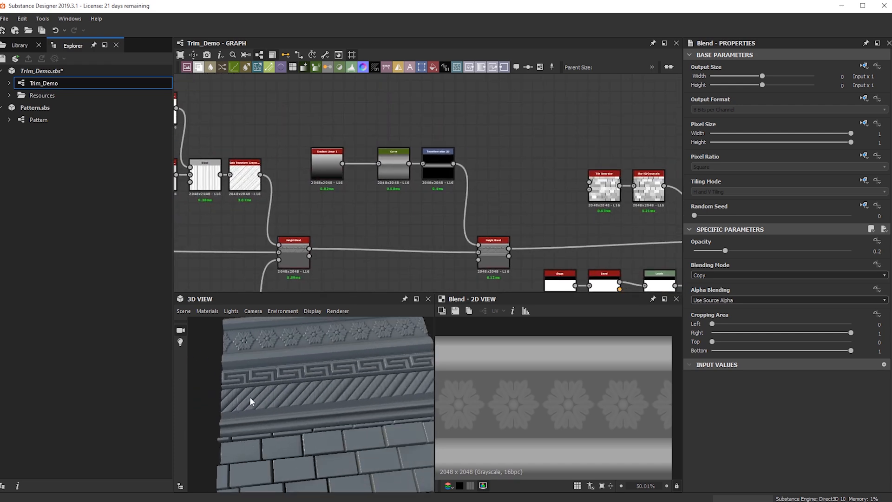
pyautogui.scroll(-3, 288, 379)
pyautogui.scroll(-5, 557, 432)
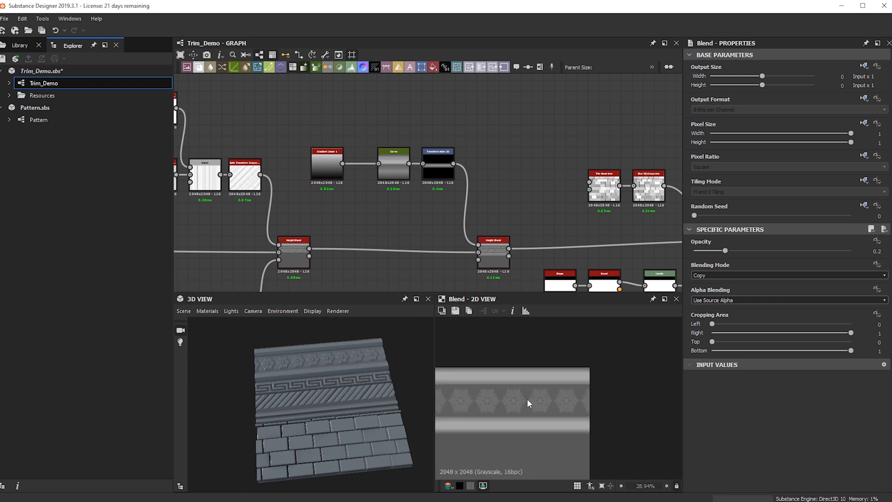
pyautogui.moveTo(529, 218); pyautogui.dragTo(316, 195, button='middle')
pyautogui.moveTo(271, 242); pyautogui.dragTo(399, 235, button='middle')
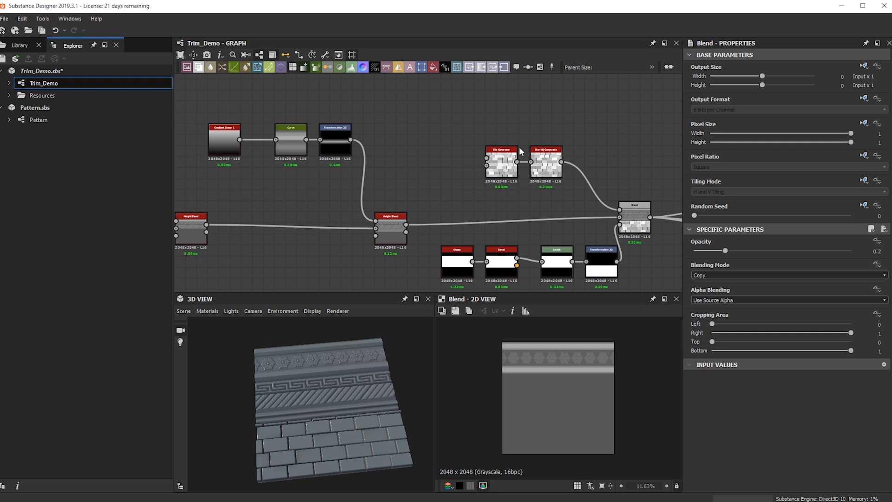
pyautogui.moveTo(326, 371); pyautogui.dragTo(320, 404)
pyautogui.scroll(-3, 541, 191)
pyautogui.moveTo(480, 231); pyautogui.dragTo(306, 237, button='middle')
pyautogui.scroll(-1, 337, 258)
pyautogui.moveTo(311, 409); pyautogui.dragTo(317, 380)
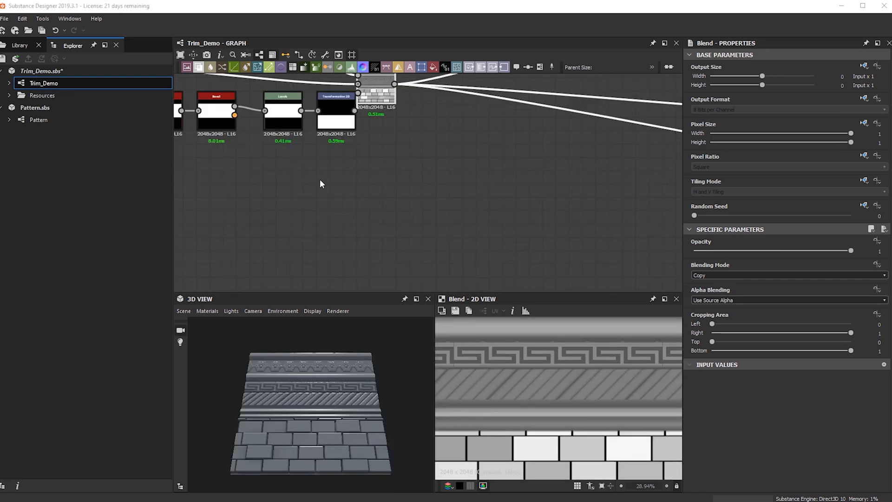
# Review the complete height graph from the flower ornament to the final Blend and compare it with the 3D model.
pyautogui.scroll(-2, 321, 182)
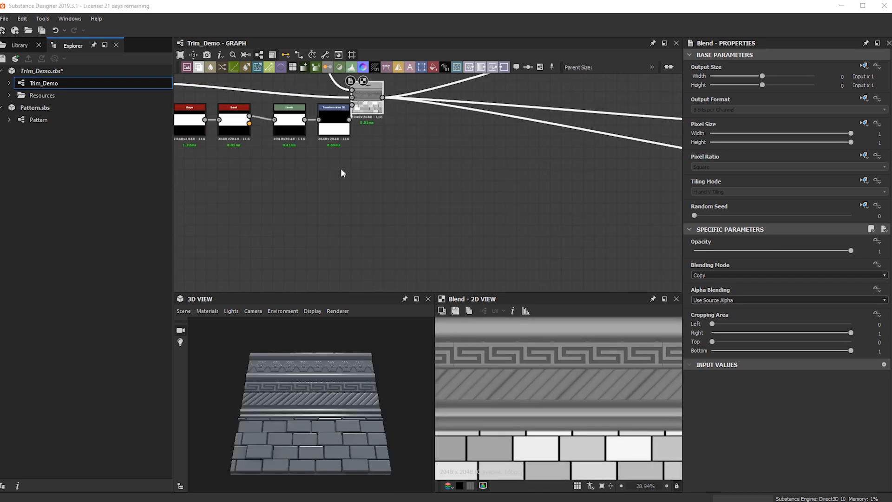
pyautogui.moveTo(336, 211); pyautogui.dragTo(511, 242, button='middle')
pyautogui.moveTo(213, 216); pyautogui.dragTo(482, 254, button='middle')
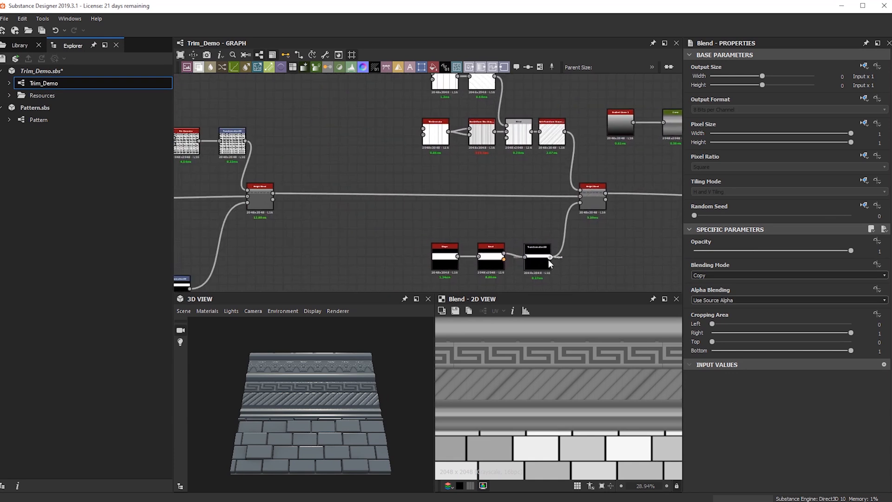
pyautogui.moveTo(336, 223); pyautogui.dragTo(529, 211, button='middle')
pyautogui.moveTo(391, 190); pyautogui.dragTo(529, 195, button='middle')
pyautogui.moveTo(353, 165); pyautogui.dragTo(517, 178, button='middle')
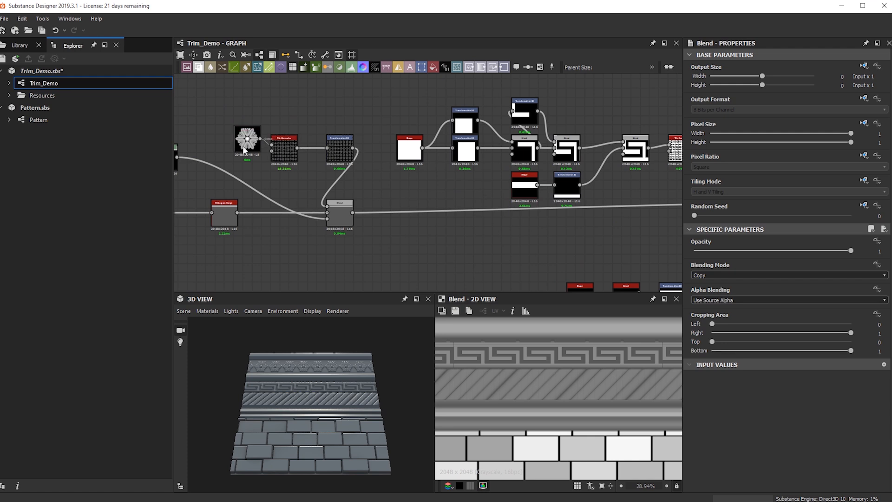
pyautogui.scroll(-2, 329, 204)
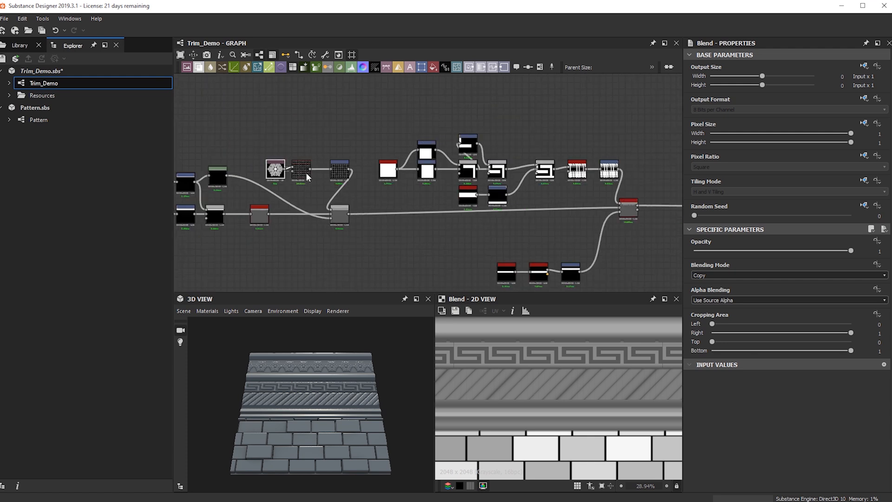
pyautogui.moveTo(547, 187); pyautogui.dragTo(291, 182, button='middle')
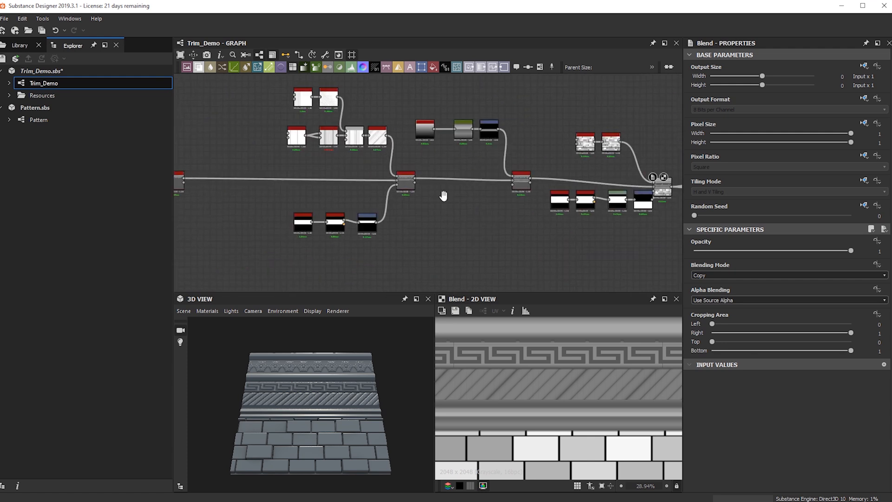
pyautogui.moveTo(437, 194); pyautogui.dragTo(608, 198, button='middle')
pyautogui.moveTo(336, 417); pyautogui.dragTo(387, 372)
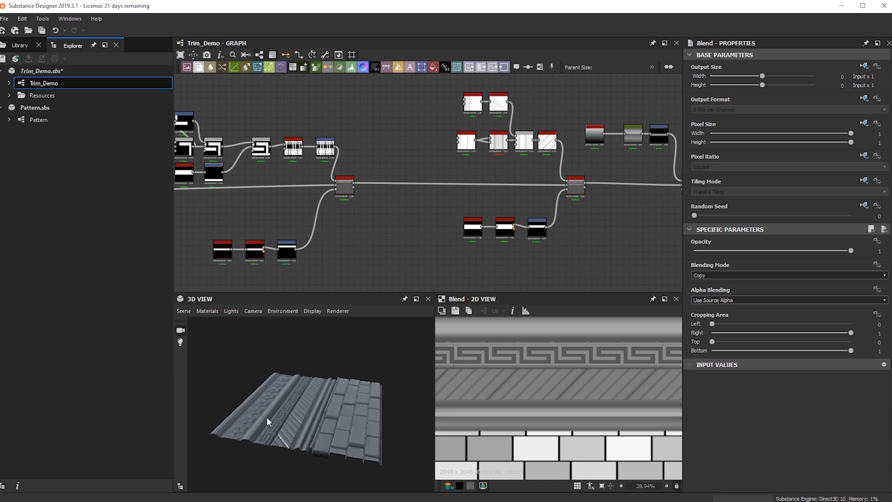
pyautogui.scroll(6, 439, 203)
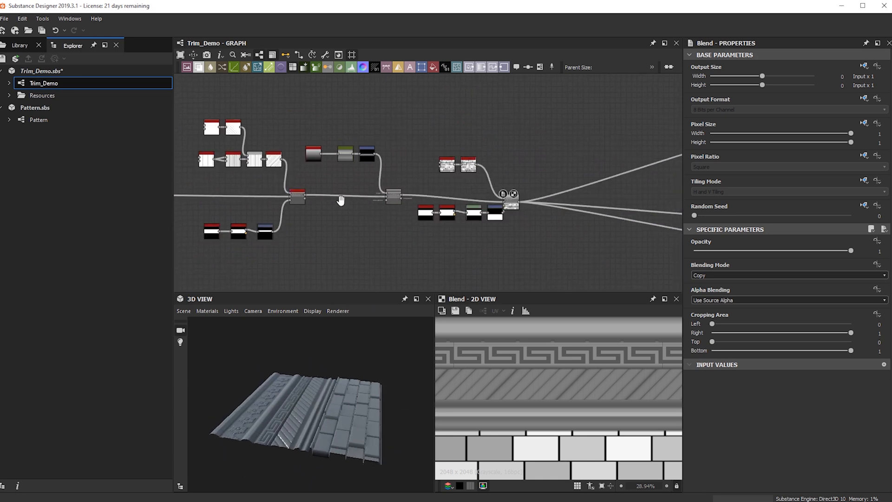
pyautogui.moveTo(325, 418); pyautogui.dragTo(328, 357)
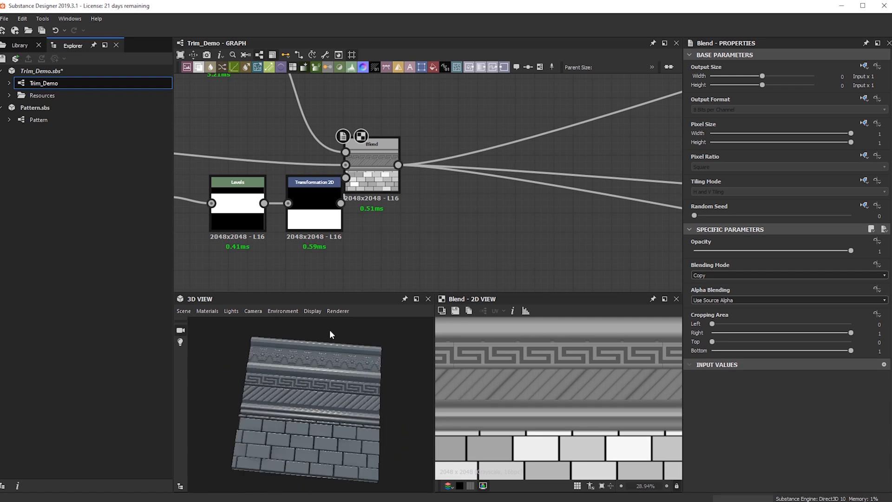
# Make room around the final Blend and add a Slope Blur Grayscale node fed by its output.
pyautogui.moveTo(376, 167); pyautogui.dragTo(425, 167)
pyautogui.click(504, 231)
pyautogui.press('space')
pyautogui.write('slo')
pyautogui.press('Escape')
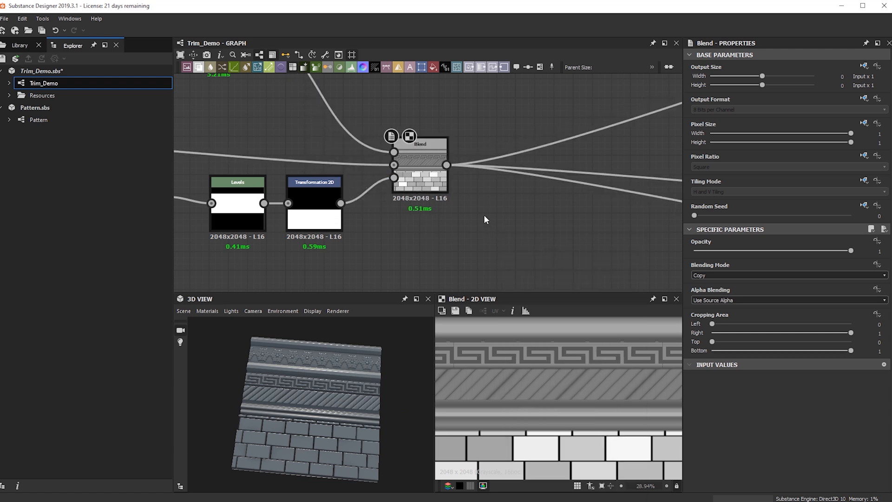
pyautogui.moveTo(447, 166); pyautogui.dragTo(542, 222)
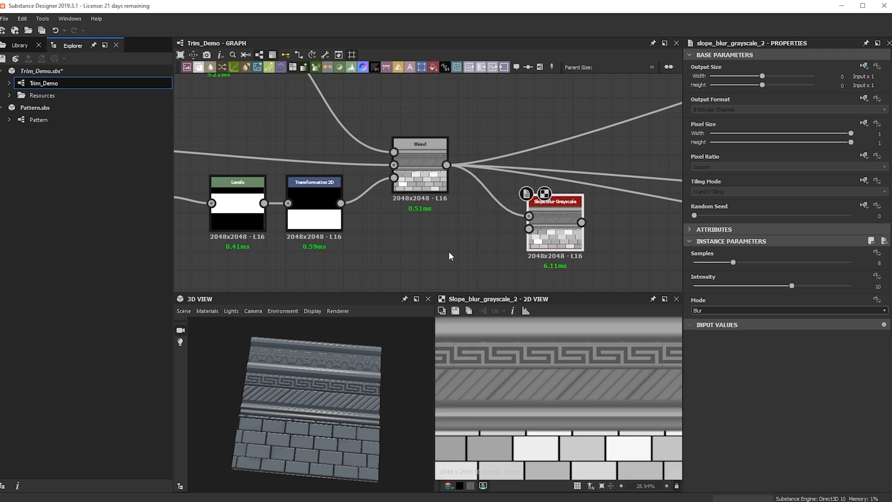
# Add a BnW Spots 2 noise node and connect it to the Slope Blur Grayscale's slope input.
pyautogui.press('space')
pyautogui.write('spot')
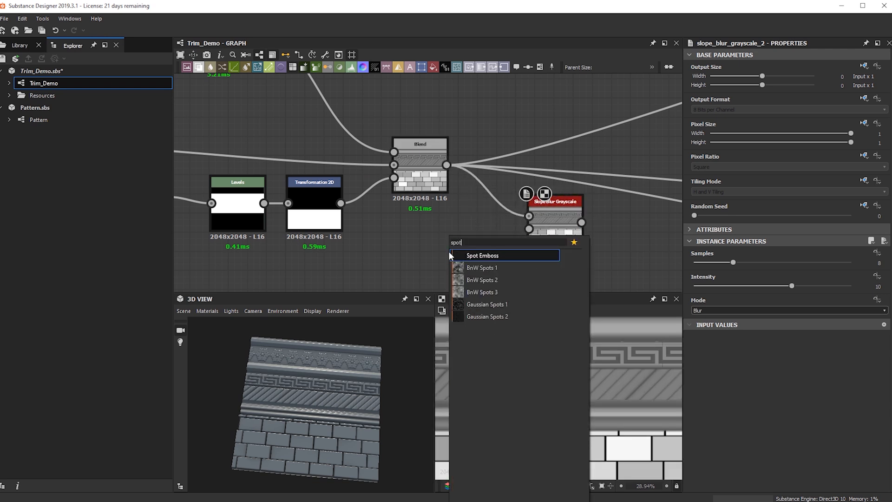
pyautogui.click(473, 276)
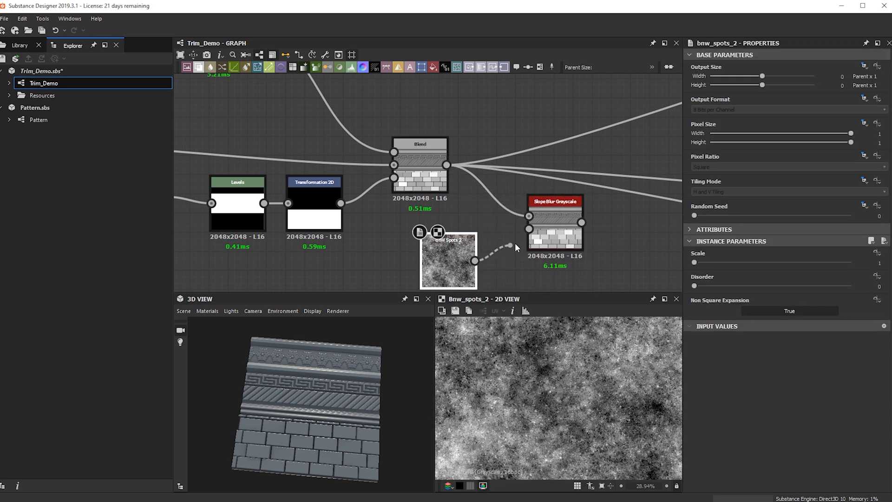
pyautogui.moveTo(475, 260); pyautogui.dragTo(528, 229)
# Set the Slope Blur Grayscale's Samples to 32, Intensity to about 0.53 and Mode to Min.
pyautogui.moveTo(557, 236); pyautogui.dragTo(509, 208, button='middle')
pyautogui.click(512, 207)
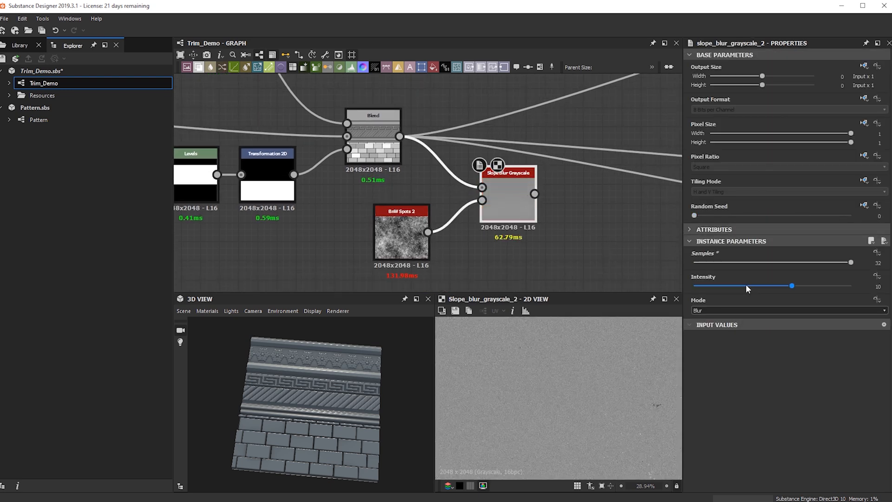
pyautogui.moveTo(695, 286); pyautogui.dragTo(699, 286)
pyautogui.click(703, 311)
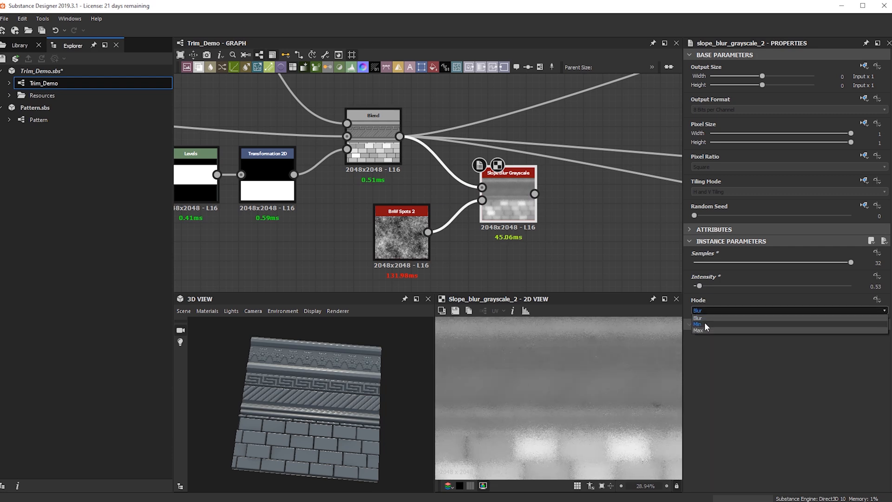
pyautogui.click(704, 322)
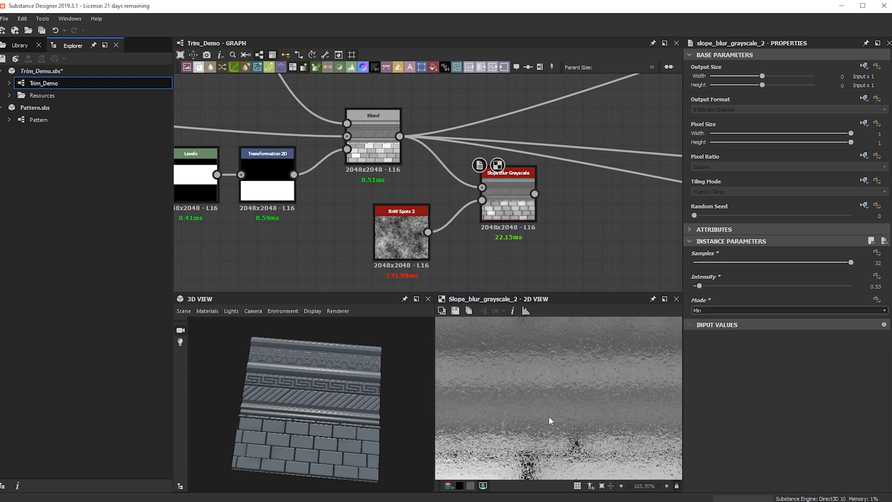
# Set the BnW Spots 2 node's output width and height to -4 (Parent / 16) and inspect the brick edges.
pyautogui.scroll(5, 548, 416)
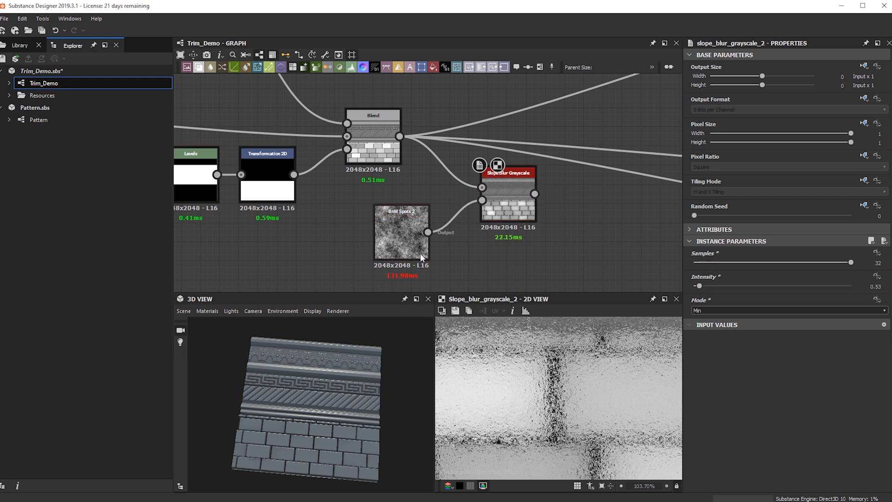
pyautogui.click(401, 231)
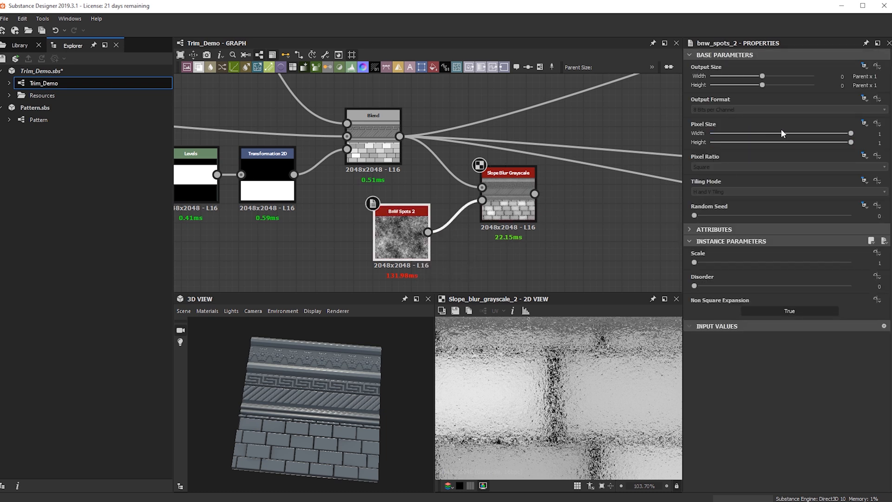
pyautogui.click(753, 76)
pyautogui.hotkey('ctrl', 'z')
pyautogui.click(745, 77)
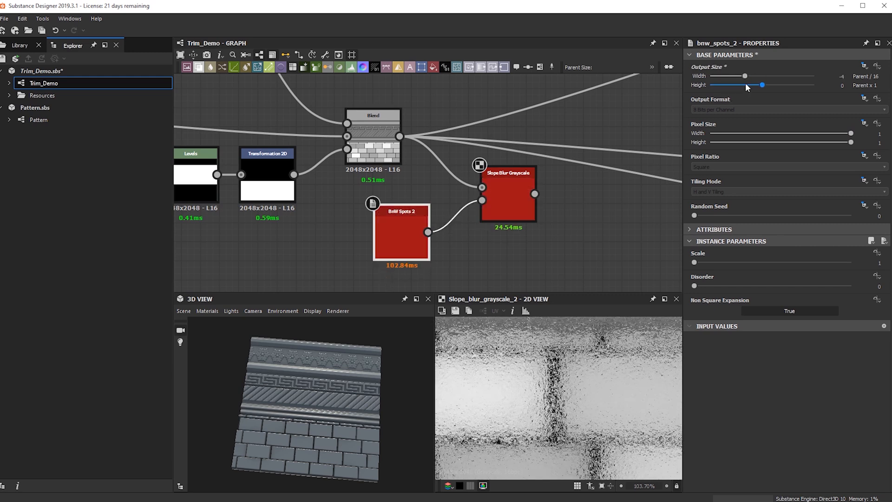
pyautogui.click(744, 85)
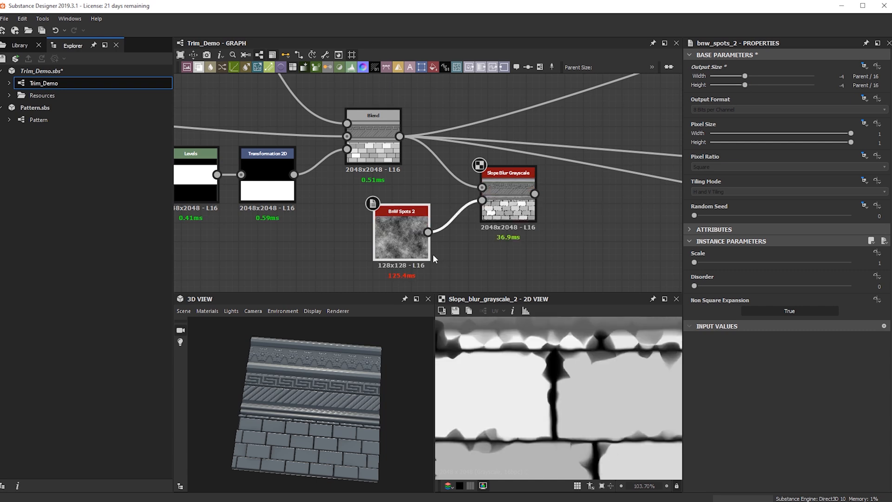
pyautogui.scroll(-5, 530, 362)
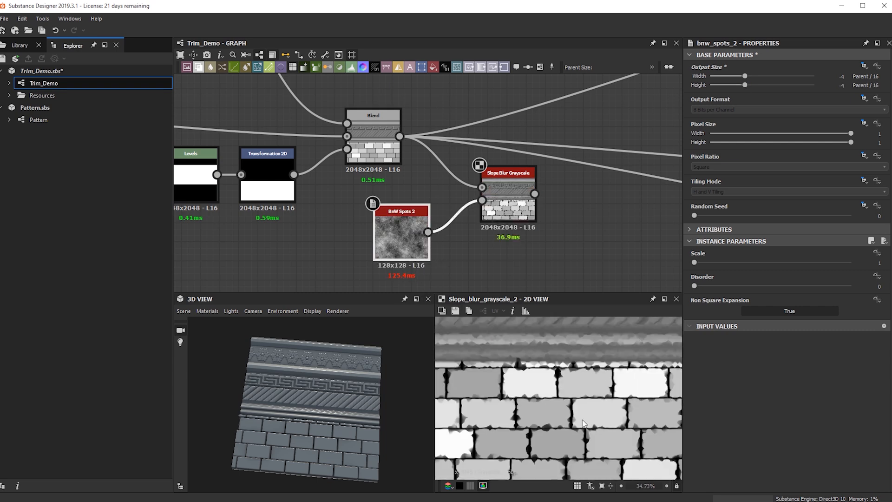
# Try uneven BnW Spots 2 output sizes, including width -4 with height -2 and width -3 with heights -5 and -7.
pyautogui.click(749, 76)
pyautogui.click(751, 85)
pyautogui.moveTo(753, 76); pyautogui.dragTo(743, 76)
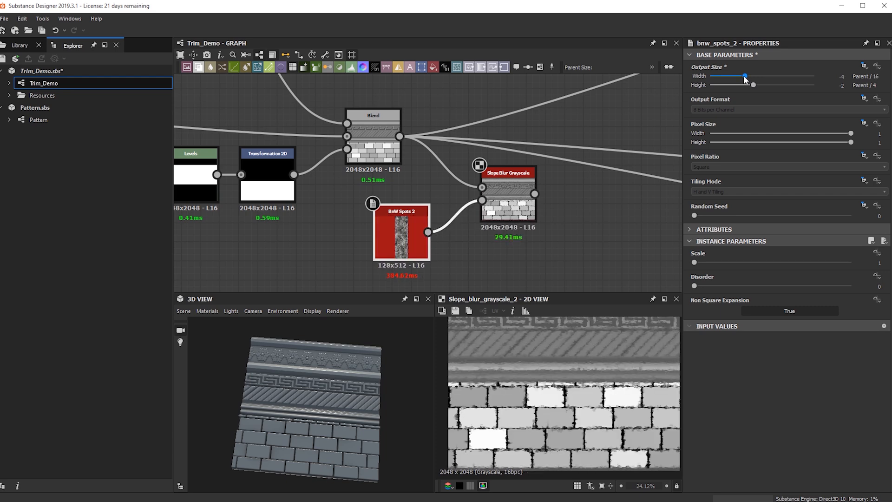
pyautogui.scroll(4, 583, 457)
pyautogui.moveTo(746, 85); pyautogui.dragTo(750, 76)
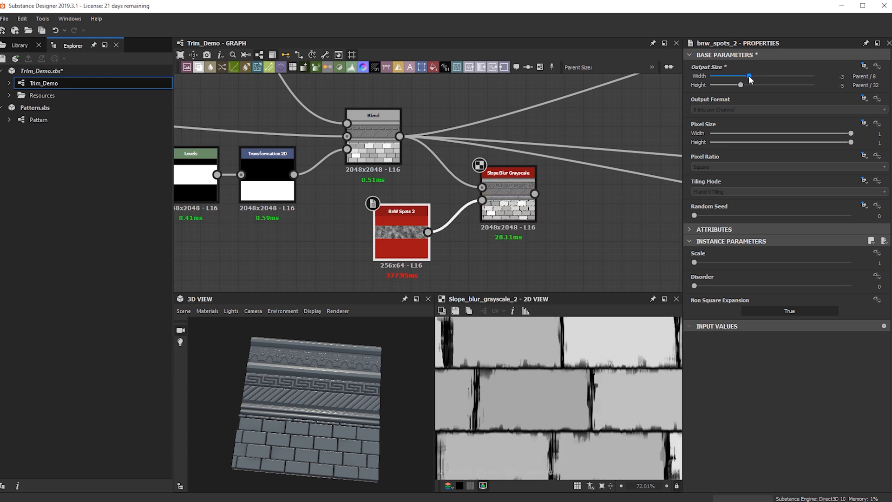
pyautogui.scroll(-3, 589, 353)
pyautogui.moveTo(746, 87); pyautogui.dragTo(732, 88)
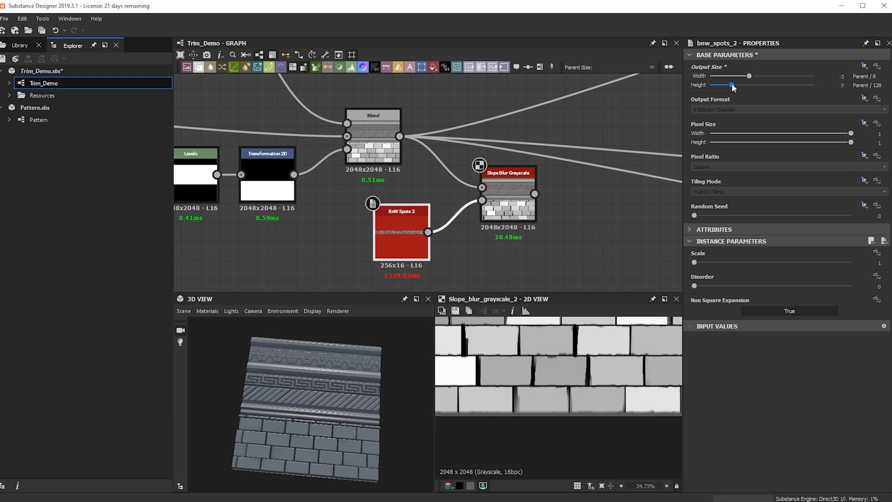
# Set the BnW Spots 2 output size to width -6 (Parent / 64) and height -5 (Parent / 32).
pyautogui.moveTo(733, 85); pyautogui.dragTo(736, 86)
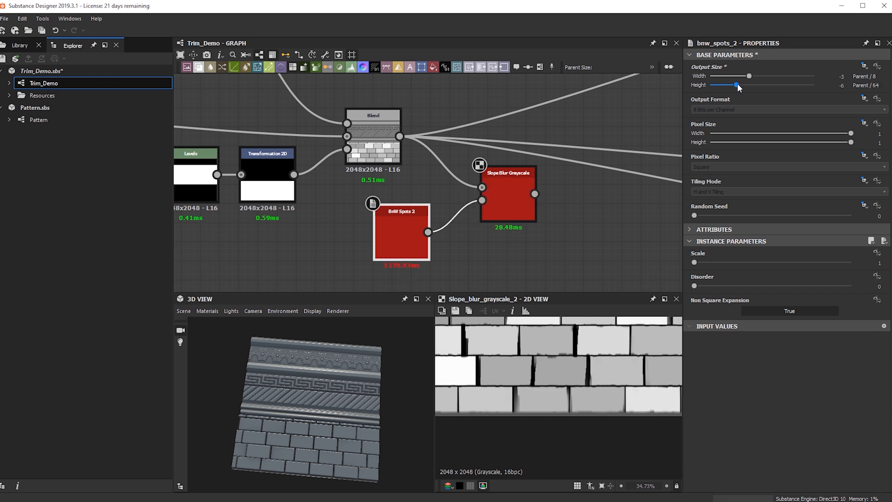
pyautogui.click(740, 76)
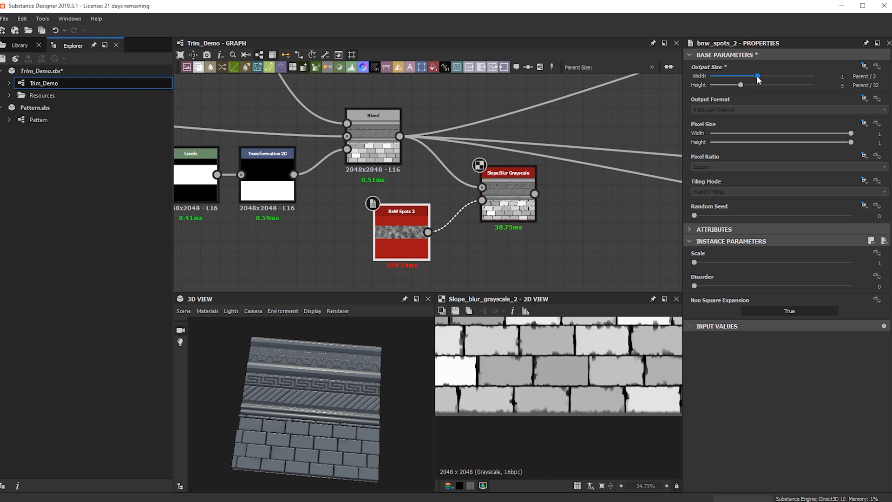
pyautogui.moveTo(740, 85); pyautogui.dragTo(741, 85)
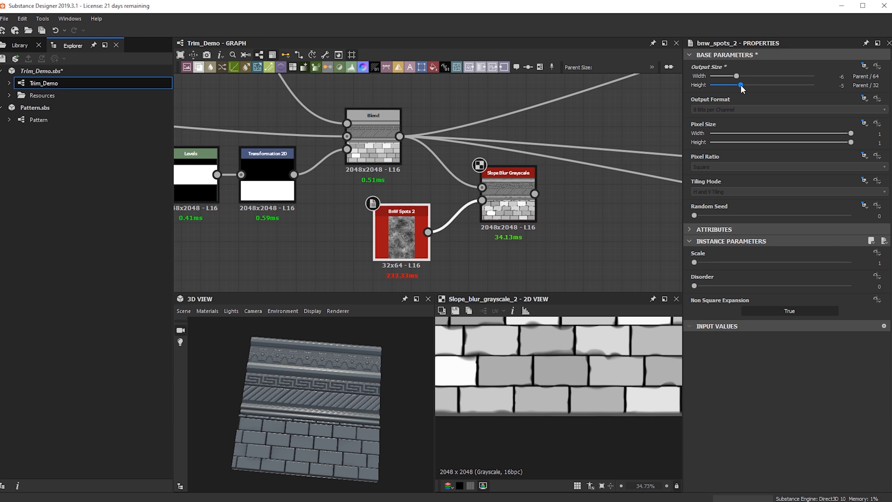
pyautogui.moveTo(547, 370); pyautogui.dragTo(560, 416, button='middle')
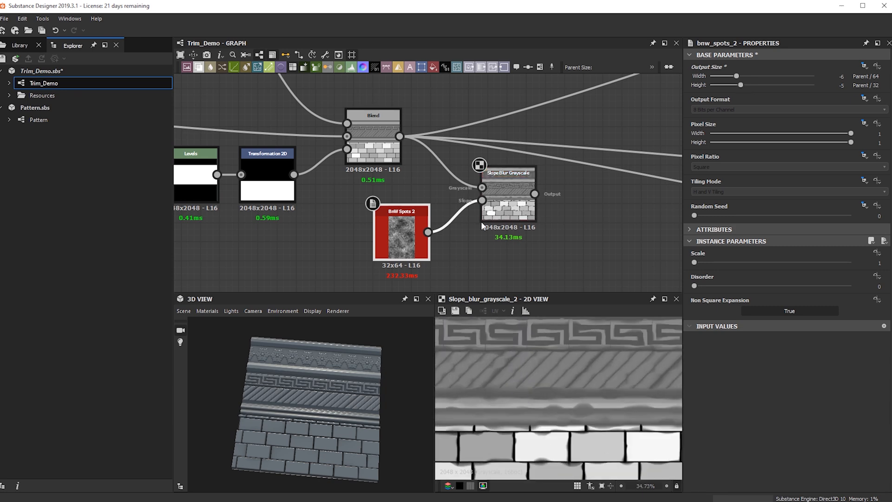
# Move the final Blend's downstream connections to the Slope Blur Grayscale's output and examine the wear on the 3D model.
pyautogui.scroll(2, 480, 221)
pyautogui.scroll(-3, 566, 182)
pyautogui.moveTo(484, 201); pyautogui.dragTo(364, 241, button='middle')
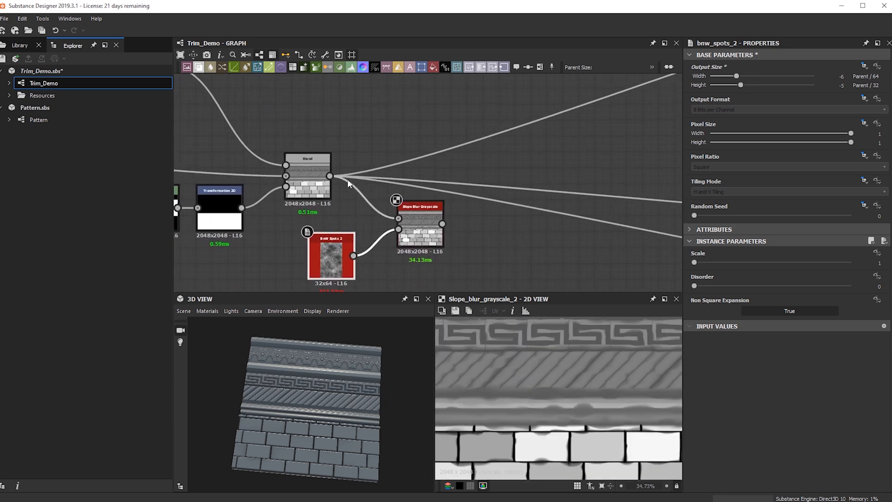
pyautogui.moveTo(280, 442); pyautogui.dragTo(346, 373)
pyautogui.scroll(4, 305, 443)
# Set the Slope Blur Grayscale's Intensity to about 0.19 and check the softened trims in 3D.
pyautogui.click(436, 239)
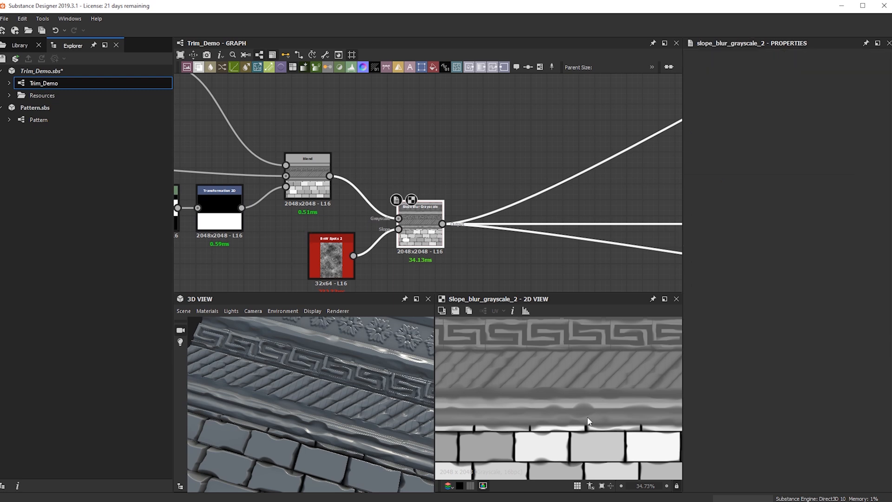
pyautogui.moveTo(324, 438); pyautogui.dragTo(305, 412)
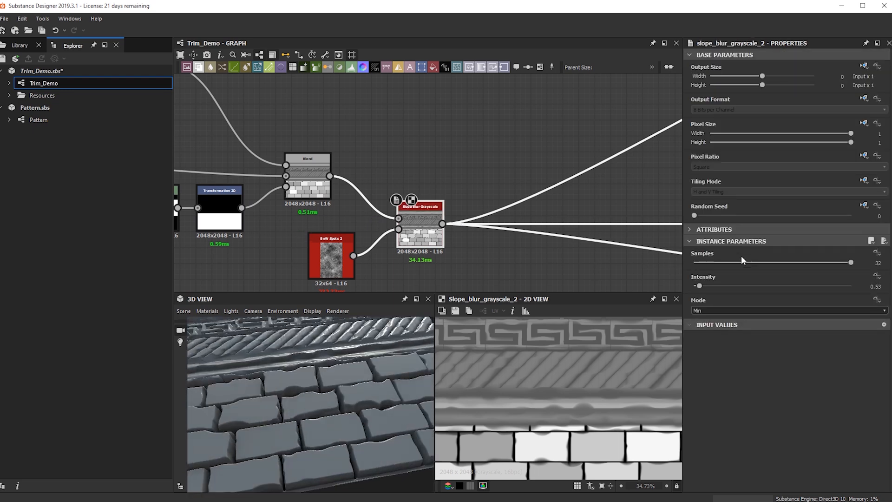
pyautogui.moveTo(699, 286); pyautogui.dragTo(695, 285)
pyautogui.moveTo(320, 436); pyautogui.dragTo(310, 352)
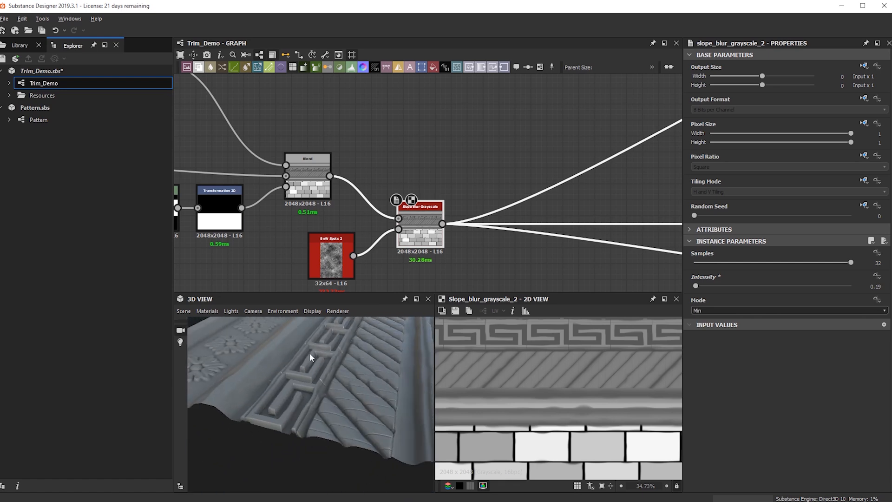
pyautogui.moveTo(266, 370); pyautogui.dragTo(287, 400)
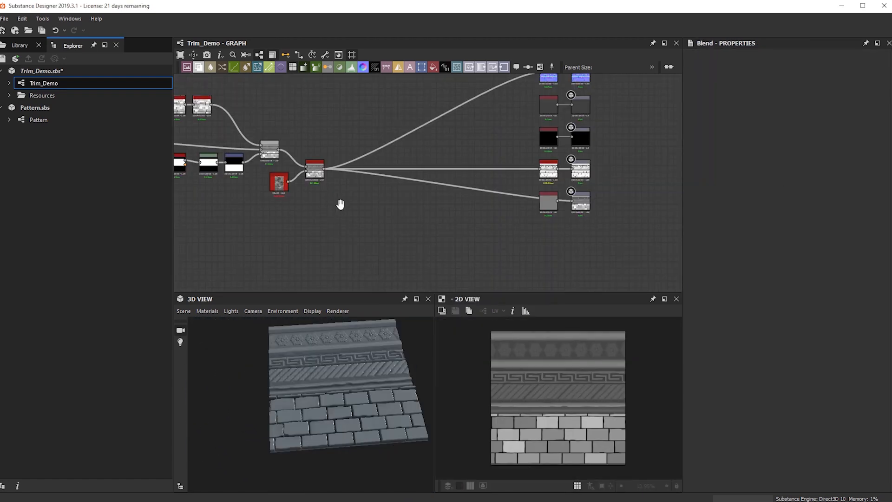
# Add a second Slope Blur Grayscale node and feed its grayscale input from the first one.
pyautogui.scroll(3, 352, 185)
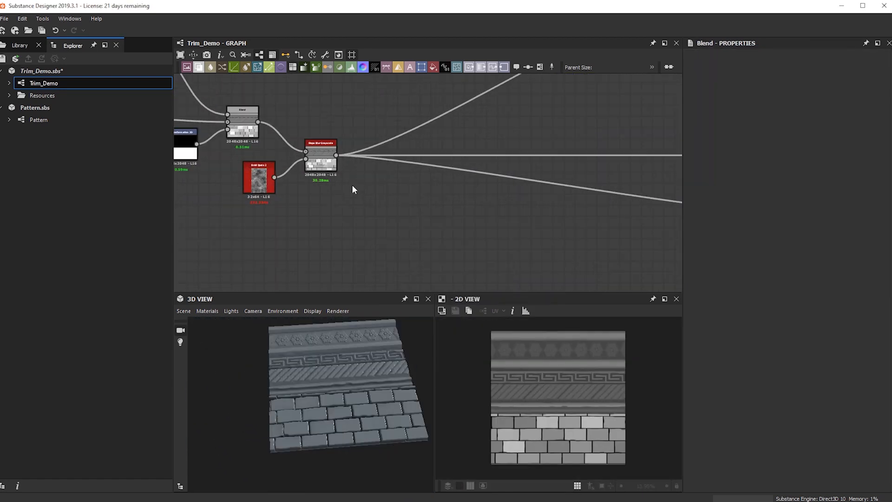
pyautogui.moveTo(352, 185); pyautogui.dragTo(403, 221, button='middle')
pyautogui.press('space')
pyautogui.write('slope')
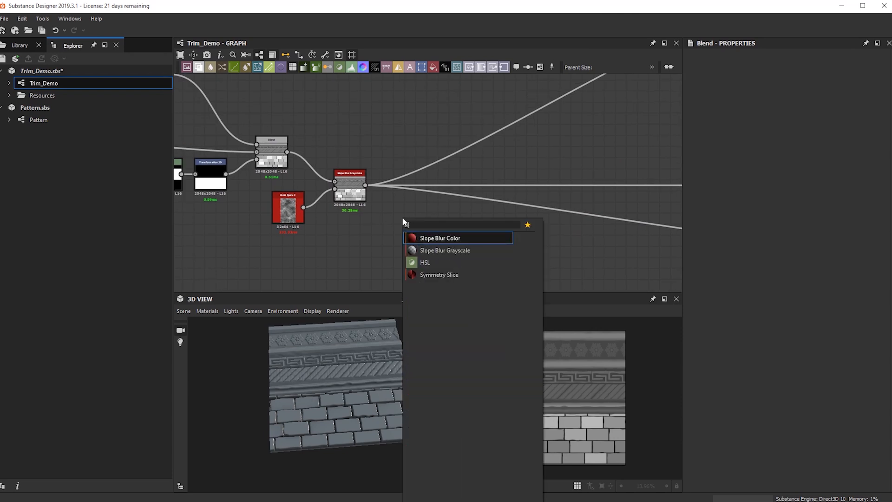
pyautogui.press('Down')
pyautogui.press('Return')
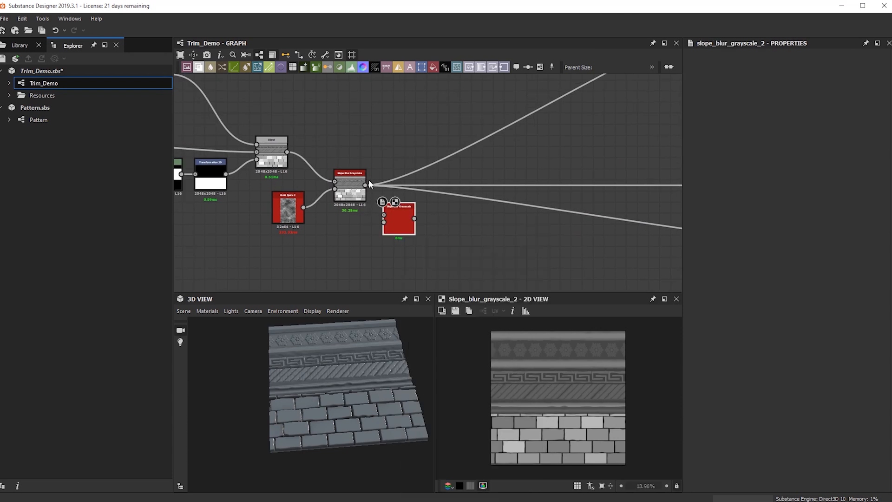
pyautogui.scroll(1, 369, 180)
pyautogui.moveTo(400, 220); pyautogui.dragTo(420, 220)
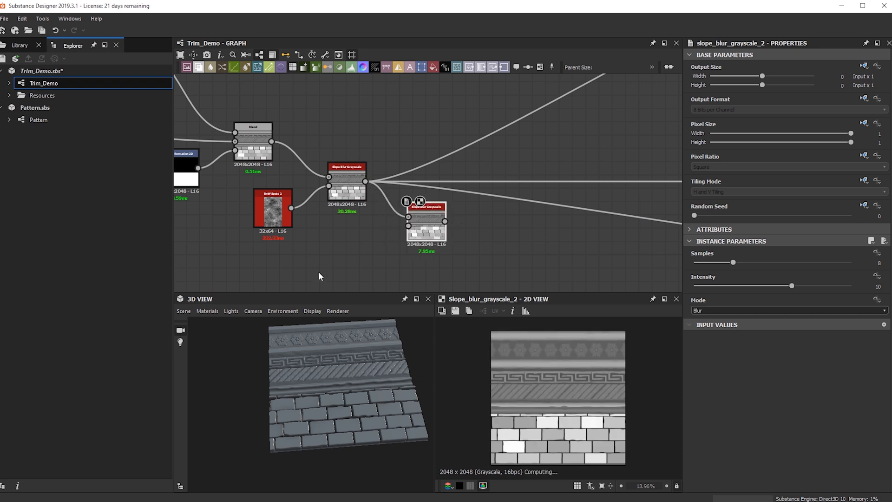
# Add a Perlin Noise node and connect it to the second Slope Blur Grayscale's slope input.
pyautogui.press('space')
pyautogui.write('perlin')
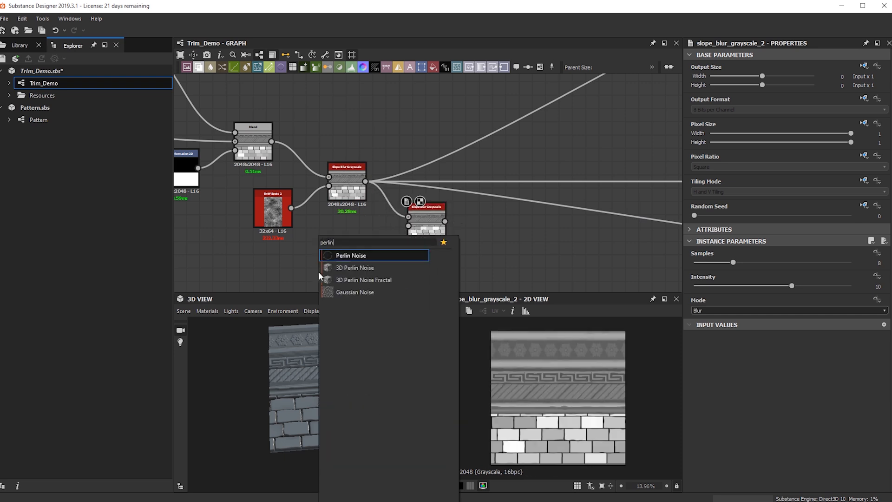
pyautogui.press('Return')
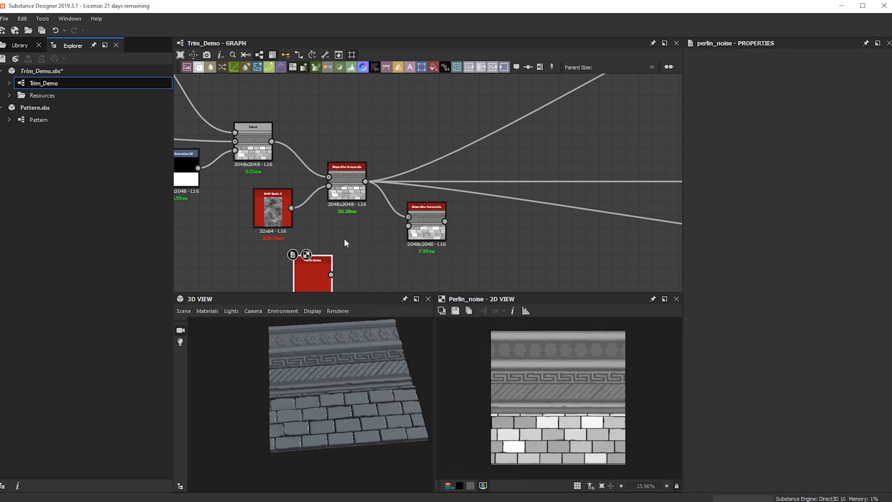
pyautogui.scroll(2, 342, 258)
pyautogui.moveTo(326, 280); pyautogui.dragTo(437, 210)
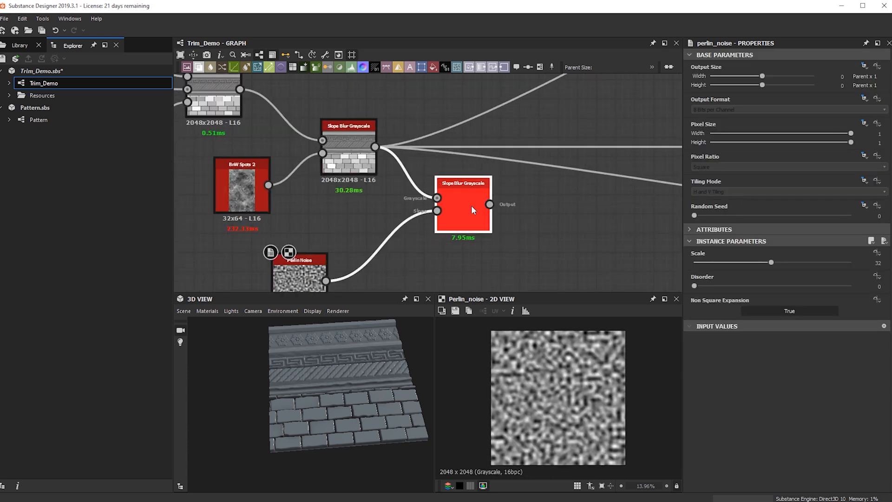
# Set the second Slope Blur Grayscale's Samples to 32, Intensity to about 0.33 and Mode to Min.
pyautogui.click(471, 206)
pyautogui.scroll(6, 536, 387)
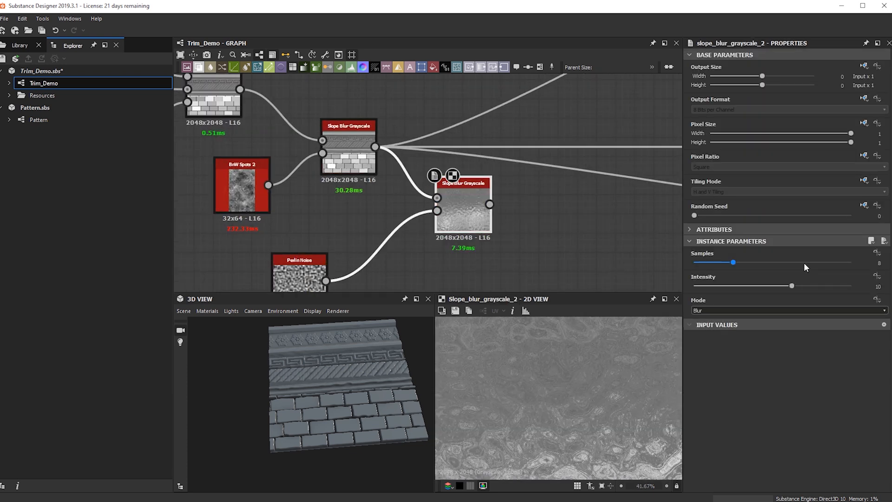
pyautogui.moveTo(799, 263); pyautogui.dragTo(853, 264)
pyautogui.moveTo(744, 285); pyautogui.dragTo(697, 285)
pyautogui.scroll(-1, 702, 311)
pyautogui.scroll(-2, 601, 412)
pyautogui.moveTo(601, 411); pyautogui.dragTo(593, 365, button='middle')
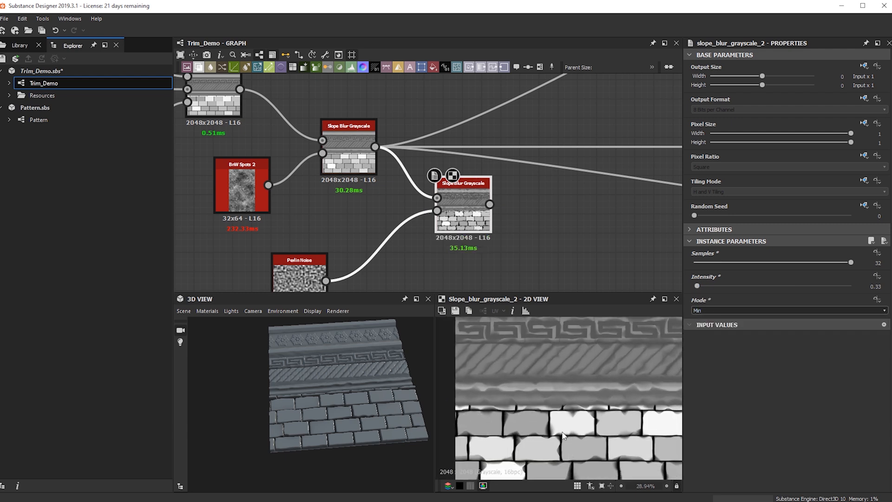
# Move the downstream connections to the second Slope Blur Grayscale's output and place that node above the first one.
pyautogui.keyDown('shift'); pyautogui.moveTo(374, 147); pyautogui.dragTo(489, 204); pyautogui.keyUp('shift')
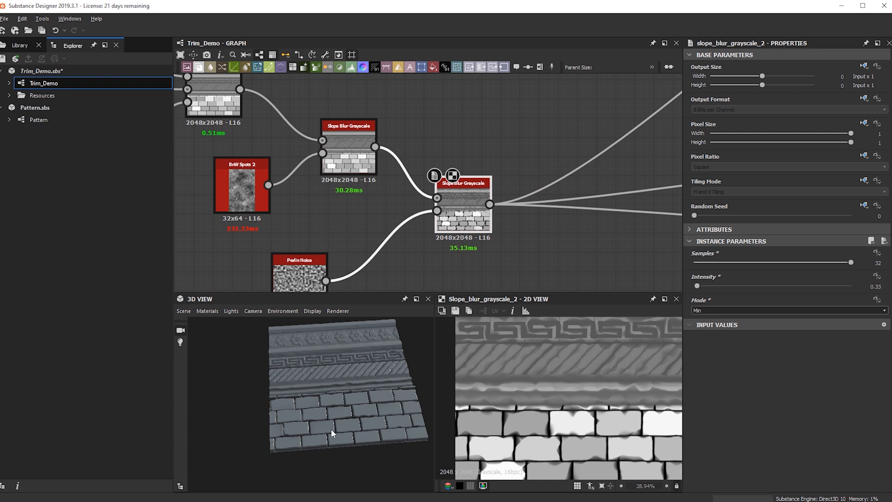
pyautogui.moveTo(324, 438); pyautogui.dragTo(346, 428)
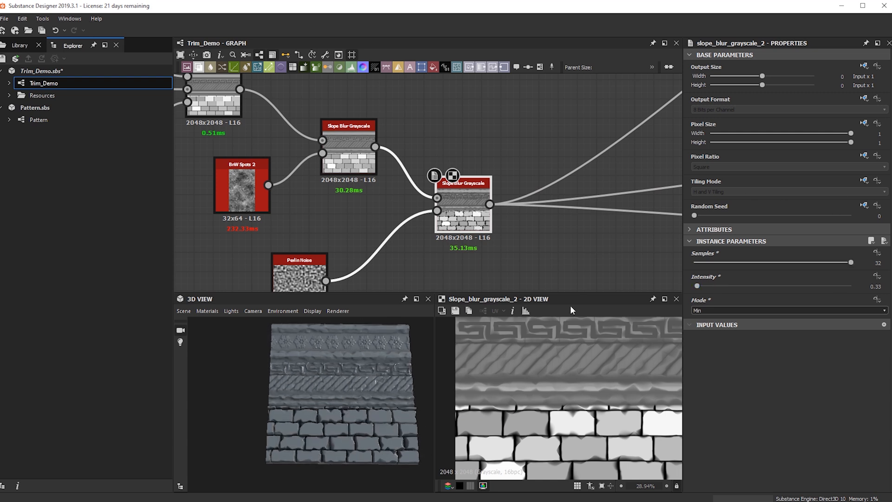
pyautogui.moveTo(480, 215); pyautogui.dragTo(413, 80)
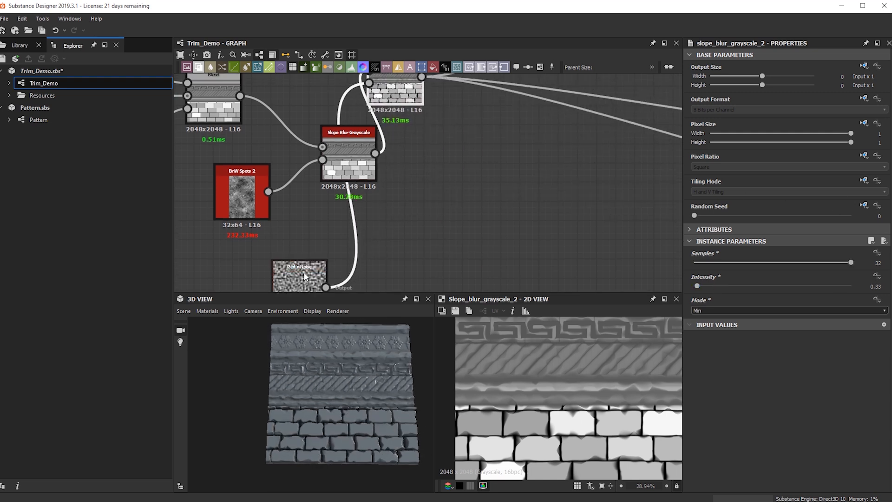
# Add a Blend node with the second Slope Blur Grayscale as foreground and the first as background.
pyautogui.click(477, 140)
pyautogui.press('space')
pyautogui.write('b')
pyautogui.click(524, 159)
pyautogui.moveTo(376, 153)
pyautogui.mouseDown()
pyautogui.moveTo(464, 154)
pyautogui.moveTo(475, 137)
pyautogui.mouseUp()
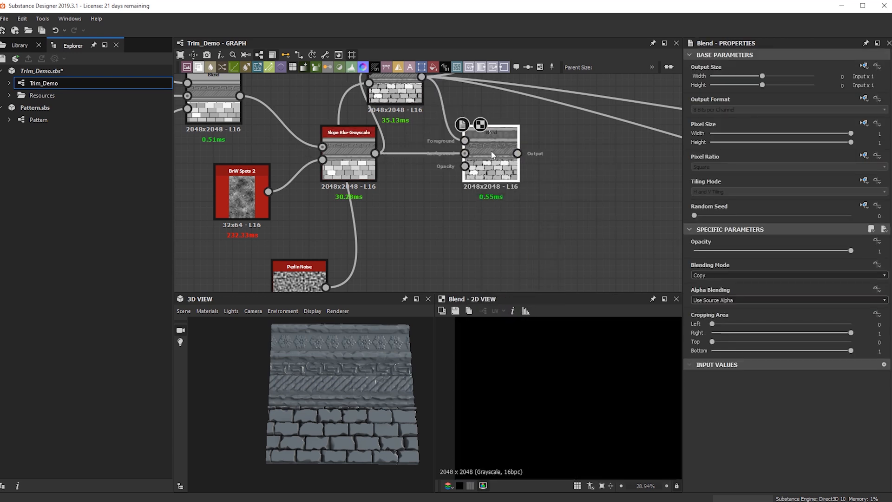
# Set the new Blend's blending mode to Multiply and its Opacity to about 0.2.
pyautogui.scroll(-1, 766, 275)
pyautogui.scroll(-3, 766, 274)
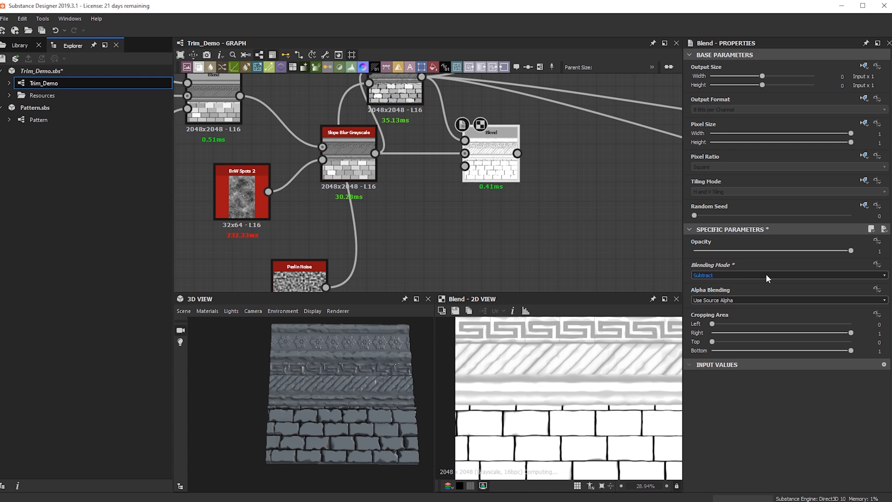
pyautogui.scroll(1, 765, 274)
pyautogui.moveTo(780, 249); pyautogui.dragTo(720, 250)
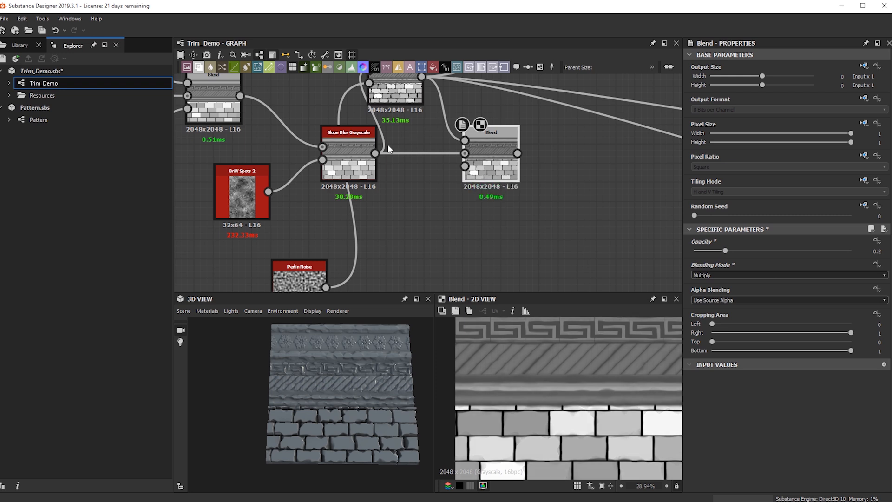
# Move the downstream connections to the new Blend's output and place the Perlin Noise above the second Slope Blur Grayscale.
pyautogui.keyDown('shift'); pyautogui.moveTo(382, 151); pyautogui.dragTo(376, 153); pyautogui.keyUp('shift')
pyautogui.keyDown('shift'); pyautogui.moveTo(422, 77); pyautogui.dragTo(517, 153); pyautogui.keyUp('shift')
pyautogui.moveTo(336, 418); pyautogui.dragTo(313, 430)
pyautogui.scroll(-3, 412, 263)
pyautogui.moveTo(358, 237); pyautogui.dragTo(352, 90)
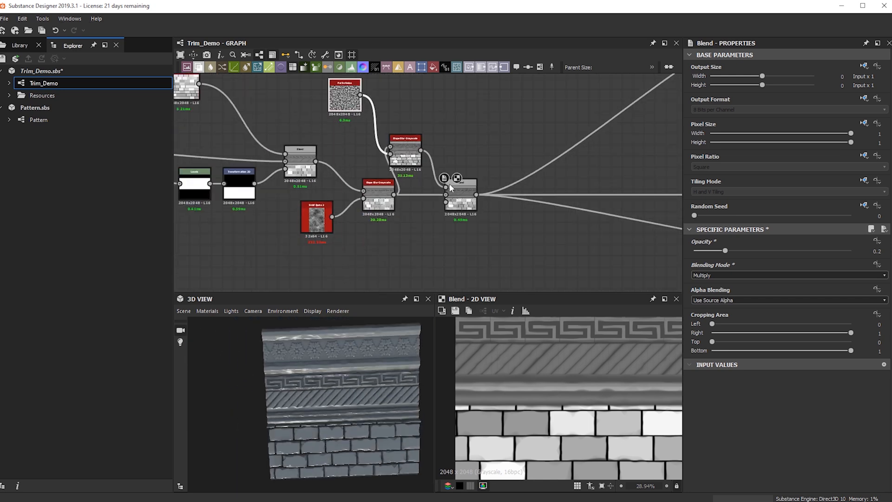
# Add a Cells 1 noise node in the empty area below the last Blend.
pyautogui.moveTo(477, 229); pyautogui.dragTo(406, 197, button='middle')
pyautogui.scroll(-3, 399, 193)
pyautogui.moveTo(460, 205); pyautogui.dragTo(347, 223, button='middle')
pyautogui.scroll(-2, 288, 249)
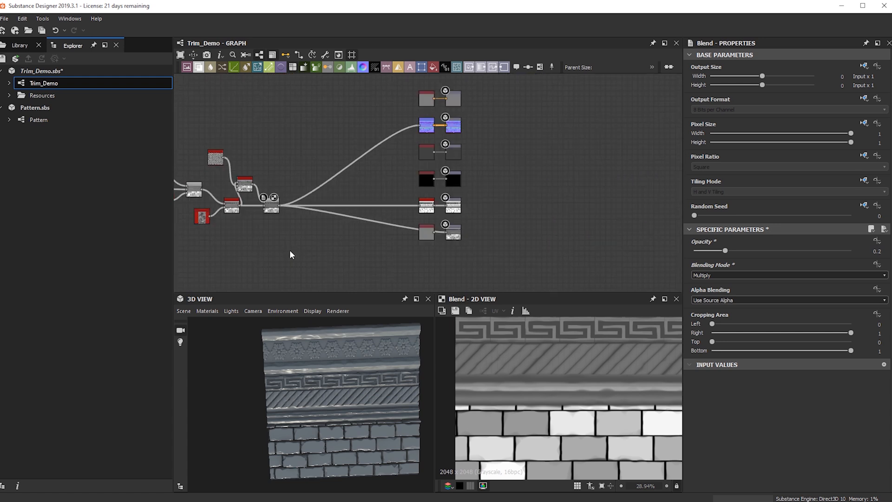
pyautogui.moveTo(331, 389); pyautogui.dragTo(325, 367)
pyautogui.press('space')
pyautogui.write('cloud')
pyautogui.press('BackSpace')
pyautogui.press('BackSpace')
pyautogui.press('BackSpace')
pyautogui.press('BackSpace')
pyautogui.press('BackSpace')
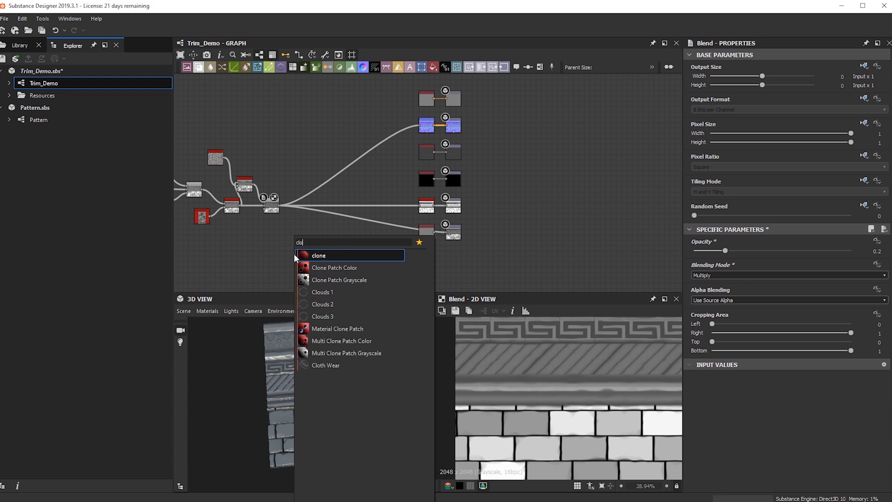
pyautogui.write('cell')
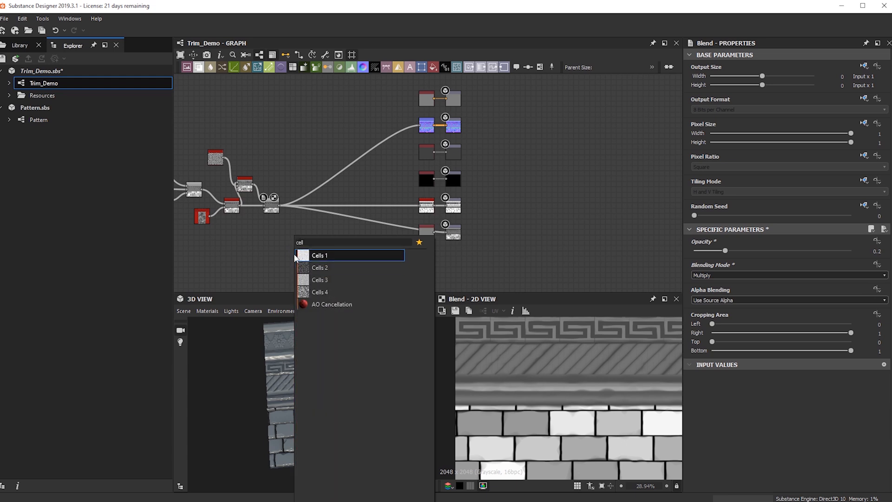
pyautogui.click(295, 256)
# Set the Cells 1 noise's Disorder to 1 and Scale to 13, and place the node below the Blend.
pyautogui.scroll(4, 293, 253)
pyautogui.moveTo(794, 285); pyautogui.dragTo(854, 286)
pyautogui.moveTo(715, 263); pyautogui.dragTo(701, 262)
pyautogui.moveTo(235, 221); pyautogui.dragTo(326, 237, button='middle')
pyautogui.scroll(-1, 325, 237)
pyautogui.moveTo(325, 236); pyautogui.dragTo(261, 236)
# Add a Slope Blur Grayscale node and connect Cells 1 to its grayscale input.
pyautogui.click(436, 239)
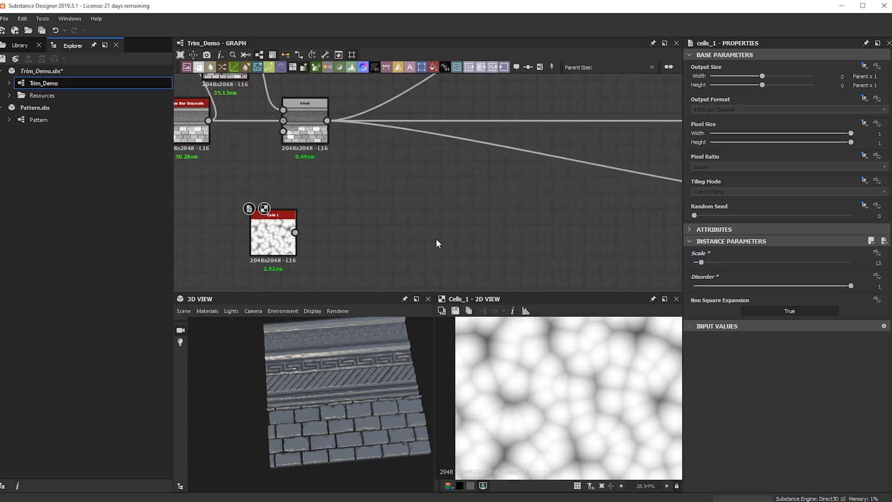
pyautogui.press('space')
pyautogui.write('slope')
pyautogui.press('Down')
pyautogui.press('Return')
pyautogui.moveTo(295, 233); pyautogui.dragTo(411, 233)
pyautogui.scroll(-2, 309, 241)
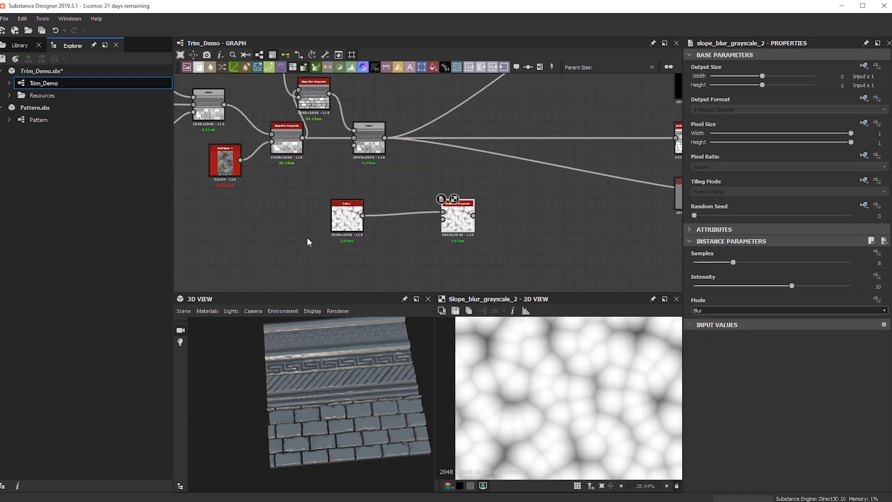
# Duplicate the BnW Spots 2 node below Cells 1 and connect the copy to the new Slope Blur Grayscale's slope input.
pyautogui.scroll(-1, 307, 239)
pyautogui.click(239, 178)
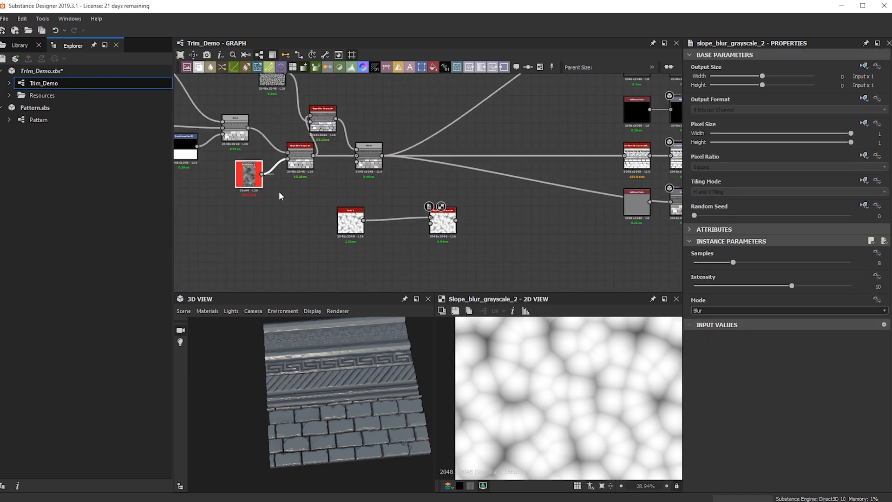
pyautogui.click(254, 179)
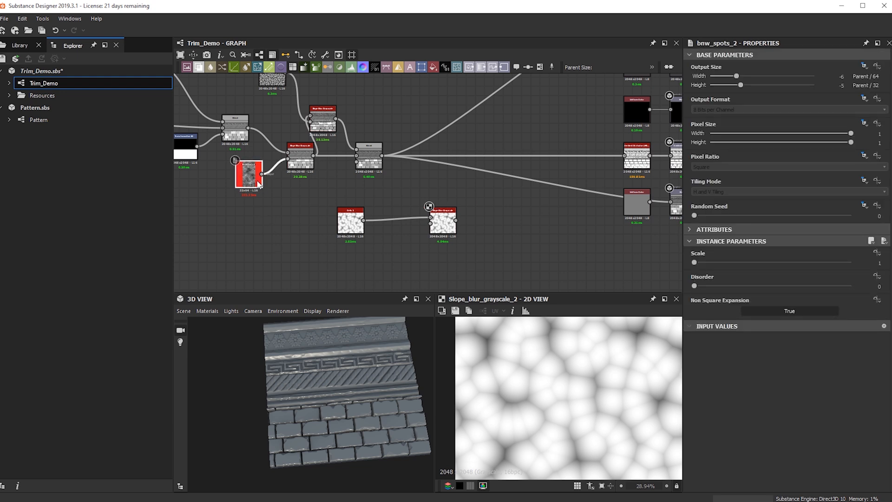
pyautogui.scroll(3, 278, 191)
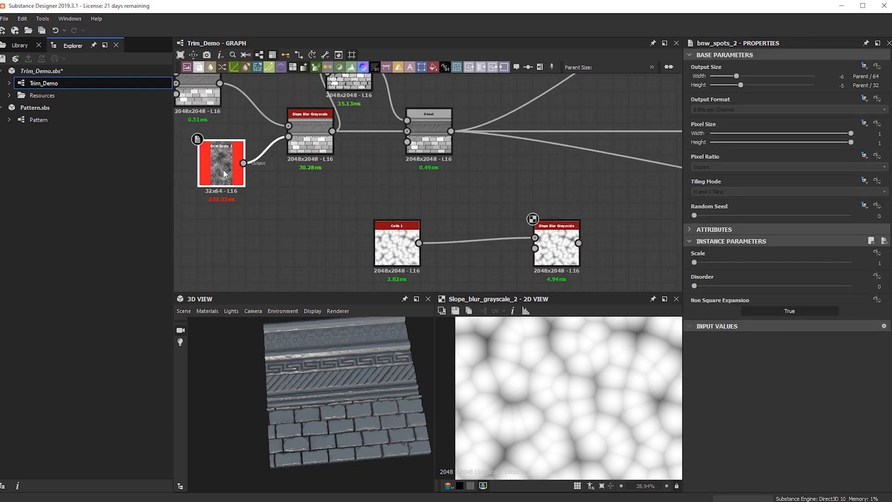
pyautogui.hotkey('ctrl', 'c')
pyautogui.hotkey('ctrl', 'v')
pyautogui.moveTo(420, 187); pyautogui.dragTo(423, 278)
pyautogui.moveTo(316, 202); pyautogui.dragTo(370, 134, button='middle')
pyautogui.moveTo(464, 211); pyautogui.dragTo(446, 250)
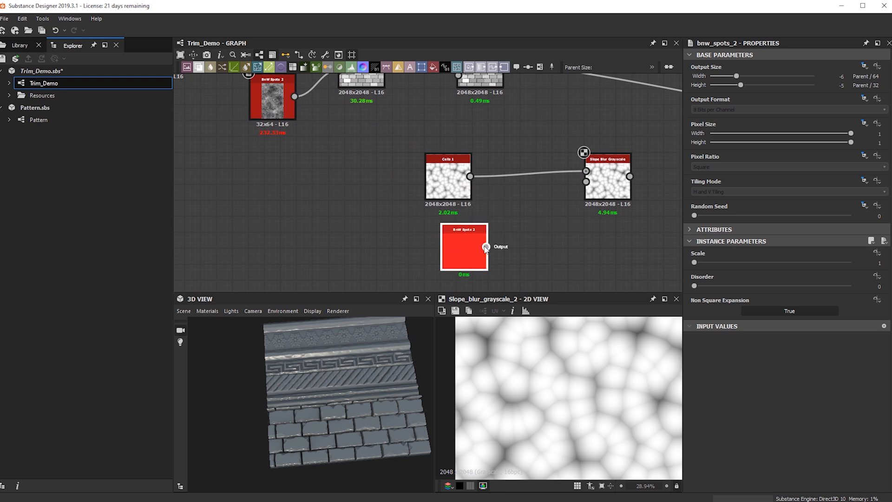
pyautogui.moveTo(563, 185); pyautogui.dragTo(586, 181)
pyautogui.moveTo(600, 182); pyautogui.dragTo(552, 189)
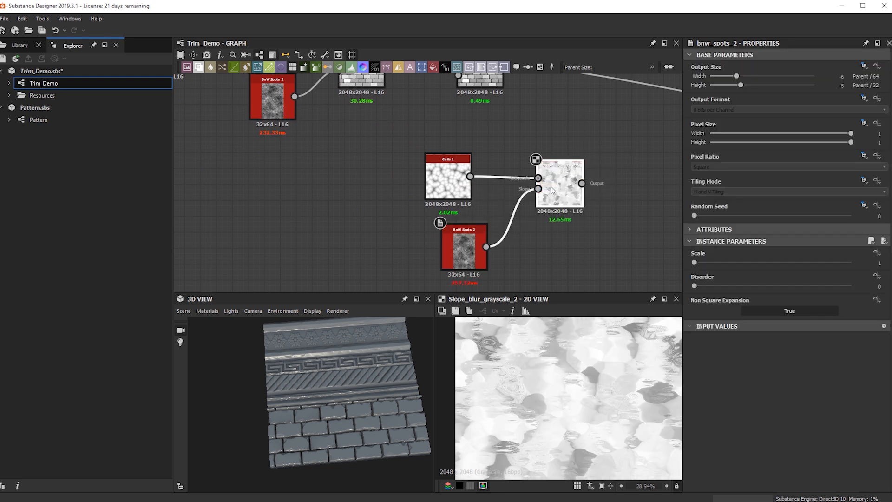
# Set the new Slope Blur Grayscale's Samples to 32, Intensity to 1.19 and Mode to Min.
pyautogui.click(565, 195)
pyautogui.moveTo(485, 221); pyautogui.dragTo(411, 215, button='middle')
pyautogui.scroll(-1, 411, 215)
pyautogui.moveTo(550, 363); pyautogui.dragTo(569, 368, button='middle')
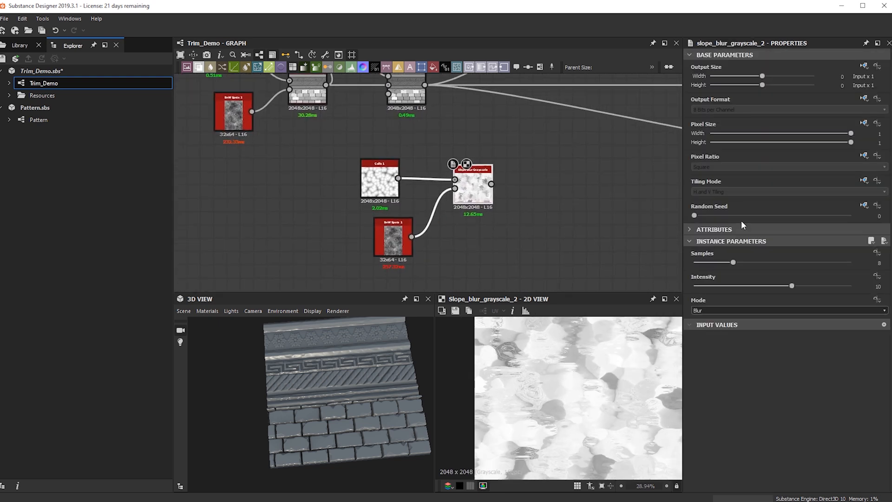
pyautogui.moveTo(732, 262); pyautogui.dragTo(854, 262)
pyautogui.moveTo(791, 286); pyautogui.dragTo(703, 286)
pyautogui.click(701, 310)
pyautogui.scroll(-1, 702, 311)
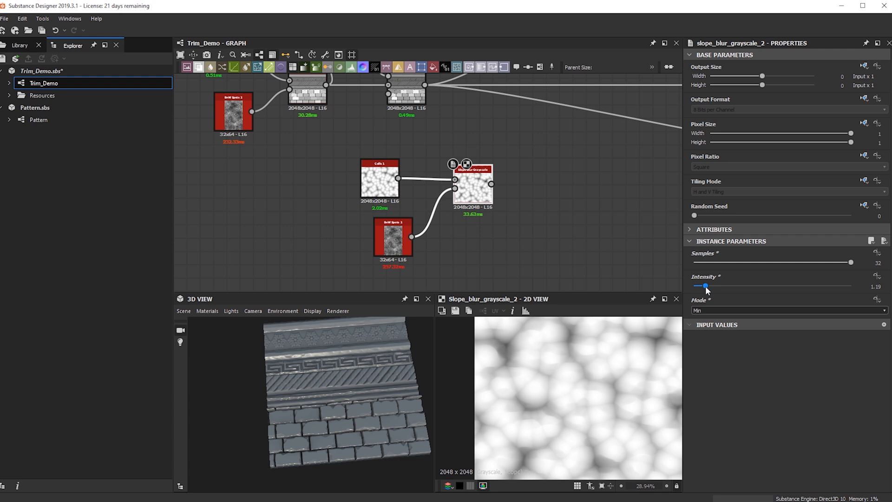
pyautogui.scroll(-5, 396, 225)
pyautogui.moveTo(369, 229); pyautogui.dragTo(360, 232)
pyautogui.press('space')
pyautogui.press('Escape')
pyautogui.press('space')
pyautogui.write('direc')
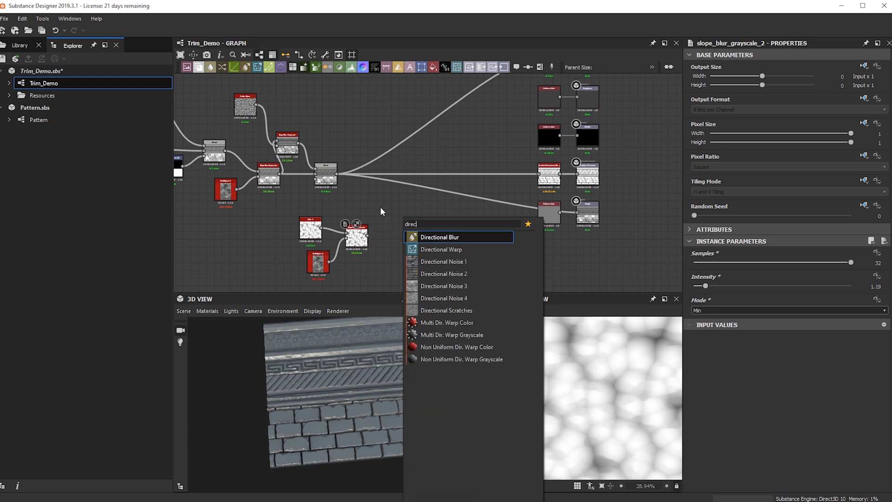
pyautogui.click(380, 207)
# Rearrange the Cells 1, duplicated BnW Spots 2 and Slope Blur Grayscale nodes to make room after them.
pyautogui.moveTo(354, 240); pyautogui.dragTo(350, 232)
pyautogui.moveTo(324, 265); pyautogui.dragTo(316, 265)
pyautogui.moveTo(313, 230); pyautogui.dragTo(305, 231)
# Add a Directional Warp after the new Slope Blur Grayscale, feed the last Blend into its intensity input, and raise its Intensity.
pyautogui.click(404, 242)
pyautogui.press('space')
pyautogui.write('dire')
pyautogui.press('Down')
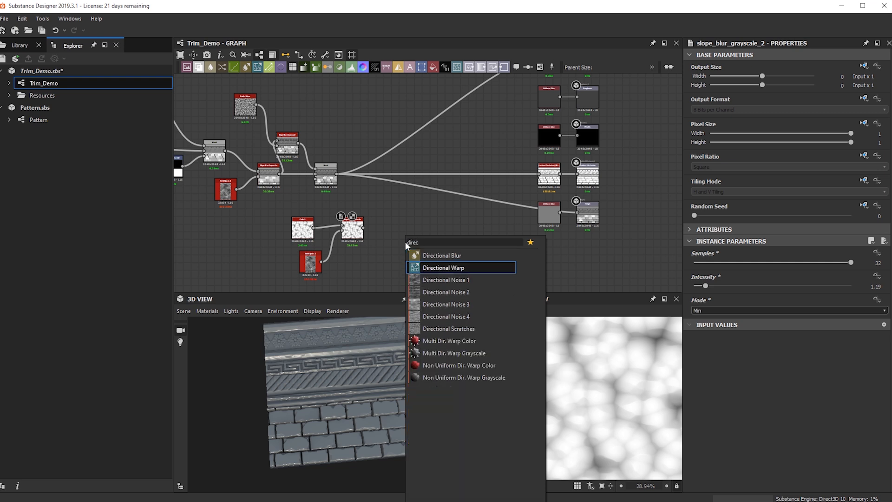
pyautogui.press('Return')
pyautogui.scroll(1, 400, 242)
pyautogui.moveTo(324, 161); pyautogui.dragTo(403, 230)
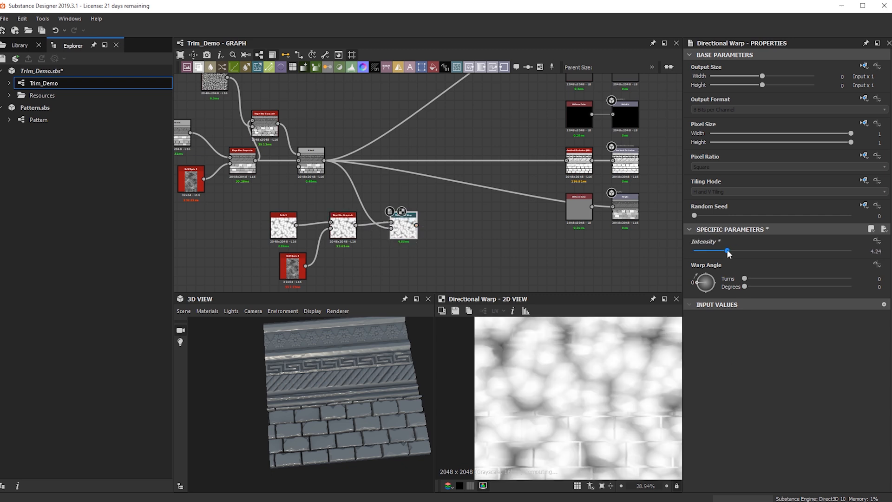
pyautogui.moveTo(727, 251); pyautogui.dragTo(736, 252)
# Add a Blend node with the Directional Warp as foreground and the previous Blend as background.
pyautogui.click(446, 136)
pyautogui.press('space')
pyautogui.write('b')
pyautogui.click(482, 154)
pyautogui.moveTo(325, 160); pyautogui.dragTo(482, 142)
pyautogui.moveTo(417, 225); pyautogui.dragTo(481, 137)
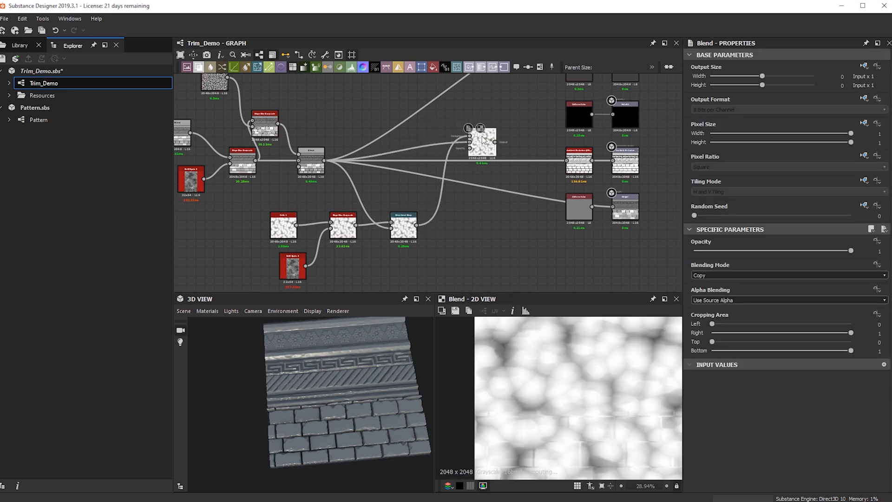
# Set the new Blend's blending mode to Min (Darken).
pyautogui.click(743, 277)
pyautogui.click(743, 313)
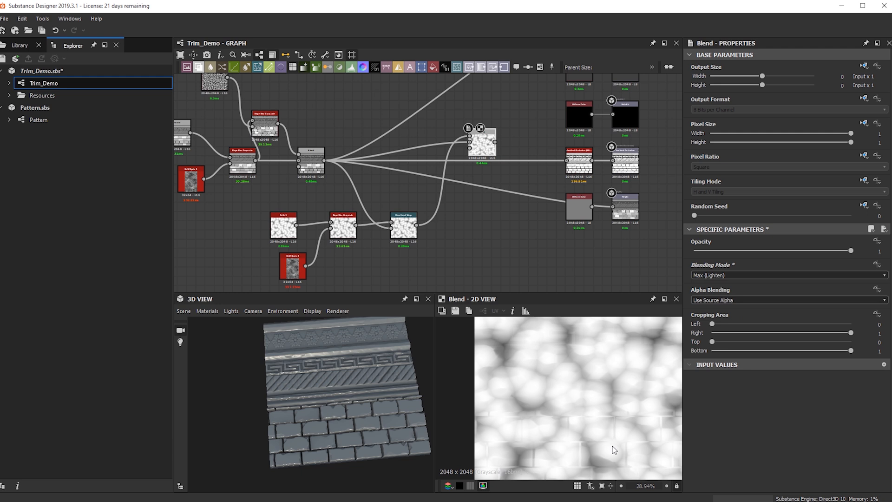
pyautogui.scroll(-1, 724, 275)
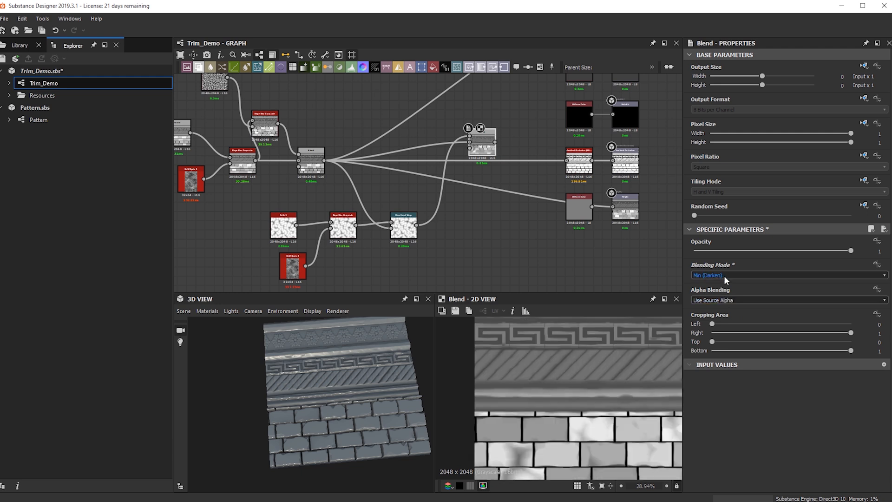
pyautogui.moveTo(589, 420); pyautogui.dragTo(589, 374, button='middle')
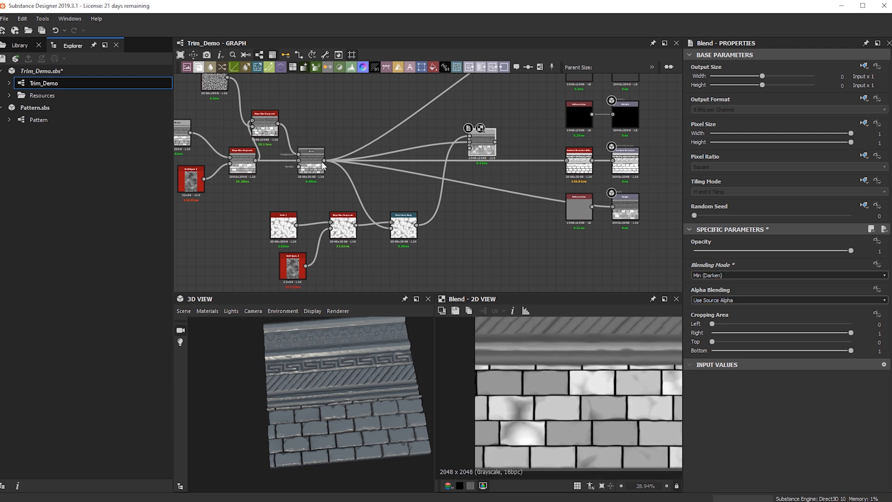
# Move the downstream connections to the new Blend's output, inspect the bricks in 3D, and shift the Blend slightly lower.
pyautogui.keyDown('shift'); pyautogui.moveTo(324, 161); pyautogui.dragTo(495, 141); pyautogui.keyUp('shift')
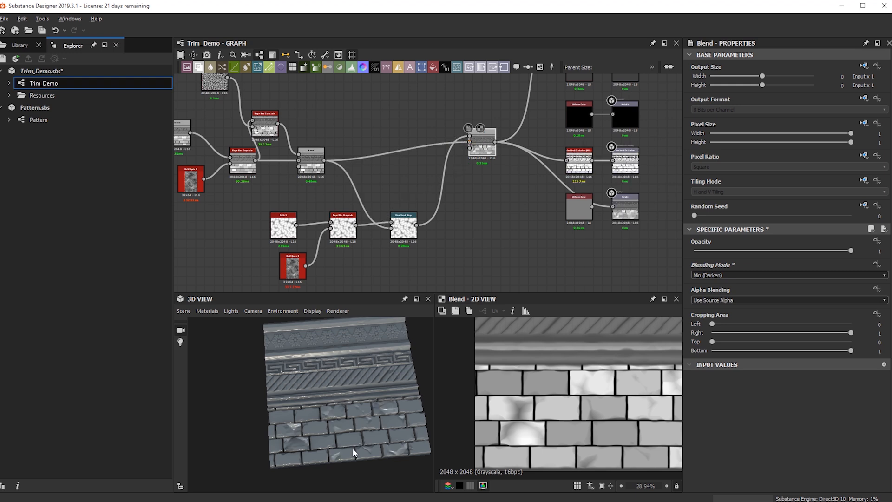
pyautogui.moveTo(354, 447); pyautogui.dragTo(344, 466)
pyautogui.moveTo(344, 465); pyautogui.dragTo(358, 419, button='middle')
pyautogui.scroll(4, 358, 419)
pyautogui.moveTo(358, 419); pyautogui.dragTo(336, 386)
pyautogui.keyDown('ctrl'); pyautogui.keyDown('shift'); pyautogui.moveTo(295, 384); pyautogui.dragTo(320, 383, button='right'); pyautogui.keyUp('shift'); pyautogui.keyUp('ctrl')
pyautogui.moveTo(490, 145); pyautogui.dragTo(490, 154)
# Try a lower Opacity on the Min (Darken) Blend.
pyautogui.moveTo(757, 251); pyautogui.dragTo(851, 250)
pyautogui.click(720, 277)
pyautogui.click(720, 277)
# Add an Invert Grayscale node after the Directional Warp and connect its output to the Blend's foreground.
pyautogui.click(488, 242)
pyautogui.press('space')
pyautogui.write('inver')
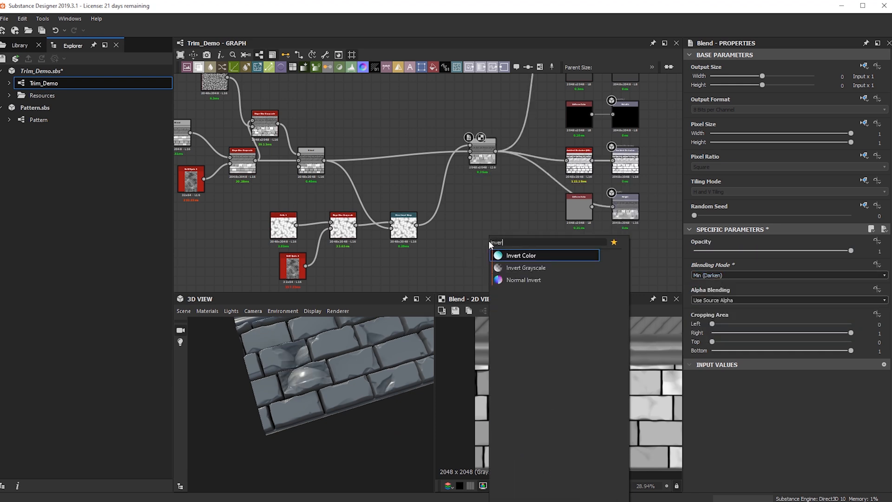
pyautogui.press('Down')
pyautogui.press('Return')
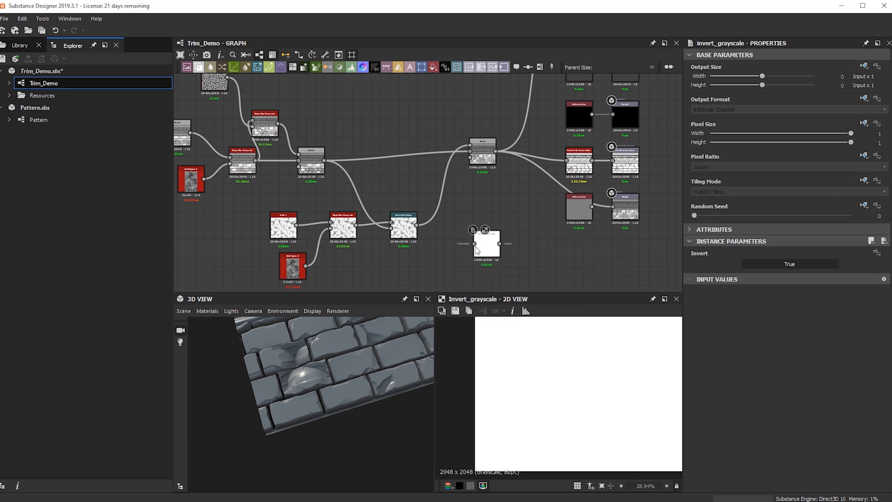
pyautogui.scroll(3, 436, 232)
pyautogui.moveTo(399, 224); pyautogui.dragTo(506, 104)
# Set the Blend's Opacity to 0.19 and inspect the moldings and bricks in the 3D view.
pyautogui.click(513, 107)
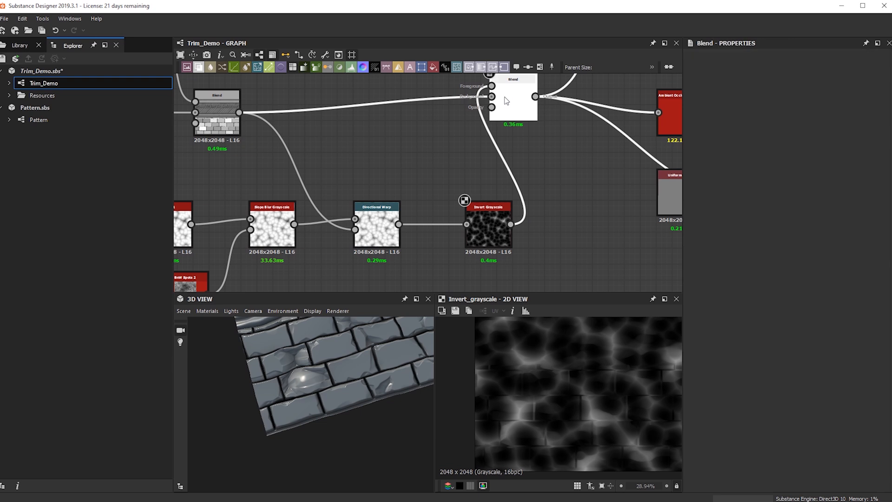
pyautogui.moveTo(377, 367); pyautogui.dragTo(353, 372)
pyautogui.moveTo(748, 253); pyautogui.dragTo(723, 252)
pyautogui.moveTo(321, 414)
pyautogui.mouseDown()
pyautogui.moveTo(343, 377)
pyautogui.moveTo(393, 364)
pyautogui.moveTo(321, 416)
pyautogui.mouseUp()
pyautogui.moveTo(259, 442); pyautogui.dragTo(315, 390)
pyautogui.scroll(5, 339, 383)
pyautogui.scroll(-4, 459, 247)
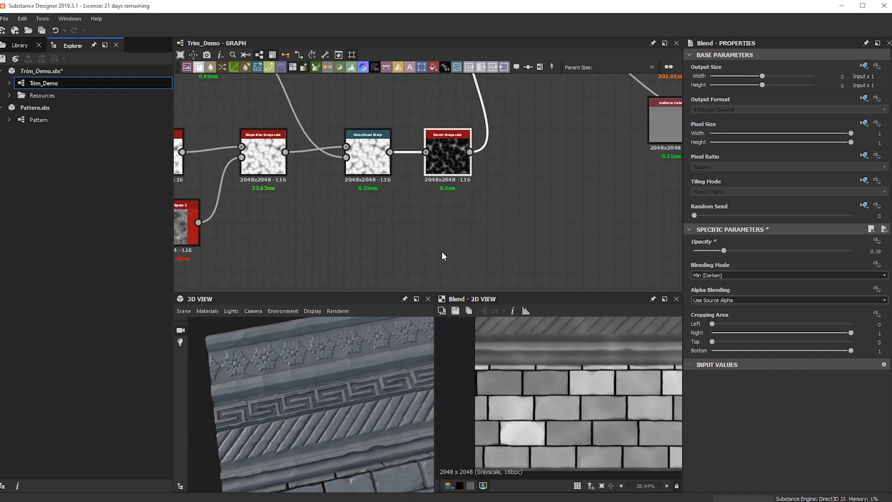
# Add another Blend node connected to the Invert Grayscale output and place it beside that node.
pyautogui.press('space')
pyautogui.write('ble')
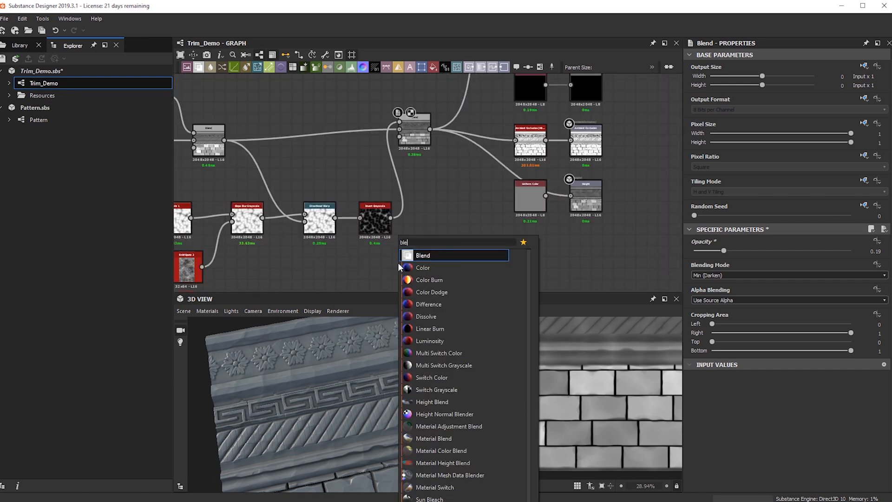
pyautogui.press('Return')
pyautogui.moveTo(398, 262); pyautogui.dragTo(415, 247)
# Add a Perlin Noise as the newest Blend's foreground and set its Scale to 6 and Disorder to 1.
pyautogui.press('space')
pyautogui.write('per')
pyautogui.press('Down')
pyautogui.press('Return')
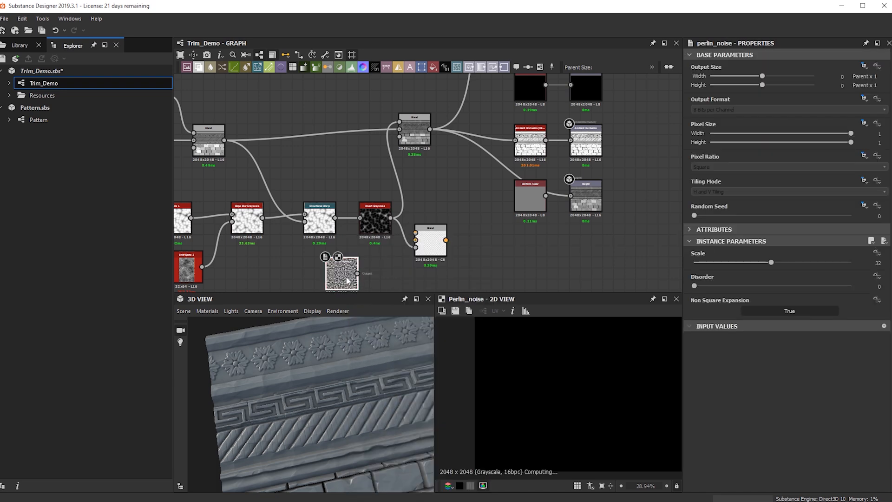
pyautogui.doubleClick(435, 240)
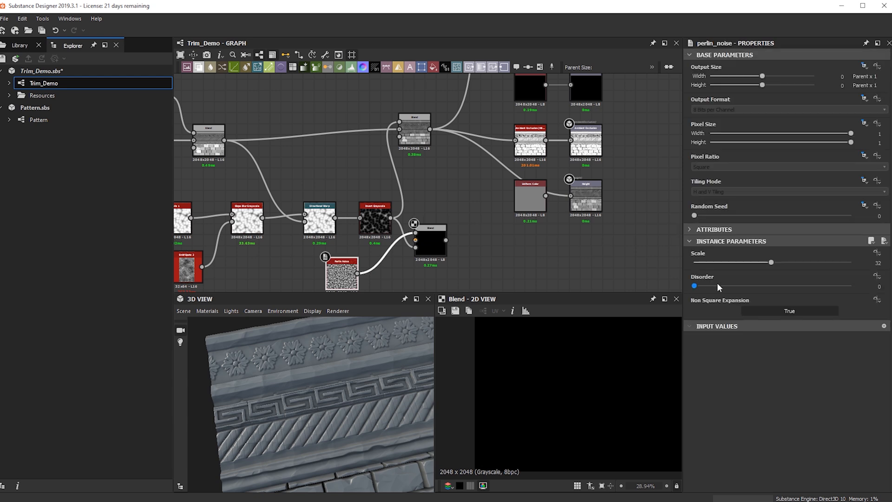
pyautogui.moveTo(715, 284); pyautogui.dragTo(852, 285)
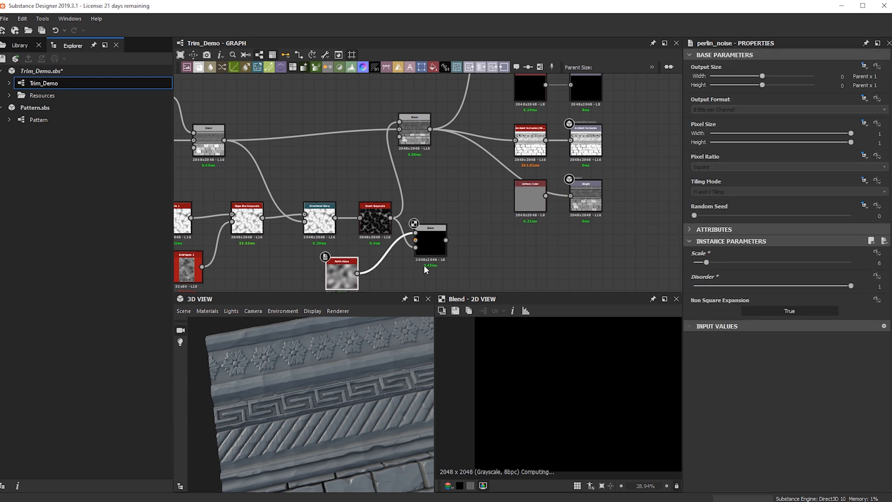
# Use the Invert Grayscale as the newest Blend's background, with blending mode Add Sub and Opacity 0.38.
pyautogui.click(440, 245)
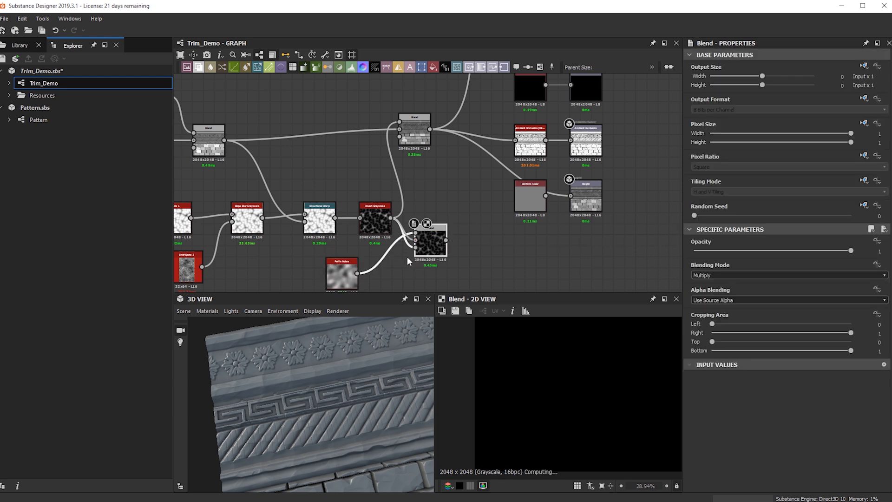
pyautogui.click(714, 275)
pyautogui.click(713, 283)
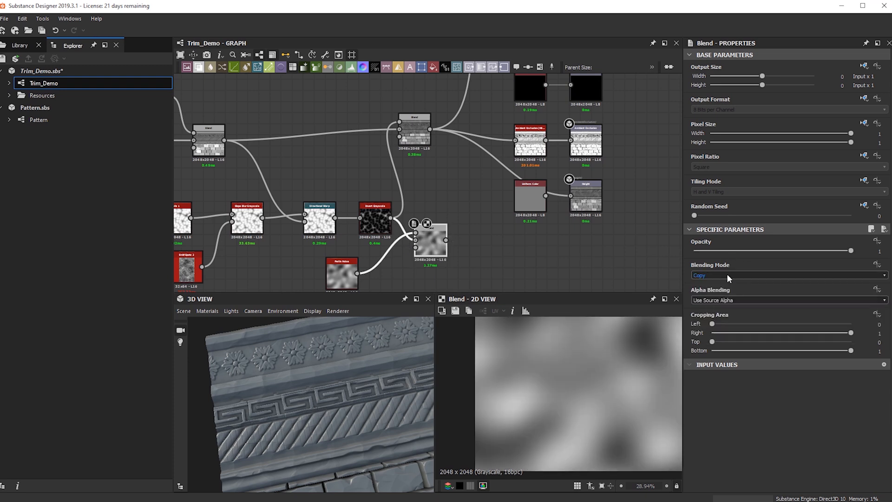
pyautogui.scroll(-1, 727, 277)
pyautogui.scroll(1, 726, 274)
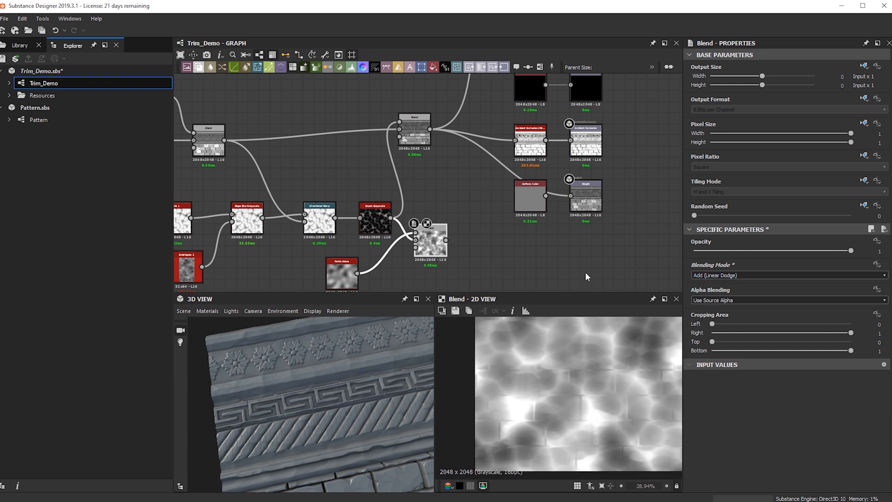
pyautogui.scroll(-3, 735, 276)
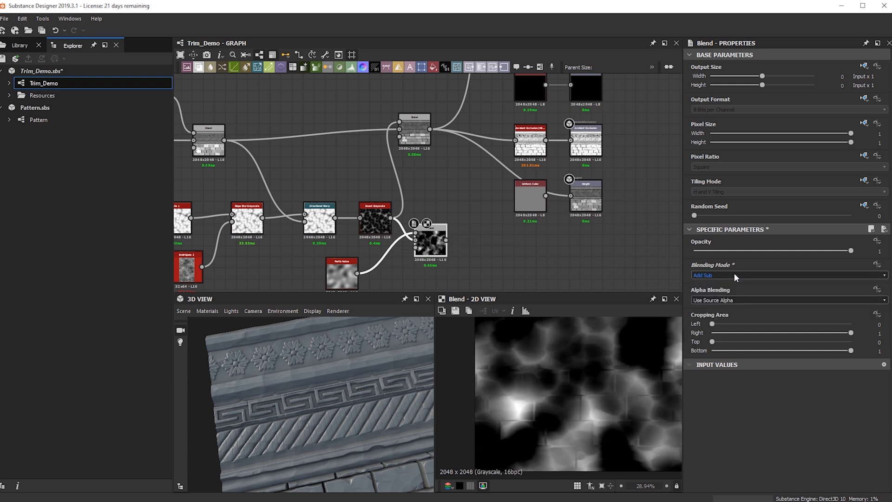
pyautogui.moveTo(755, 251); pyautogui.dragTo(736, 252)
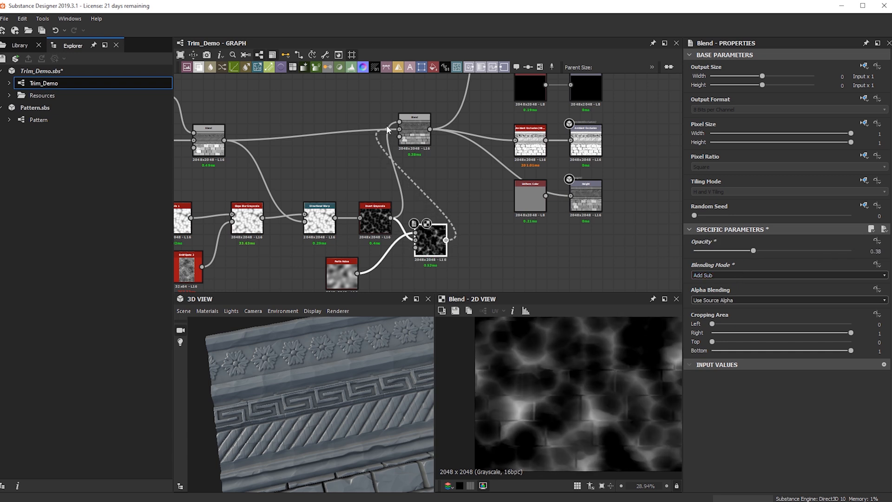
# Connect the noise-damage Blend to the main height Blend, set the Perlin Noise's Scale to 3 and inspect the 3D mesh.
pyautogui.moveTo(380, 382); pyautogui.dragTo(299, 378)
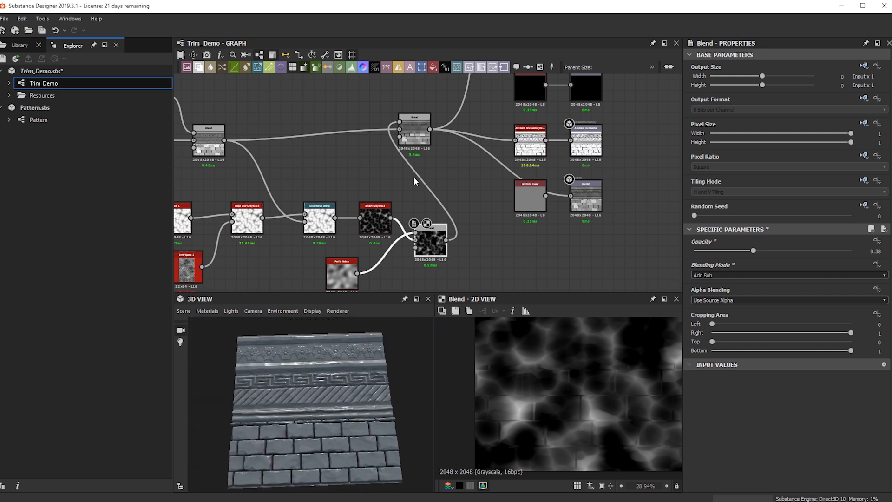
pyautogui.click(343, 283)
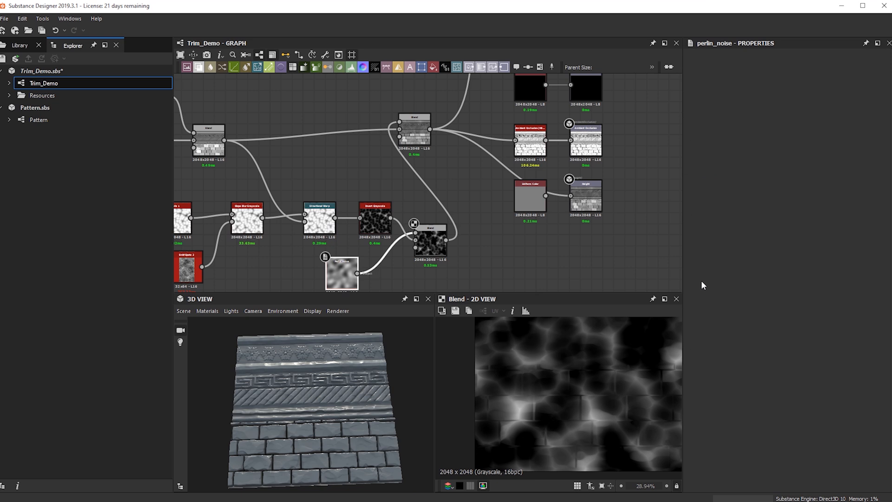
pyautogui.click(697, 261)
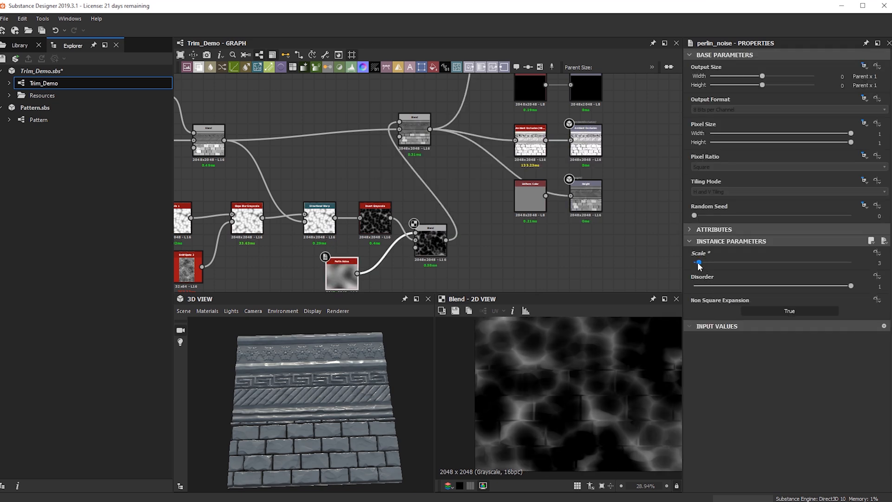
pyautogui.scroll(5, 311, 342)
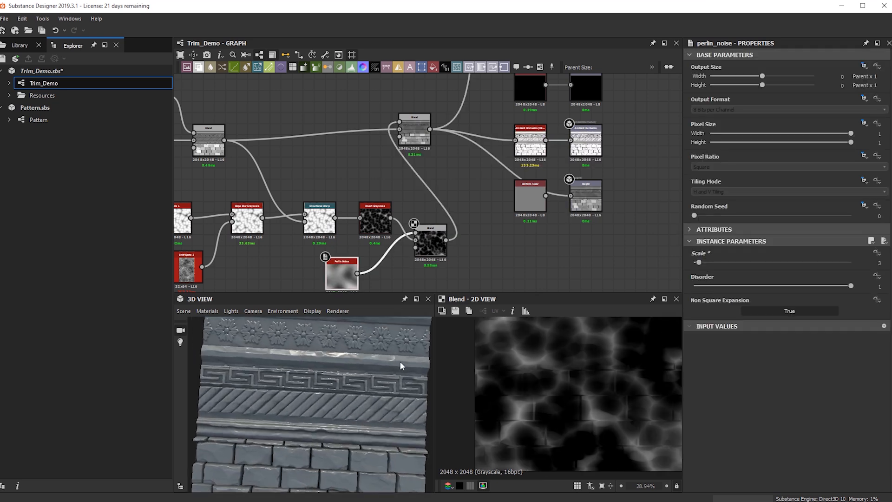
pyautogui.scroll(-5, 308, 357)
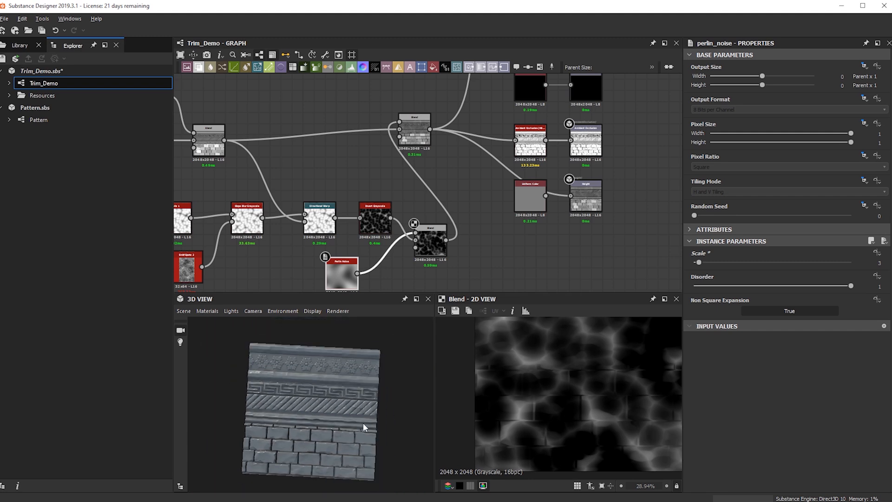
# Move the output nodes and the main height Blend farther right to open up space in the graph.
pyautogui.scroll(-5, 534, 209)
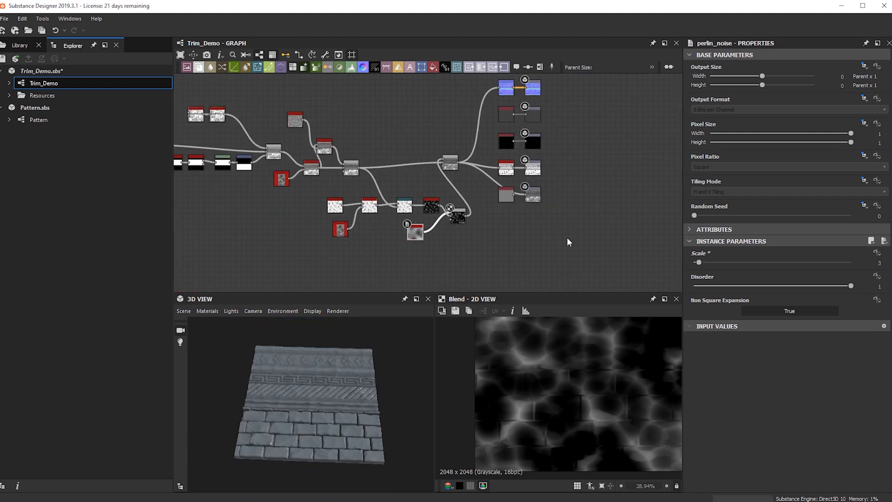
pyautogui.moveTo(501, 93); pyautogui.dragTo(649, 87)
pyautogui.moveTo(461, 174); pyautogui.dragTo(519, 184)
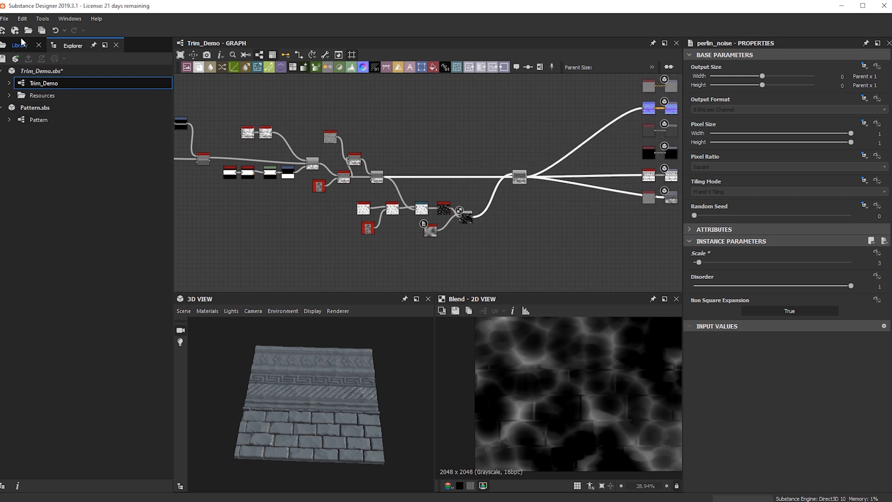
# Open the recently used package Cracks_Demo.sbs and show its graph.
pyautogui.click(5, 19)
pyautogui.moveTo(28, 65)
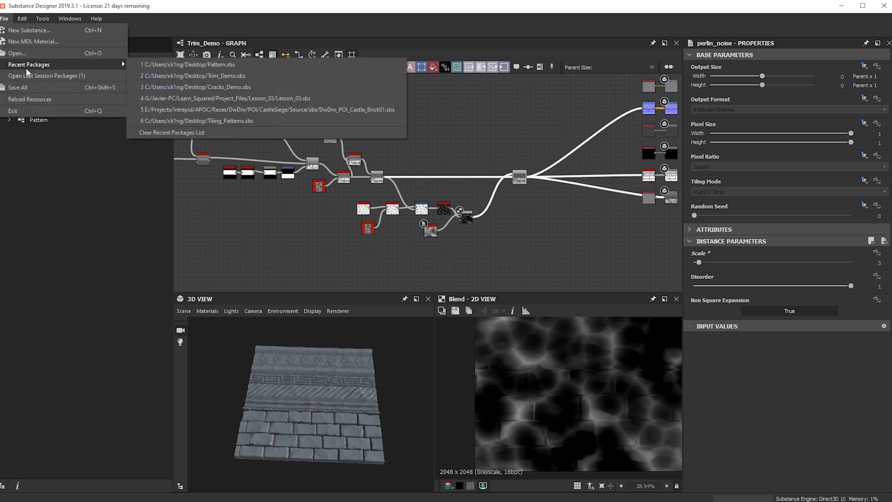
pyautogui.click(239, 88)
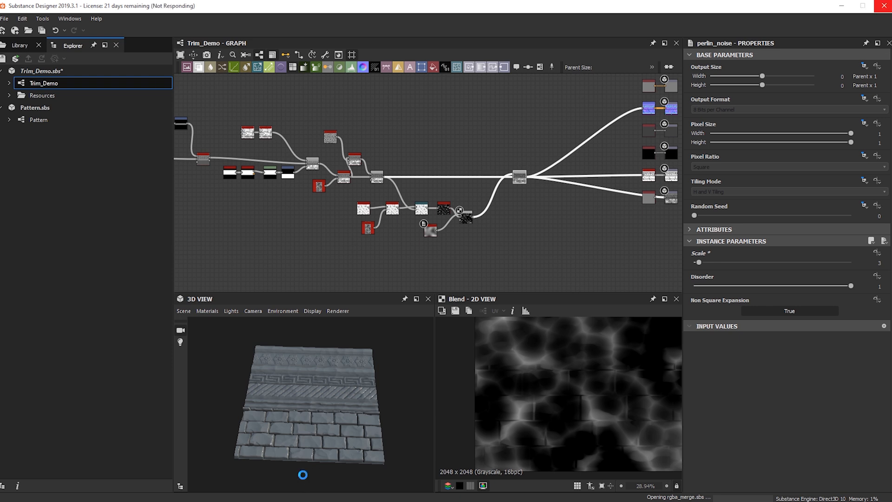
pyautogui.moveTo(374, 208); pyautogui.dragTo(321, 229, button='middle')
pyautogui.scroll(-1, 418, 186)
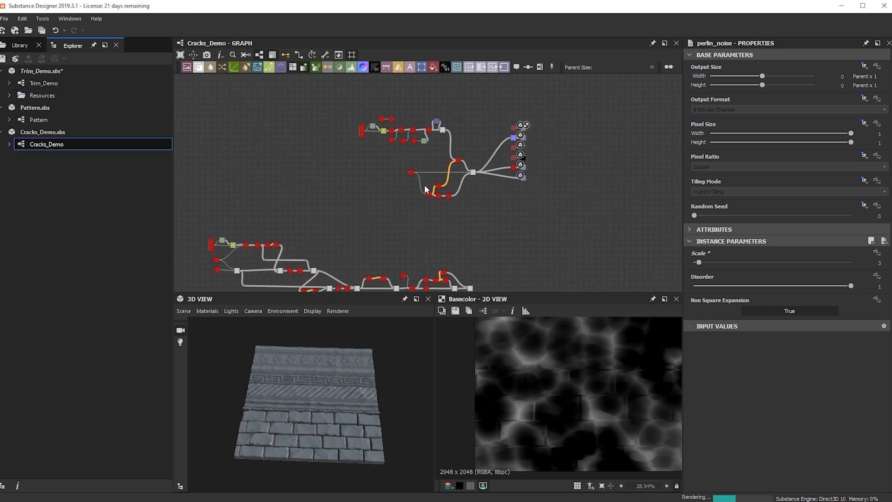
# Examine how the crack-generating nodes in the Cracks_Demo graph are laid out and connected.
pyautogui.scroll(5, 442, 177)
pyautogui.moveTo(469, 164); pyautogui.dragTo(461, 212, button='middle')
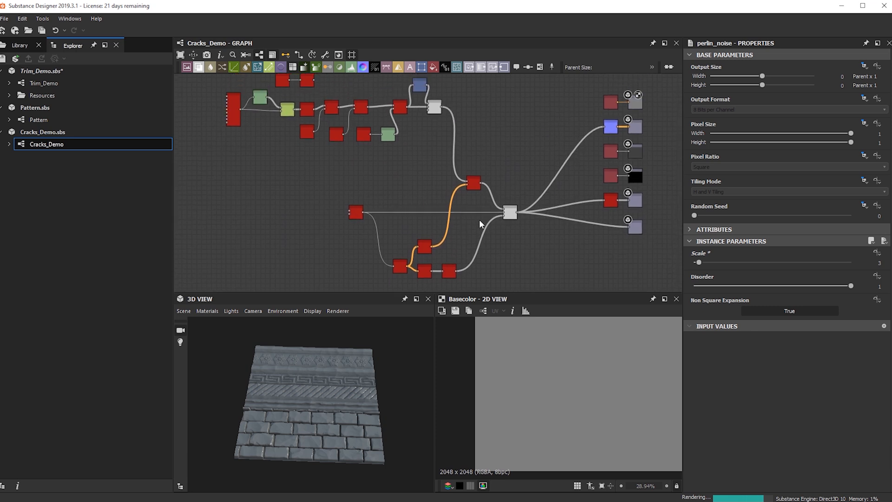
pyautogui.scroll(-1, 439, 199)
pyautogui.scroll(2, 381, 184)
pyautogui.scroll(3, 381, 185)
pyautogui.scroll(-2, 486, 194)
pyautogui.moveTo(495, 194)
pyautogui.mouseDown(button='middle')
pyautogui.moveTo(460, 96)
pyautogui.moveTo(474, 106)
pyautogui.mouseUp(button='middle')
pyautogui.moveTo(461, 212); pyautogui.dragTo(483, 313, button='middle')
pyautogui.scroll(-3, 398, 181)
pyautogui.moveTo(398, 181); pyautogui.dragTo(427, 227, button='middle')
# Select and copy the whole crack-generating node chain above the tile network in Cracks_Demo.
pyautogui.moveTo(260, 123); pyautogui.dragTo(494, 211)
pyautogui.click(539, 189)
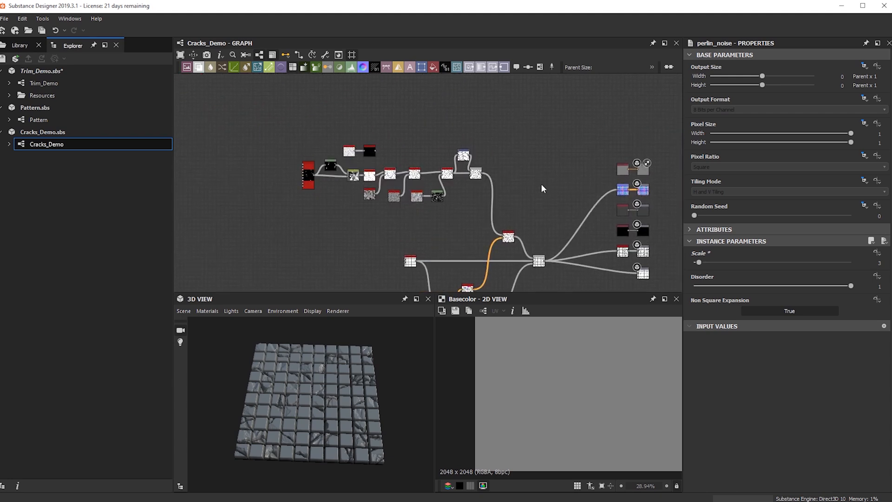
pyautogui.moveTo(343, 177); pyautogui.dragTo(501, 227)
pyautogui.click(495, 222)
pyautogui.moveTo(277, 99); pyautogui.dragTo(484, 210)
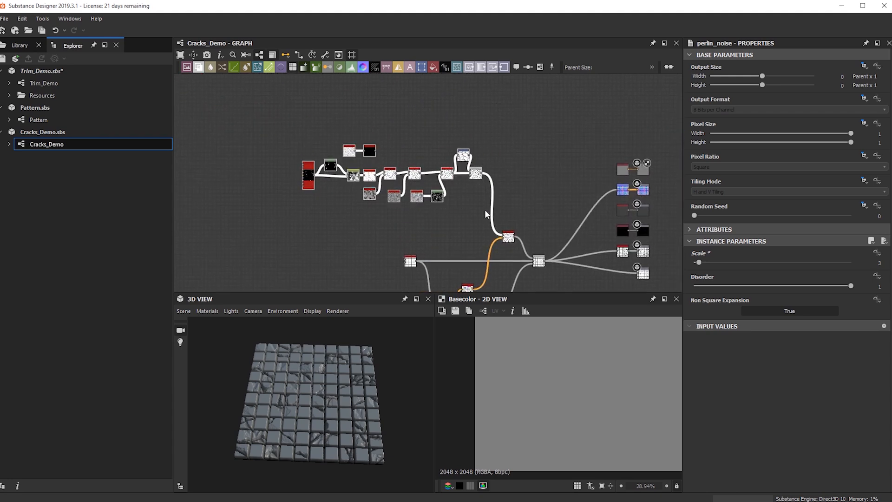
# Return to the Trim_Demo graph, move the output nodes farther right and paste the crack chain above the main height Blend.
pyautogui.click(46, 83)
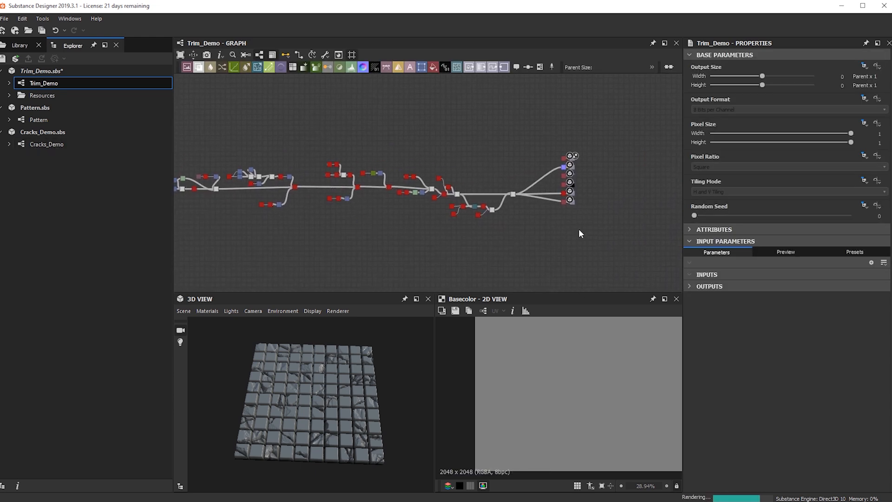
pyautogui.moveTo(602, 245); pyautogui.dragTo(544, 134)
pyautogui.moveTo(562, 163); pyautogui.dragTo(641, 158)
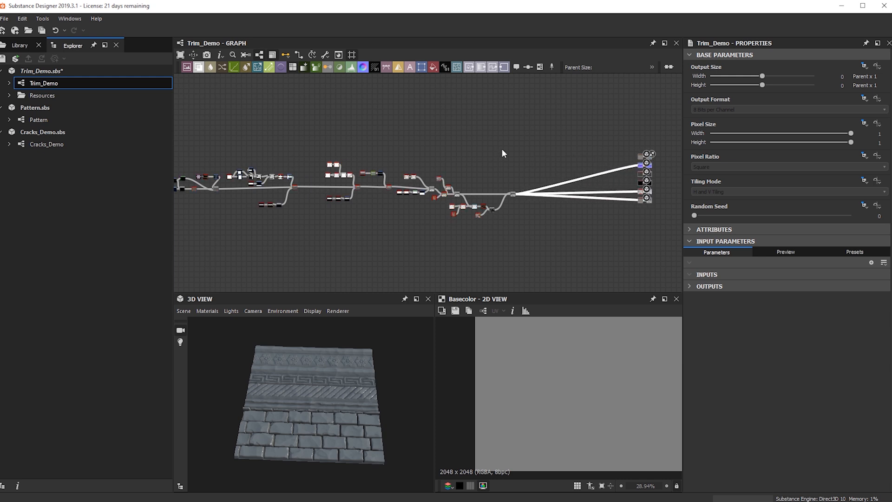
pyautogui.scroll(1, 516, 170)
pyautogui.moveTo(451, 176); pyautogui.dragTo(536, 157)
# Add a Blend node with the main height Blend as background and the crack chain's output as foreground.
pyautogui.scroll(6, 539, 169)
pyautogui.moveTo(593, 194); pyautogui.dragTo(535, 181, button='middle')
pyautogui.click(540, 178)
pyautogui.press('space')
pyautogui.write('b')
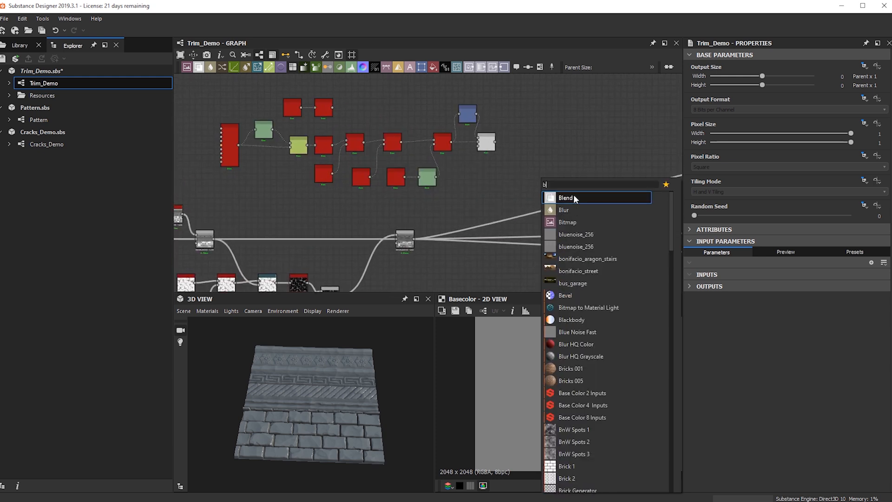
pyautogui.click(574, 196)
pyautogui.moveTo(414, 238); pyautogui.dragTo(540, 176)
pyautogui.moveTo(495, 142); pyautogui.dragTo(540, 174)
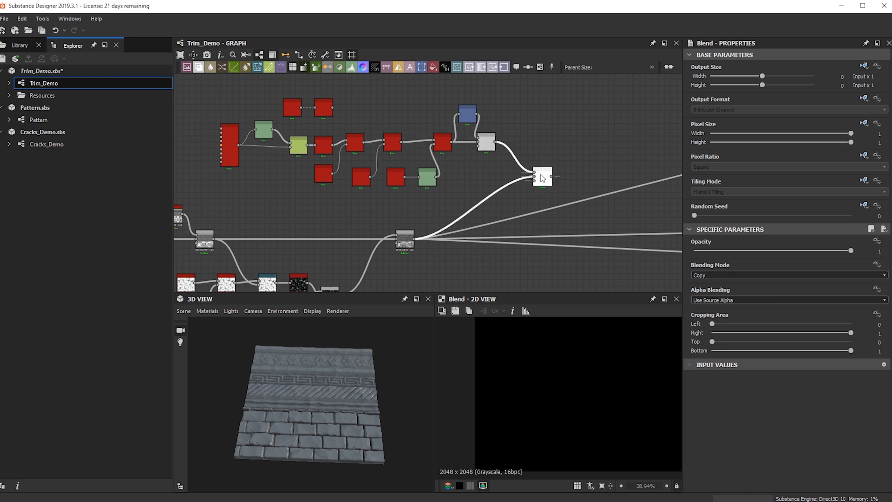
# Set the crack Blend's blending mode to Multiply and its Opacity to 0.15.
pyautogui.click(736, 276)
pyautogui.click(736, 281)
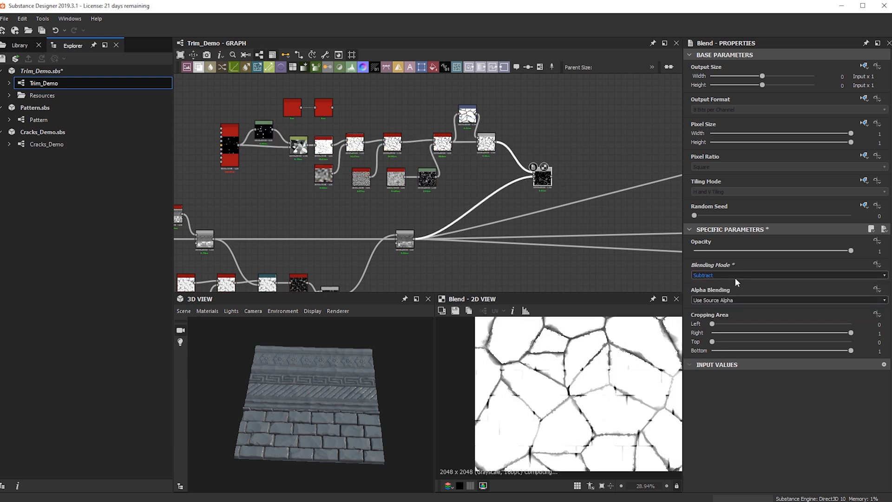
pyautogui.scroll(1, 735, 279)
pyautogui.moveTo(743, 252); pyautogui.dragTo(718, 251)
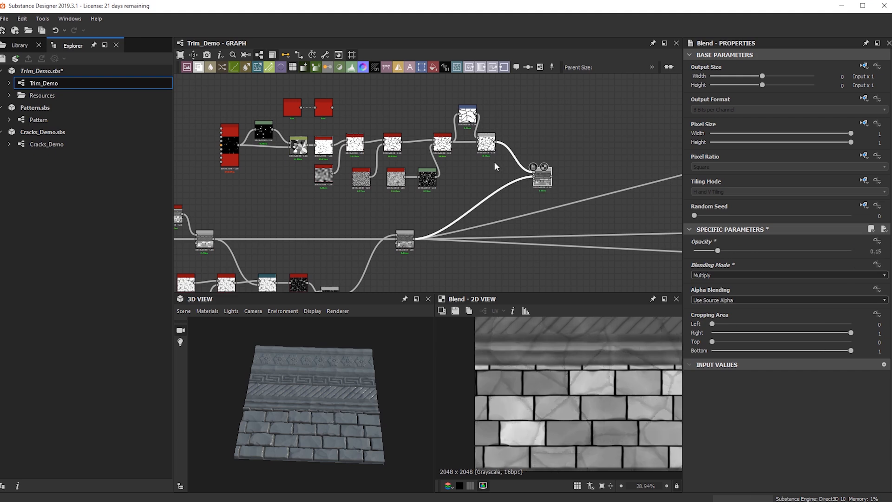
# Transfer the main height Blend's outgoing connections to the crack Blend and inspect the cracks in the 3D view.
pyautogui.scroll(-2, 473, 165)
pyautogui.moveTo(472, 168); pyautogui.dragTo(458, 133, button='middle')
pyautogui.scroll(3, 455, 176)
pyautogui.keyDown('shift'); pyautogui.moveTo(388, 180); pyautogui.dragTo(542, 111); pyautogui.keyUp('shift')
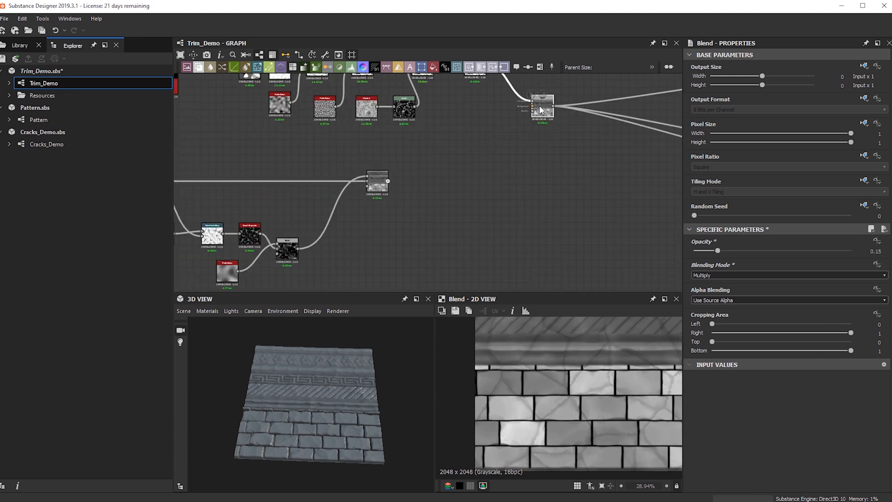
pyautogui.moveTo(324, 453)
pyautogui.mouseDown()
pyautogui.moveTo(331, 478)
pyautogui.moveTo(266, 453)
pyautogui.moveTo(358, 456)
pyautogui.moveTo(326, 456)
pyautogui.mouseUp()
pyautogui.scroll(4, 326, 455)
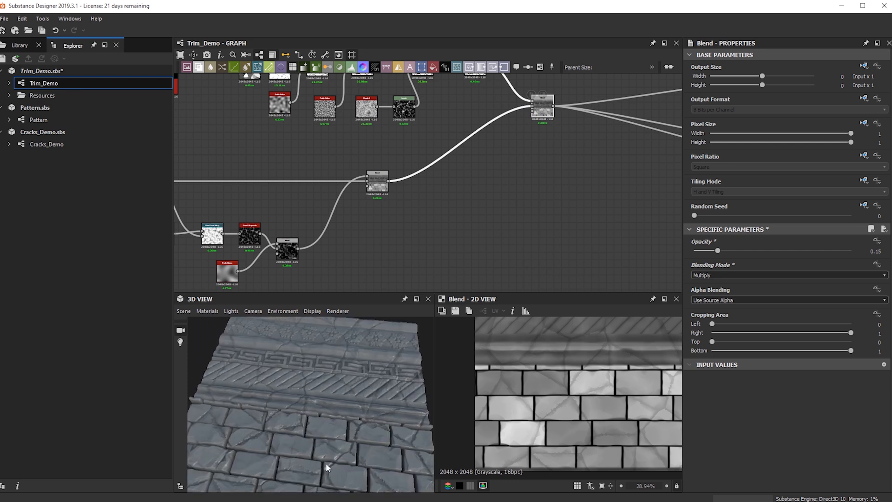
# Move the crack Blend down and add another Blend that takes the crack chain's output as background.
pyautogui.scroll(-3, 341, 233)
pyautogui.scroll(3, 442, 216)
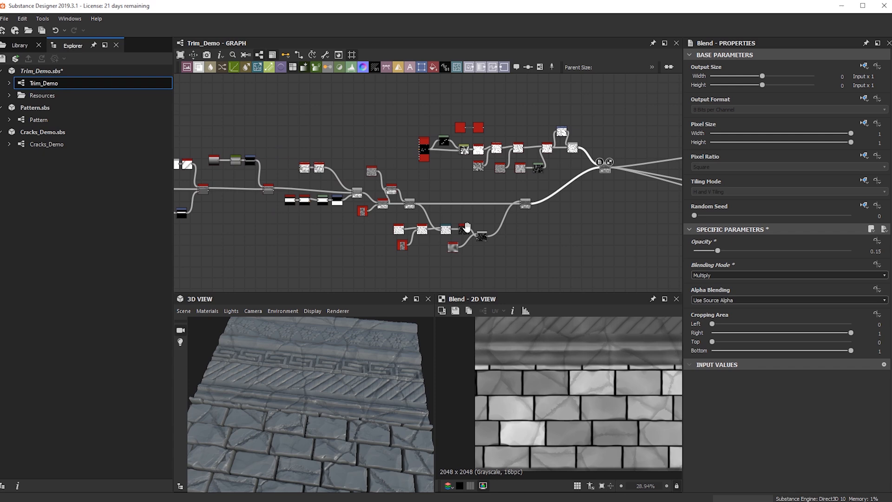
pyautogui.moveTo(460, 200); pyautogui.dragTo(320, 205, button='middle')
pyautogui.scroll(1, 519, 204)
pyautogui.moveTo(418, 227); pyautogui.dragTo(241, 250, button='middle')
pyautogui.moveTo(599, 212); pyautogui.dragTo(409, 242, button='middle')
pyautogui.moveTo(575, 166); pyautogui.dragTo(580, 238)
pyautogui.click(581, 154)
pyautogui.press('space')
pyautogui.press('Escape')
pyautogui.moveTo(505, 108); pyautogui.dragTo(569, 133)
# Feed the brick-area Transformation 2D mask into the newest Blend's foreground and set its blending mode to Multiply.
pyautogui.scroll(-3, 570, 133)
pyautogui.moveTo(269, 202); pyautogui.dragTo(325, 208, button='middle')
pyautogui.scroll(3, 326, 208)
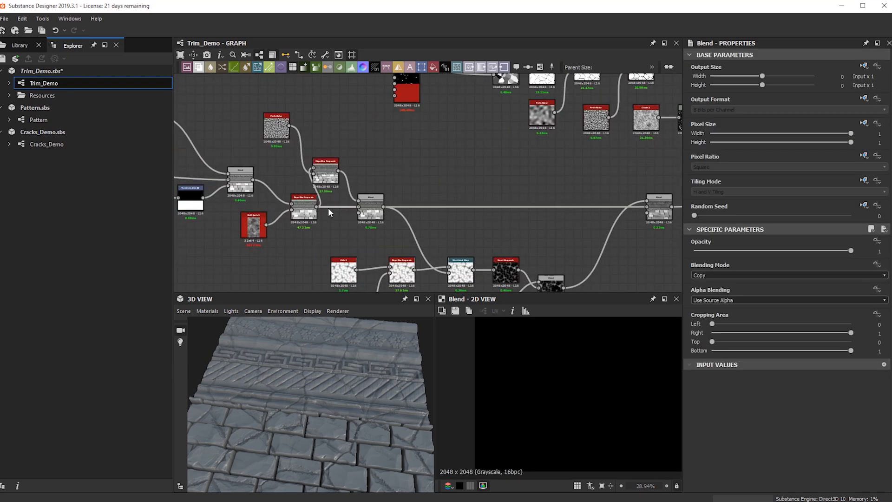
pyautogui.moveTo(248, 210); pyautogui.dragTo(333, 215, button='middle')
pyautogui.moveTo(593, 193); pyautogui.dragTo(12, 218, button='middle')
pyautogui.click(369, 122)
pyautogui.click(714, 275)
pyautogui.click(713, 276)
pyautogui.scroll(-1, 713, 275)
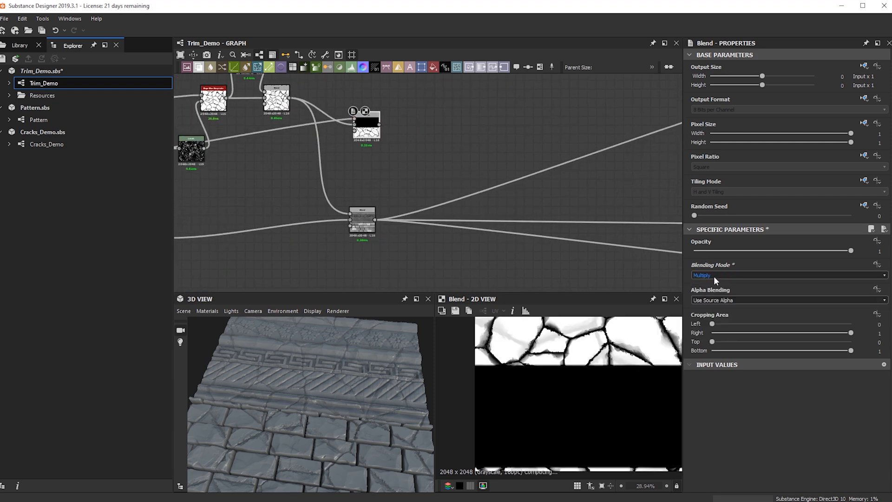
# Use the masked cracks as the foreground of the crack Blend and reposition the two nodes.
pyautogui.scroll(-2, 413, 198)
pyautogui.moveTo(414, 198); pyautogui.dragTo(508, 219, button='middle')
pyautogui.moveTo(479, 176); pyautogui.dragTo(452, 187)
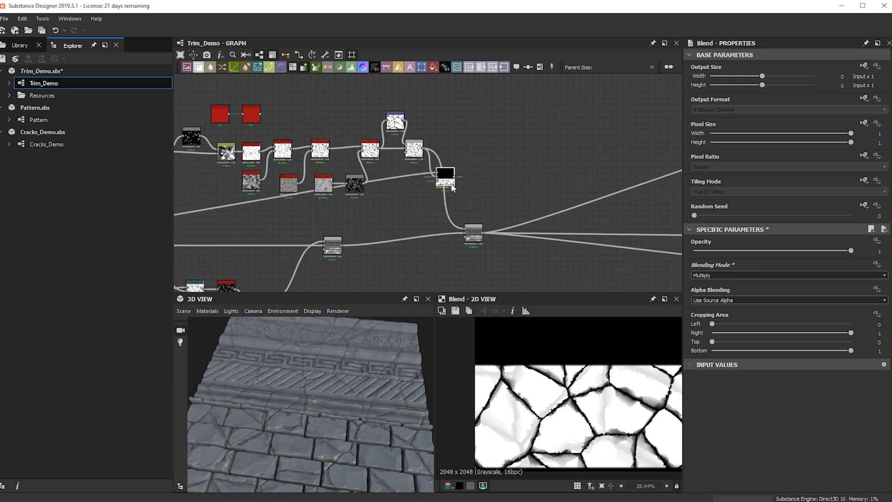
pyautogui.moveTo(468, 225); pyautogui.dragTo(508, 241)
# Add a Vector Warp Grayscale node beside the masked crack Blend.
pyautogui.scroll(-1, 486, 246)
pyautogui.scroll(-2, 436, 255)
pyautogui.moveTo(333, 258); pyautogui.dragTo(211, 260, button='middle')
pyautogui.scroll(3, 409, 236)
pyautogui.scroll(2, 527, 172)
pyautogui.scroll(2, 527, 173)
pyautogui.press('space')
pyautogui.press('Escape')
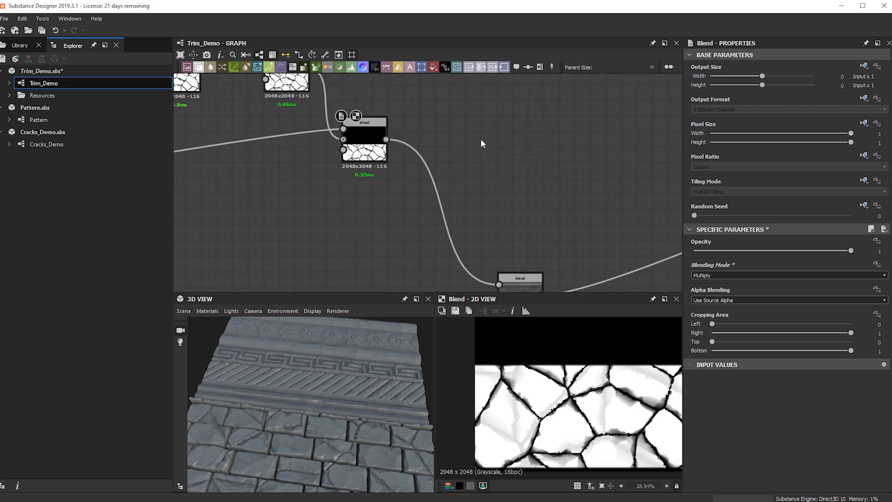
pyautogui.press('space')
pyautogui.write('vec')
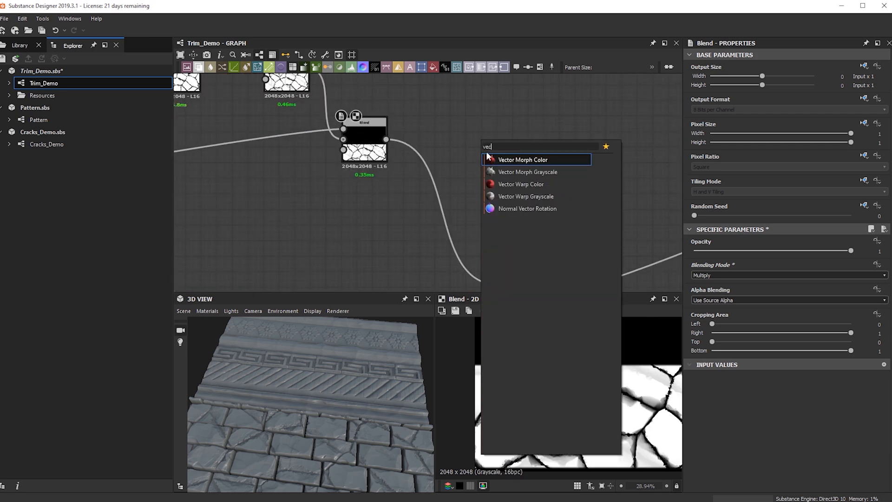
pyautogui.click(543, 196)
pyautogui.moveTo(469, 151); pyautogui.dragTo(464, 171)
# Add a Flood Fill node beside the bricks' Blur HQ Grayscale and feed it with that node's output.
pyautogui.scroll(-2, 329, 214)
pyautogui.moveTo(331, 214); pyautogui.dragTo(731, 185, button='middle')
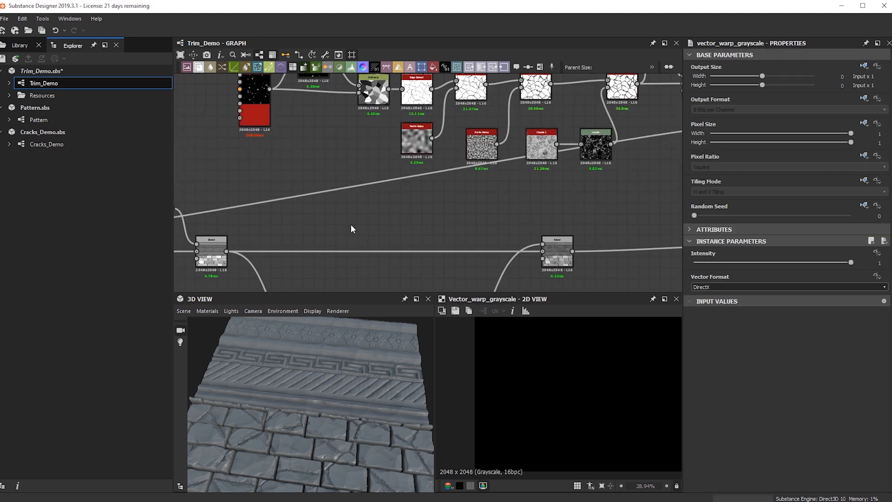
pyautogui.moveTo(386, 222); pyautogui.dragTo(634, 213, button='middle')
pyautogui.moveTo(425, 251); pyautogui.dragTo(531, 262, button='middle')
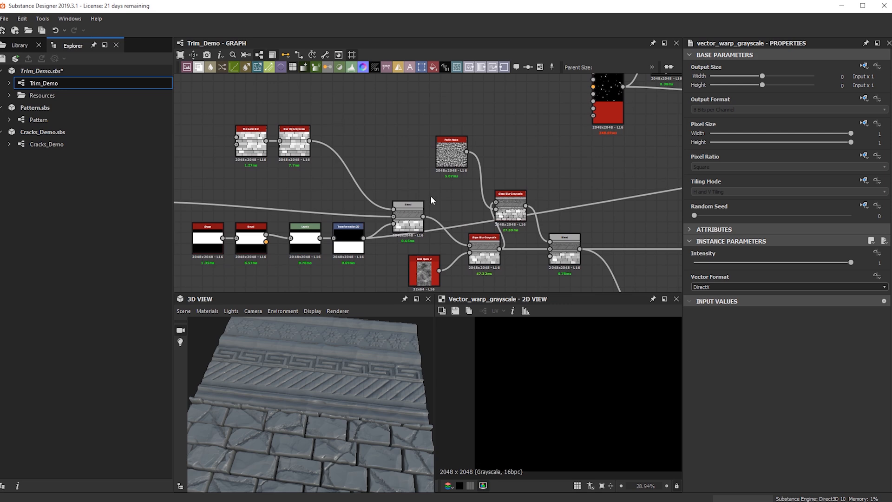
pyautogui.scroll(4, 399, 178)
pyautogui.press('space')
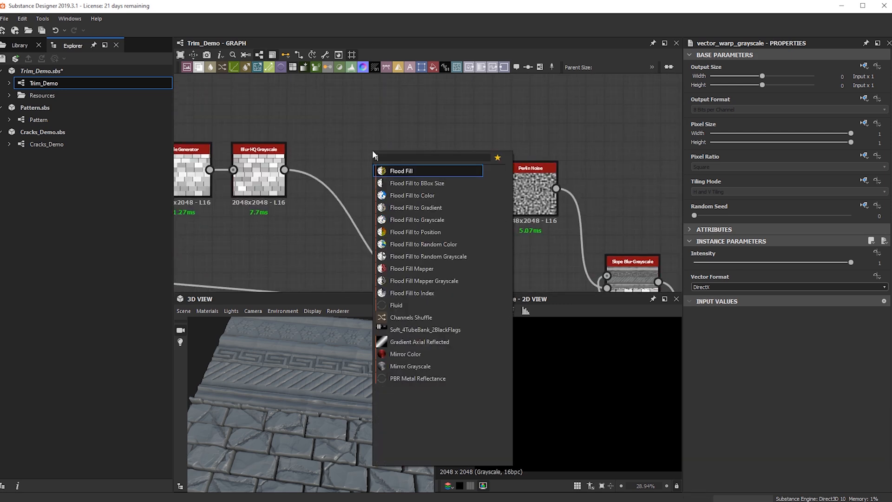
pyautogui.press('Return')
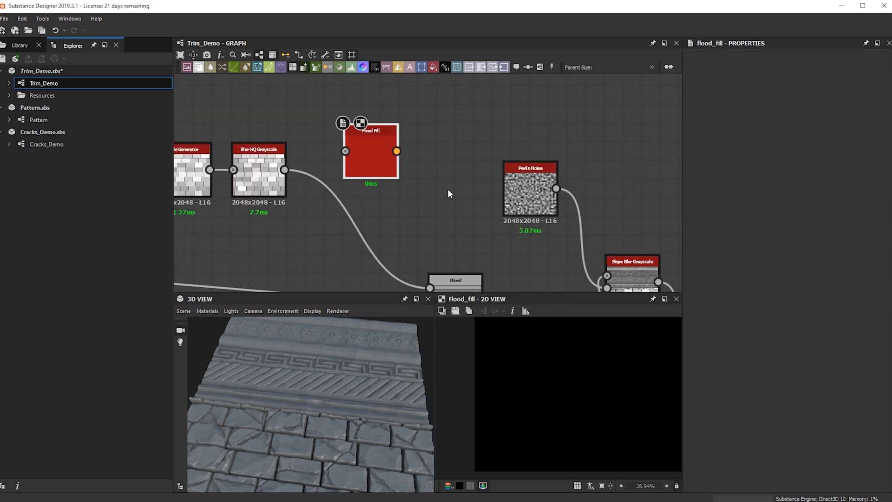
pyautogui.moveTo(447, 190); pyautogui.dragTo(369, 125, button='middle')
pyautogui.moveTo(566, 234); pyautogui.dragTo(651, 247, button='middle')
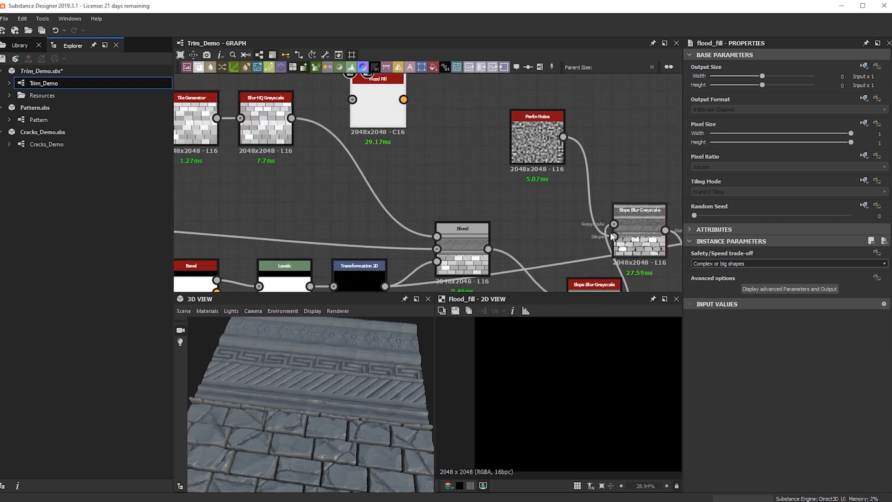
pyautogui.moveTo(389, 119); pyautogui.dragTo(371, 82)
# Add a Flood Fill to Random Color node beside the Flood Fill.
pyautogui.press('space')
pyautogui.write('co')
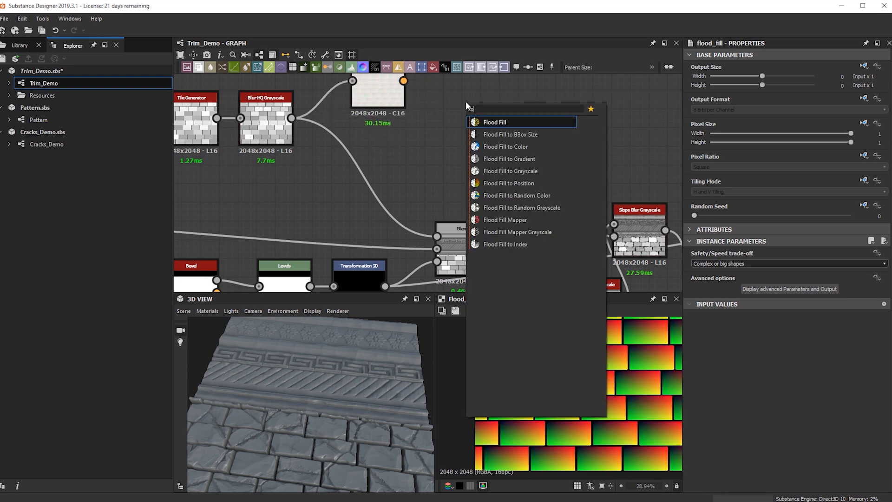
pyautogui.press('Down')
pyautogui.press('Down')
pyautogui.press('Down')
pyautogui.press('Down')
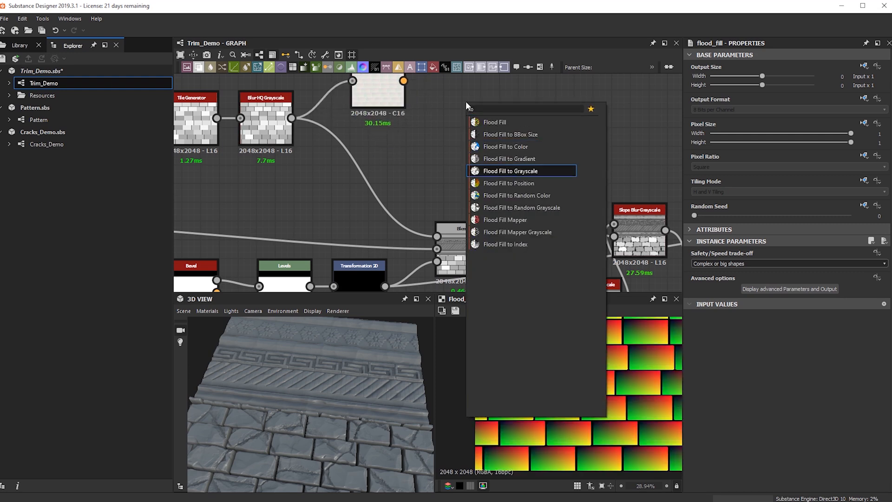
pyautogui.press('Escape')
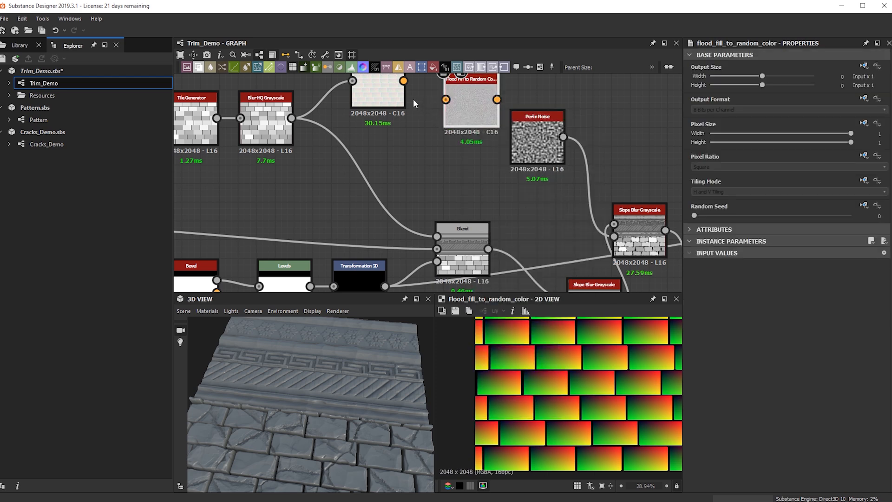
# Feed the Flood Fill's output into the Flood Fill to Random Color node and place the two nodes beside the bricks' blur.
pyautogui.moveTo(404, 81); pyautogui.dragTo(446, 100)
pyautogui.moveTo(387, 176); pyautogui.dragTo(300, 232, button='middle')
pyautogui.moveTo(381, 146); pyautogui.dragTo(382, 128)
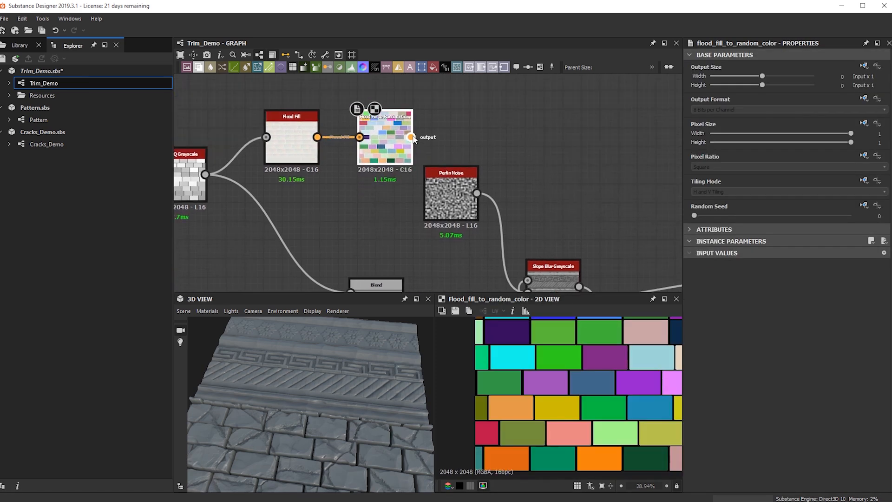
# Drive the vector map input of the Vector Warp Grayscale with the Flood Fill to Random Color output and preview the warp.
pyautogui.click(410, 137)
pyautogui.scroll(-2, 508, 135)
pyautogui.moveTo(531, 154); pyautogui.dragTo(200, 167, button='middle')
pyautogui.moveTo(604, 169); pyautogui.dragTo(260, 185, button='middle')
pyautogui.click(417, 195)
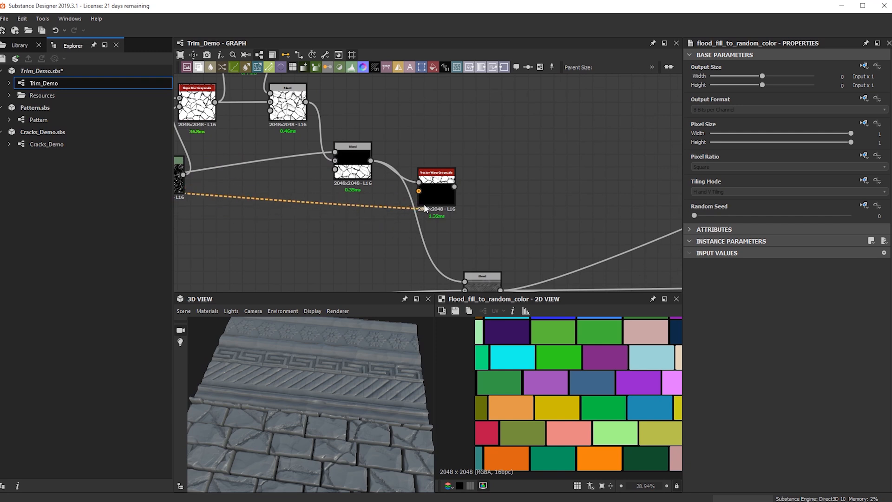
pyautogui.click(435, 186)
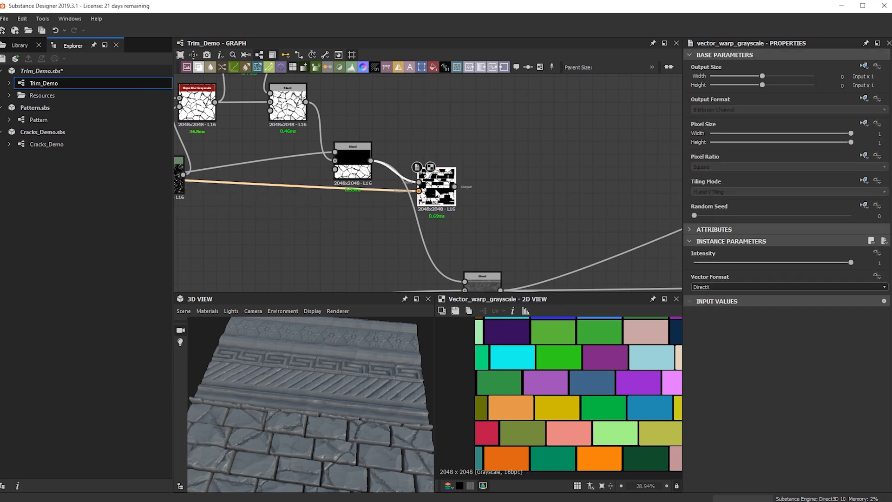
pyautogui.doubleClick(436, 192)
# Move the Vector Warp Grayscale ahead of the brick-masking Blend so it warps the combined cracks and supplies that Blend's input.
pyautogui.scroll(1, 441, 204)
pyautogui.moveTo(445, 183); pyautogui.dragTo(438, 154)
pyautogui.moveTo(448, 163); pyautogui.dragTo(503, 216, button='middle')
pyautogui.moveTo(486, 205); pyautogui.dragTo(424, 143)
pyautogui.moveTo(335, 126); pyautogui.dragTo(377, 147)
pyautogui.moveTo(392, 194); pyautogui.dragTo(455, 209)
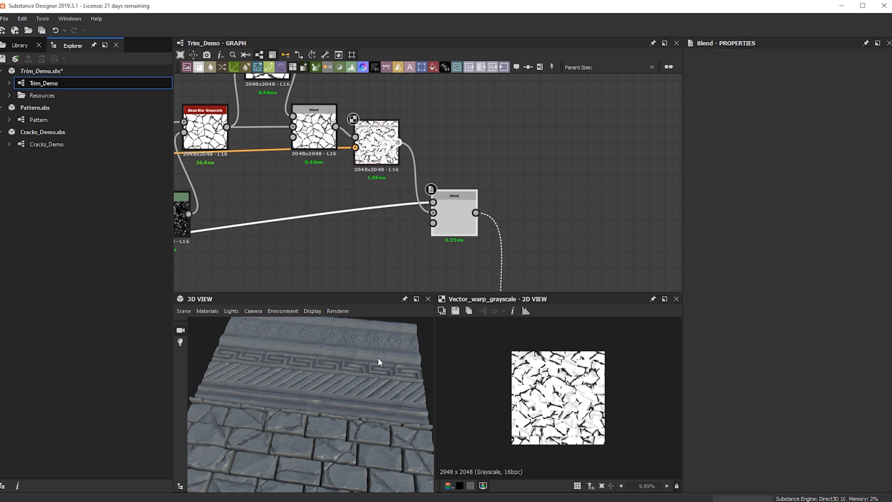
# Examine the per-brick crack variation on the 3D model and display the crack overlay Blend in the 2D view.
pyautogui.moveTo(306, 434); pyautogui.dragTo(285, 419)
pyautogui.scroll(-5, 308, 263)
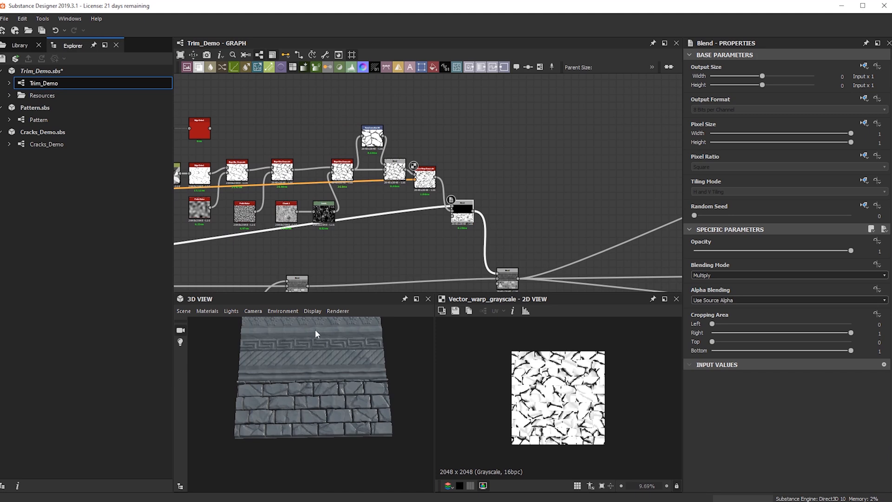
pyautogui.moveTo(316, 331); pyautogui.dragTo(297, 374)
pyautogui.scroll(-2, 307, 211)
pyautogui.moveTo(205, 221); pyautogui.dragTo(370, 211, button='middle')
pyautogui.moveTo(314, 265); pyautogui.dragTo(455, 193, button='middle')
pyautogui.scroll(-2, 304, 221)
pyautogui.moveTo(304, 221); pyautogui.dragTo(319, 220, button='middle')
pyautogui.moveTo(643, 197); pyautogui.dragTo(456, 195, button='middle')
pyautogui.scroll(4, 456, 194)
pyautogui.doubleClick(447, 183)
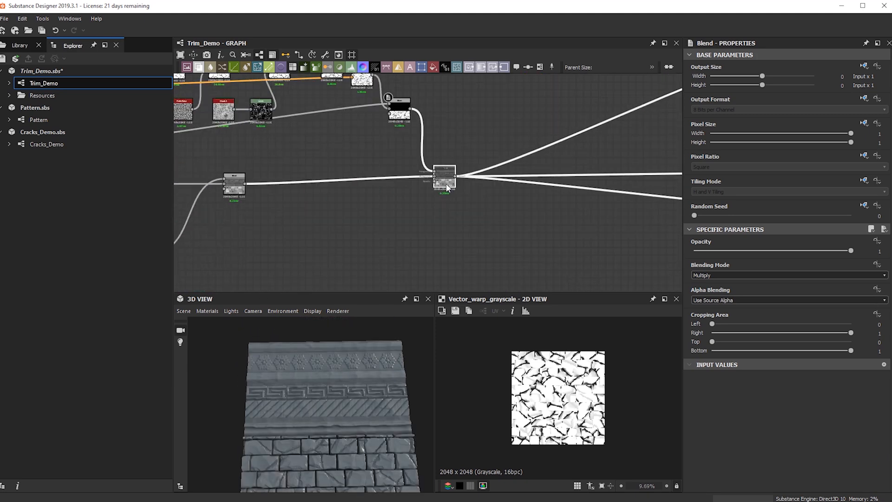
# Inspect the whole node graph and the trim sheet's moldings, ornaments and cracked bricks in 3D from several angles.
pyautogui.moveTo(319, 403); pyautogui.dragTo(344, 403)
pyautogui.scroll(-5, 327, 245)
pyautogui.moveTo(326, 246); pyautogui.dragTo(530, 252, button='middle')
pyautogui.moveTo(283, 394); pyautogui.dragTo(334, 380)
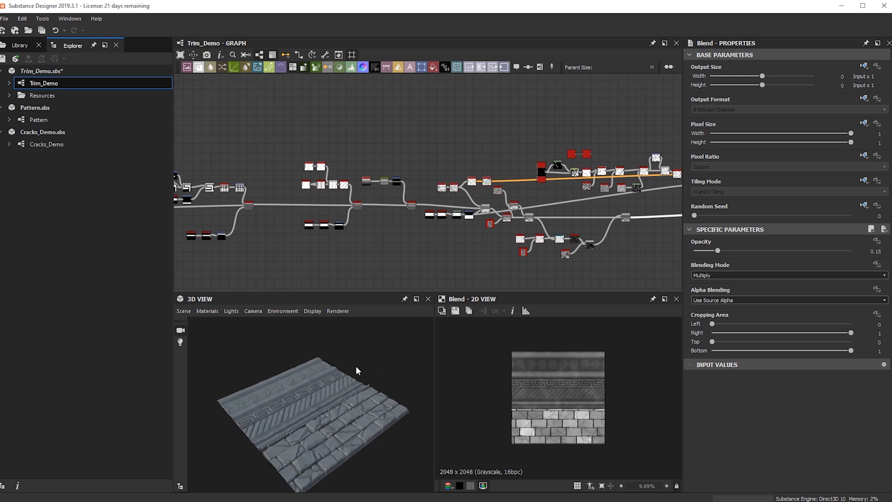
pyautogui.moveTo(289, 447); pyautogui.dragTo(306, 455)
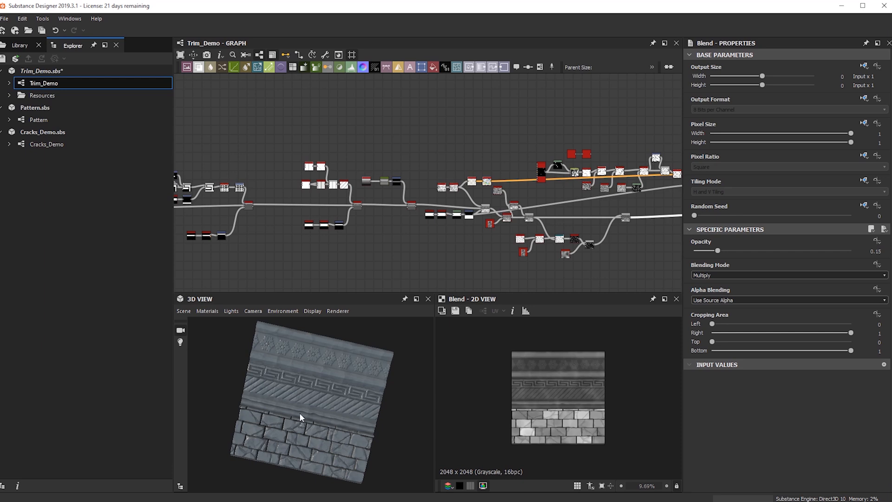
pyautogui.moveTo(281, 444)
pyautogui.mouseDown()
pyautogui.moveTo(294, 419)
pyautogui.moveTo(271, 431)
pyautogui.mouseUp()
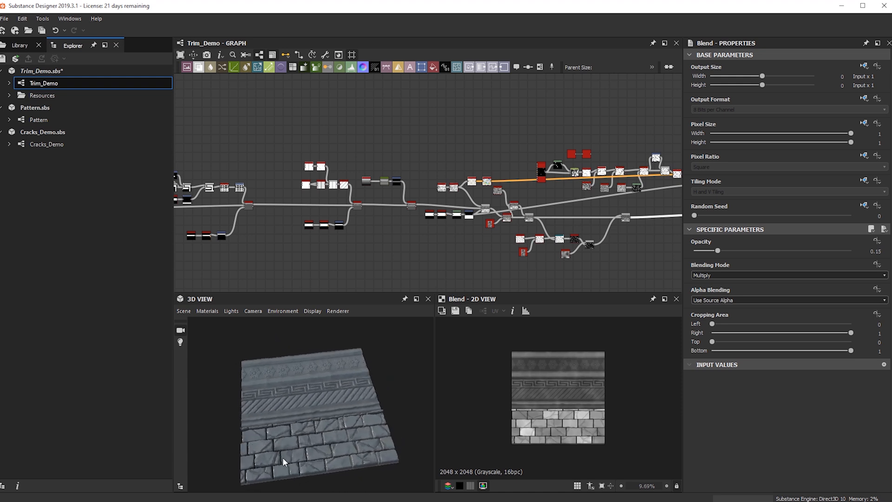
pyautogui.moveTo(332, 449); pyautogui.dragTo(355, 390)
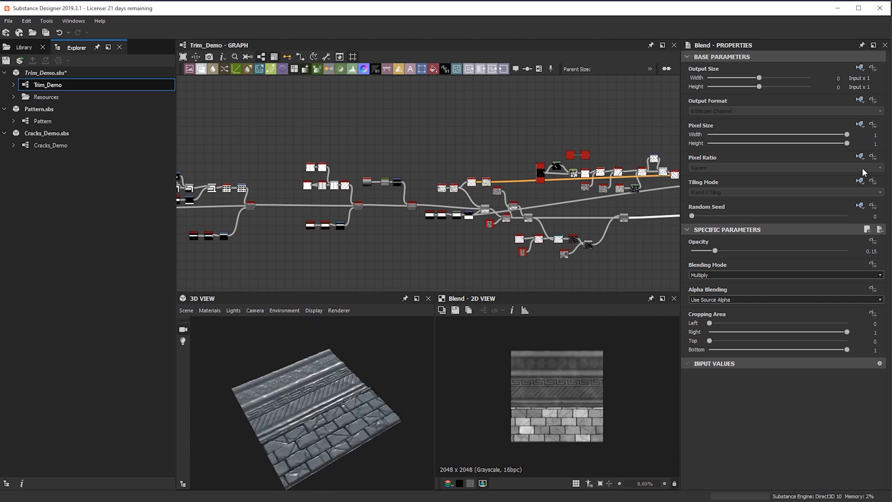